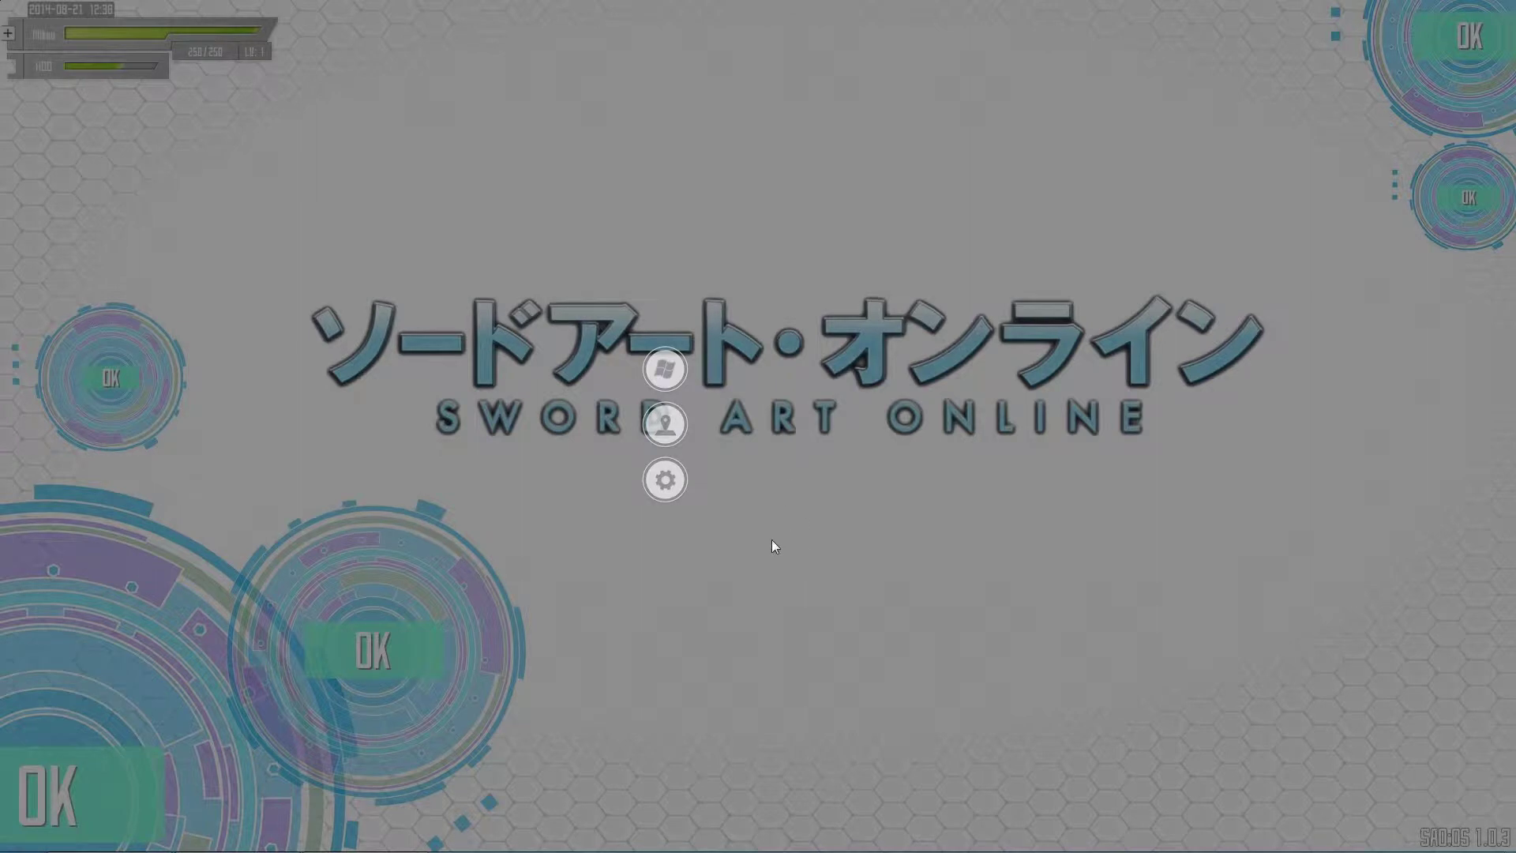
Step: Open the SAO Start Menu with its SAO:OS 1.0.3 welcome panel and the Computer, Programs and Utility entries
click(665, 369)
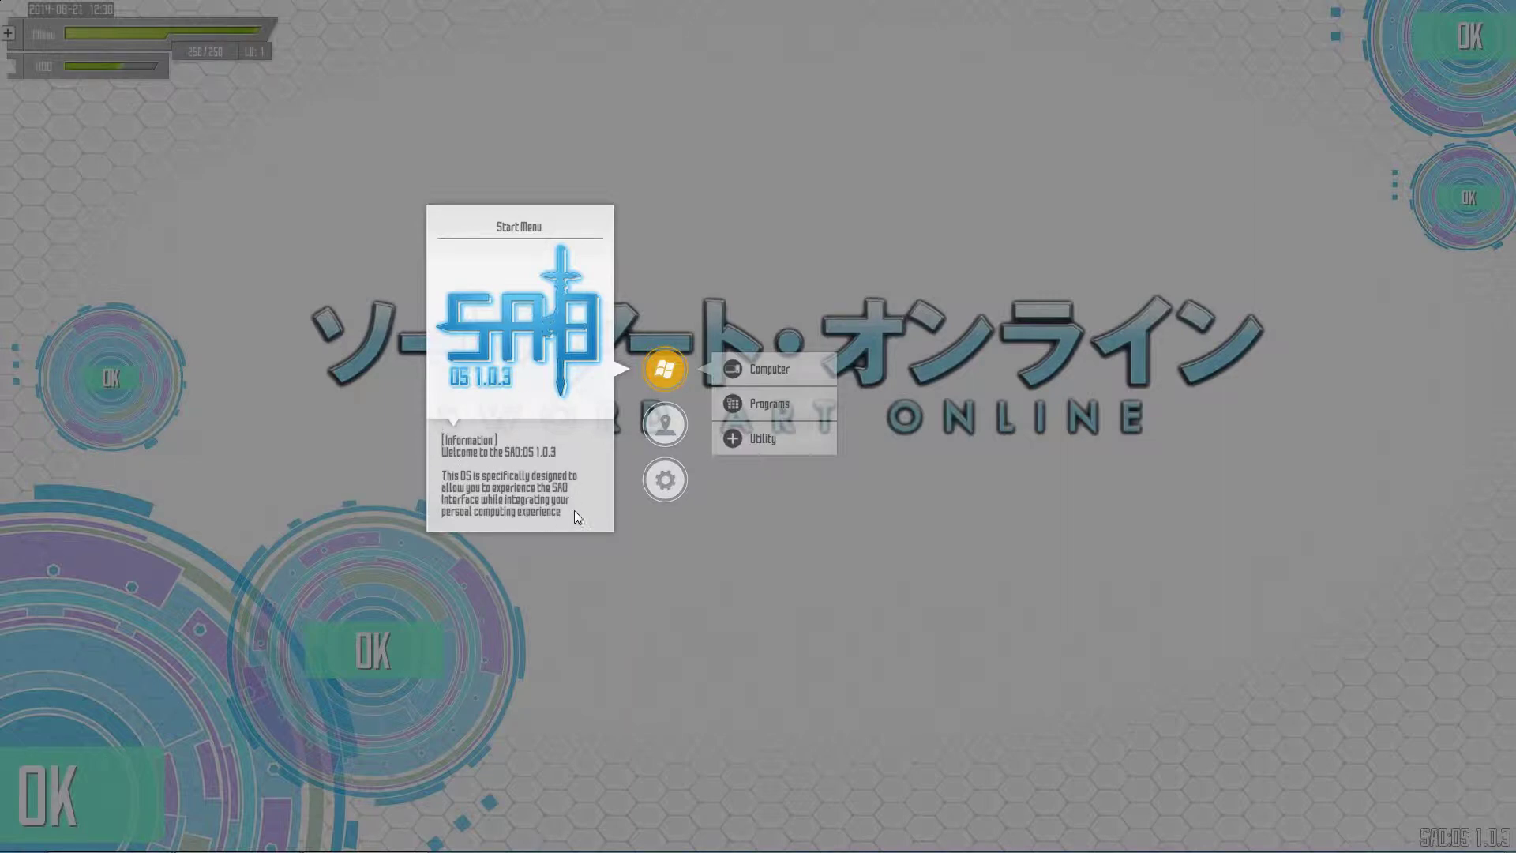
right_click(665, 368)
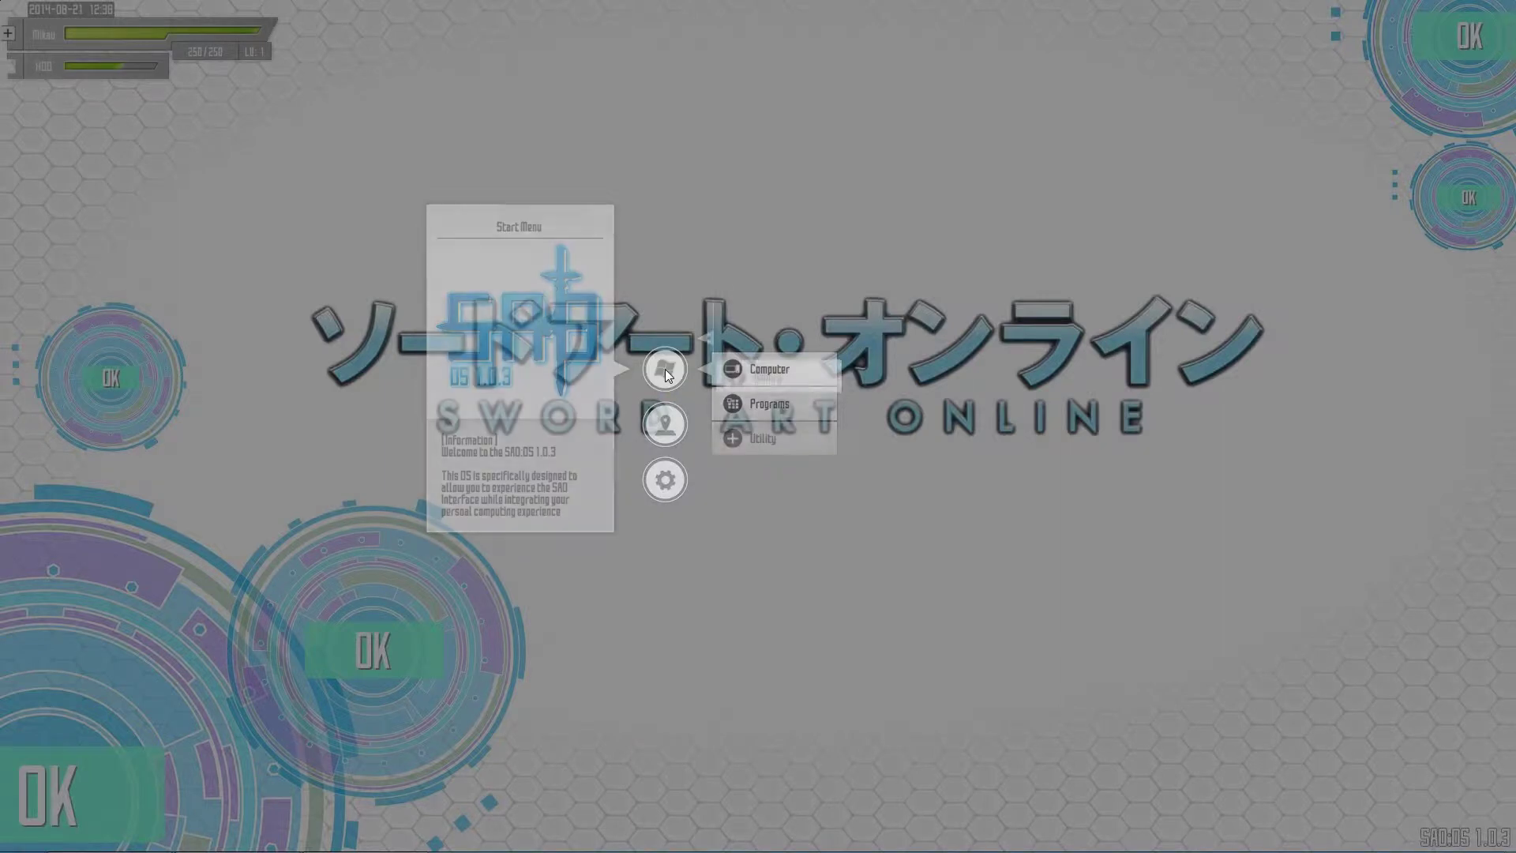
click(737, 368)
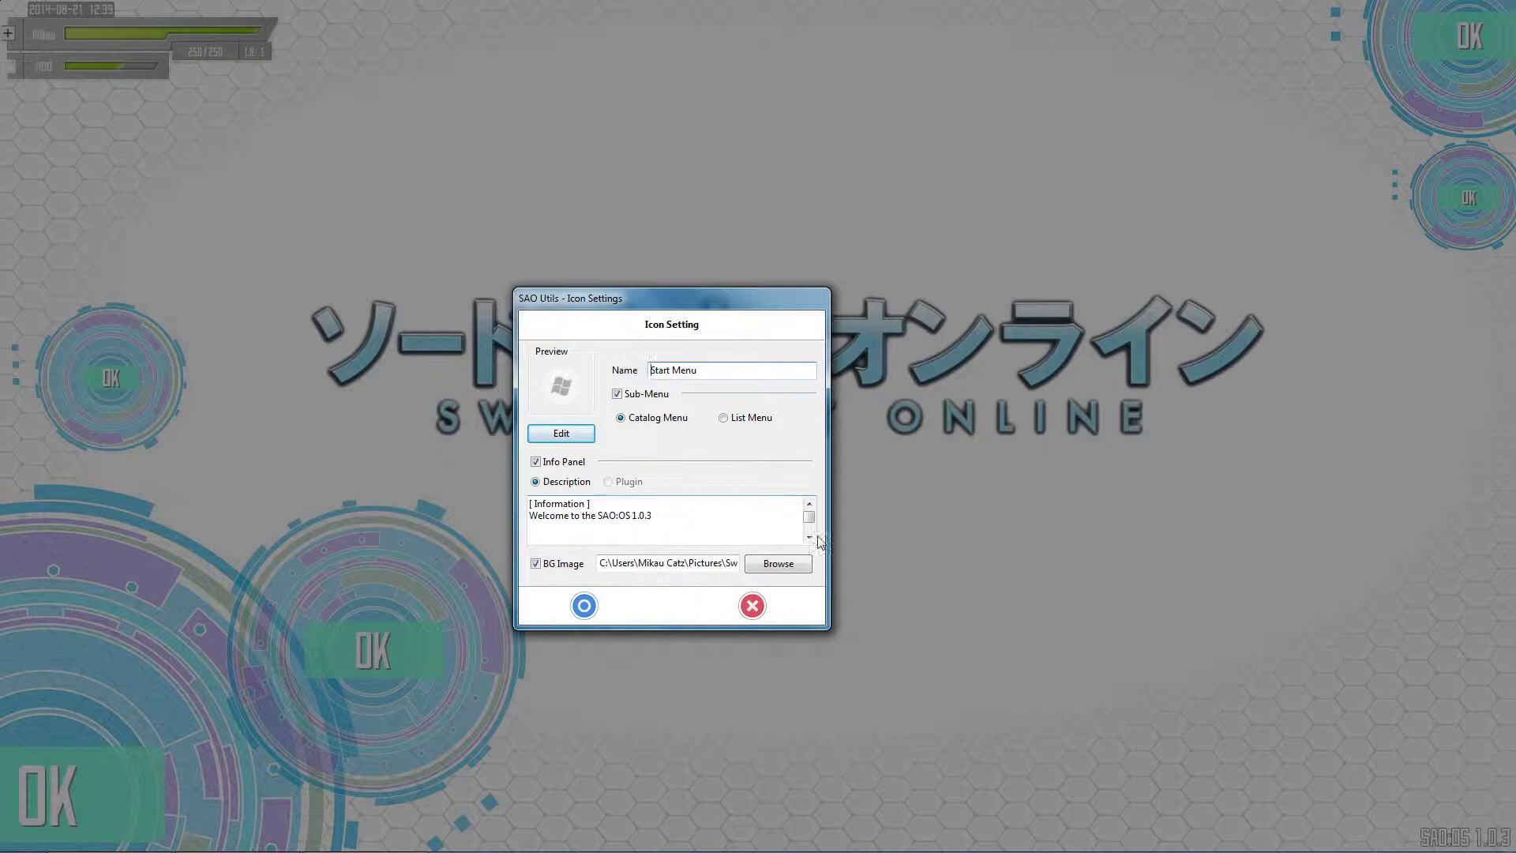
click(810, 536)
click(809, 536)
click(810, 536)
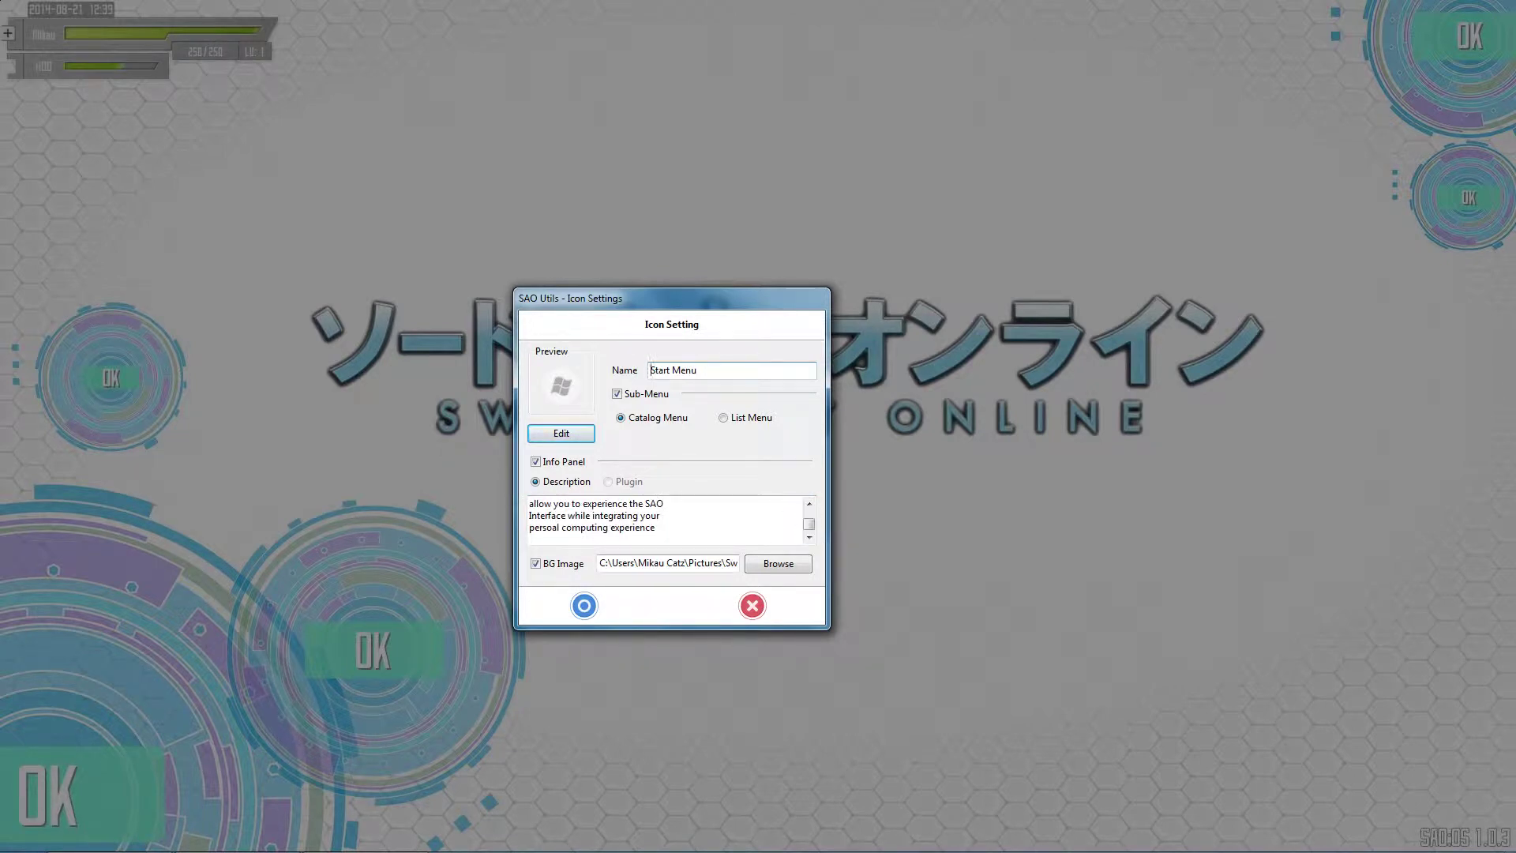
click(751, 608)
click(669, 368)
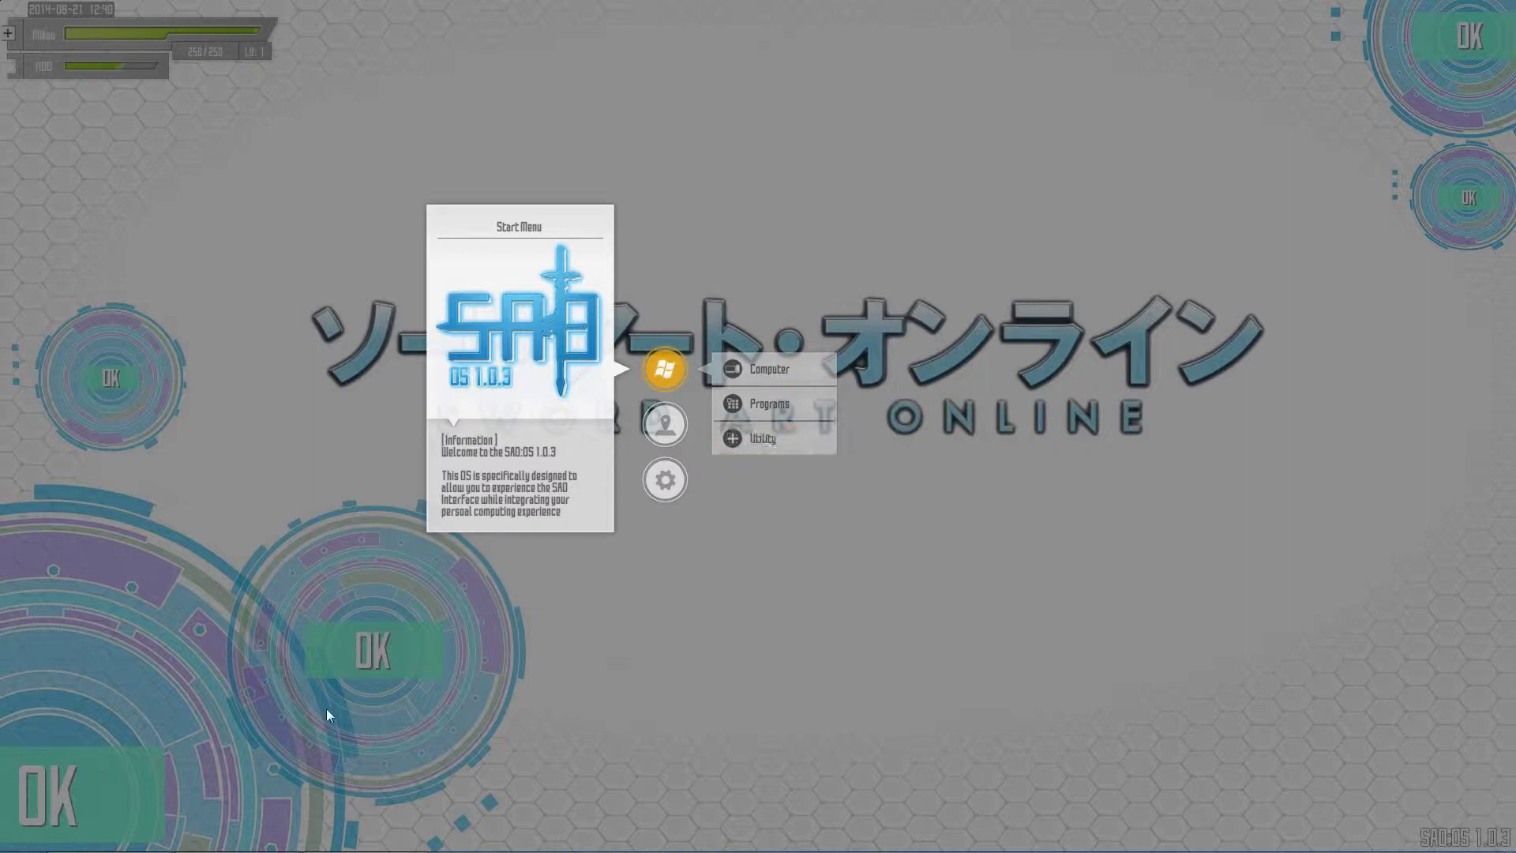
Step: Launch Calculator from the Utility sub-menu, move and close it, then reopen the Start Menu
click(784, 438)
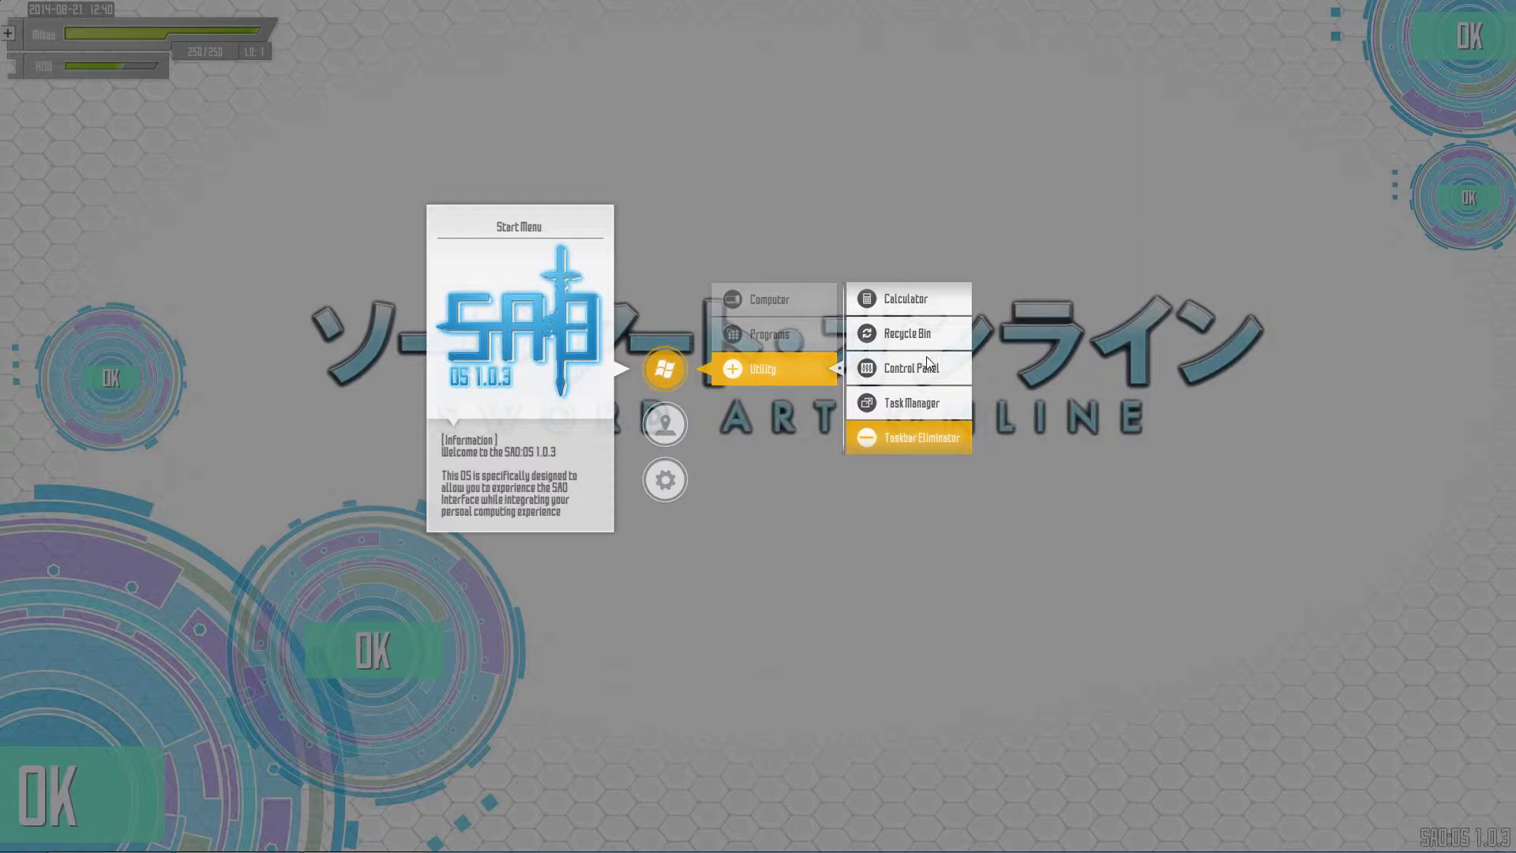
click(916, 300)
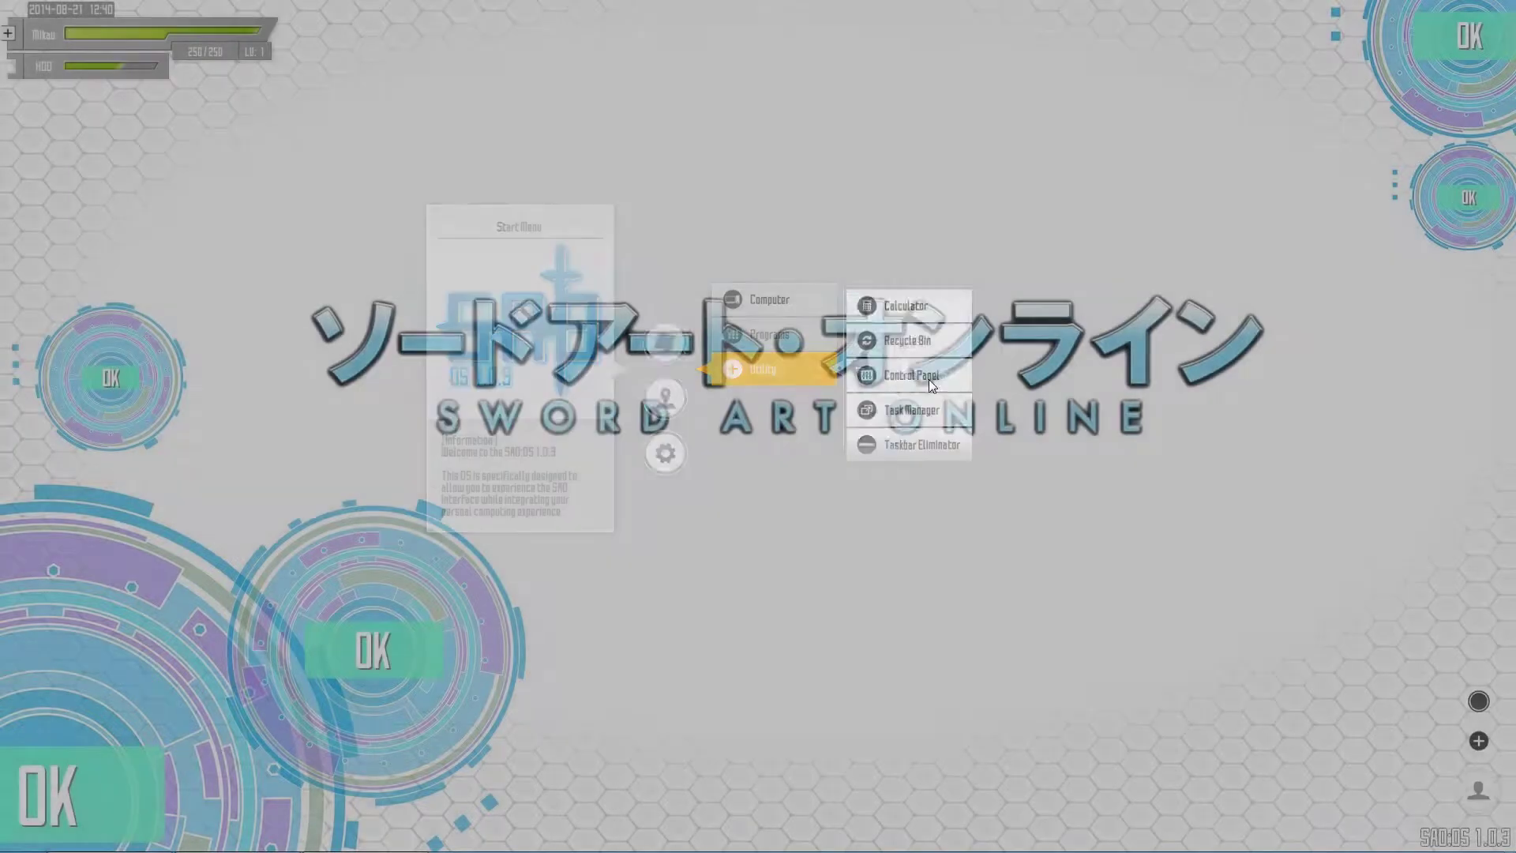
drag(730, 354, 794, 299)
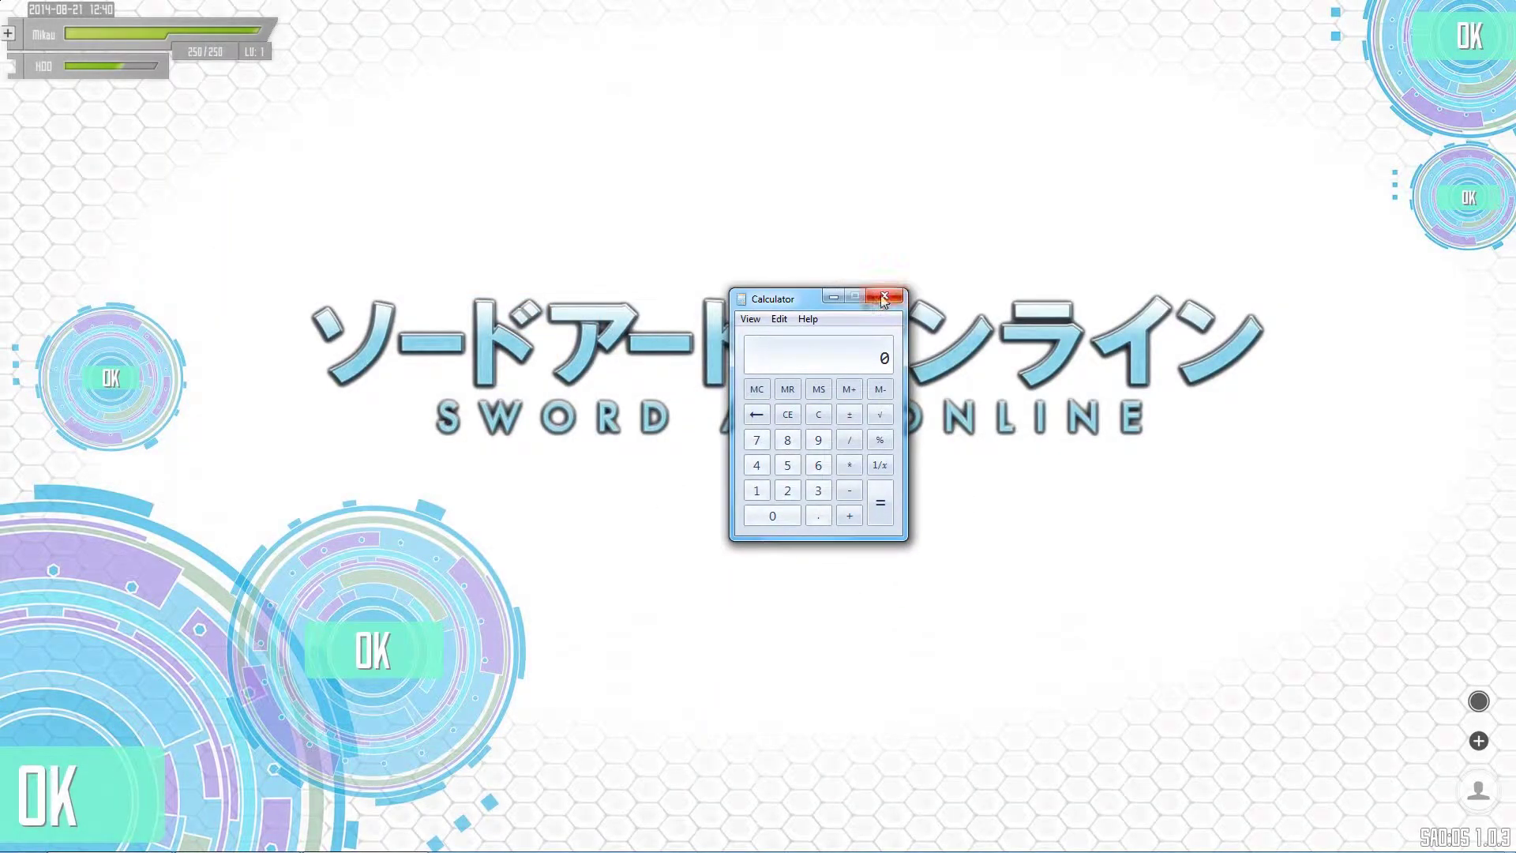
click(884, 300)
key(super)
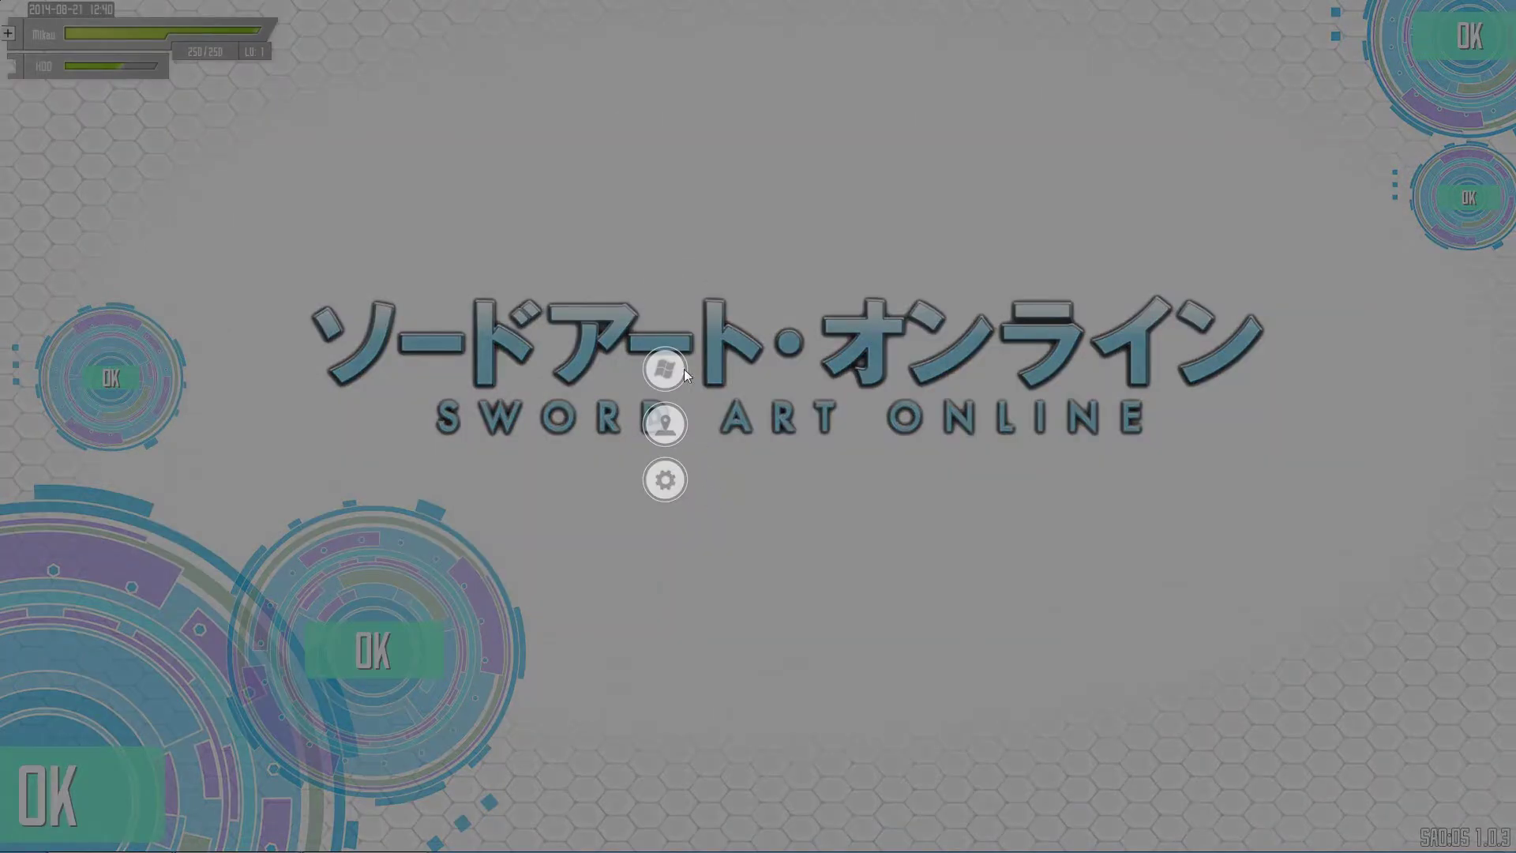
click(677, 371)
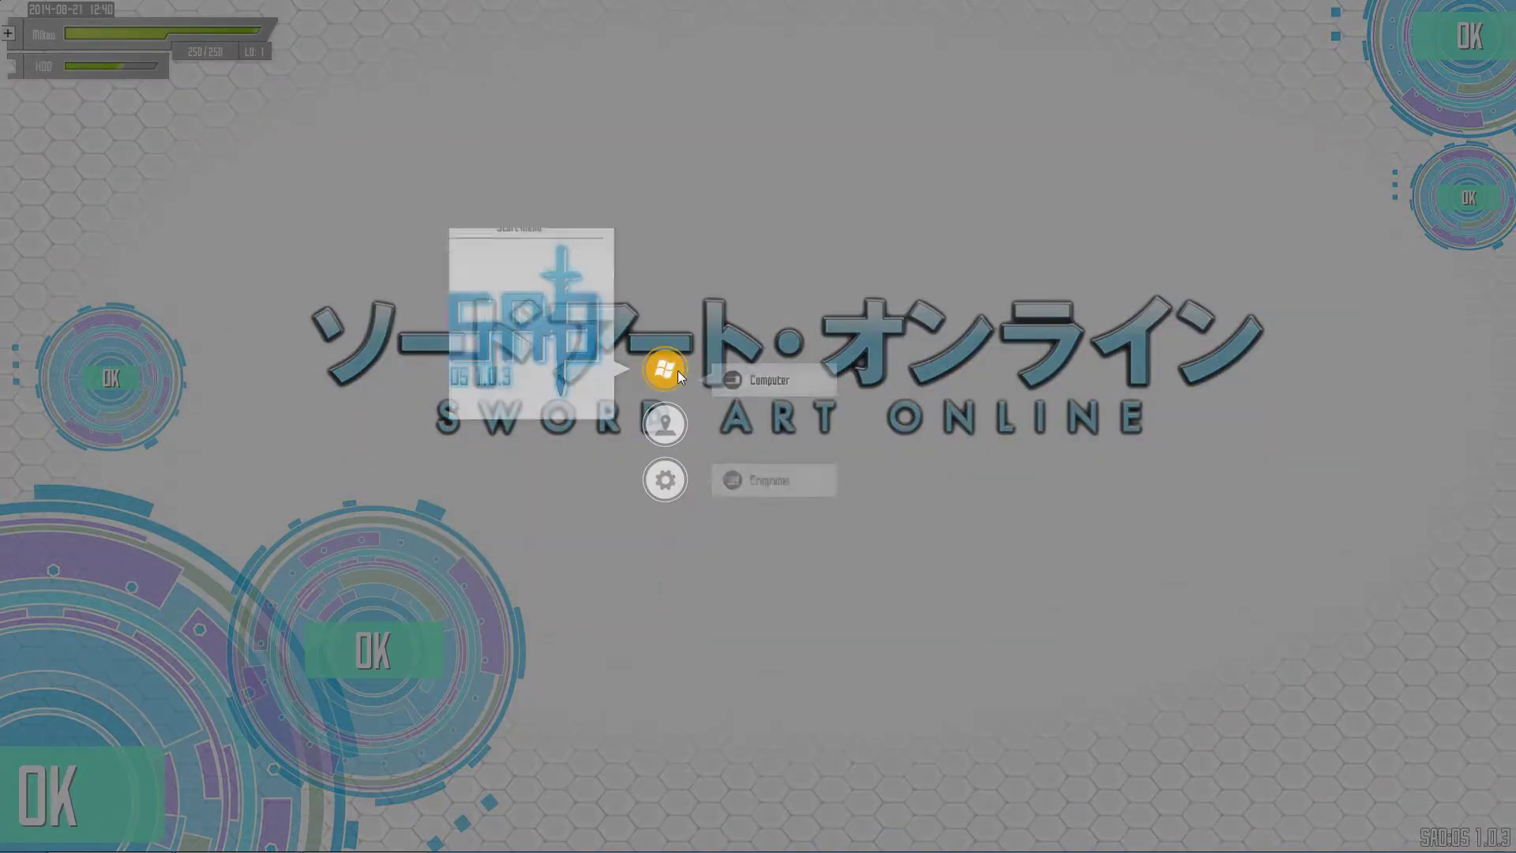
click(789, 373)
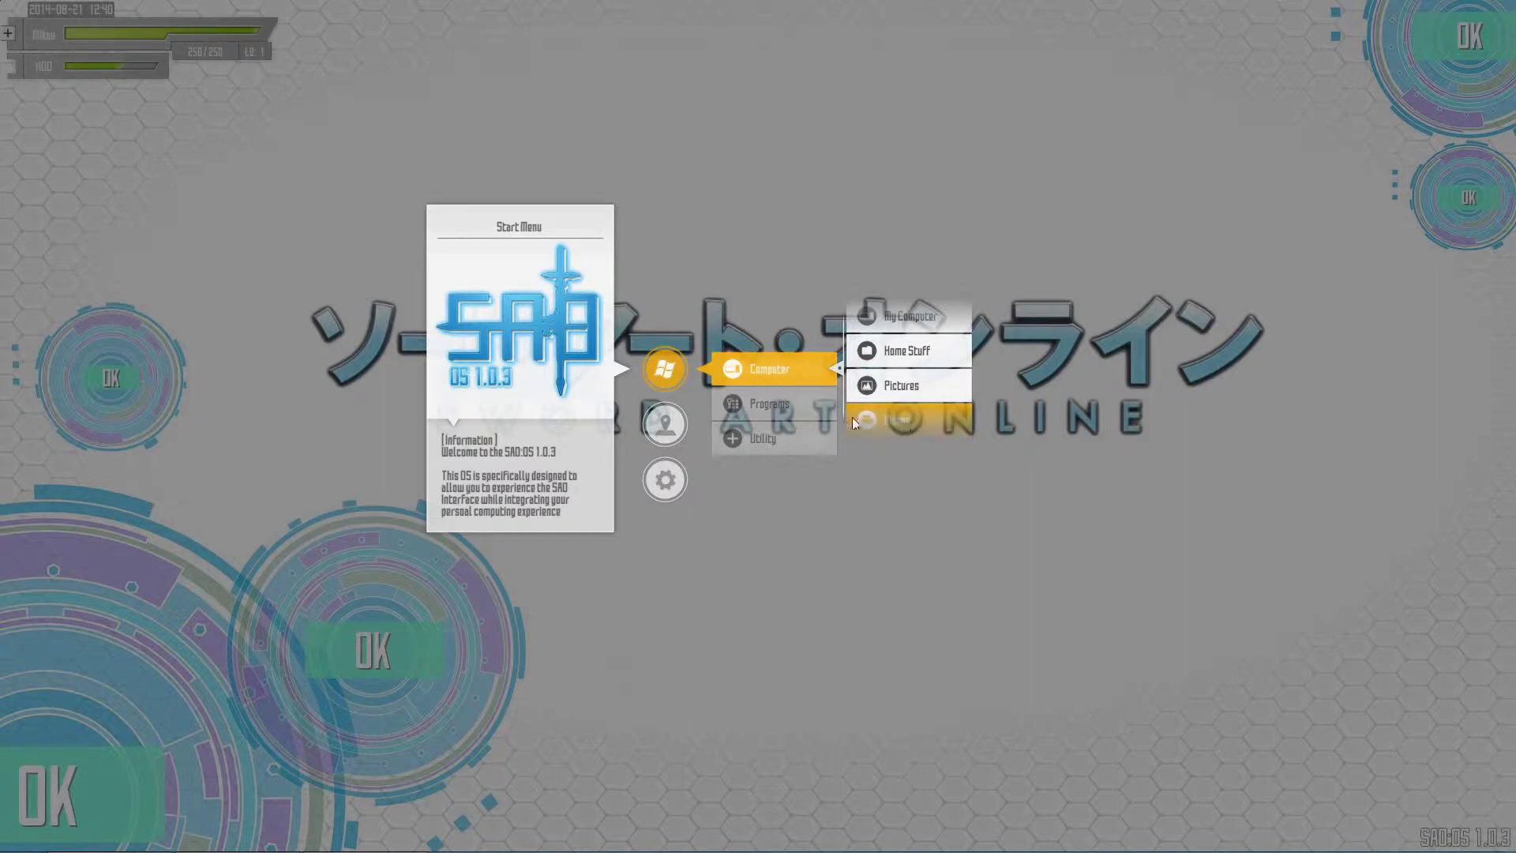
click(772, 409)
click(770, 399)
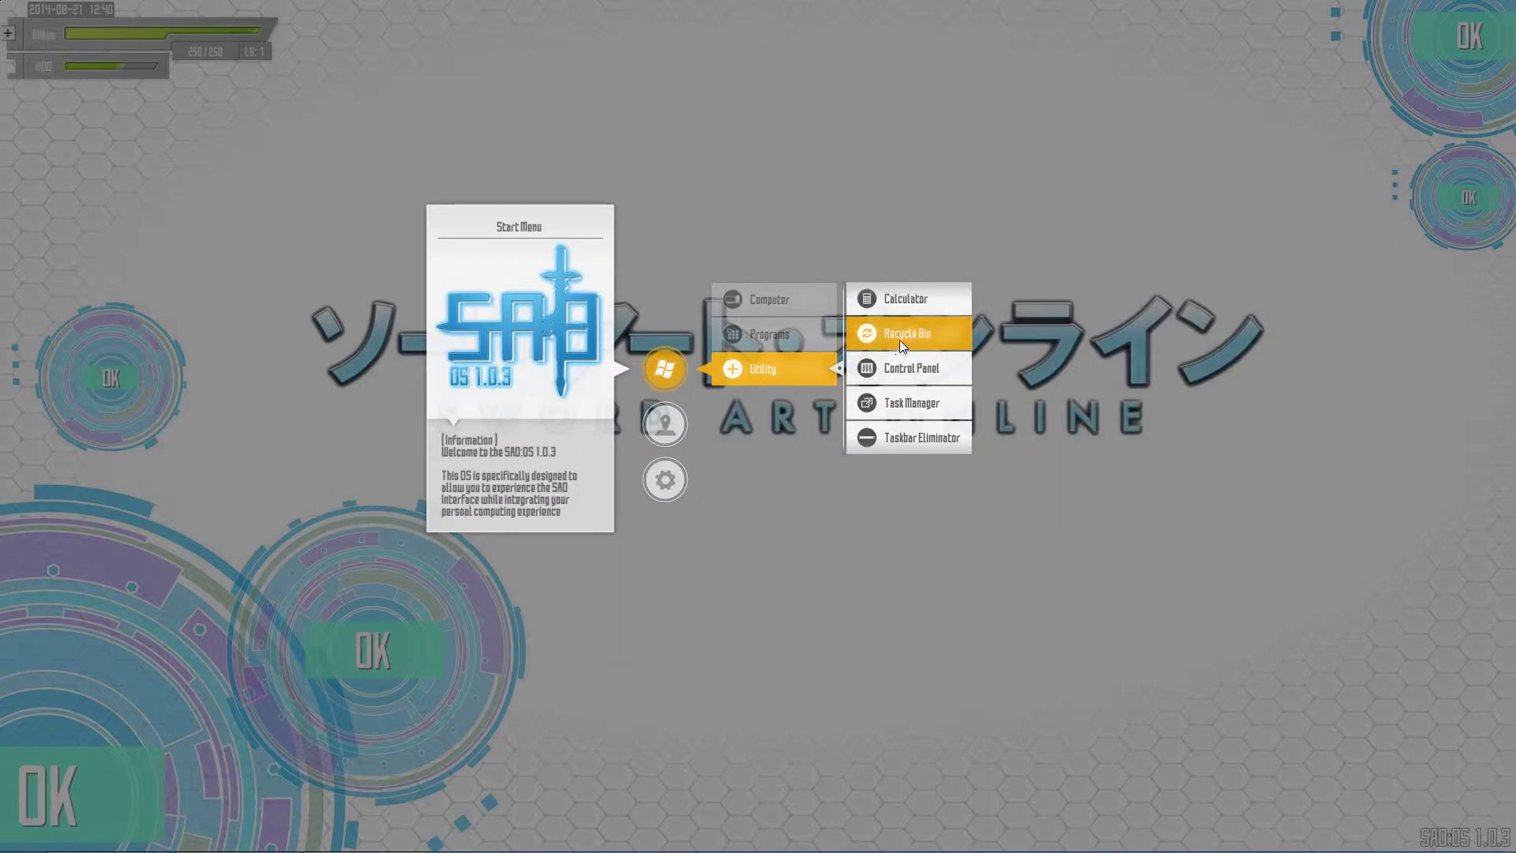
click(753, 345)
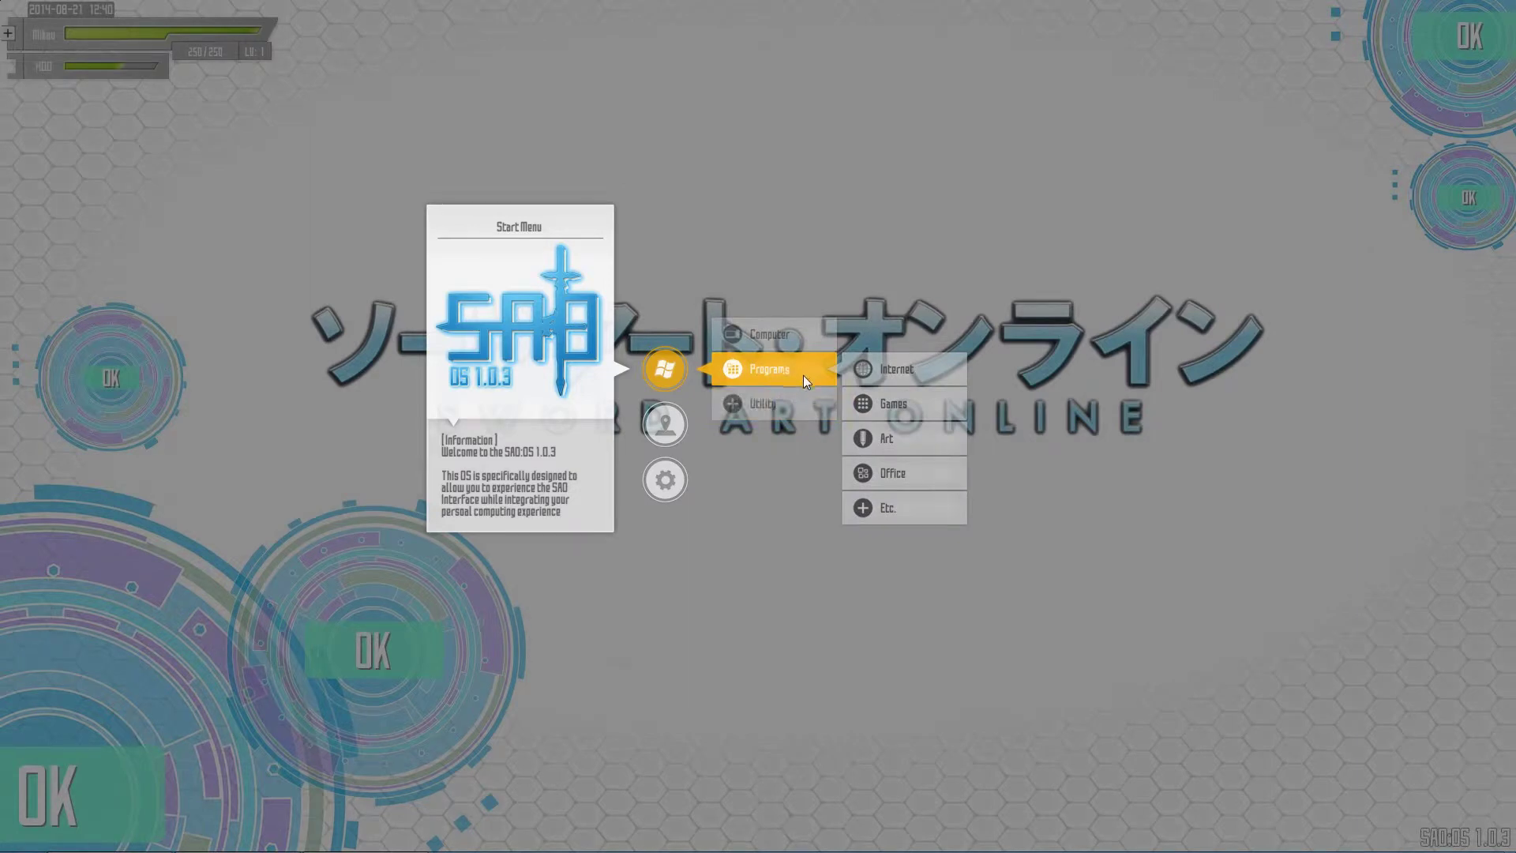
click(797, 331)
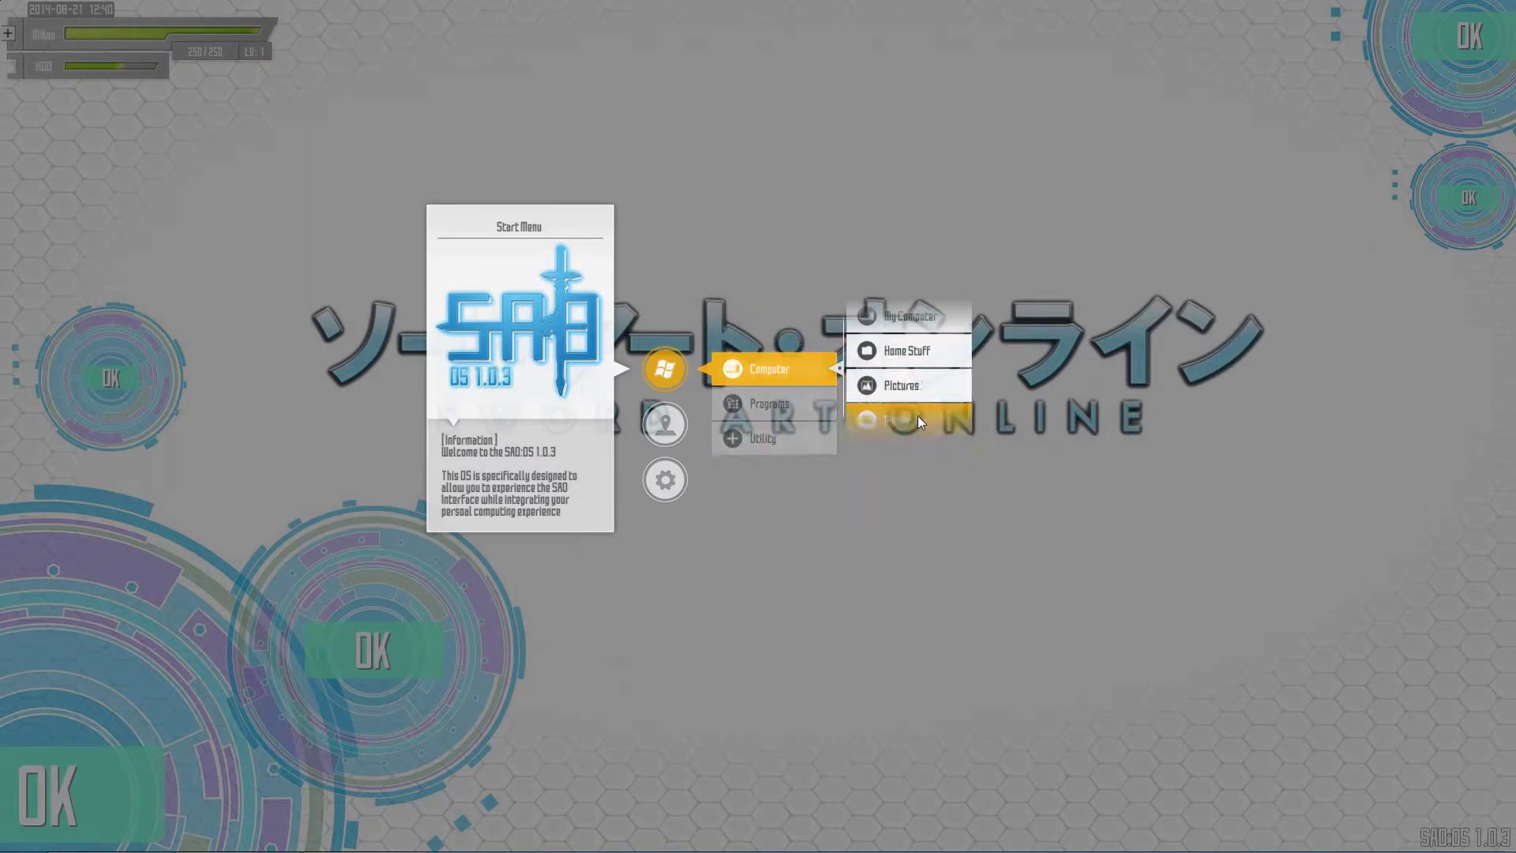
scroll(914, 360, up, 1)
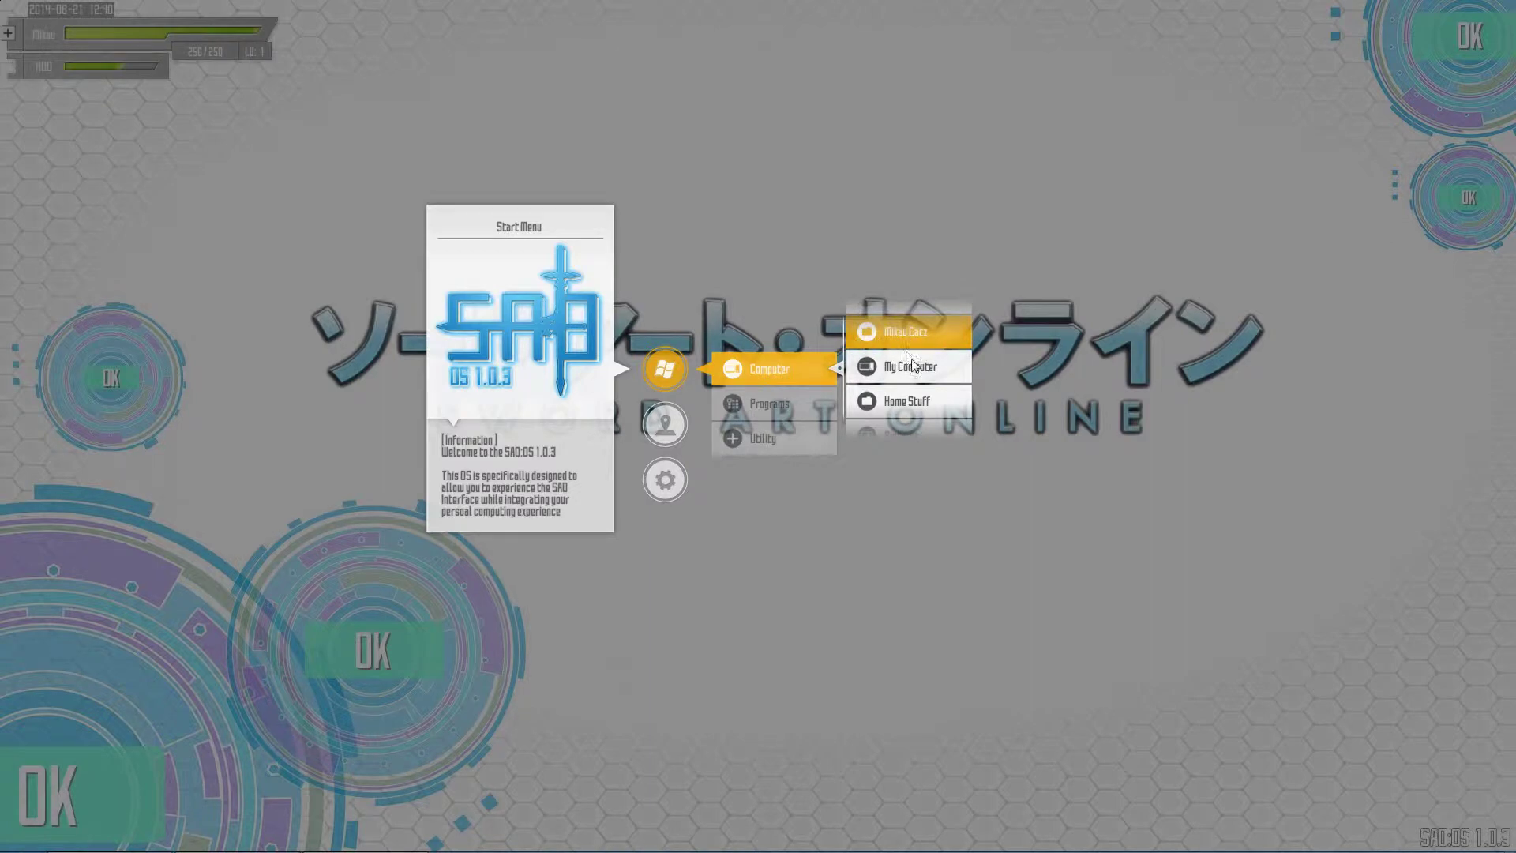
scroll(889, 335, down, 1)
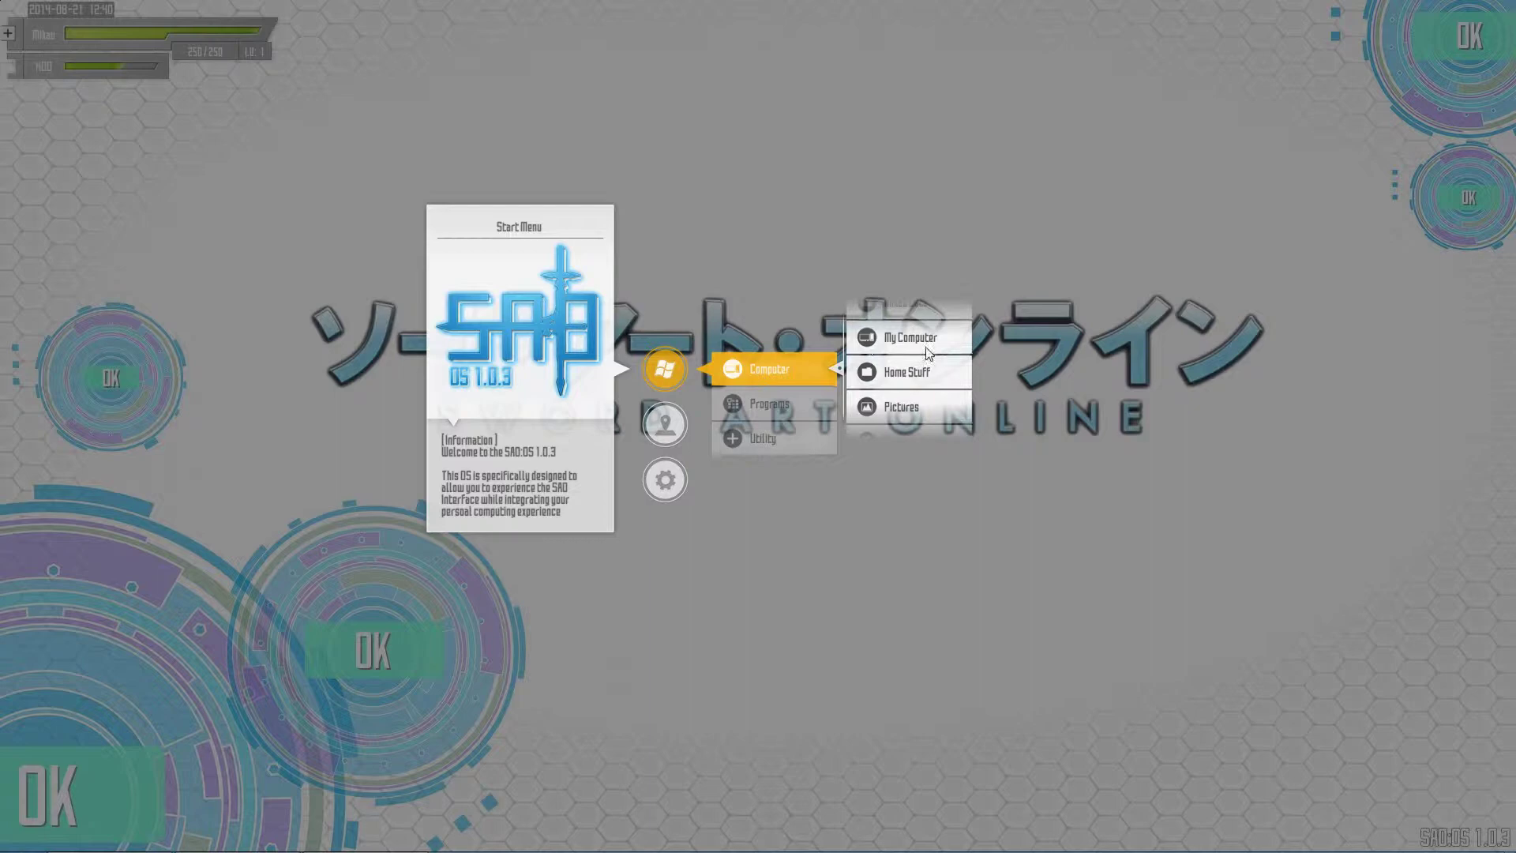
scroll(930, 363, down, 1)
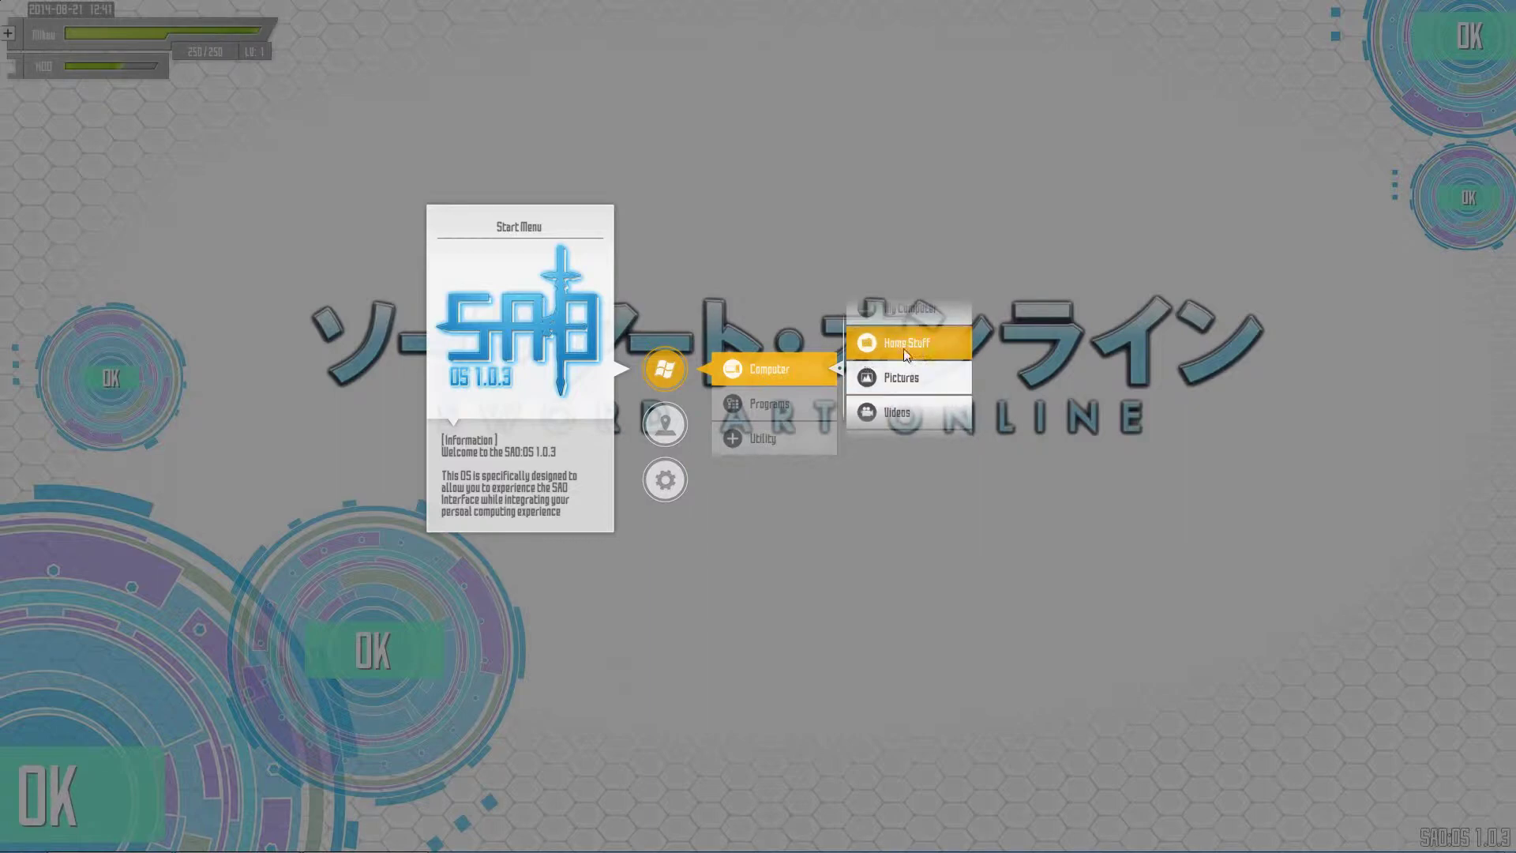
scroll(937, 380, down, 1)
scroll(941, 379, up, 1)
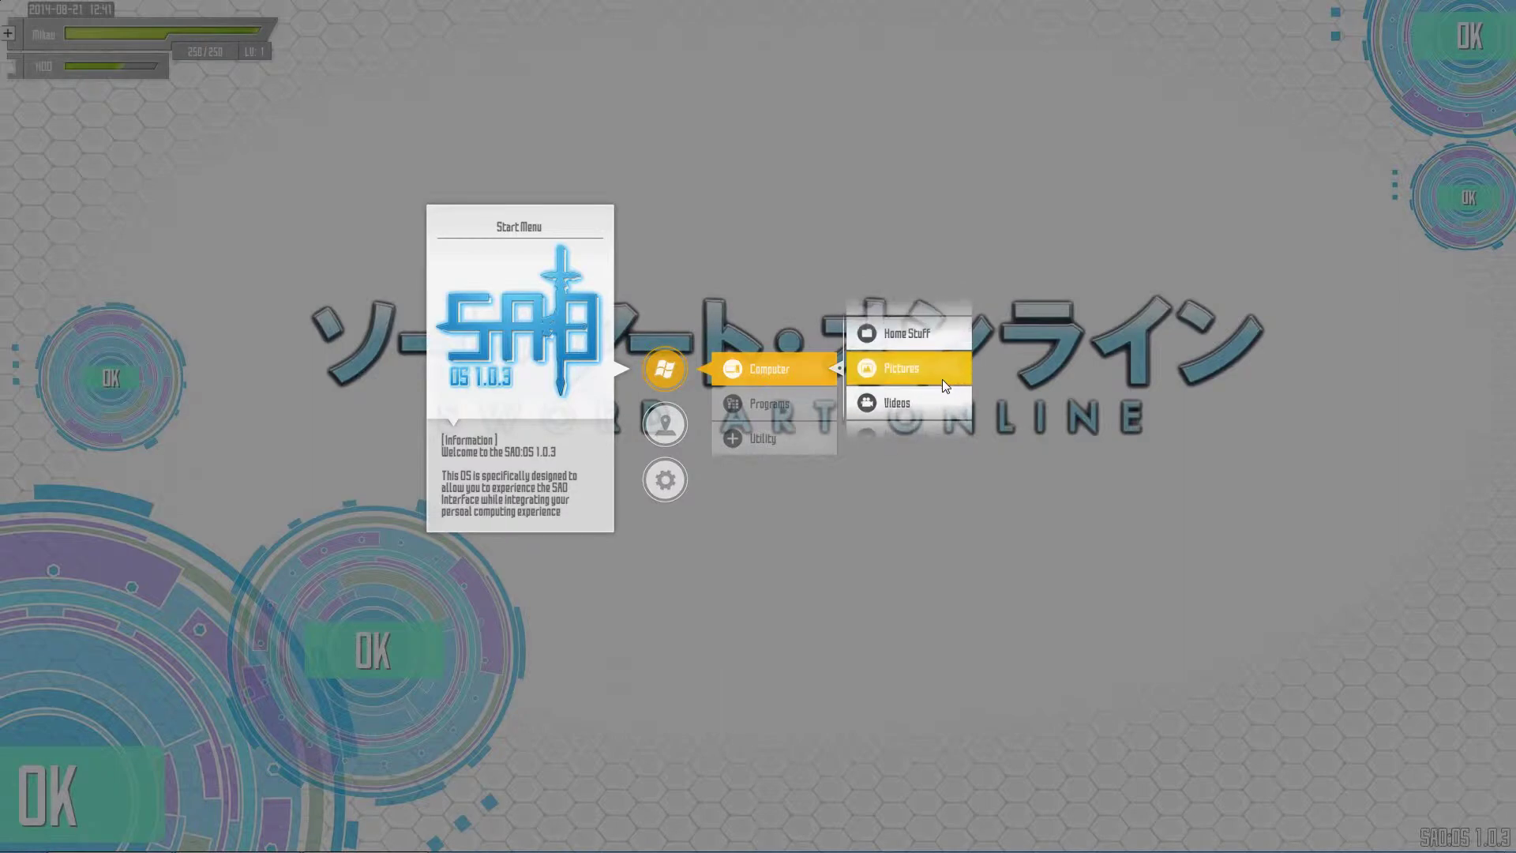
scroll(941, 381, down, 1)
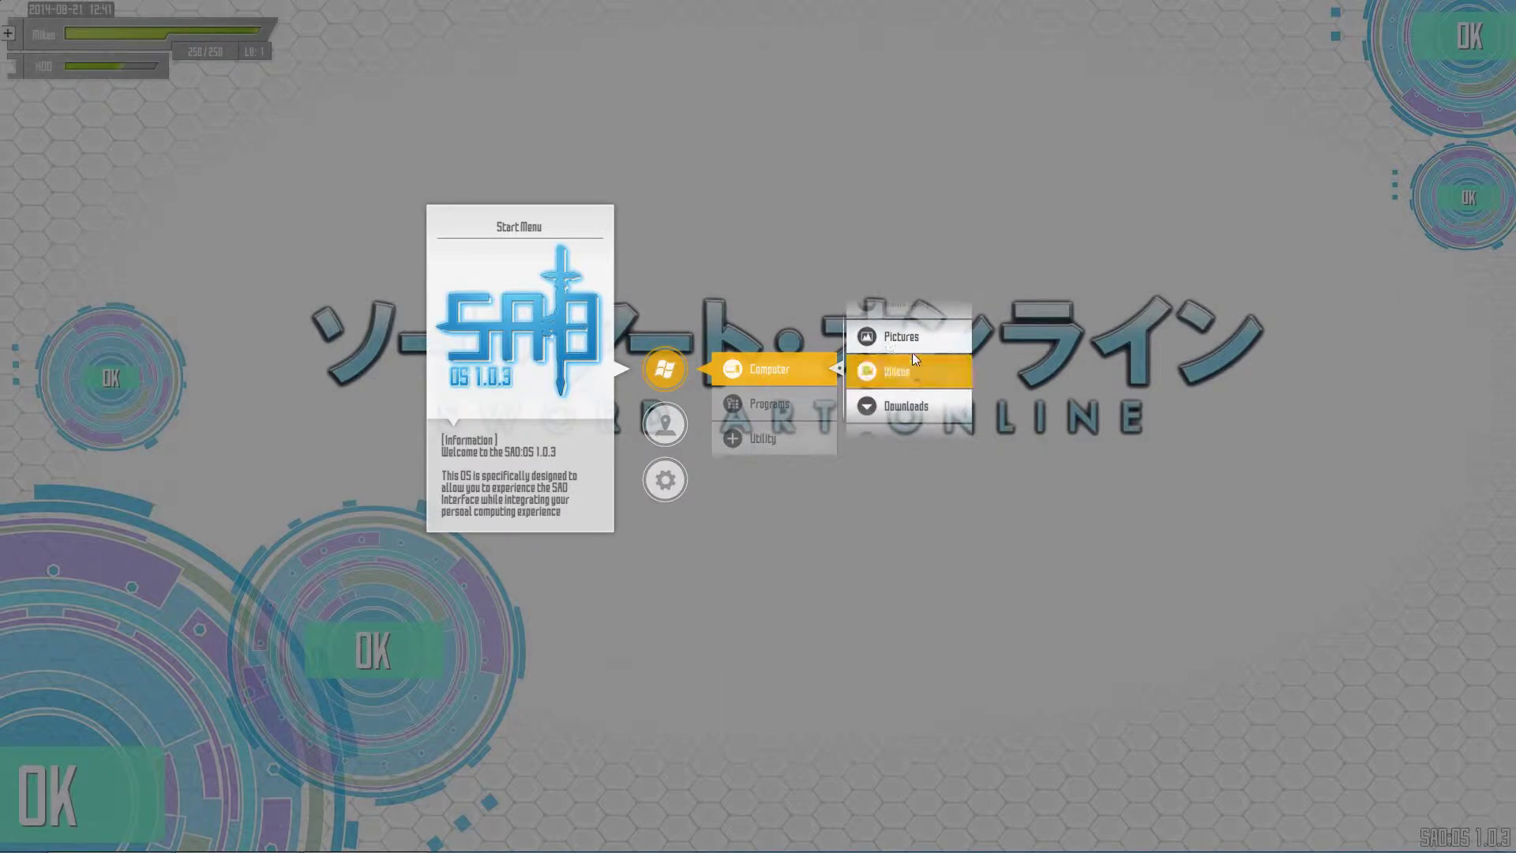
scroll(914, 352, down, 1)
scroll(919, 371, up, 1)
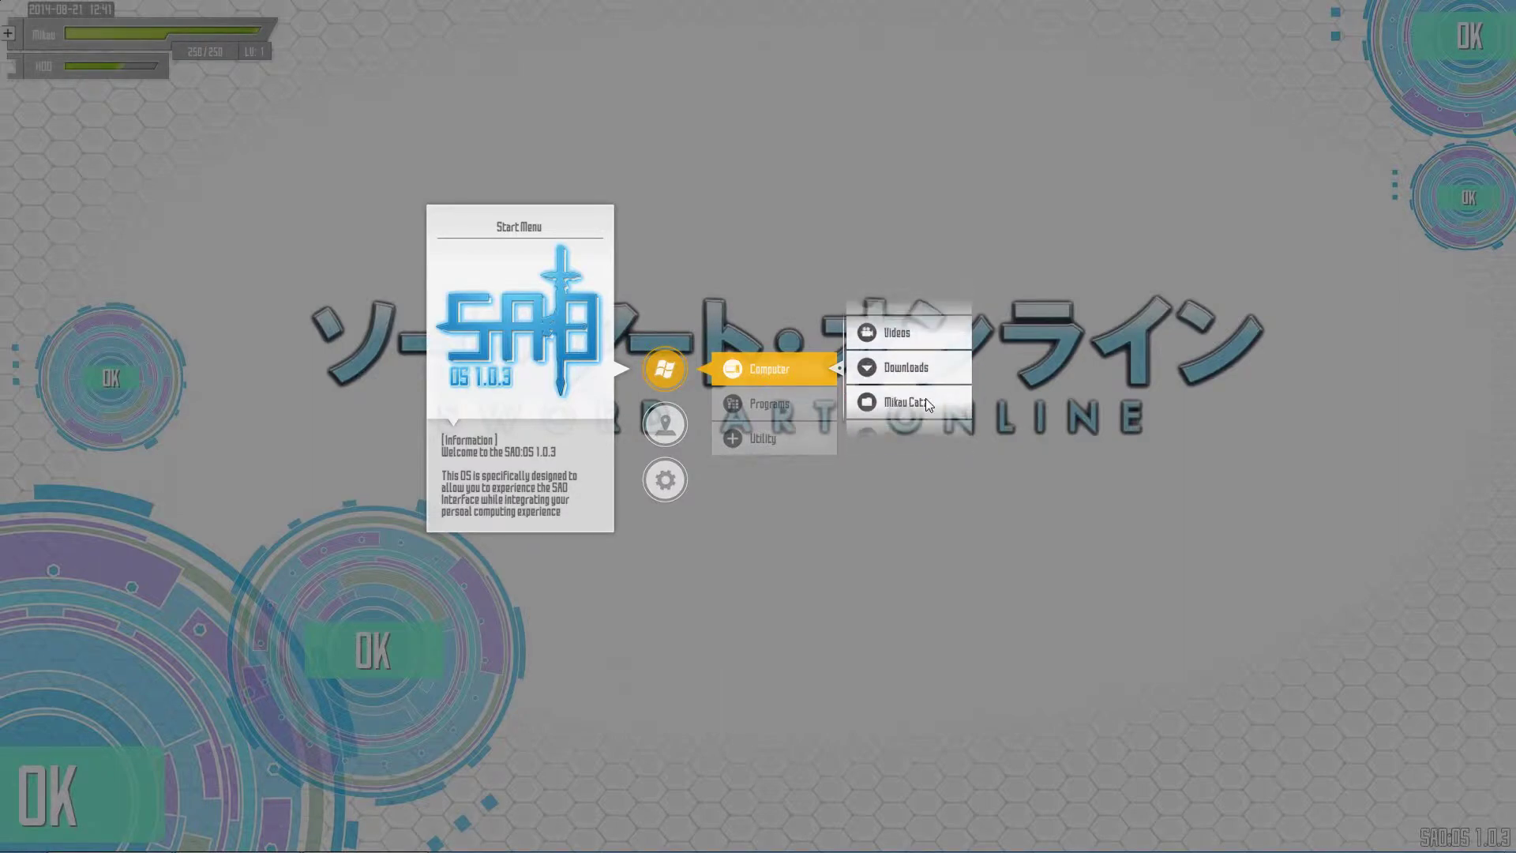
scroll(922, 418, up, 2)
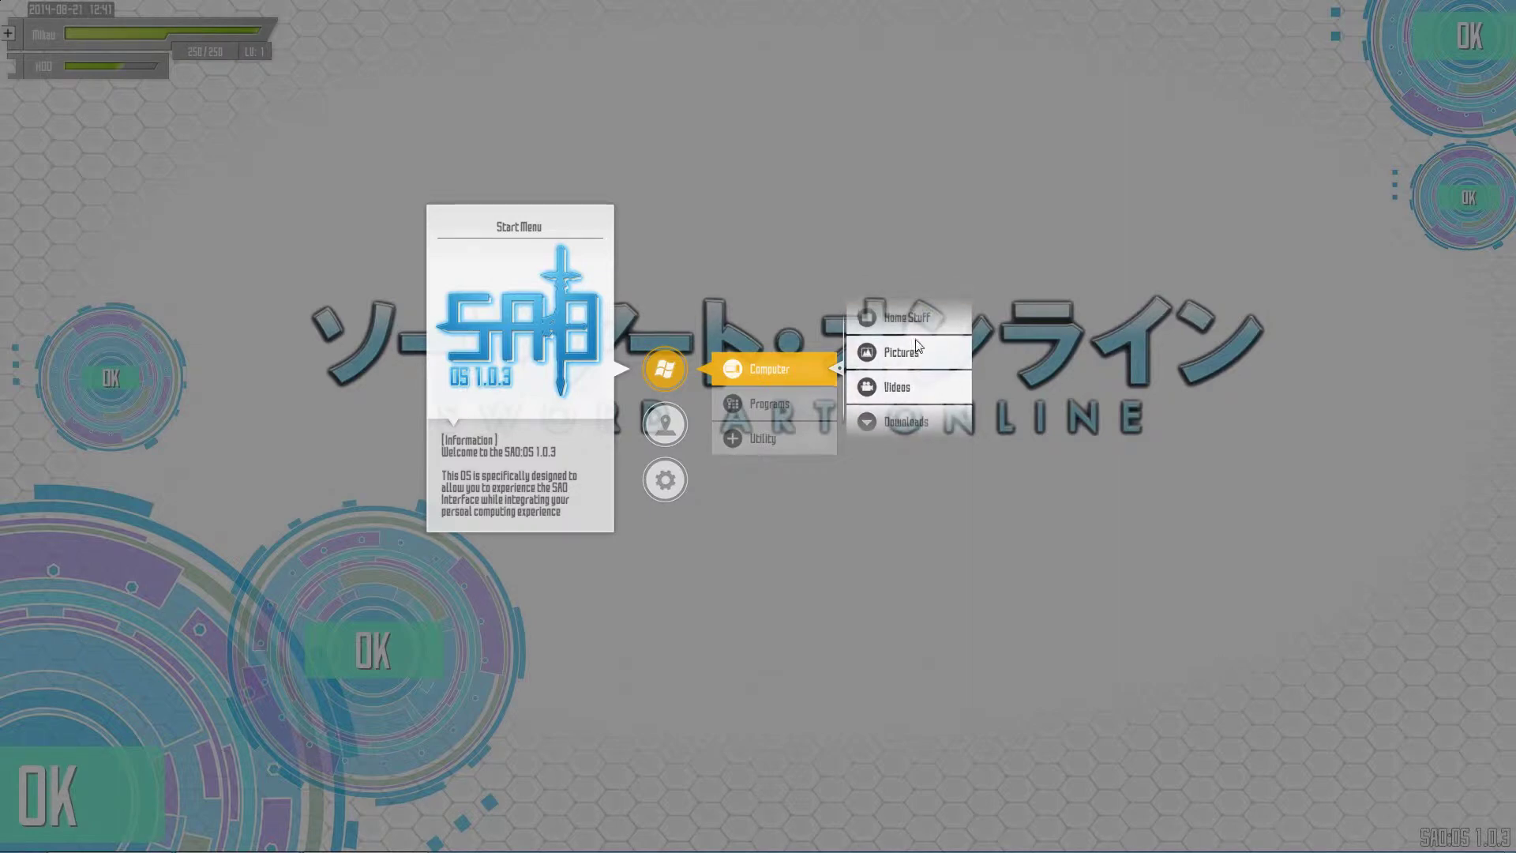
scroll(917, 377, up, 2)
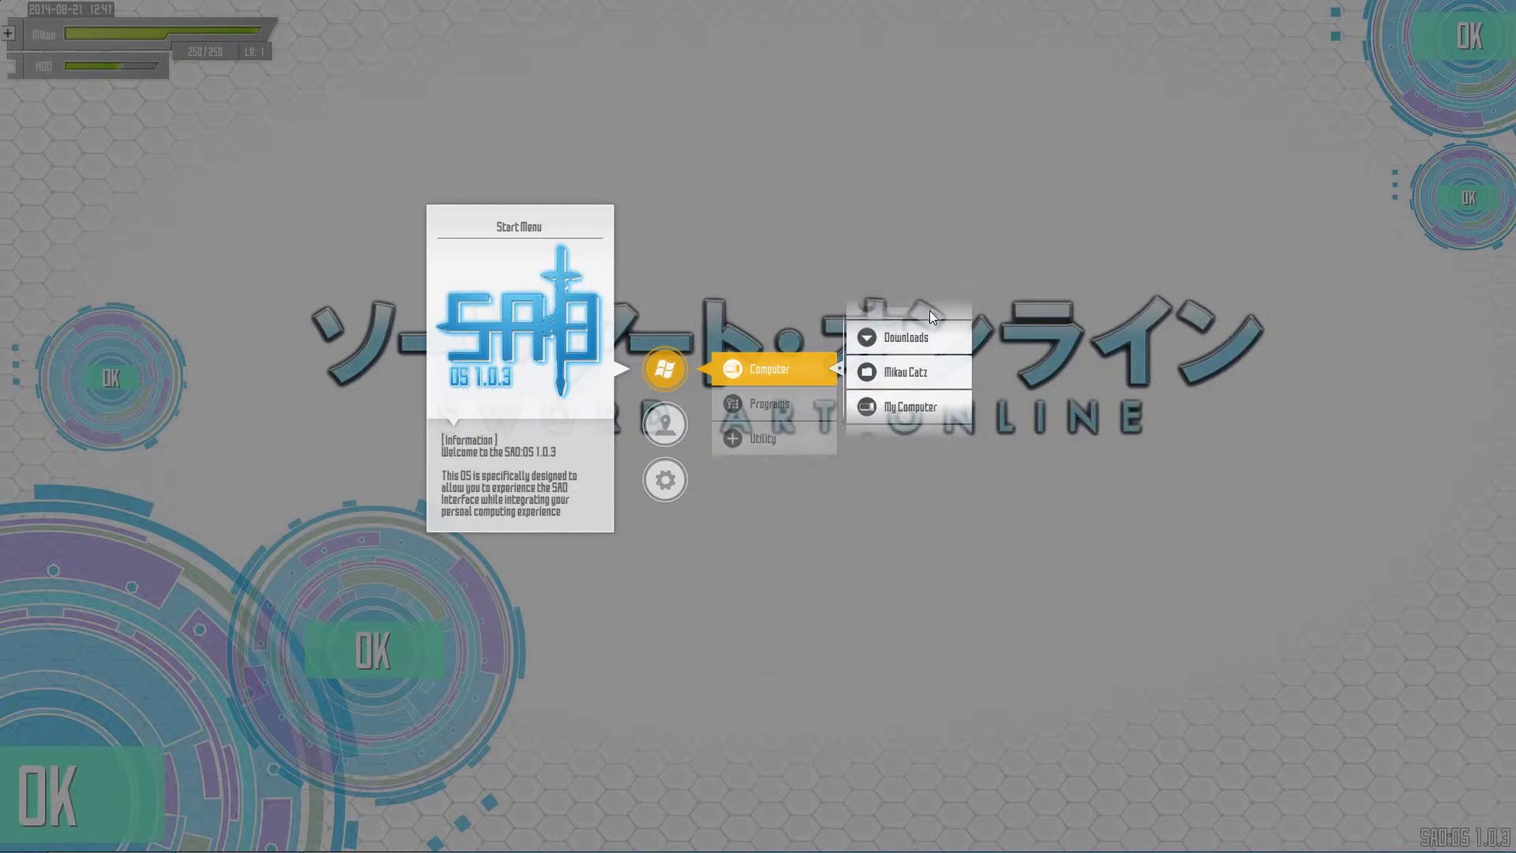
scroll(930, 317, up, 2)
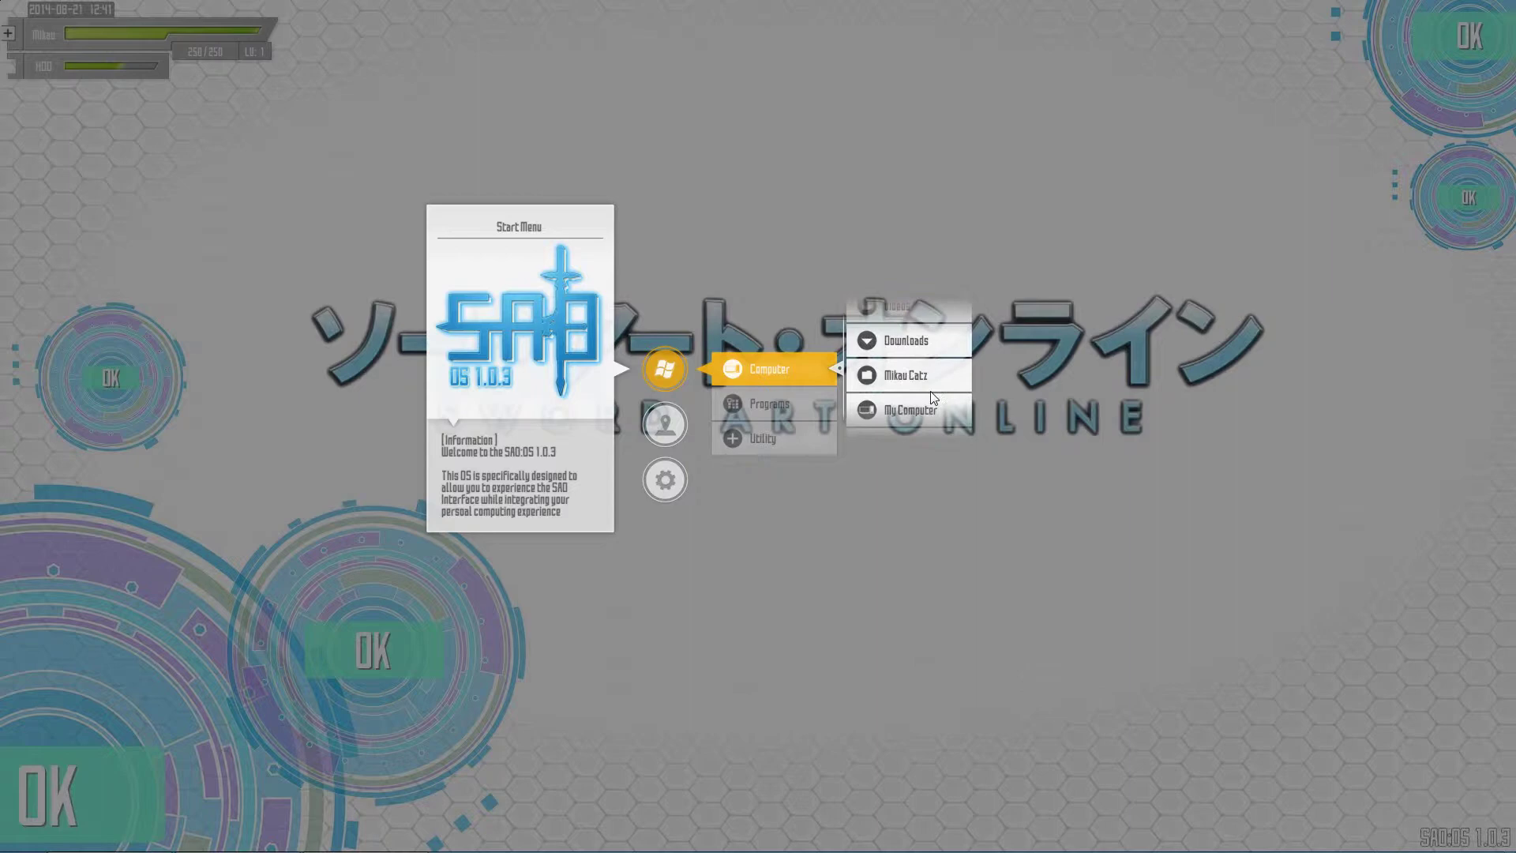
scroll(933, 398, up, 2)
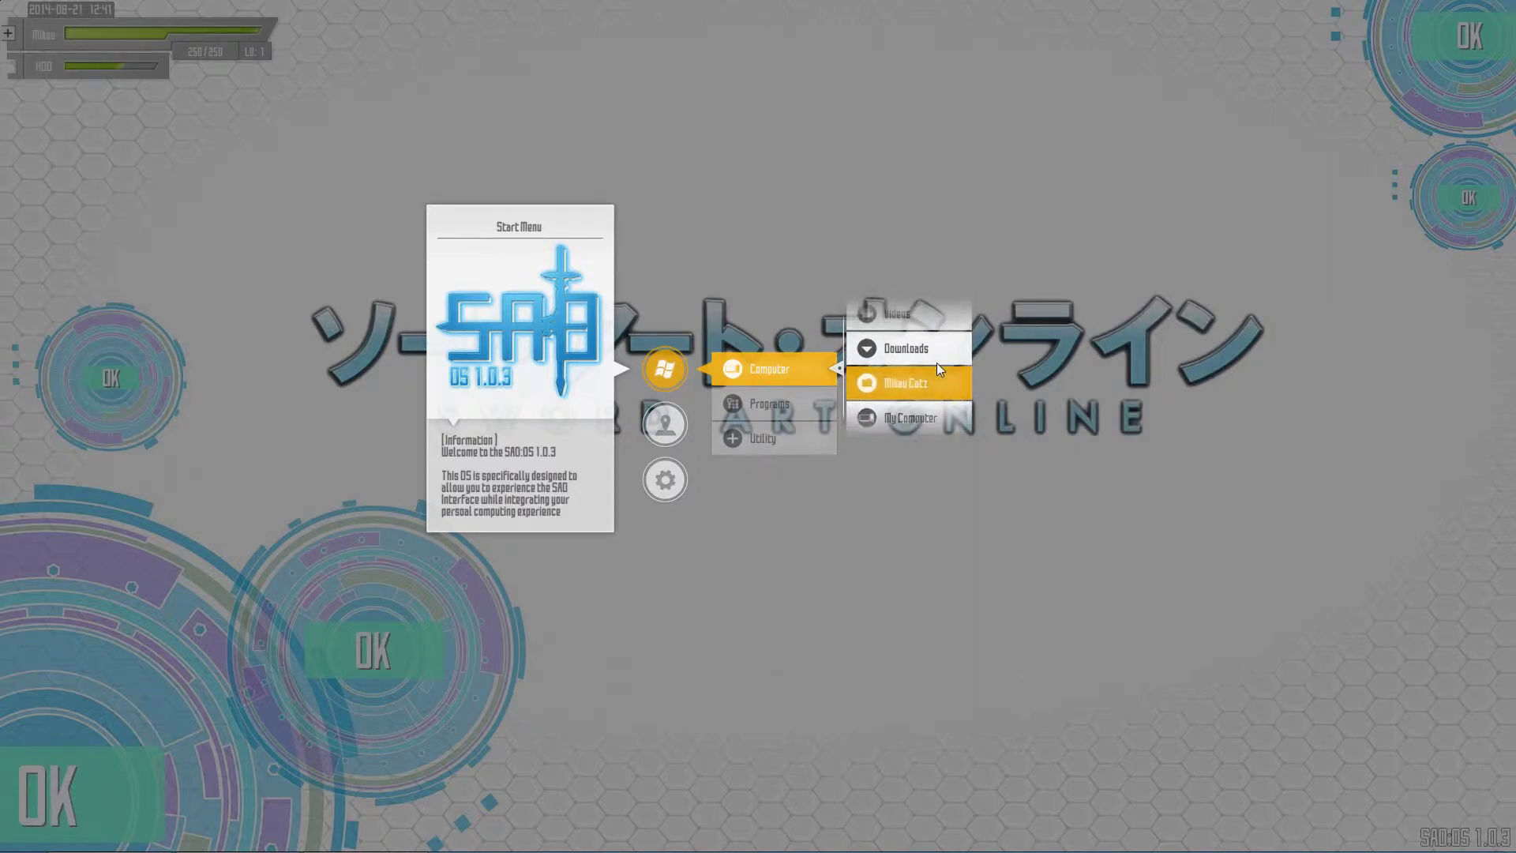
scroll(937, 371, up, 2)
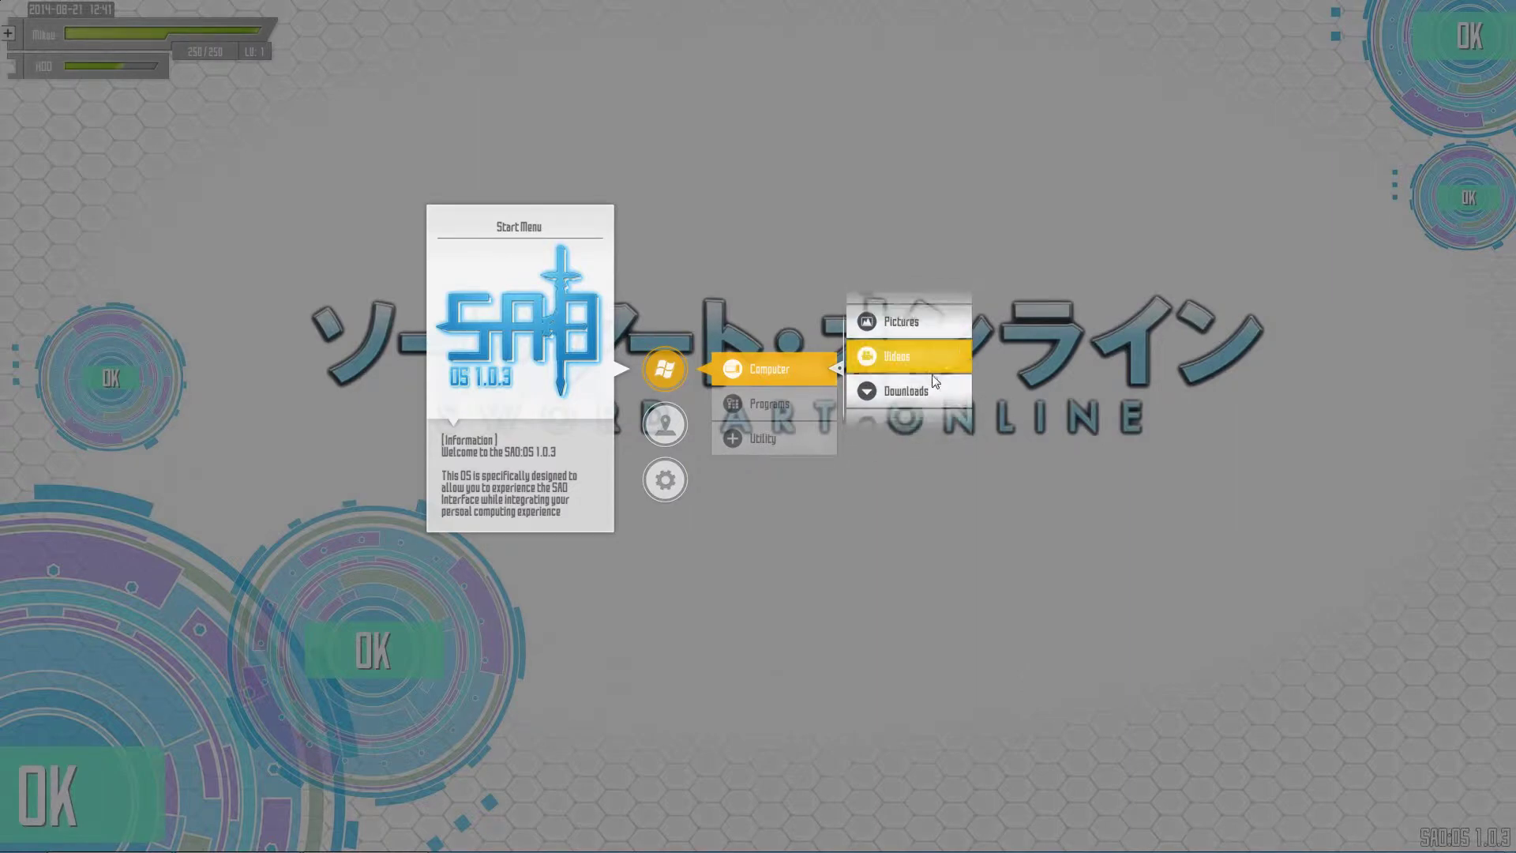
scroll(932, 387, up, 3)
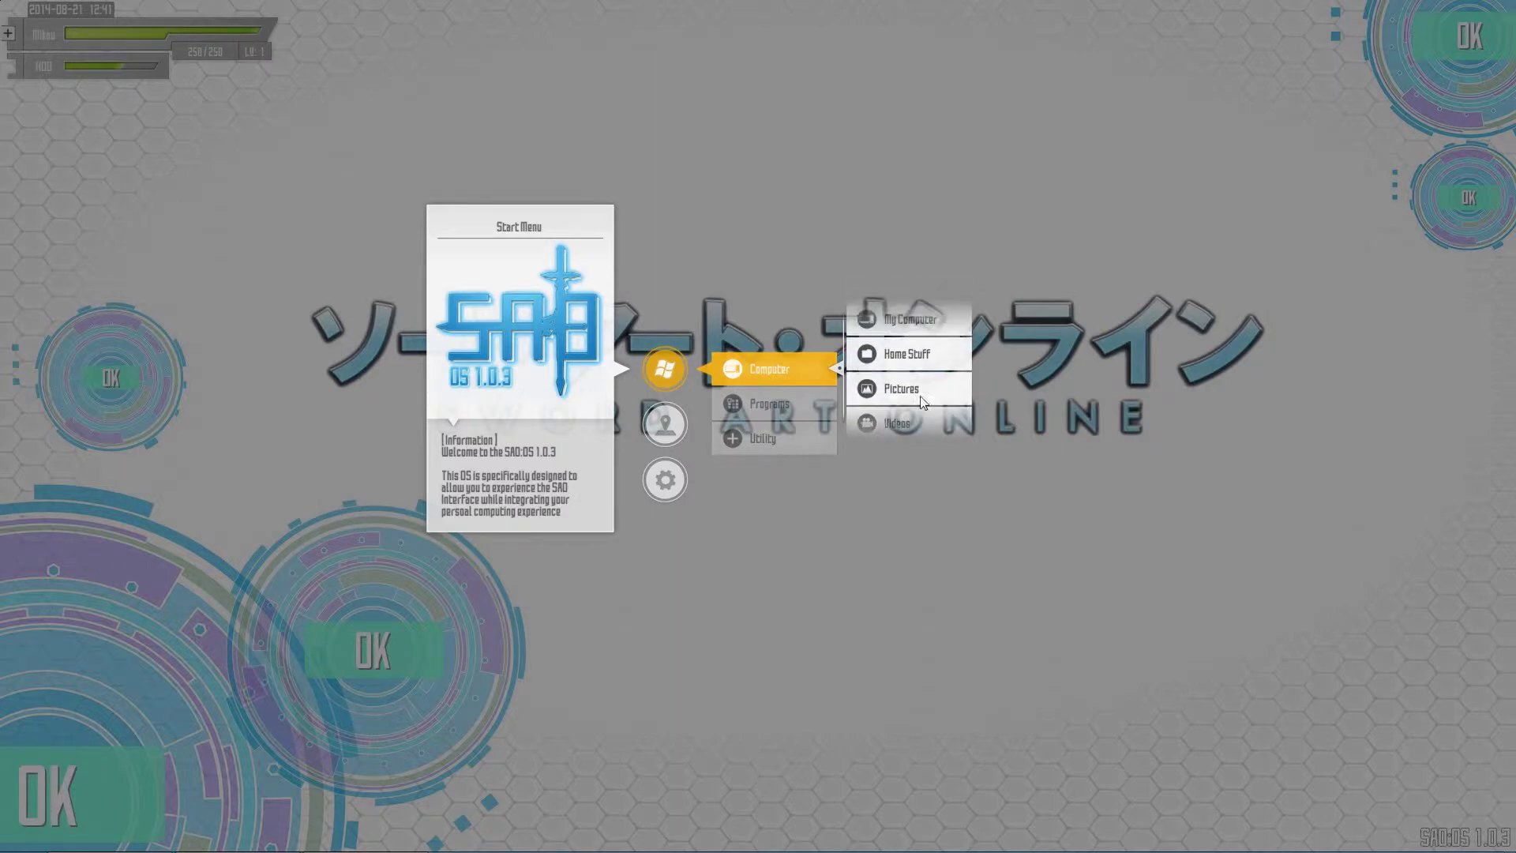
scroll(922, 399, down, 2)
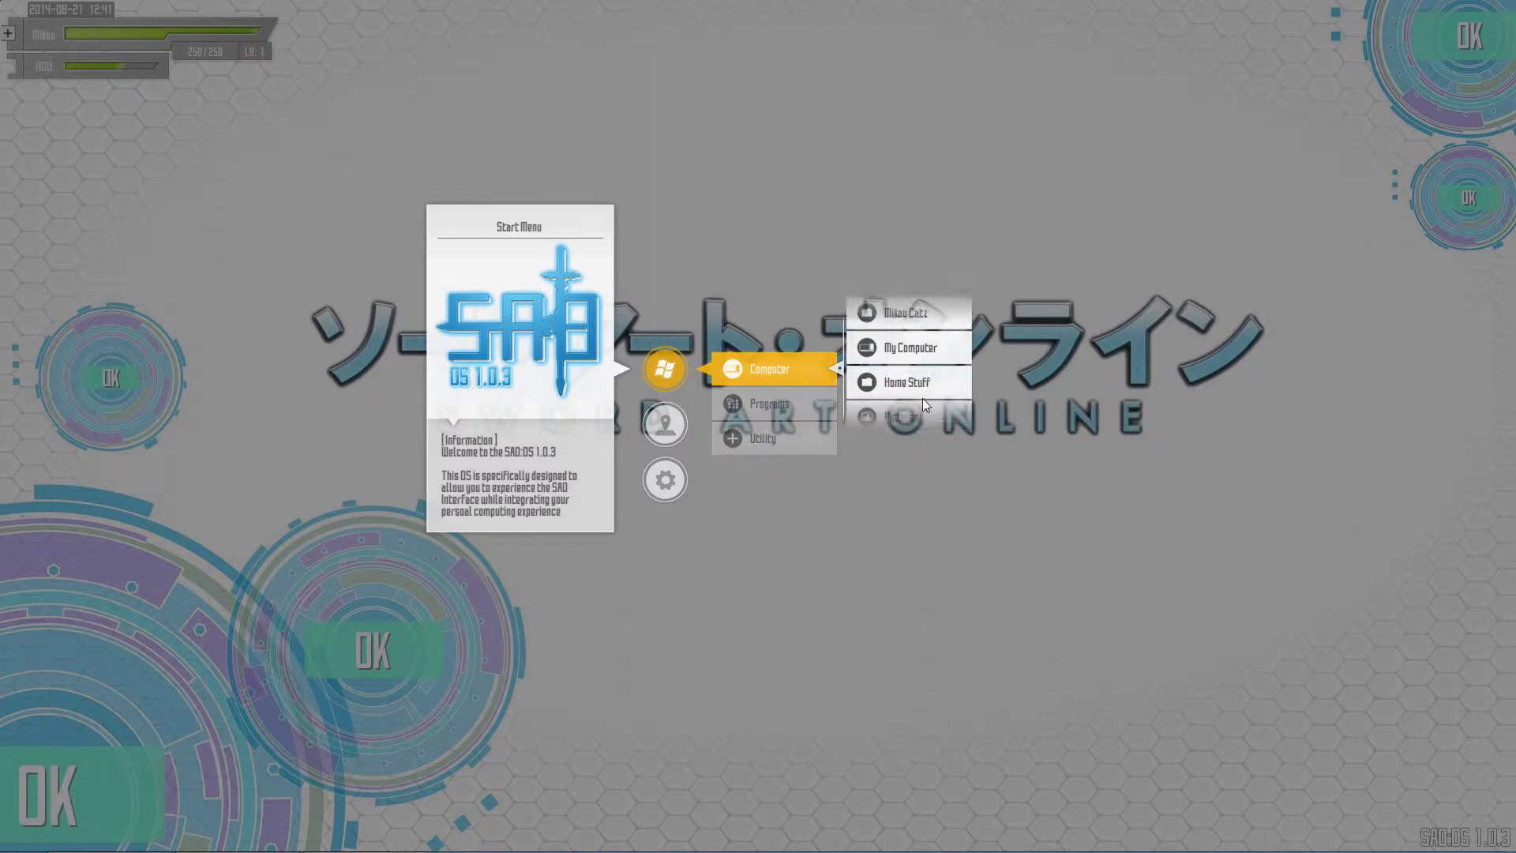
click(794, 370)
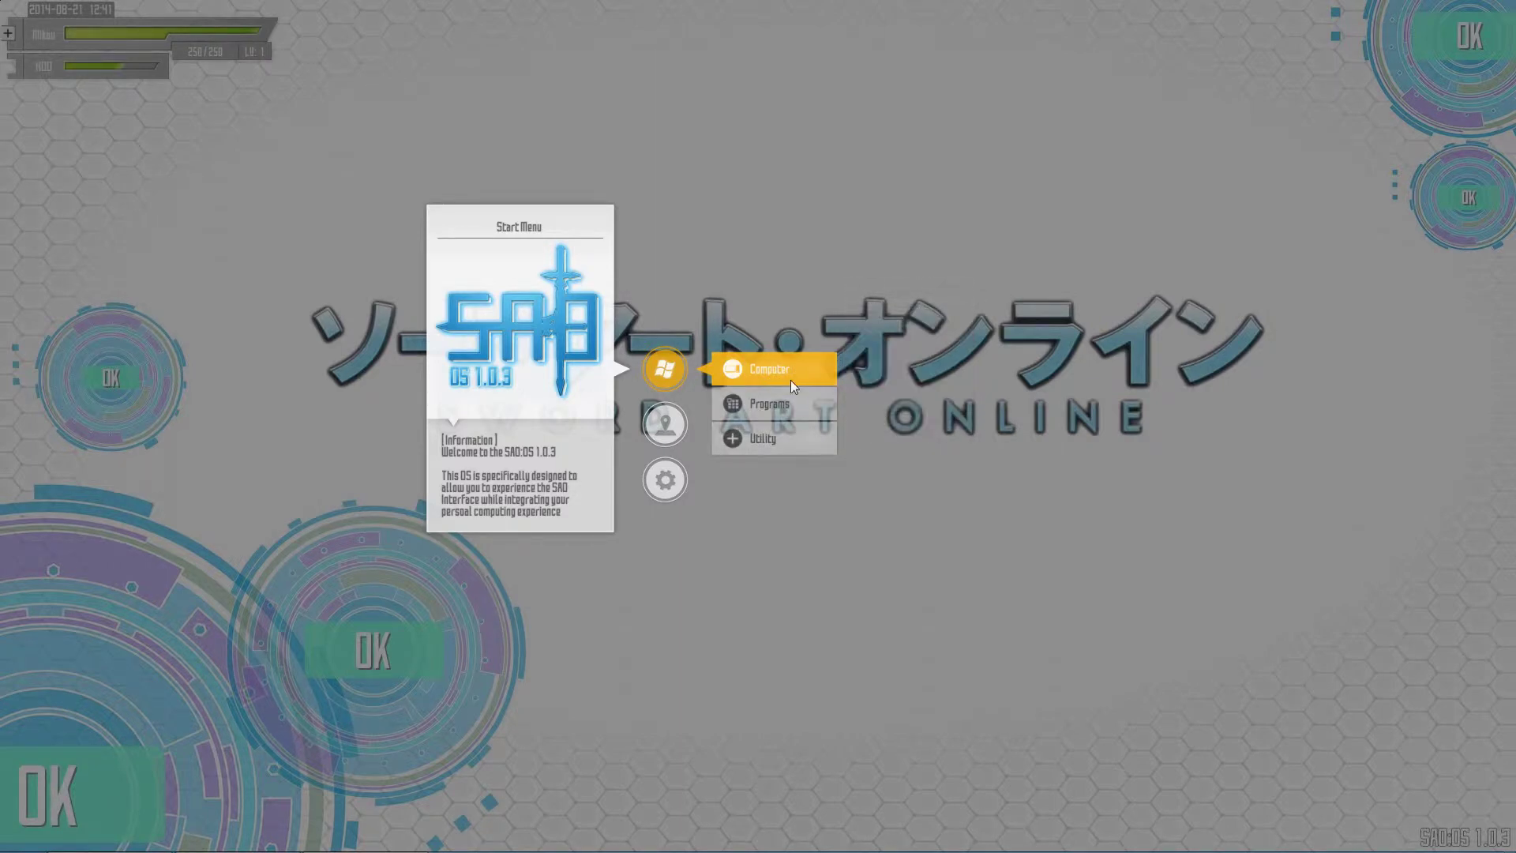
Step: Launch Firefox from Programs > Internet in the Start Menu
click(790, 401)
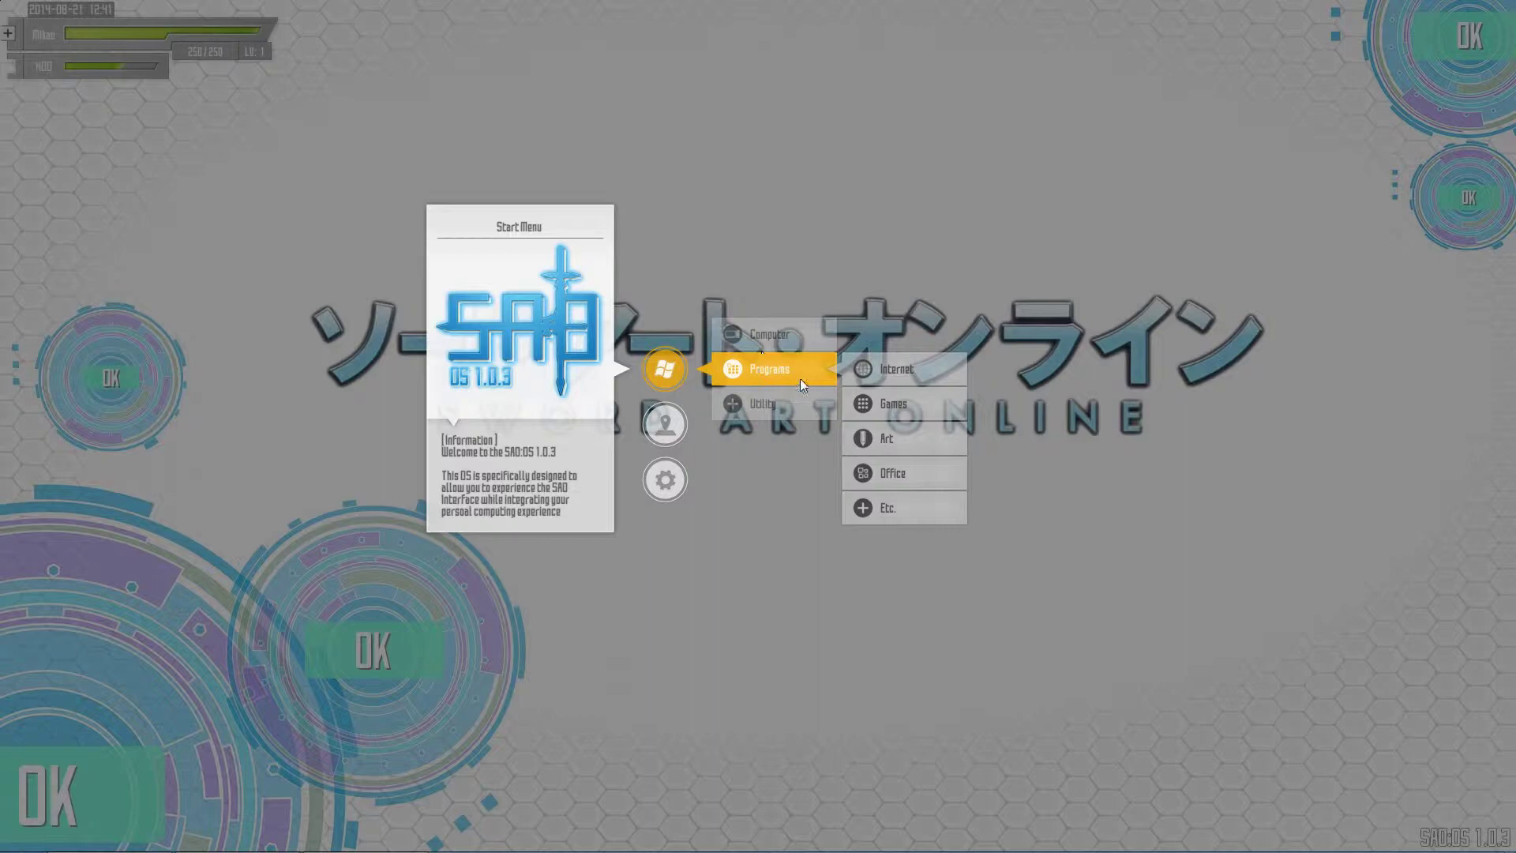
click(916, 373)
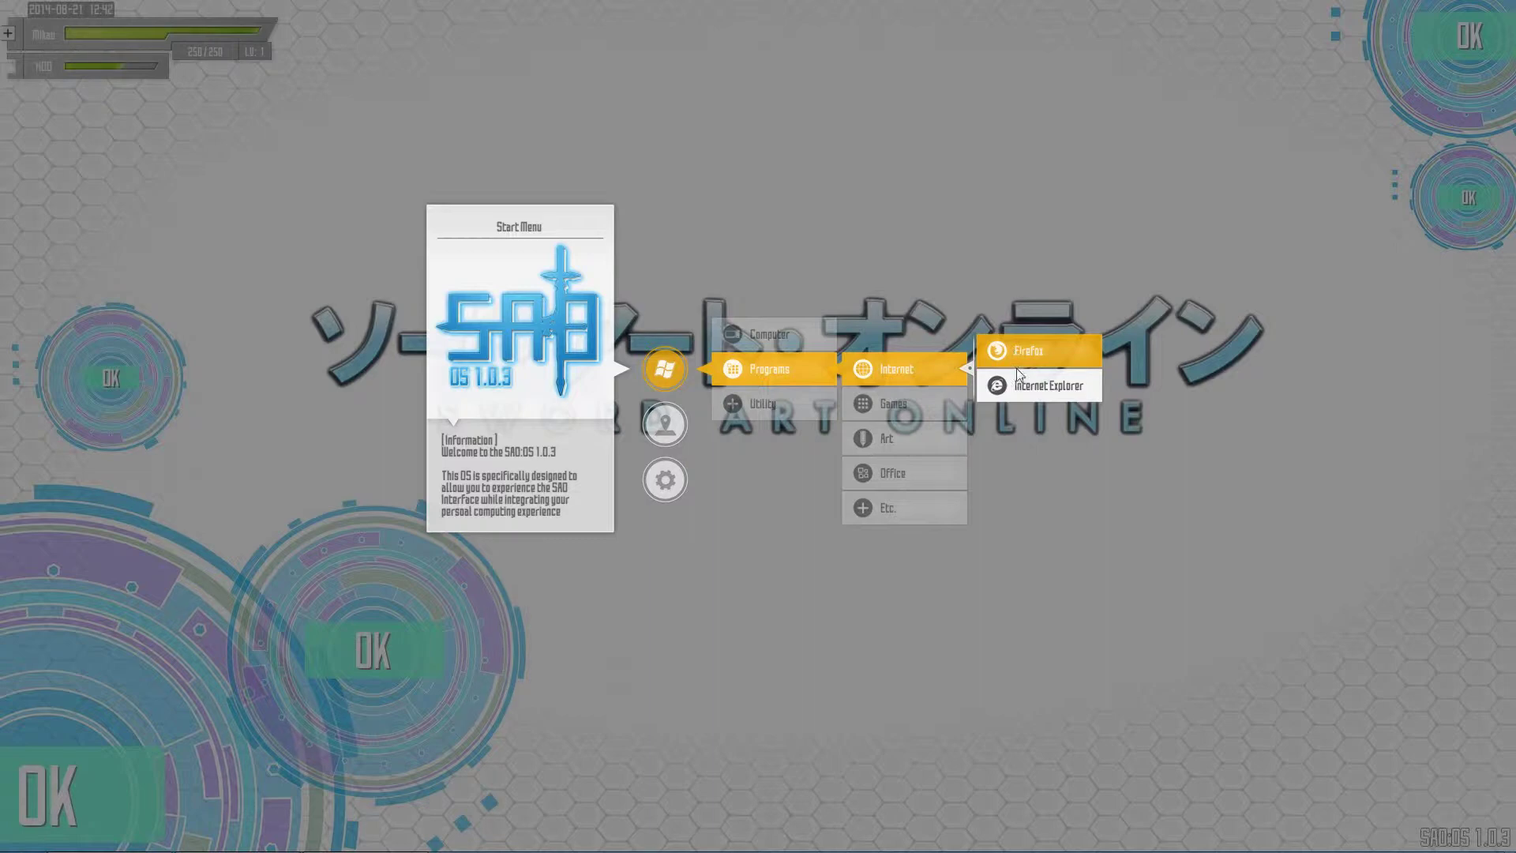
click(1058, 355)
Step: Scroll through the Games launchers from Steam to Minecraft, then switch to the Art list
click(922, 408)
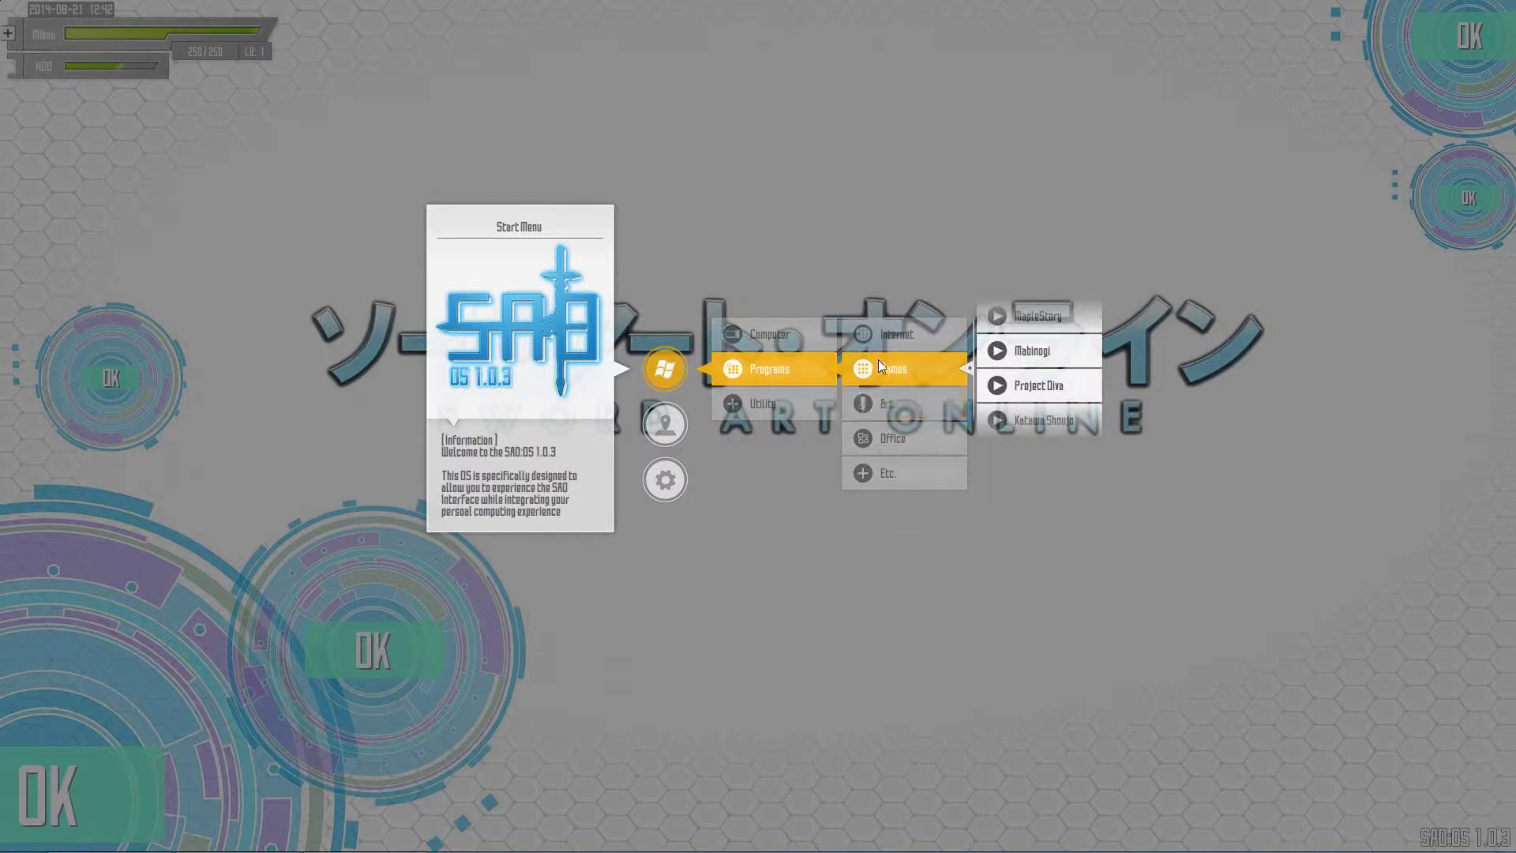
scroll(1038, 371, up, 2)
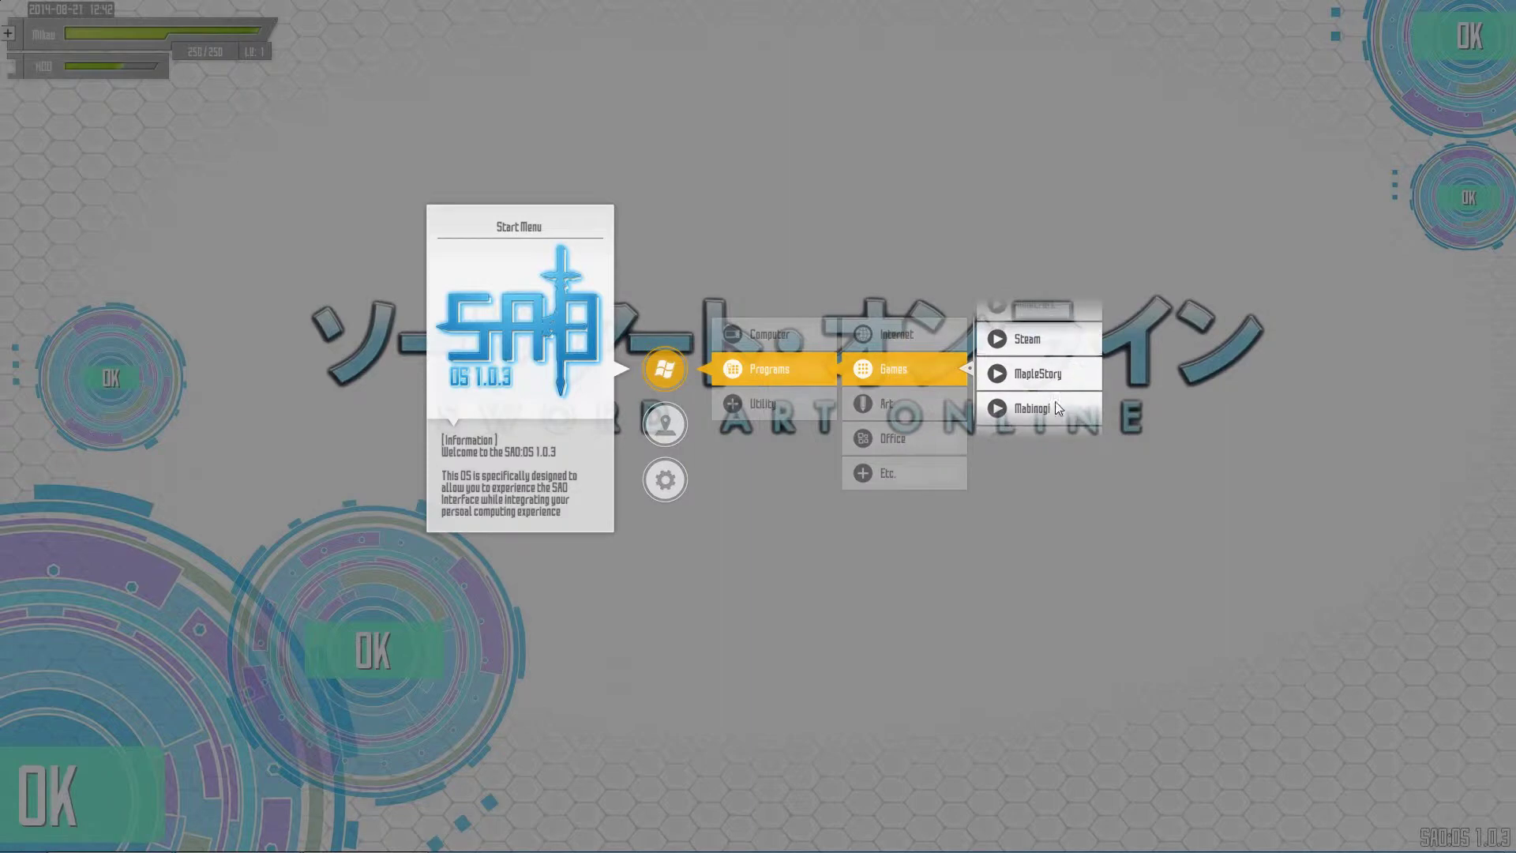
scroll(1059, 409, down, 1)
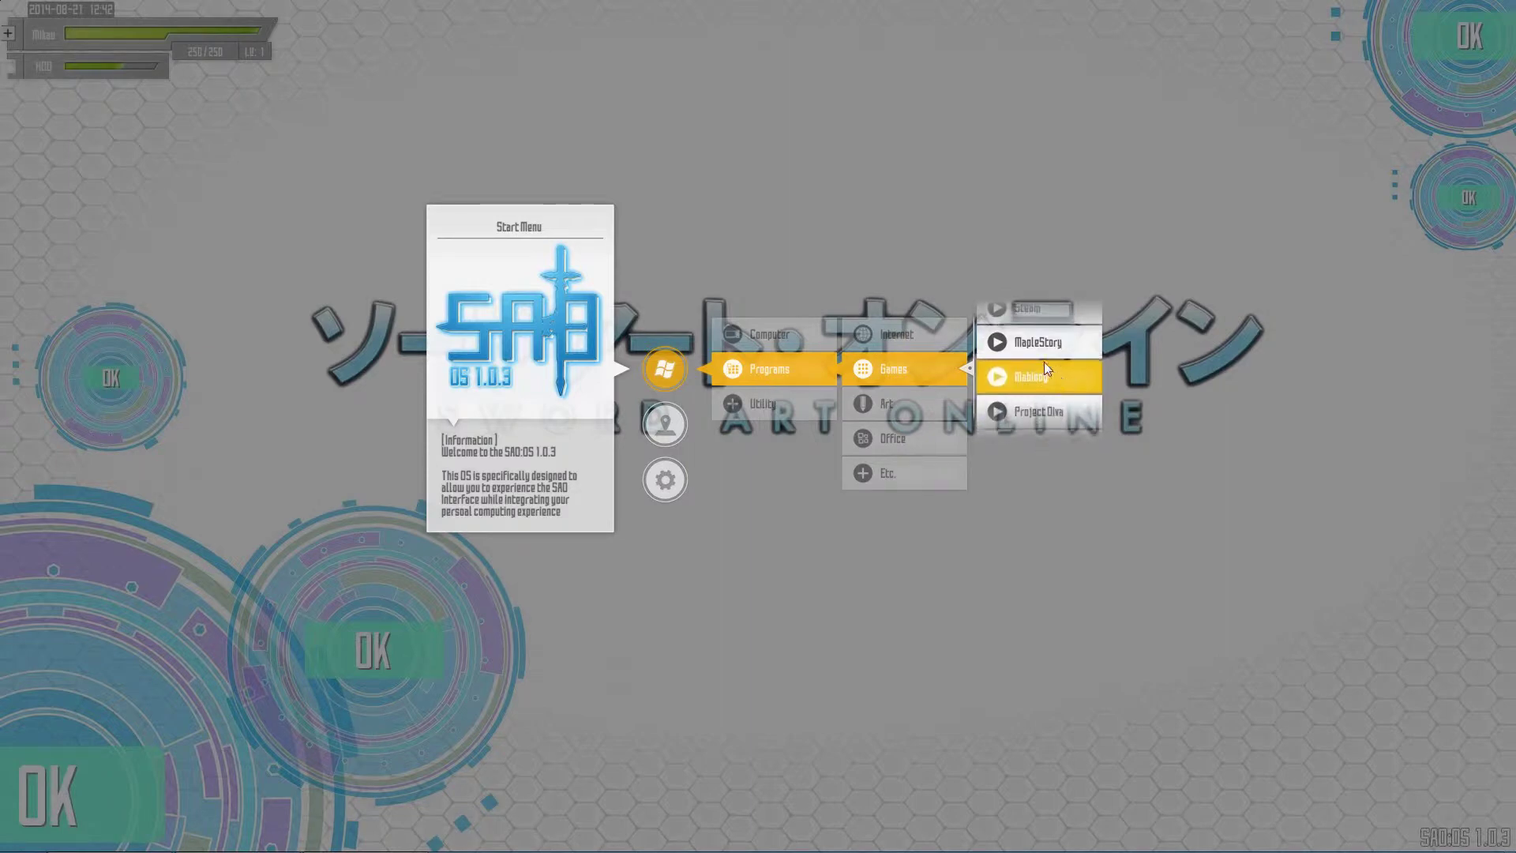
scroll(1039, 366, up, 1)
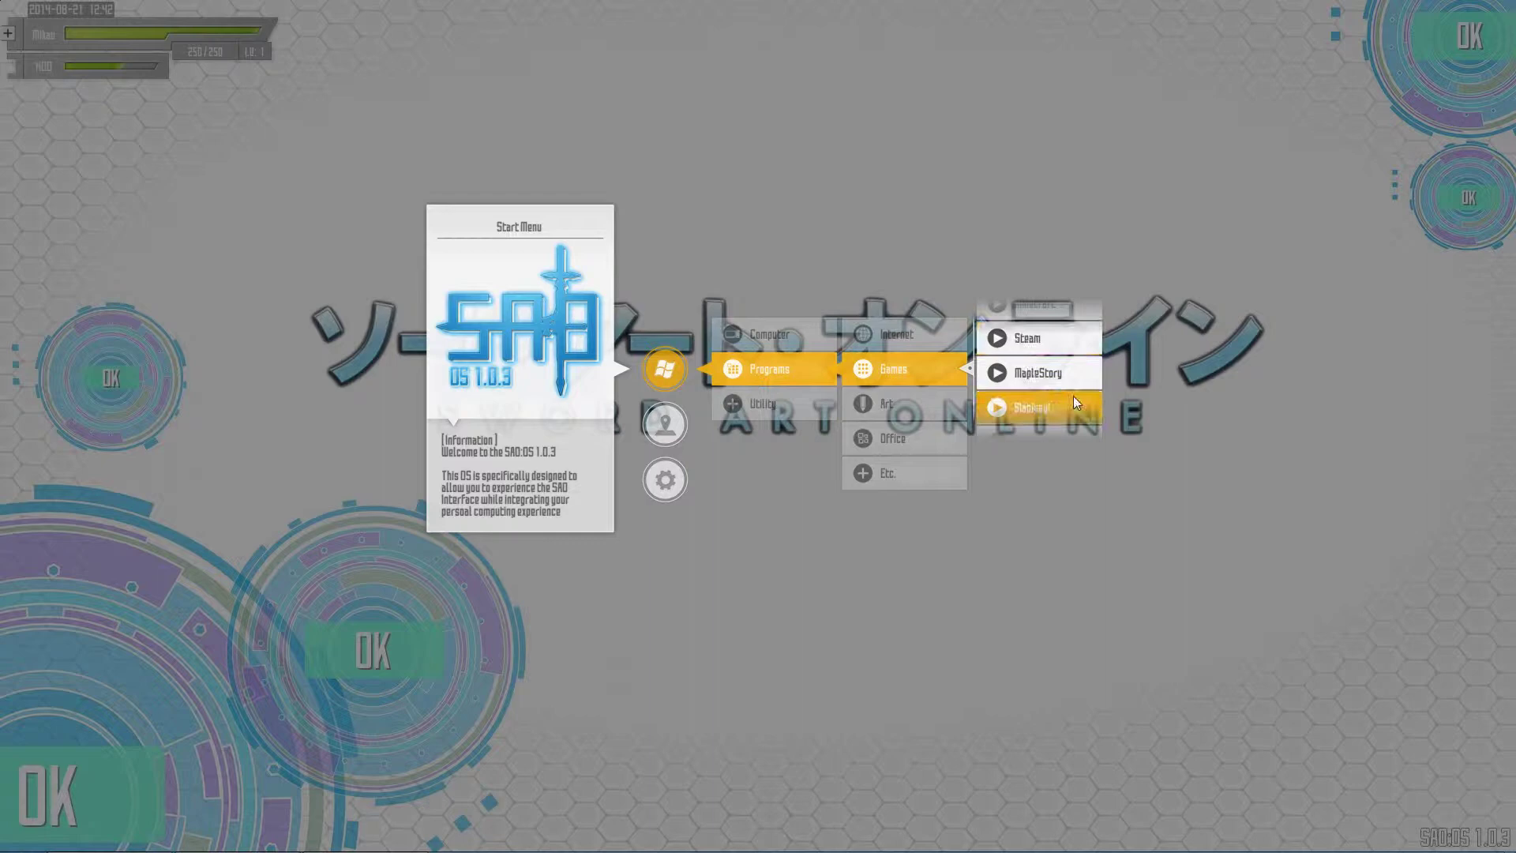
scroll(1053, 396, down, 3)
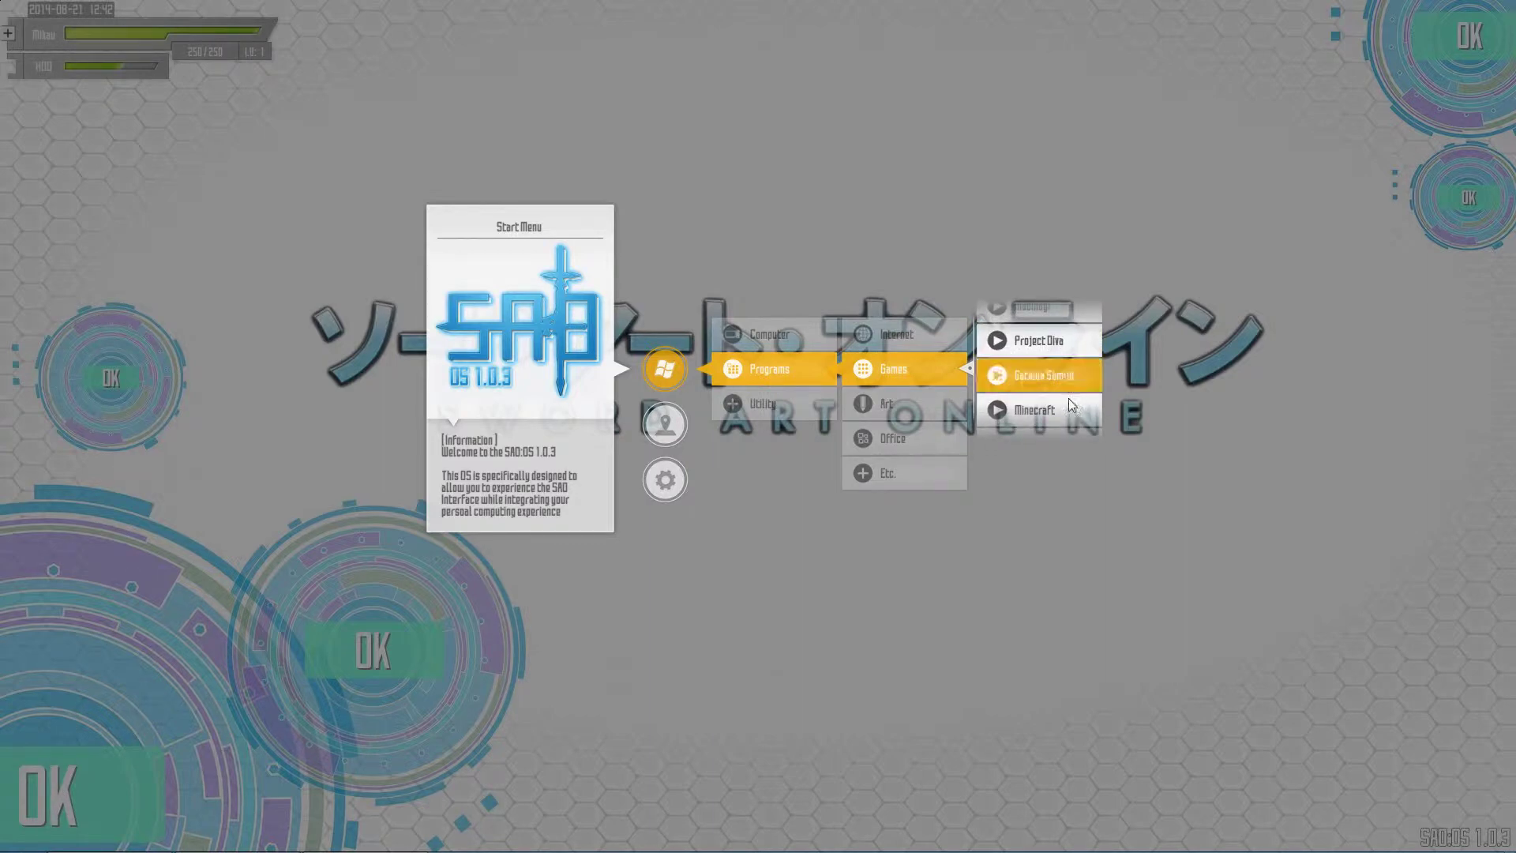
scroll(1064, 398, down, 1)
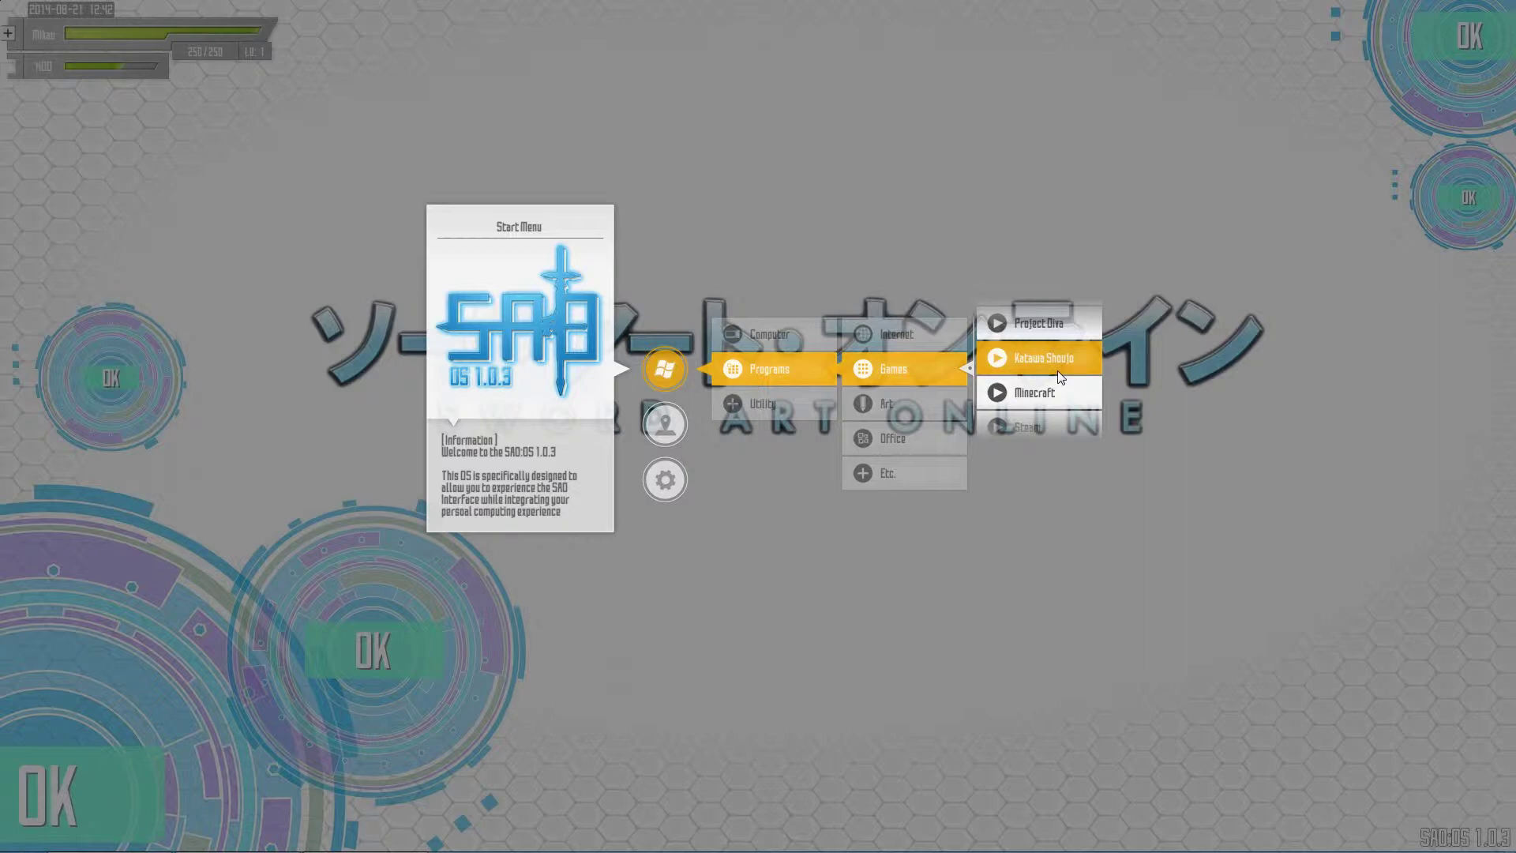
scroll(1066, 399, down, 2)
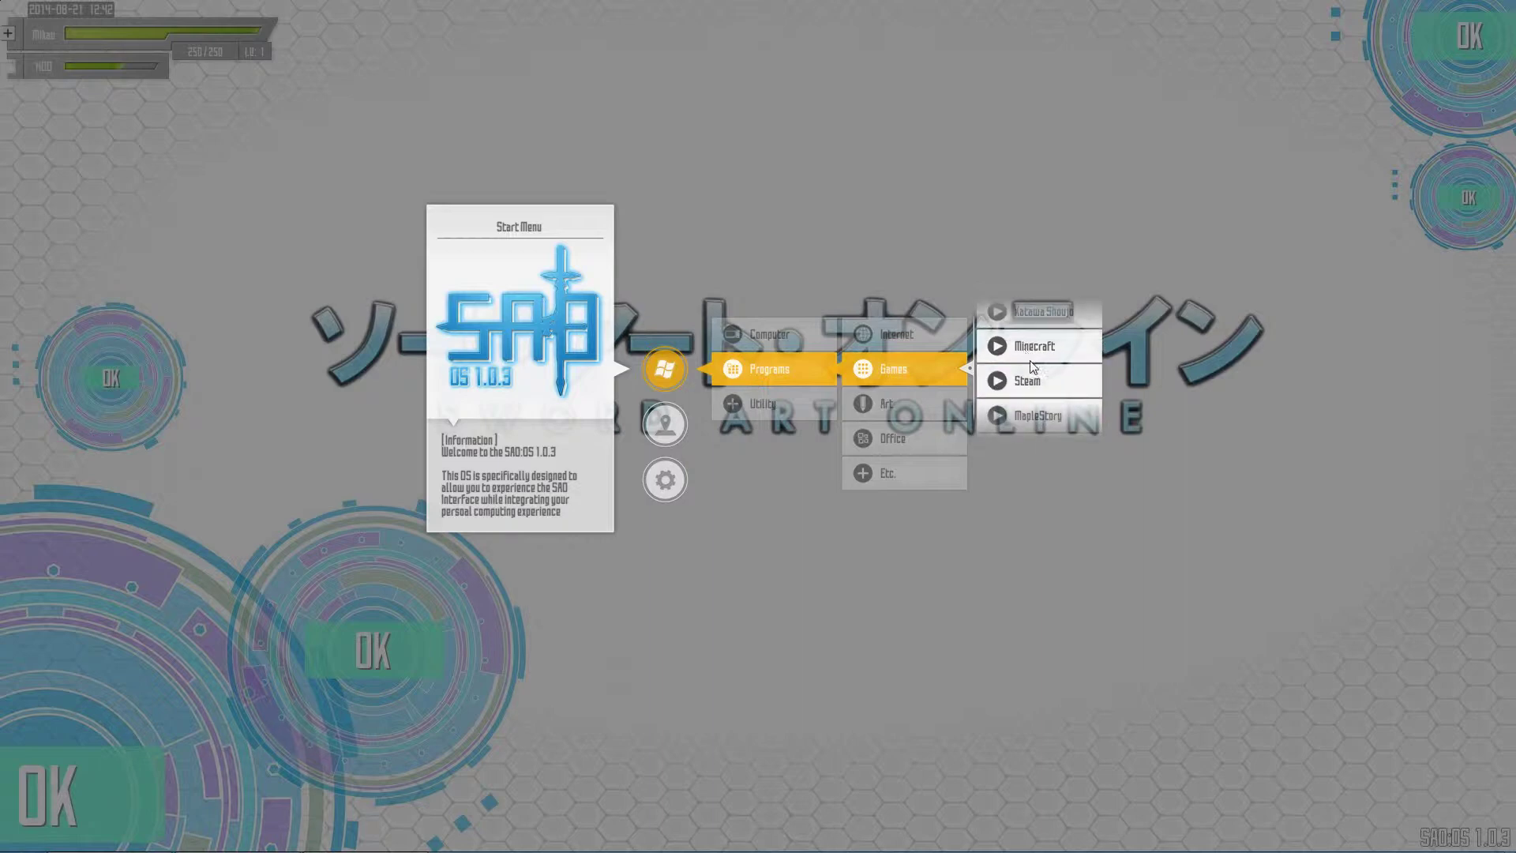
scroll(1034, 371, up, 3)
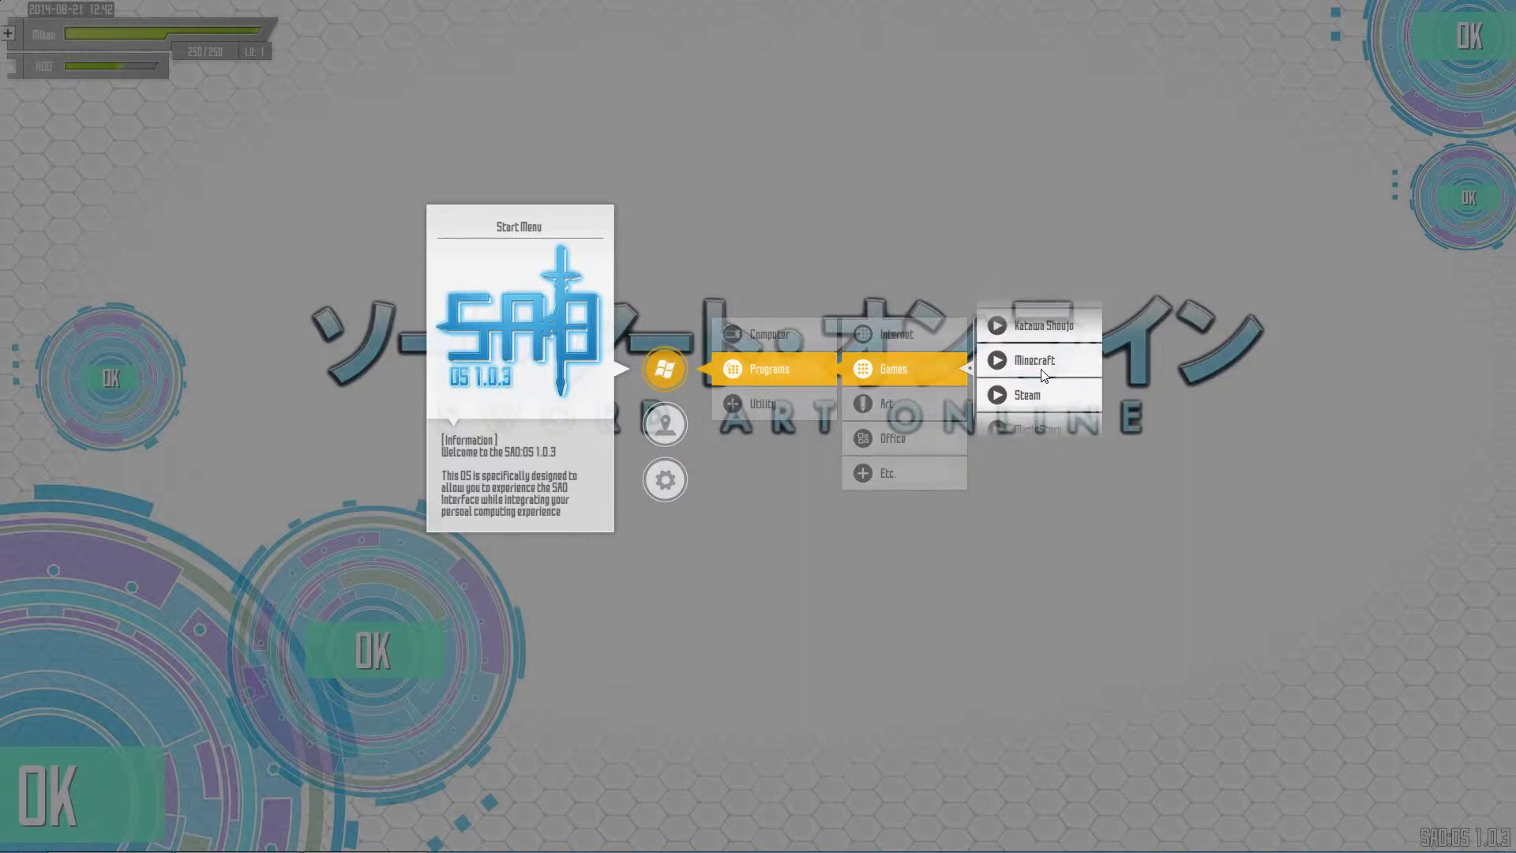
scroll(1044, 375, down, 1)
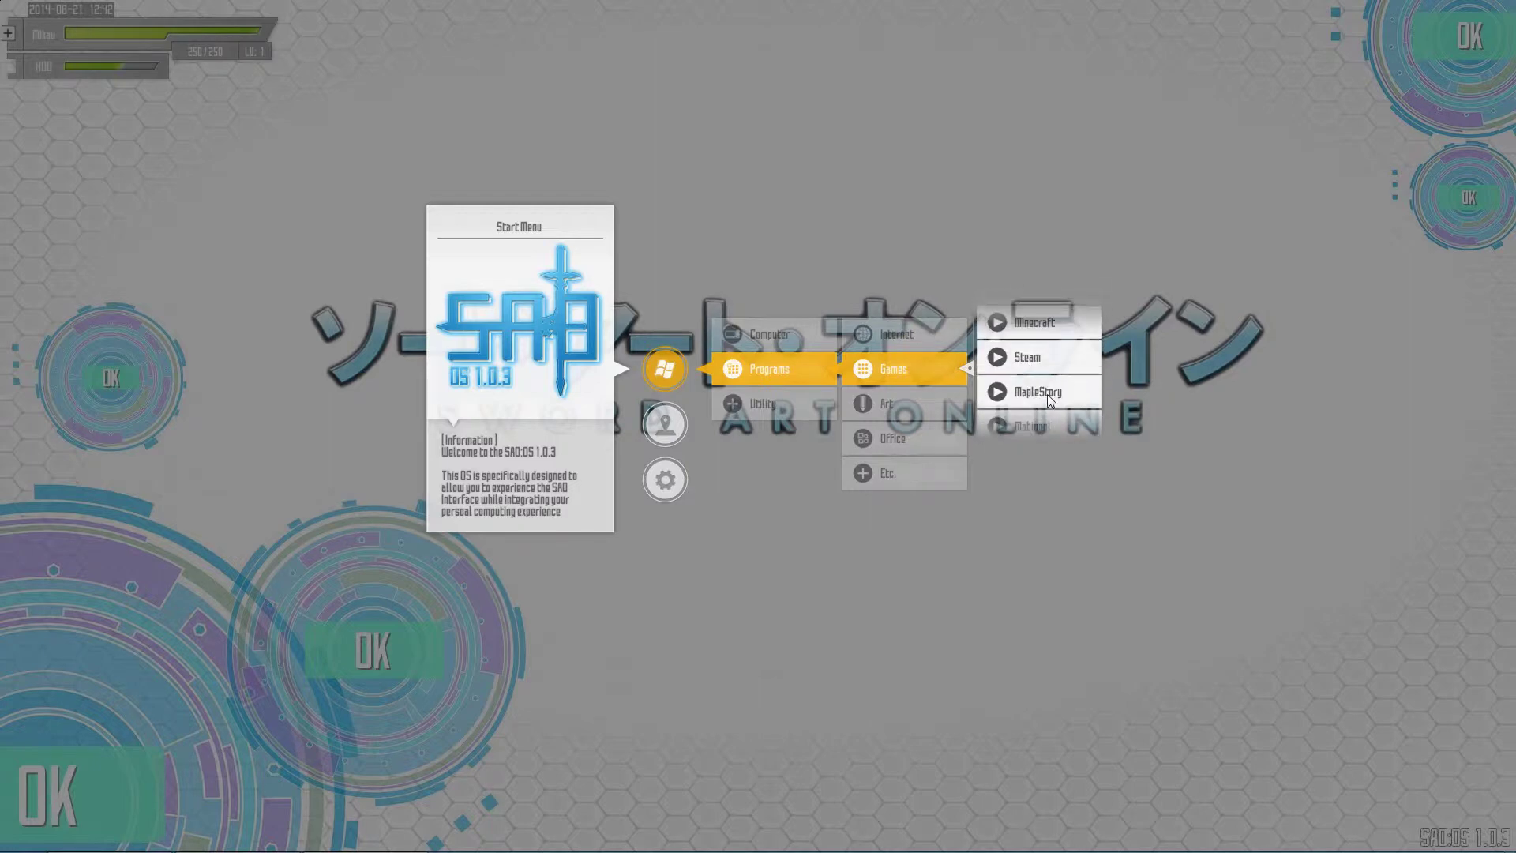
scroll(1049, 372, down, 1)
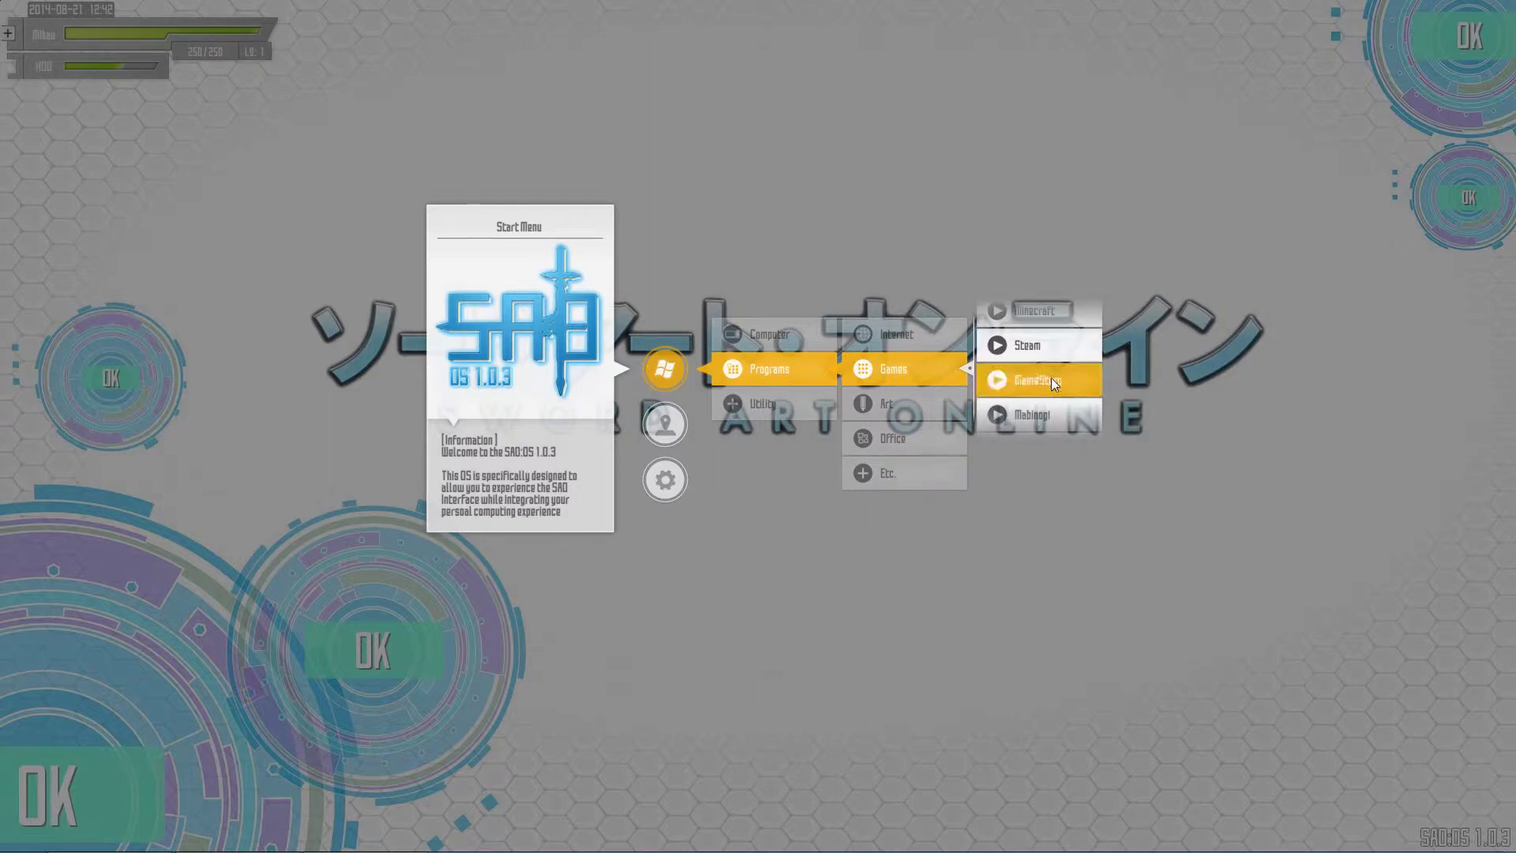
scroll(1053, 368, down, 1)
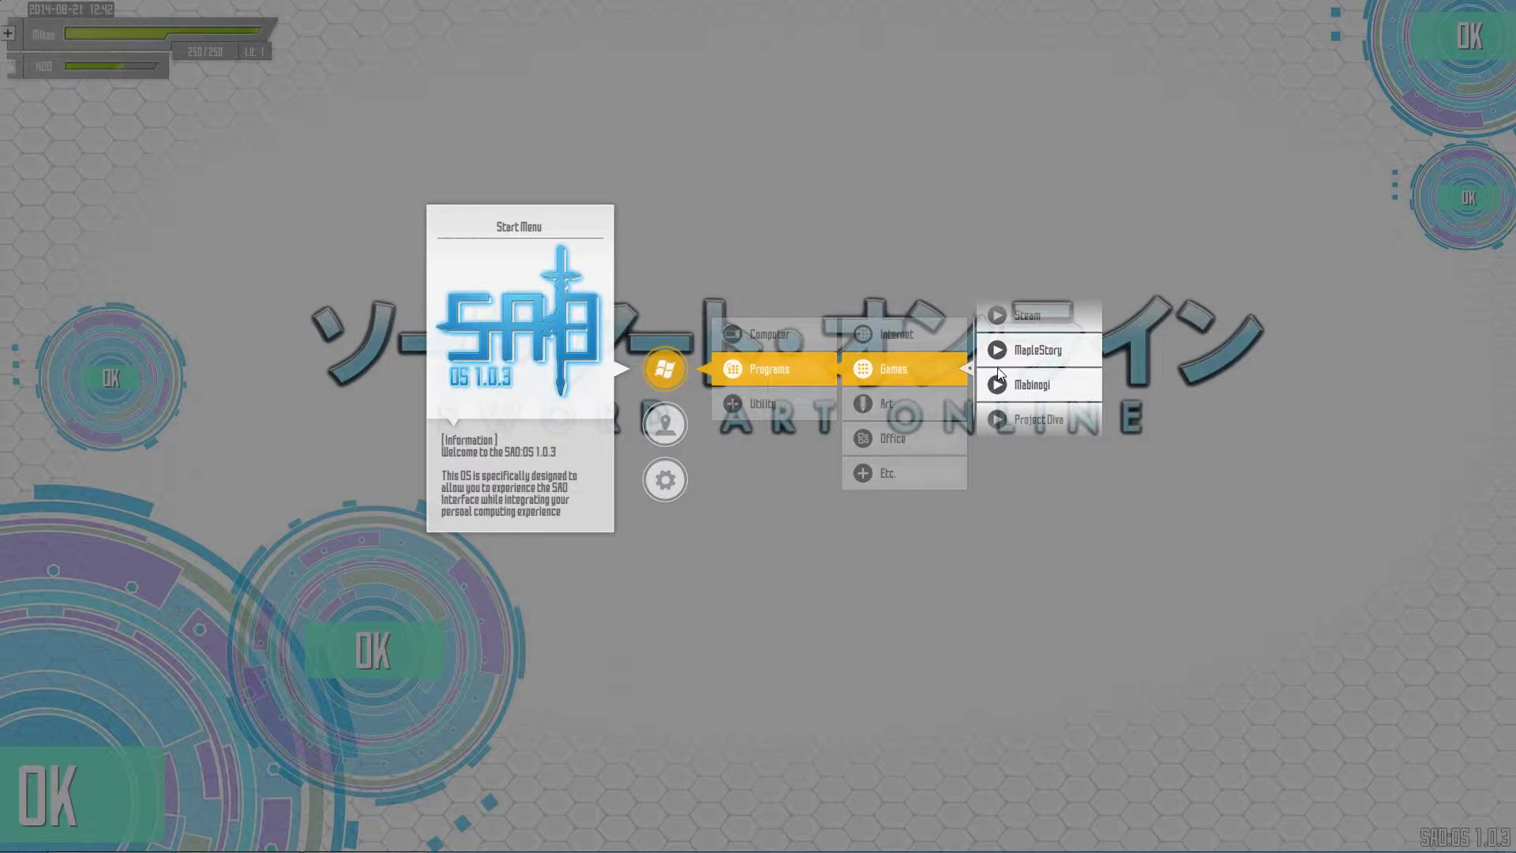
click(898, 397)
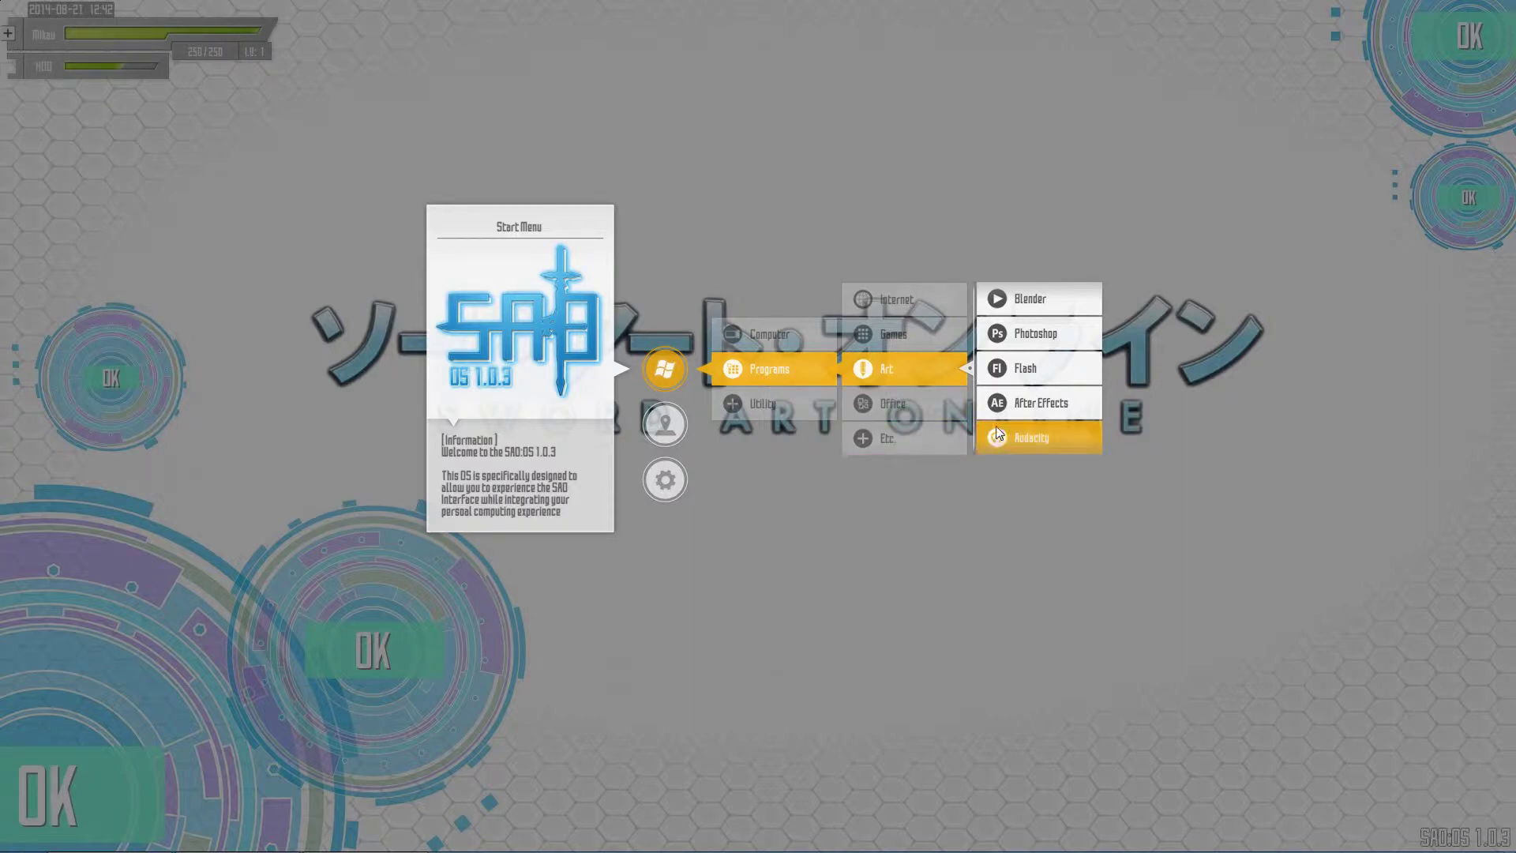
Step: View the Office and Etc. program lists, then show the Utility tools through Taskbar Eliminator
click(898, 403)
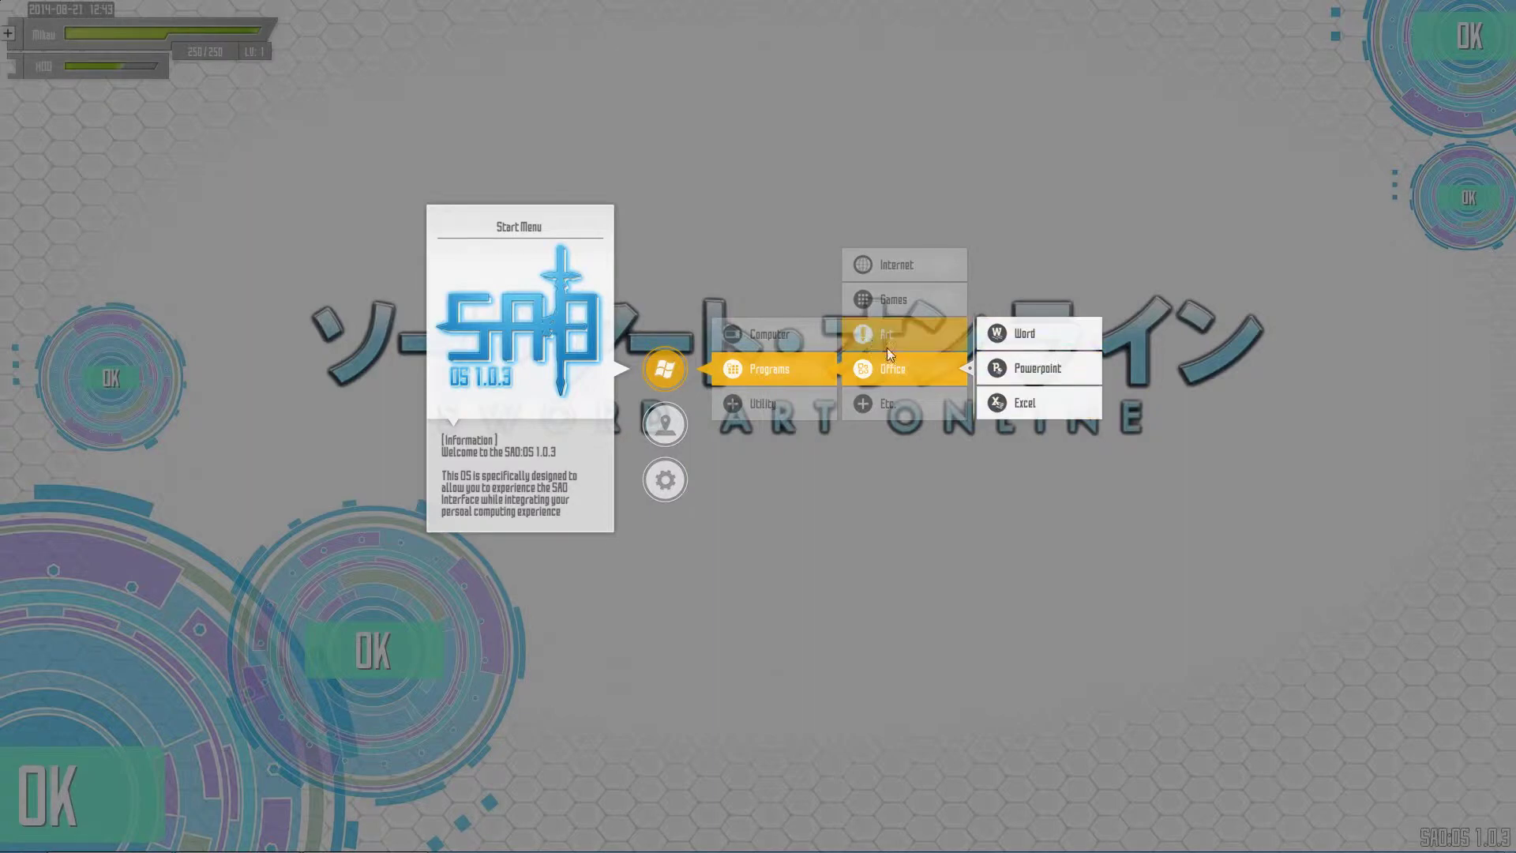
click(902, 412)
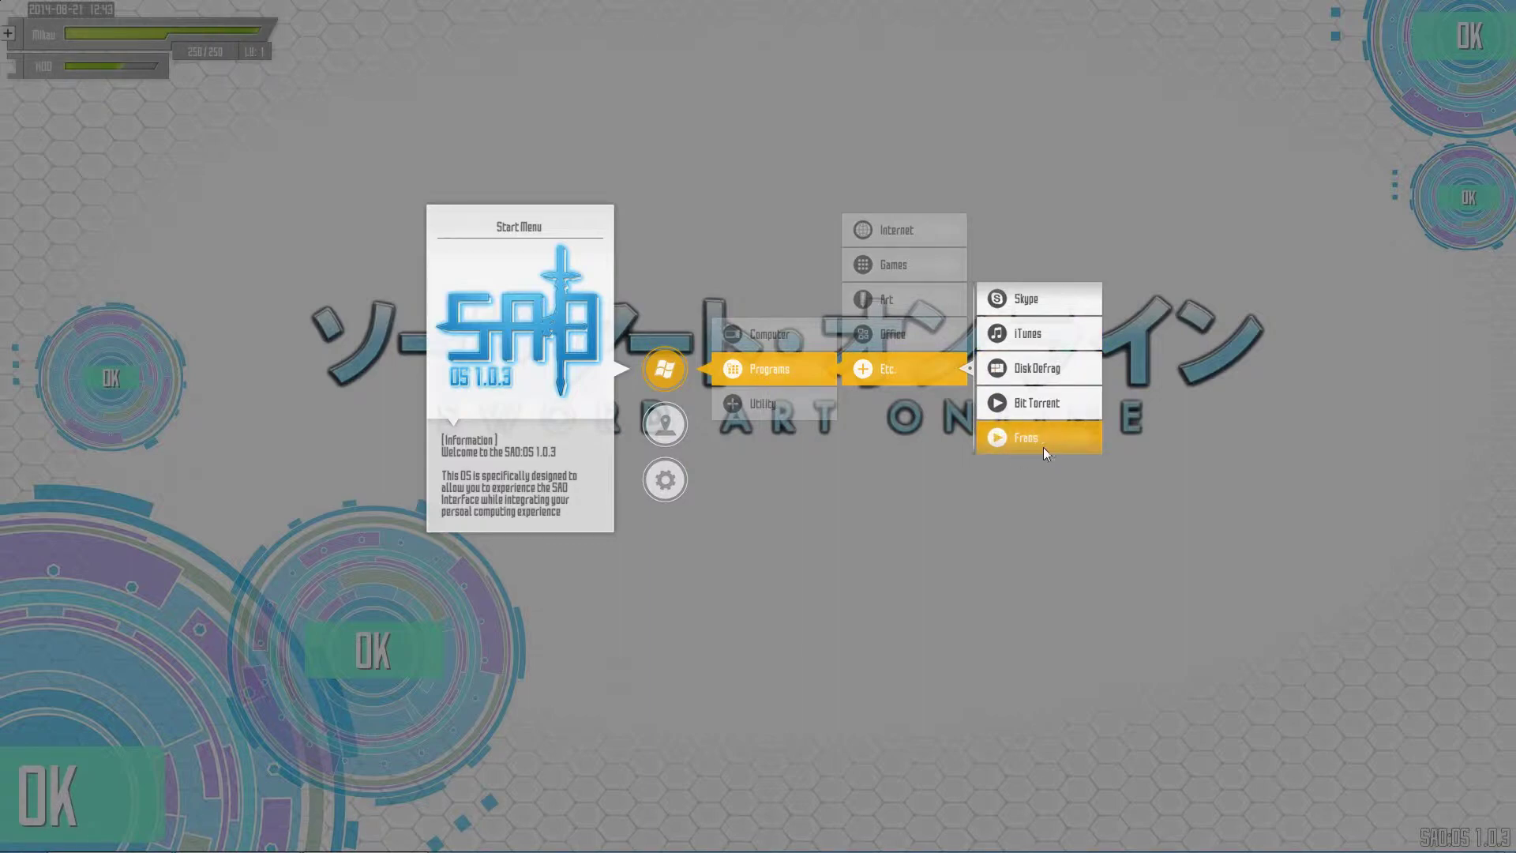
click(884, 368)
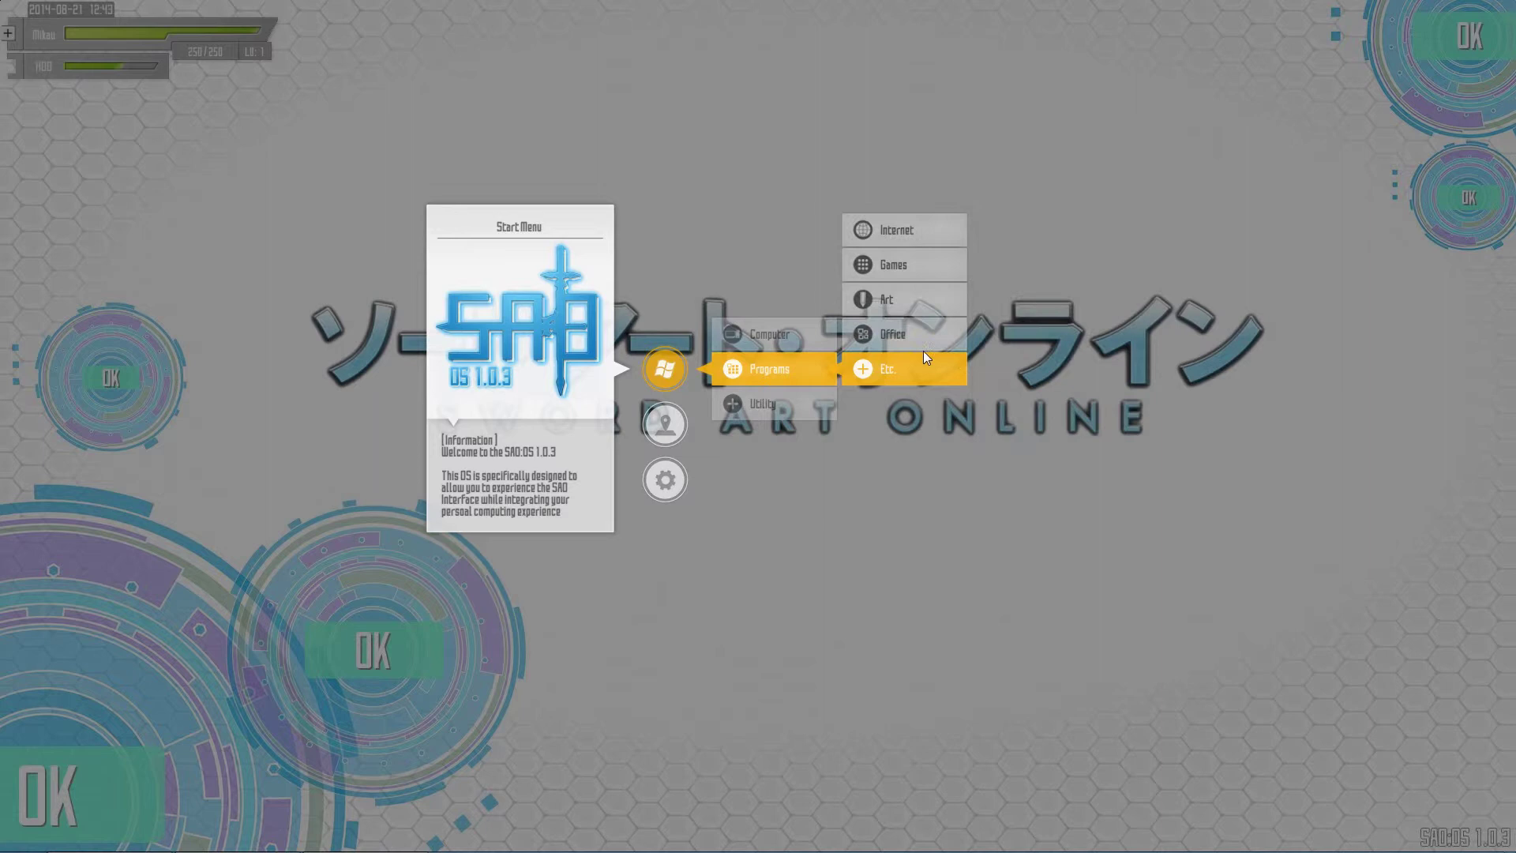
click(766, 404)
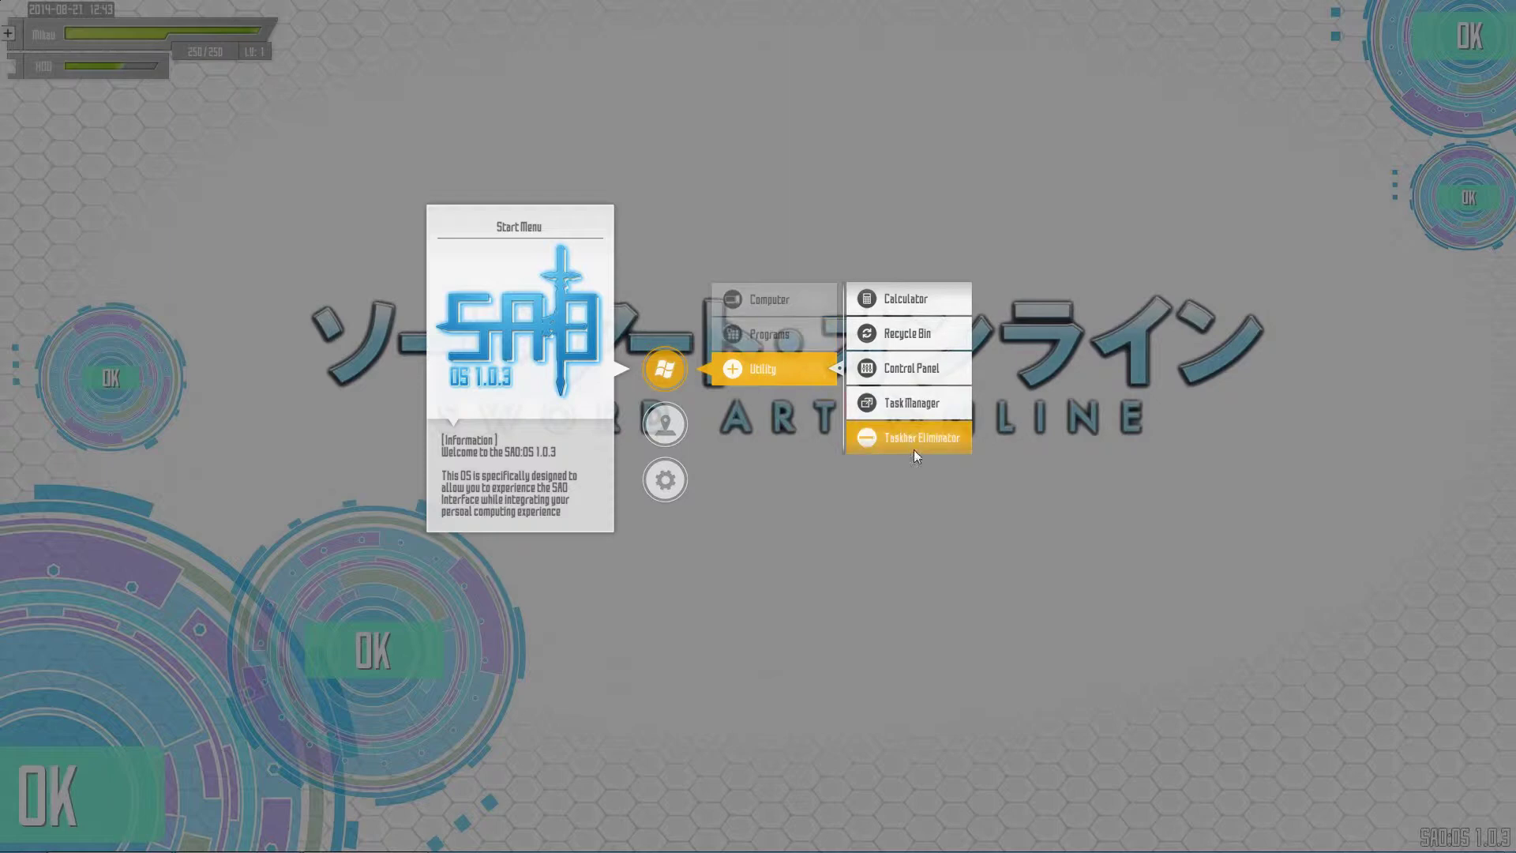
Step: Close and resummon the SAO overlay, then launch Taskbar Eliminator from Start Menu > Utility
click(766, 453)
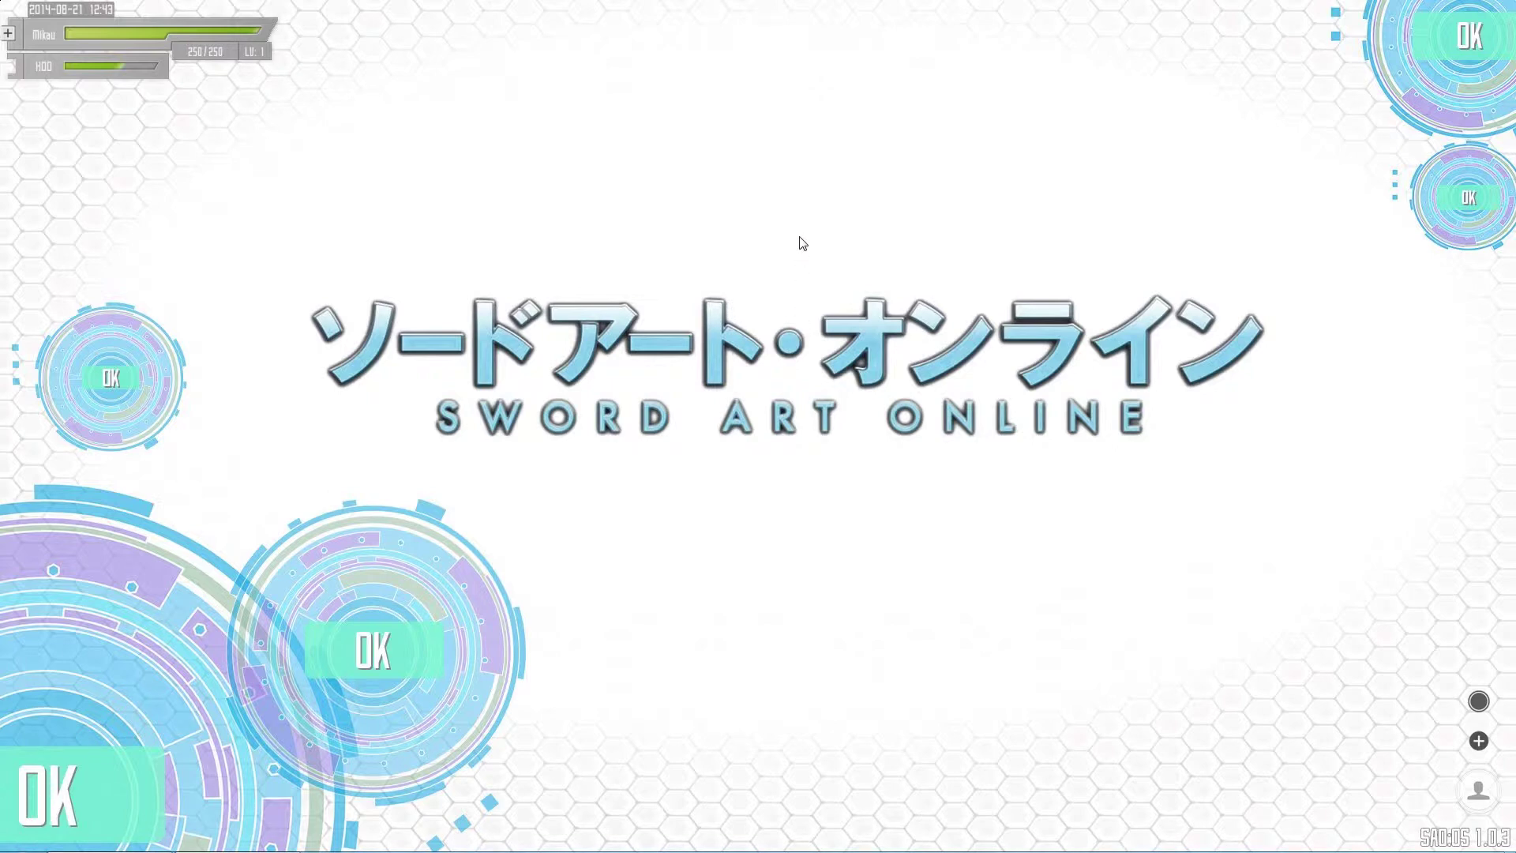
click(759, 372)
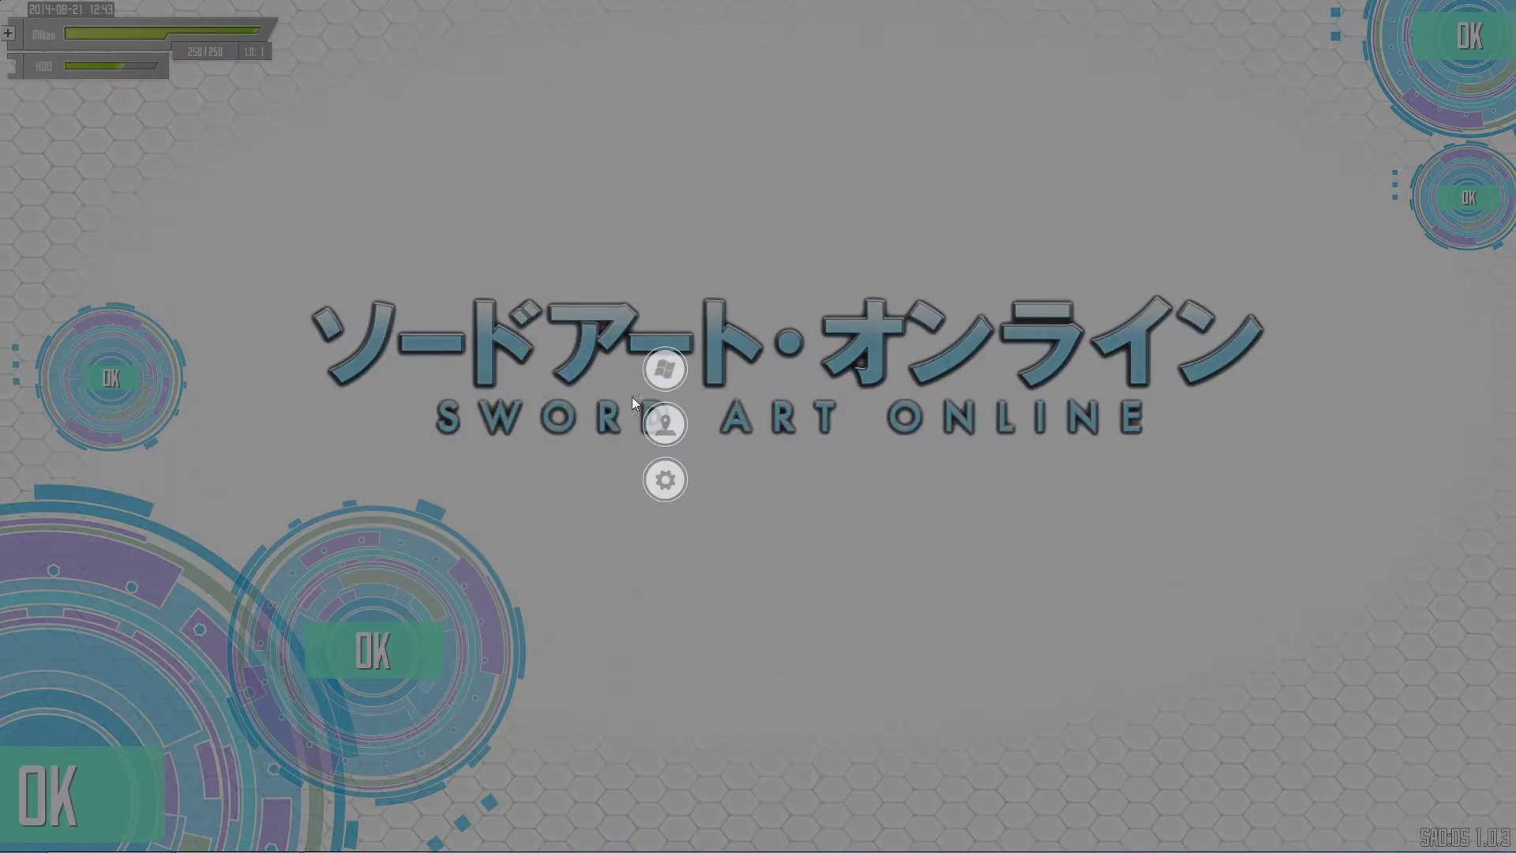
click(665, 369)
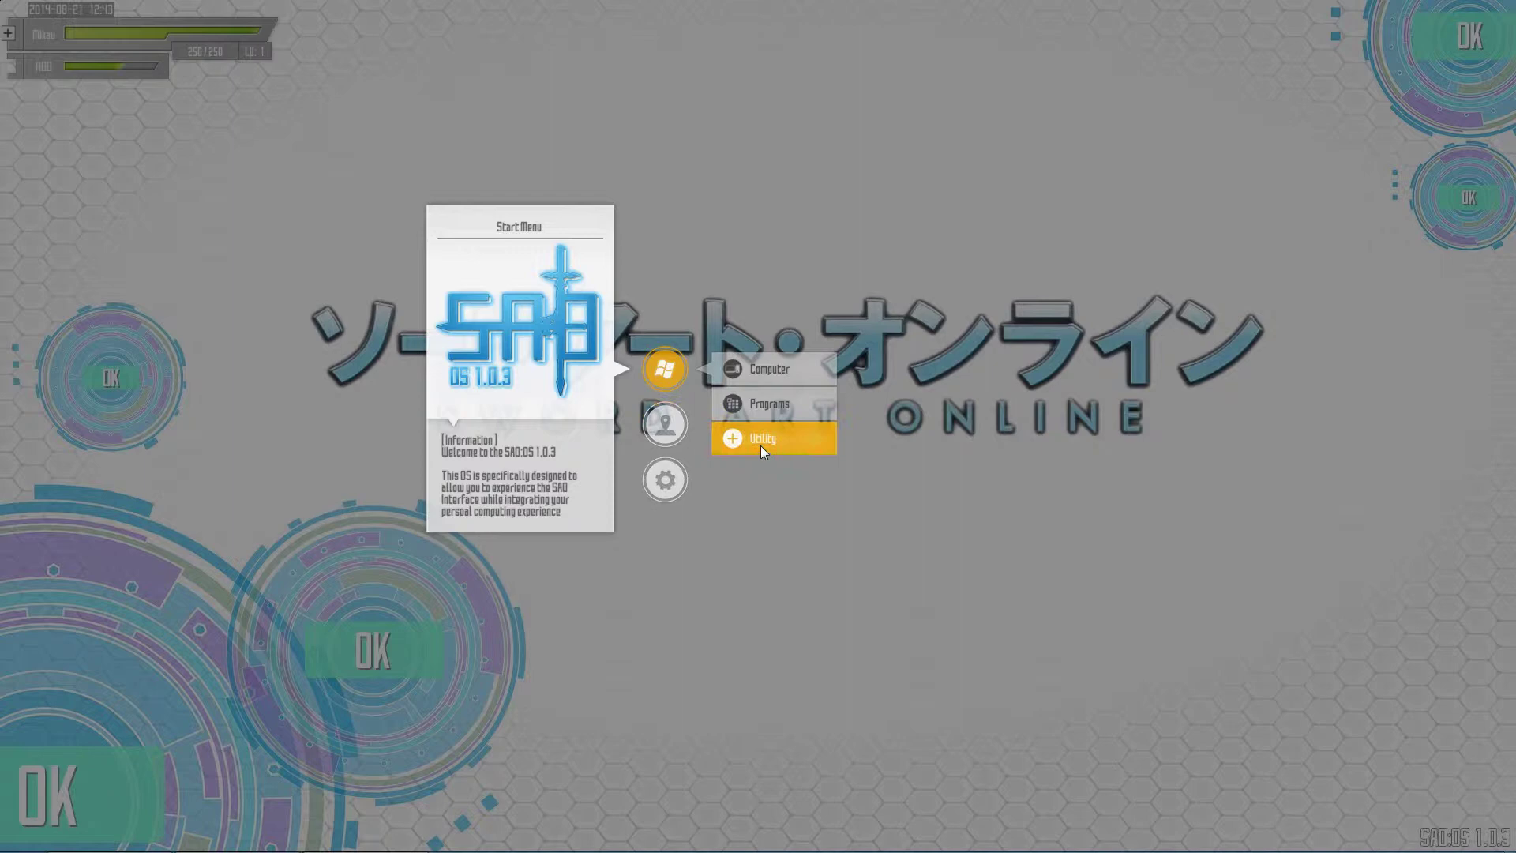
click(758, 440)
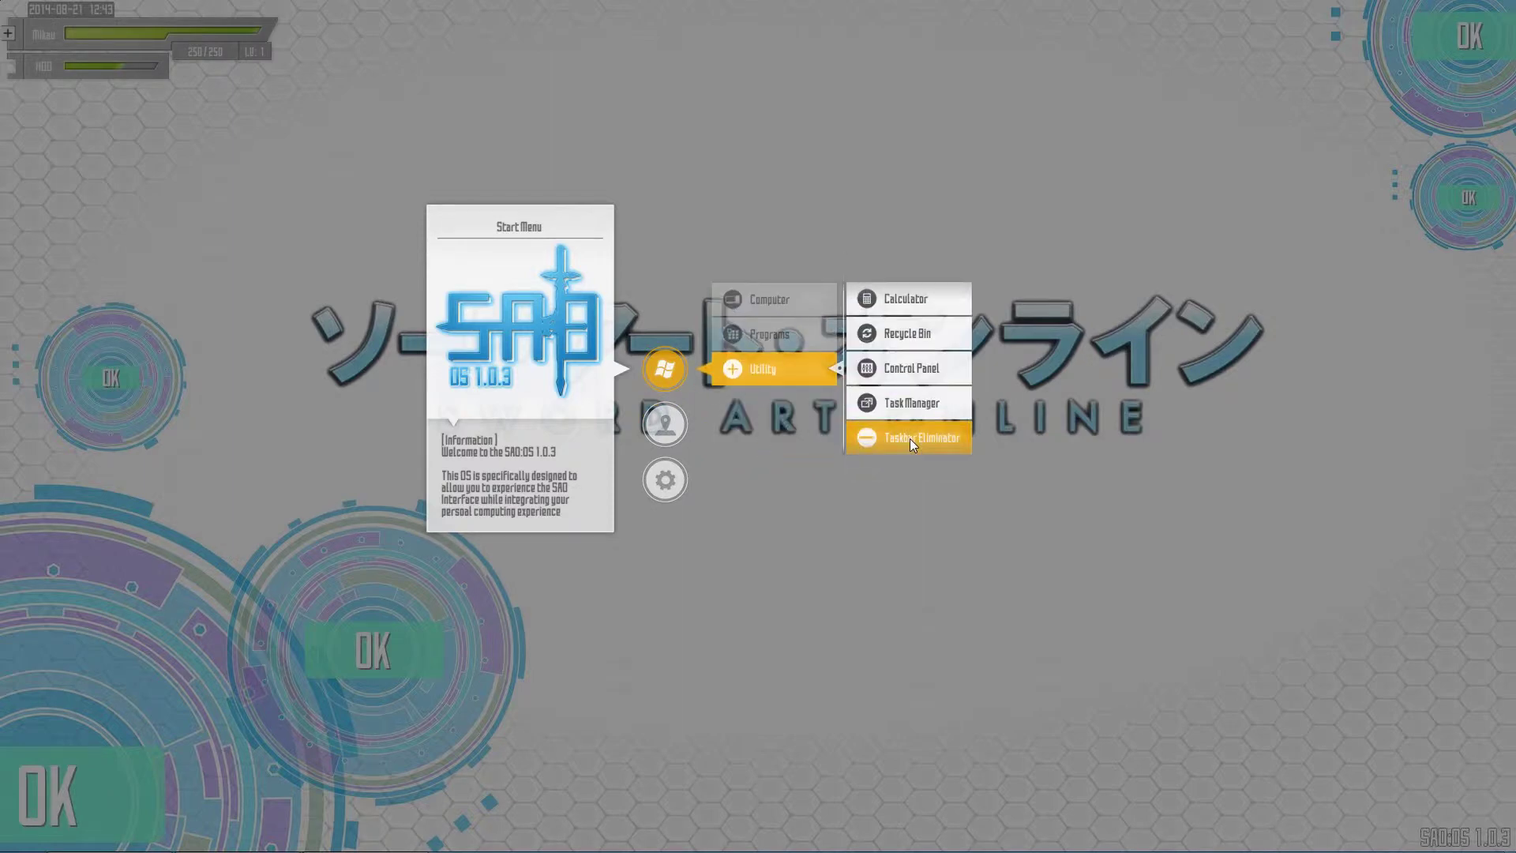
click(909, 438)
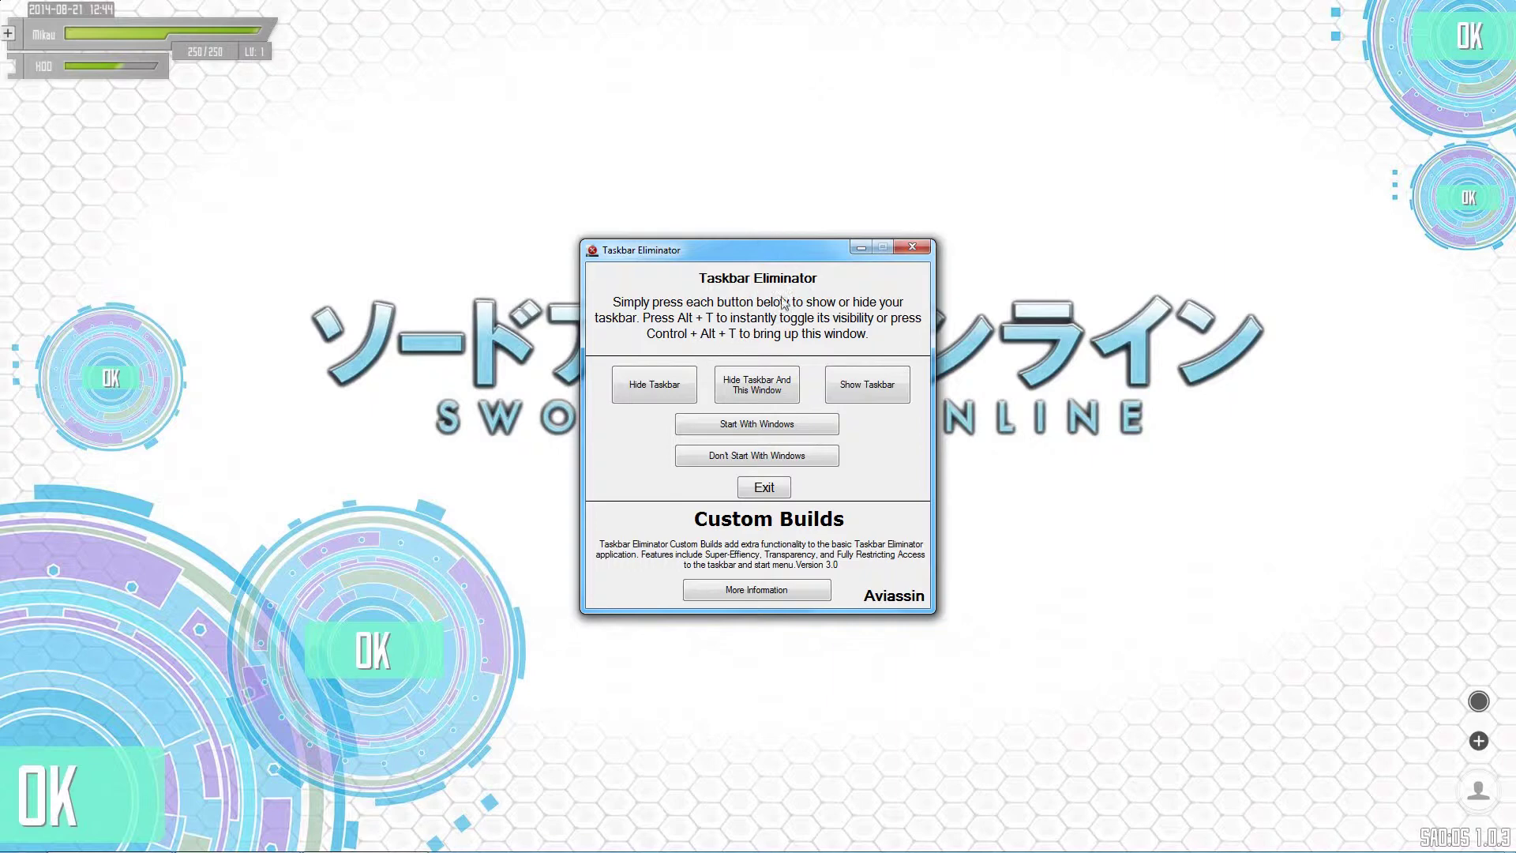
Step: Hide the taskbar with Taskbar Eliminator, bring it back with Ctrl+Alt+T, and exit the tool
click(773, 394)
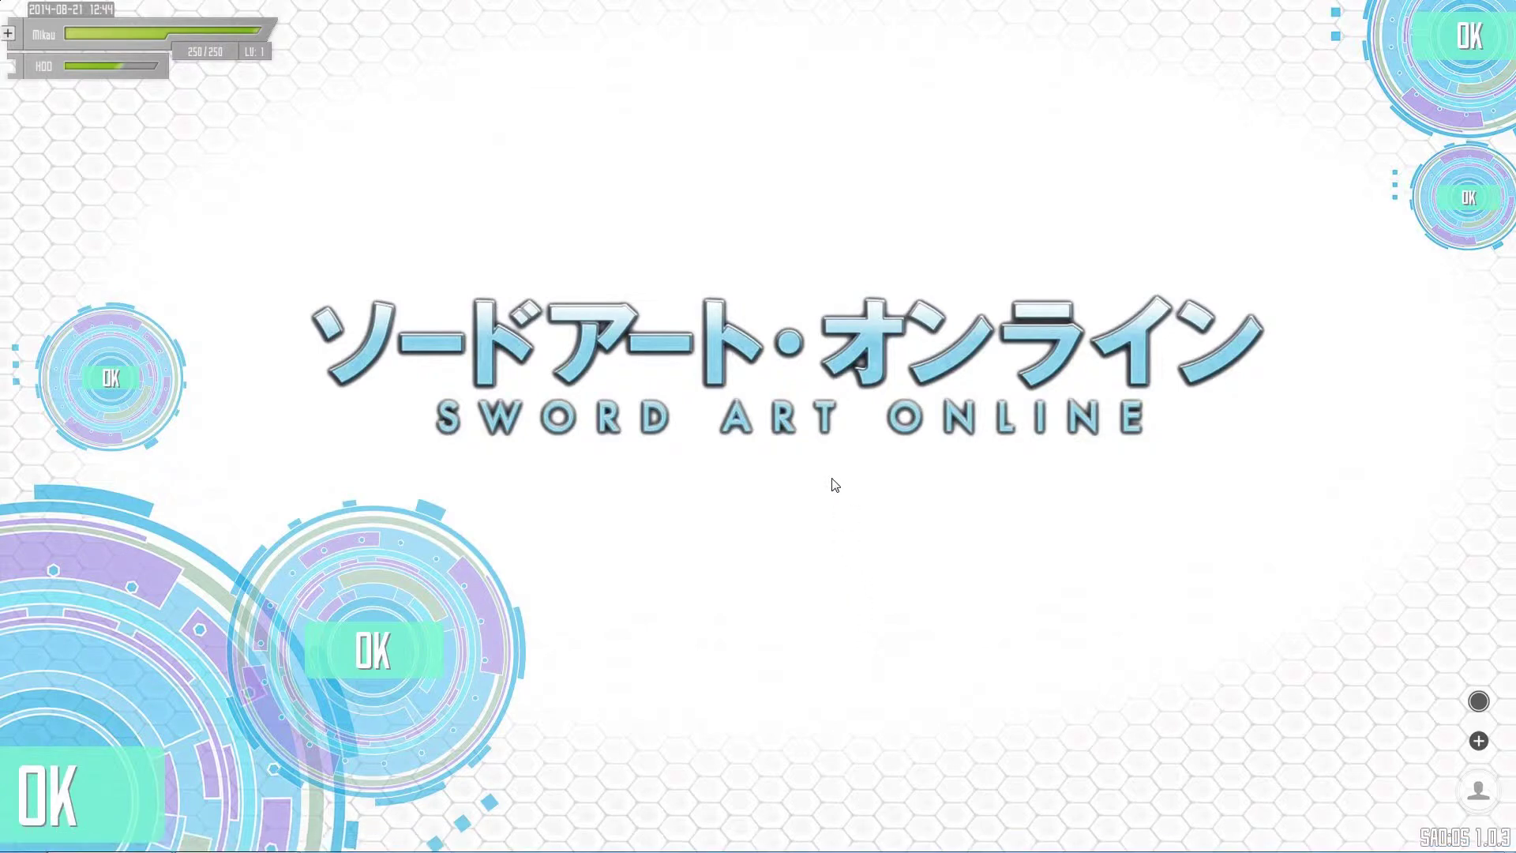
key(ctrl+alt+t)
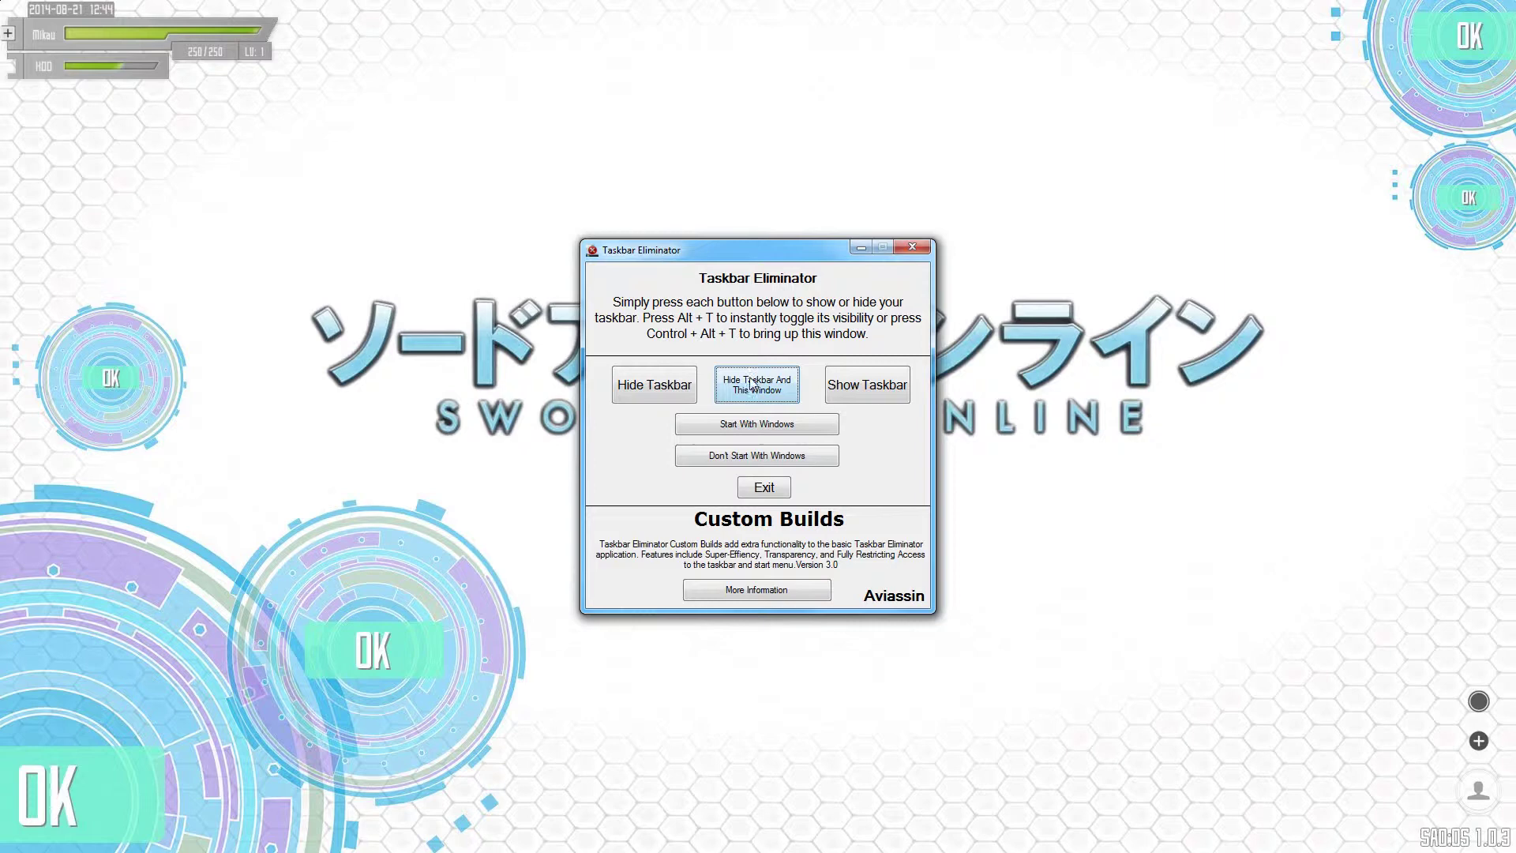
click(765, 491)
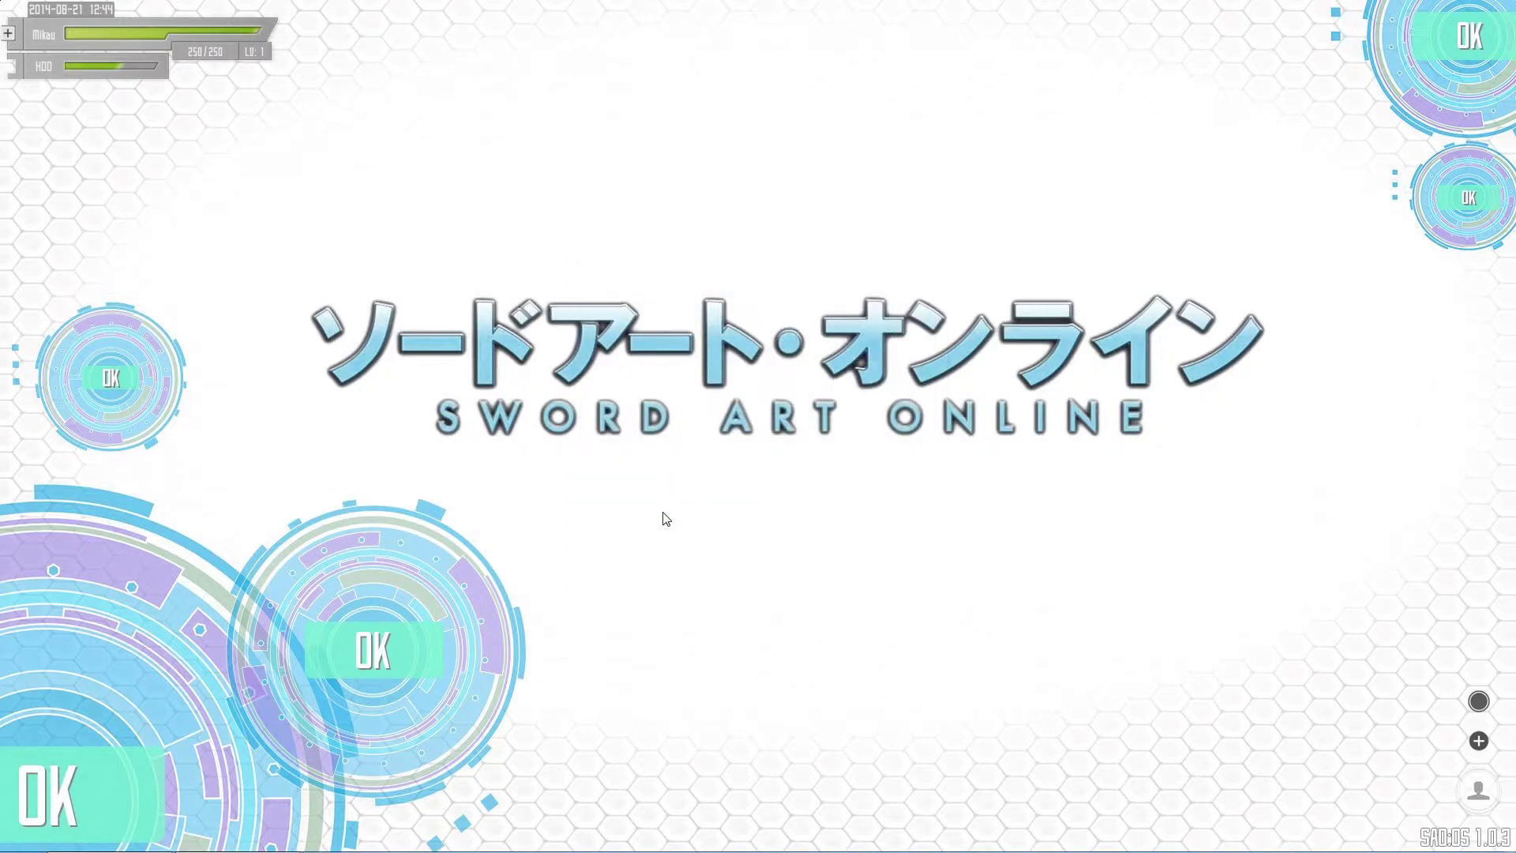
key(super)
key(super)
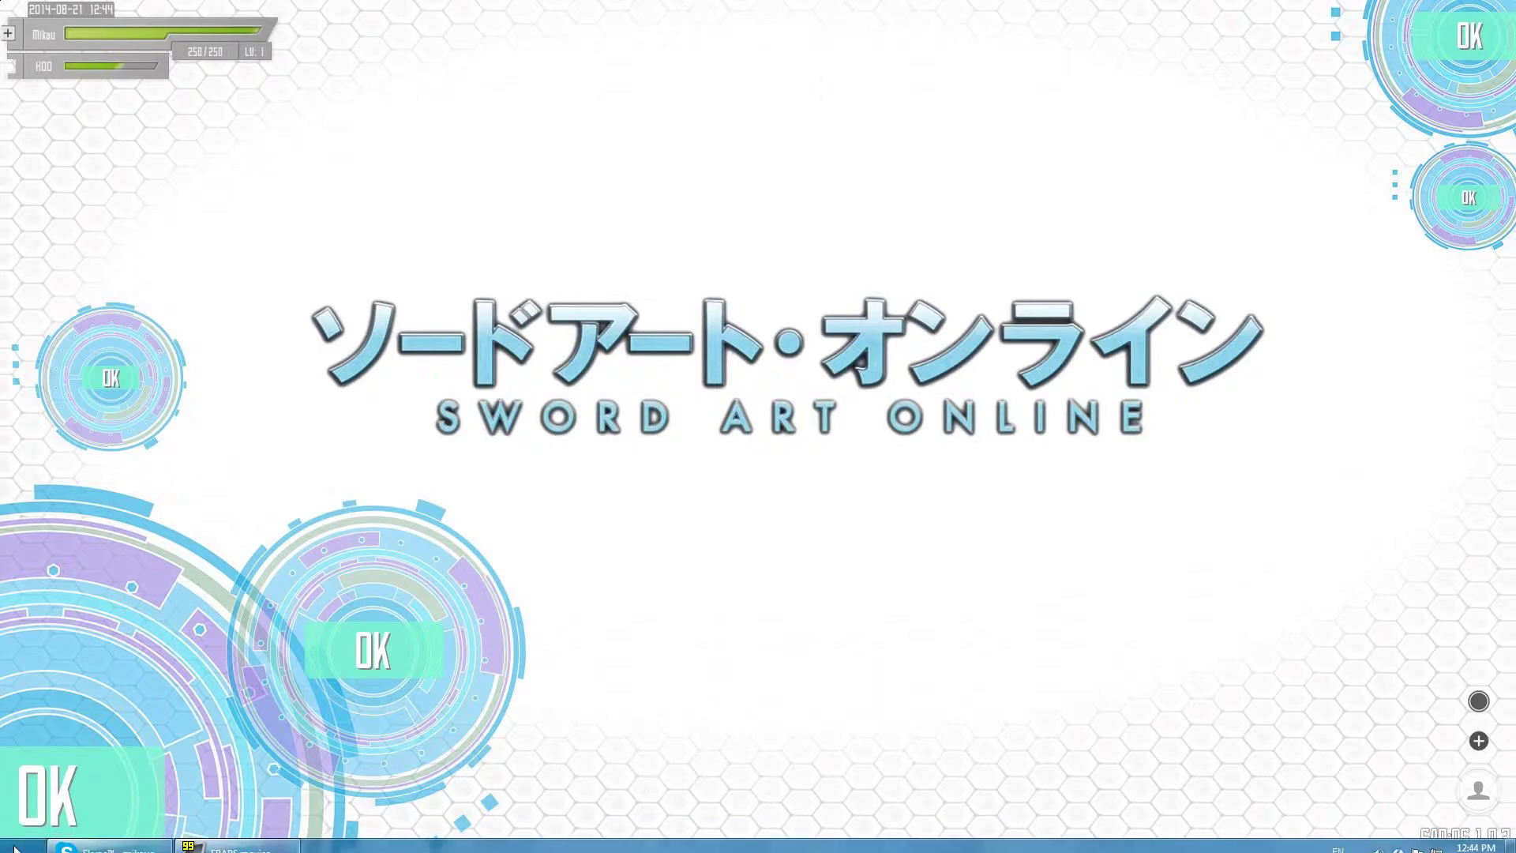
Step: Try revealing the hidden Windows taskbar from the bottom-left screen corner
double_click(15, 845)
click(16, 845)
click(16, 844)
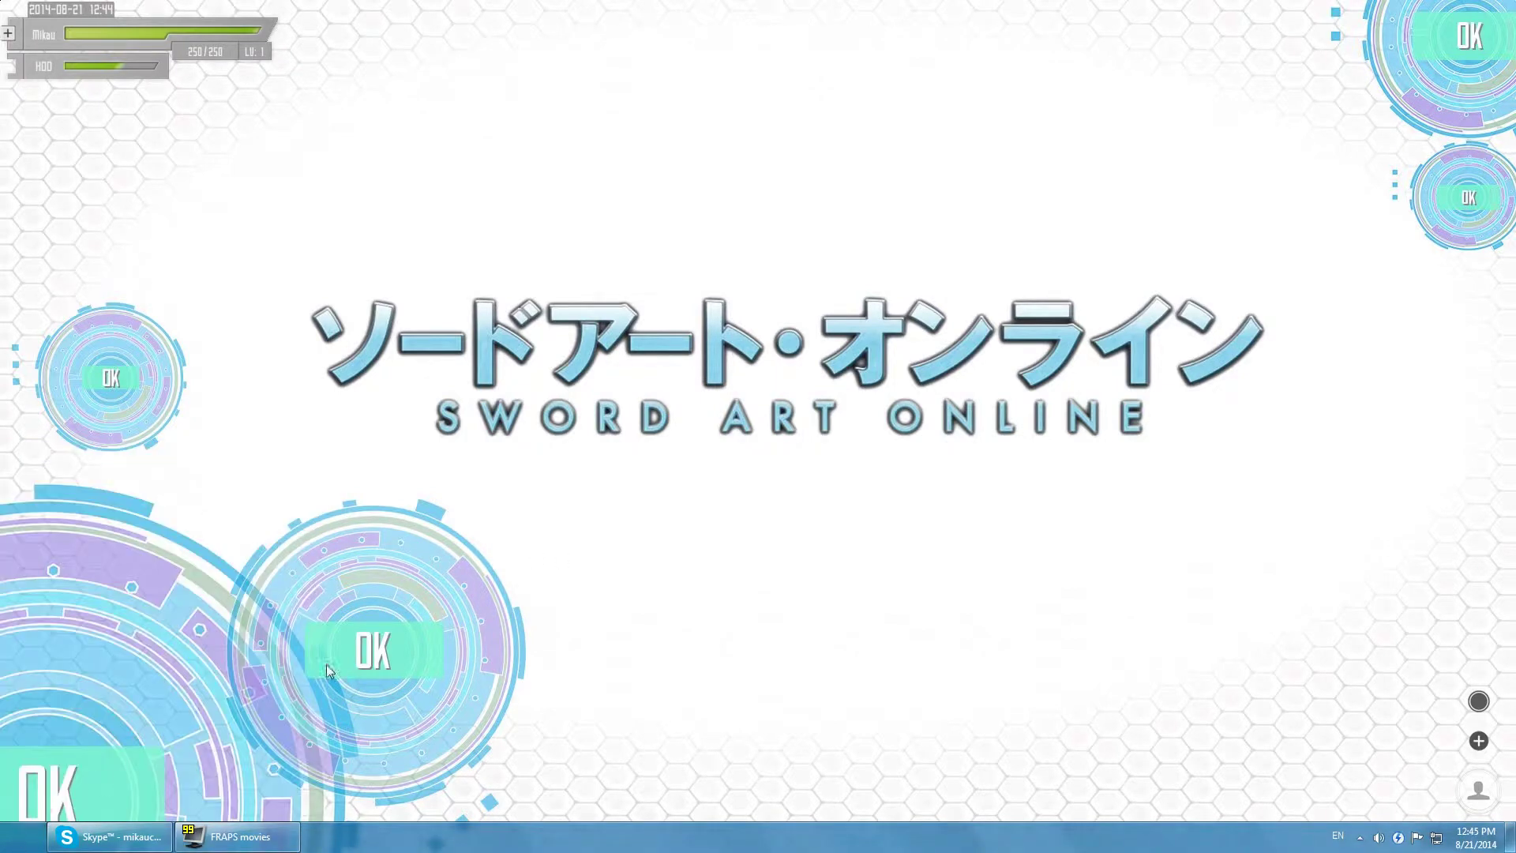
Step: Relaunch Taskbar Eliminator from Start Menu > Utility, choose Show Taskbar, and exit it
middle_click(802, 490)
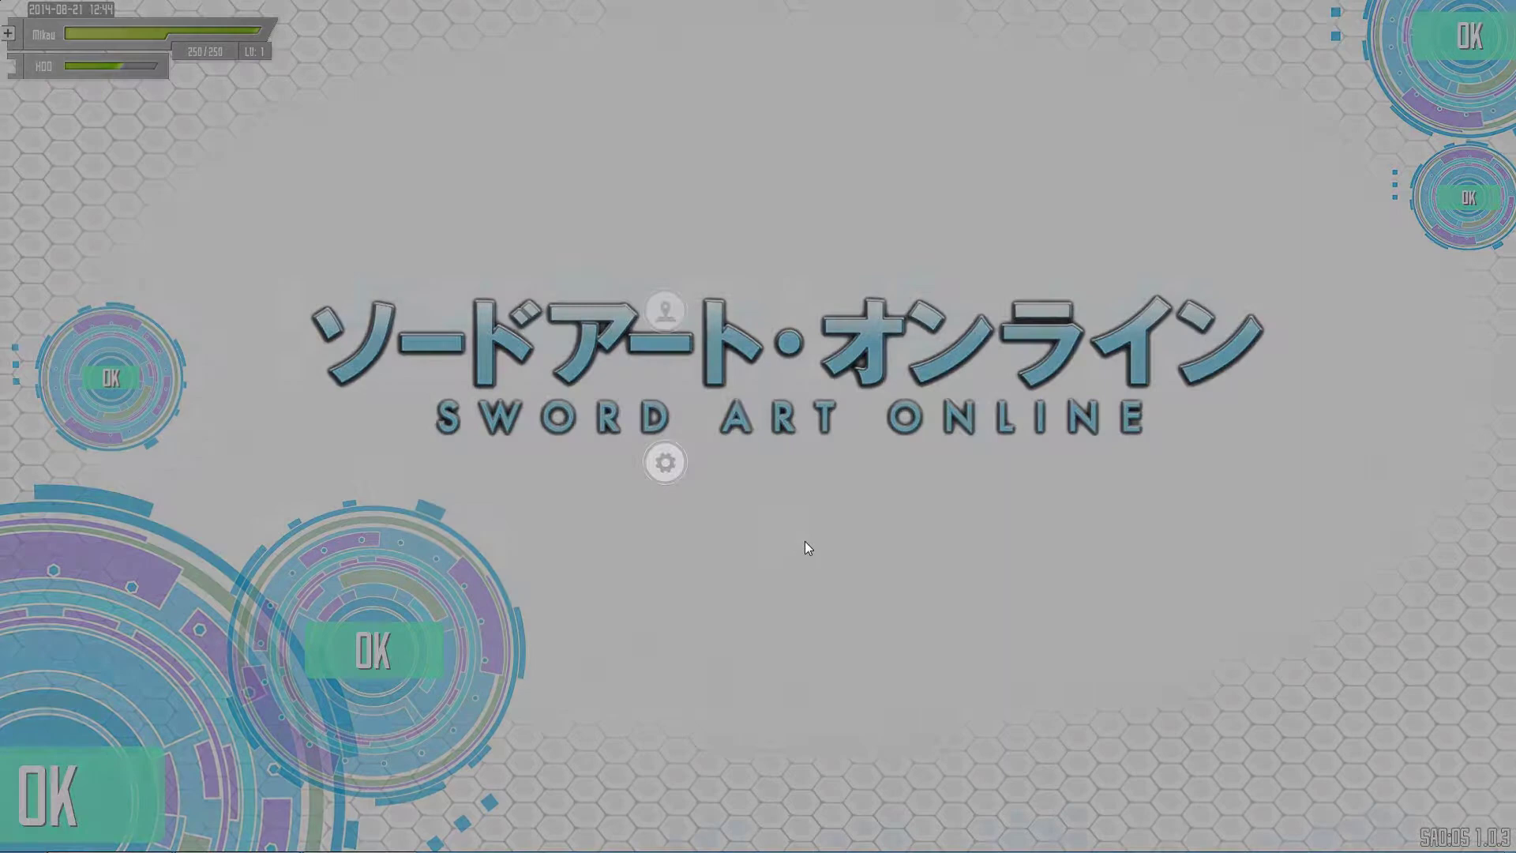
click(660, 485)
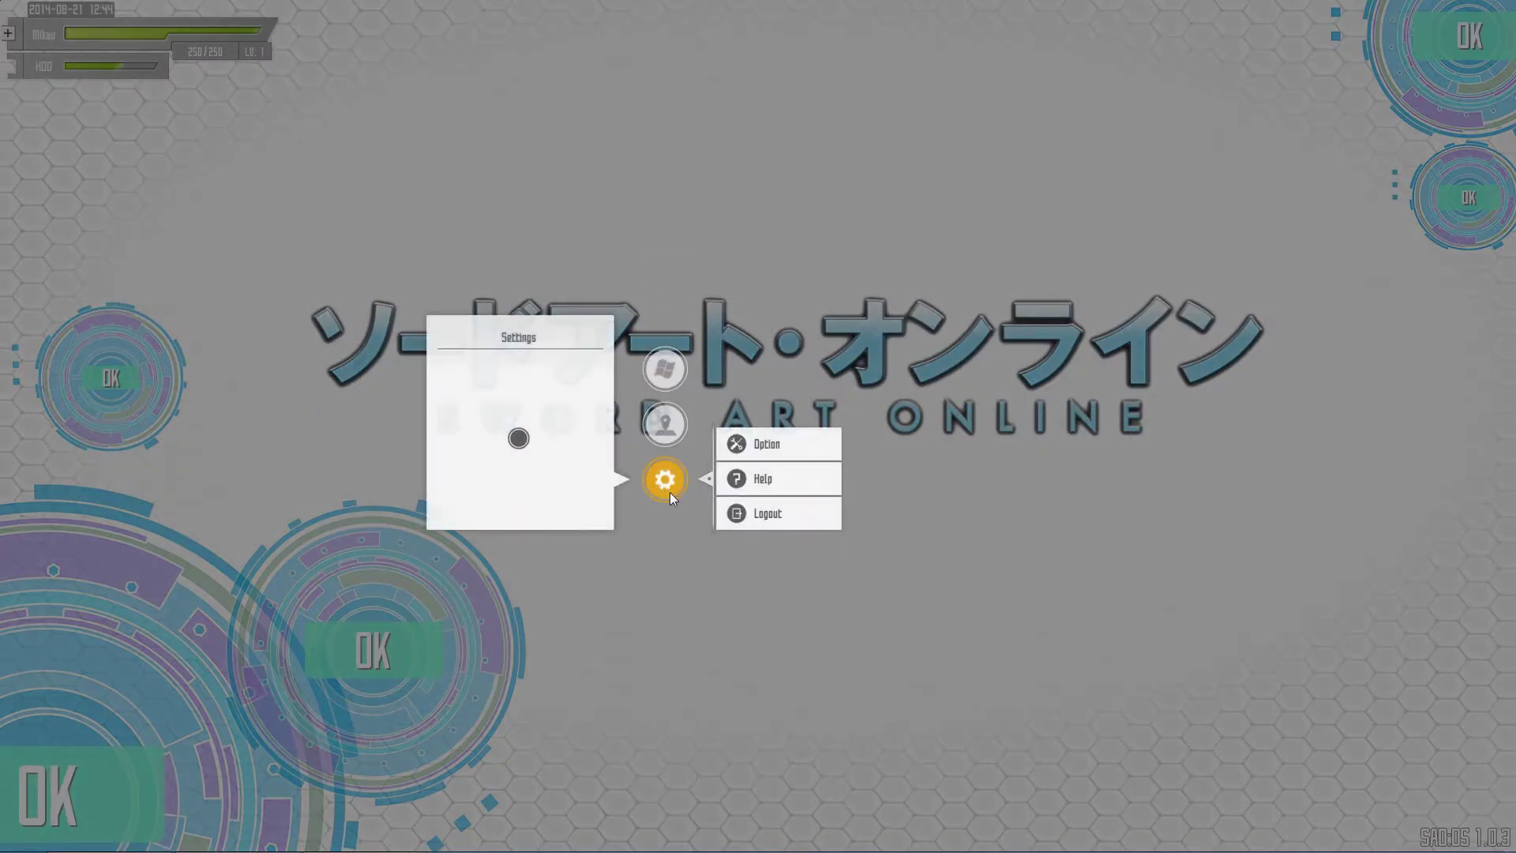
click(667, 387)
click(758, 444)
click(906, 439)
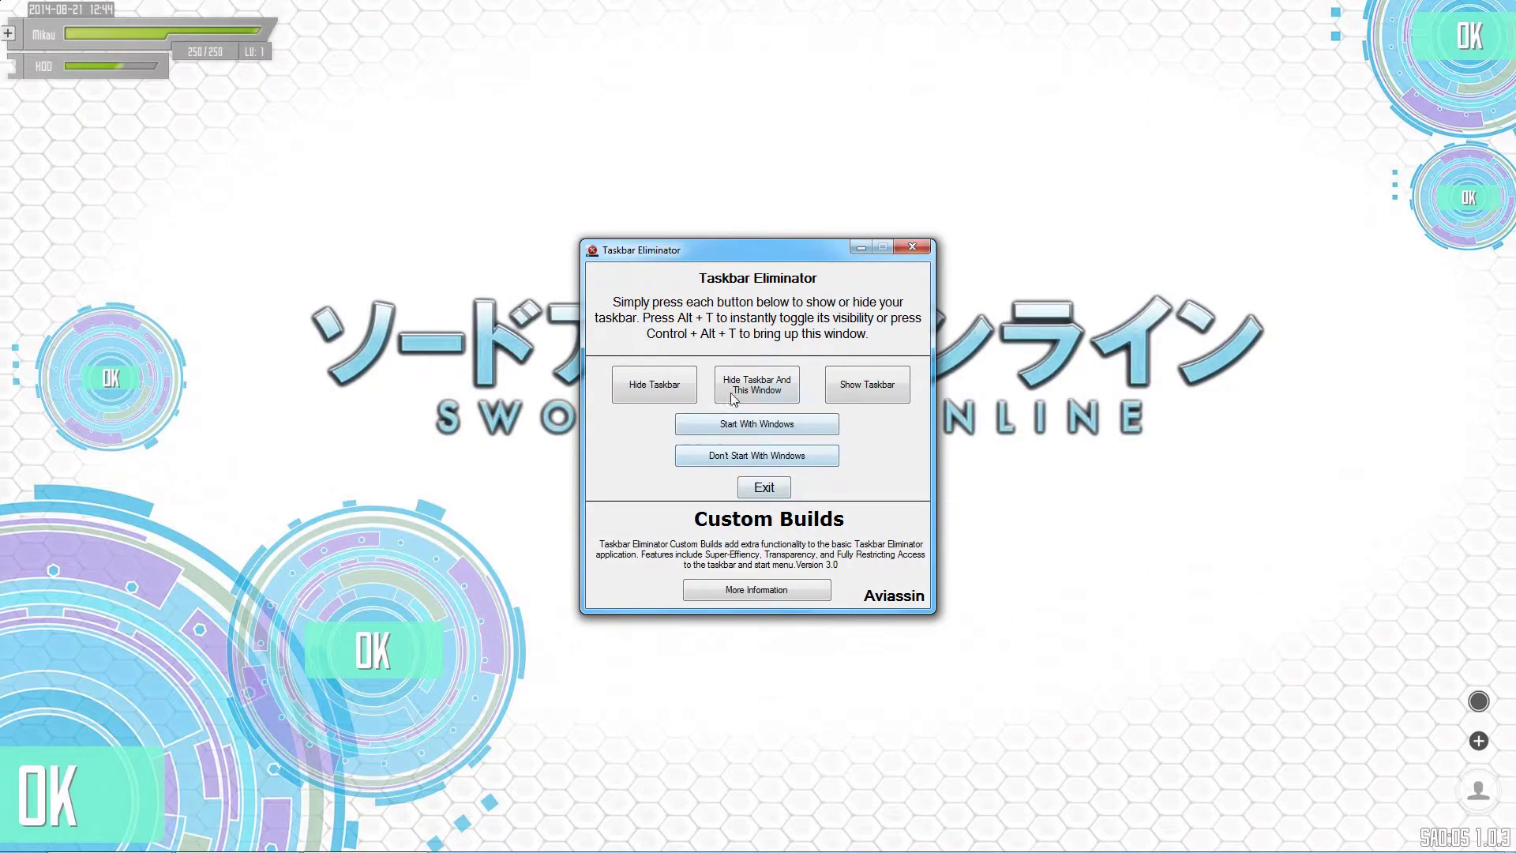
click(836, 392)
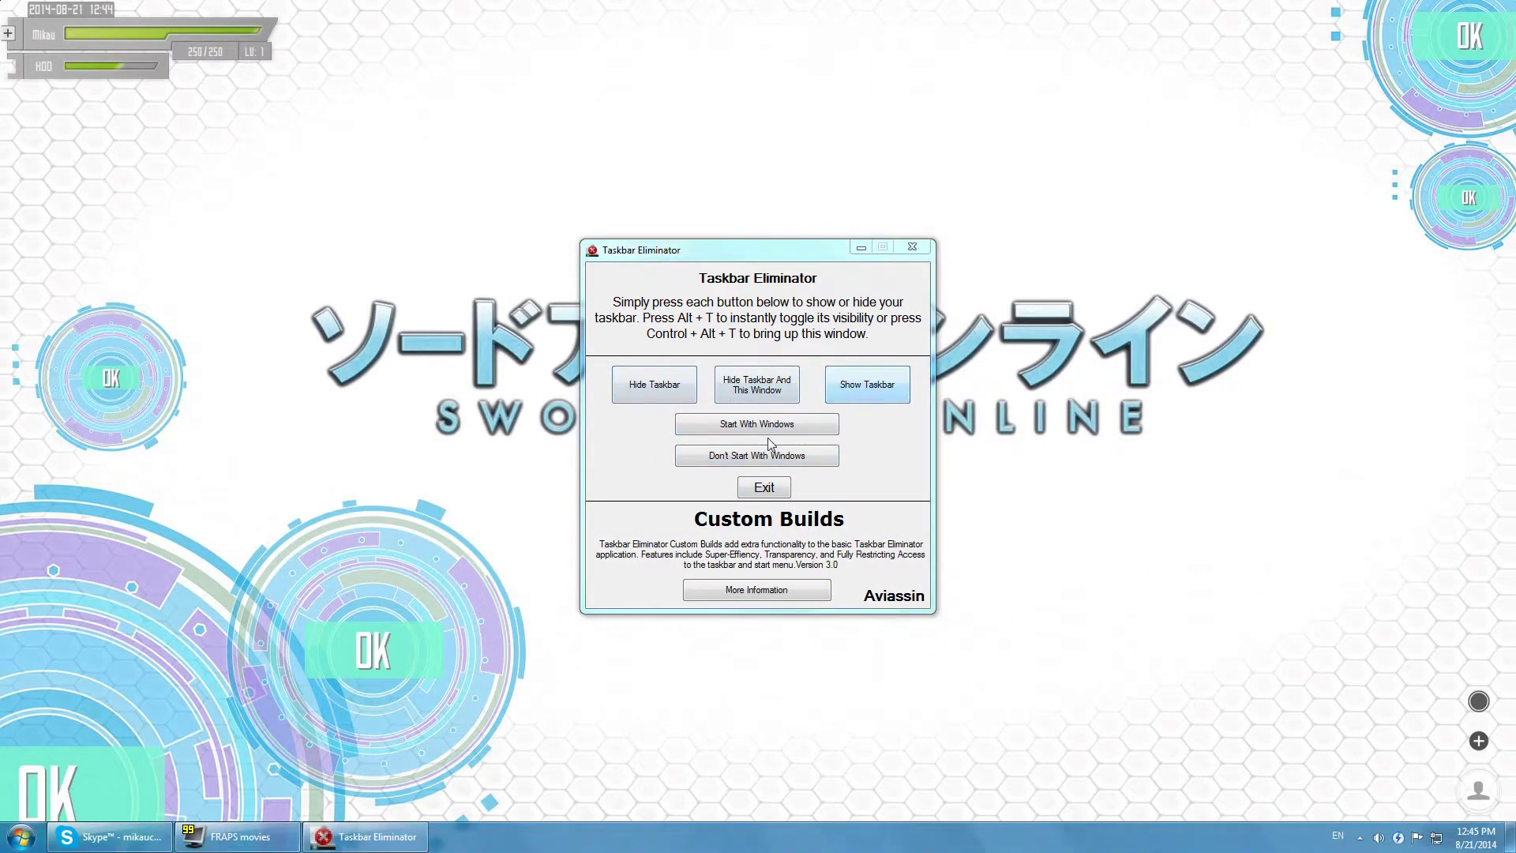
click(772, 487)
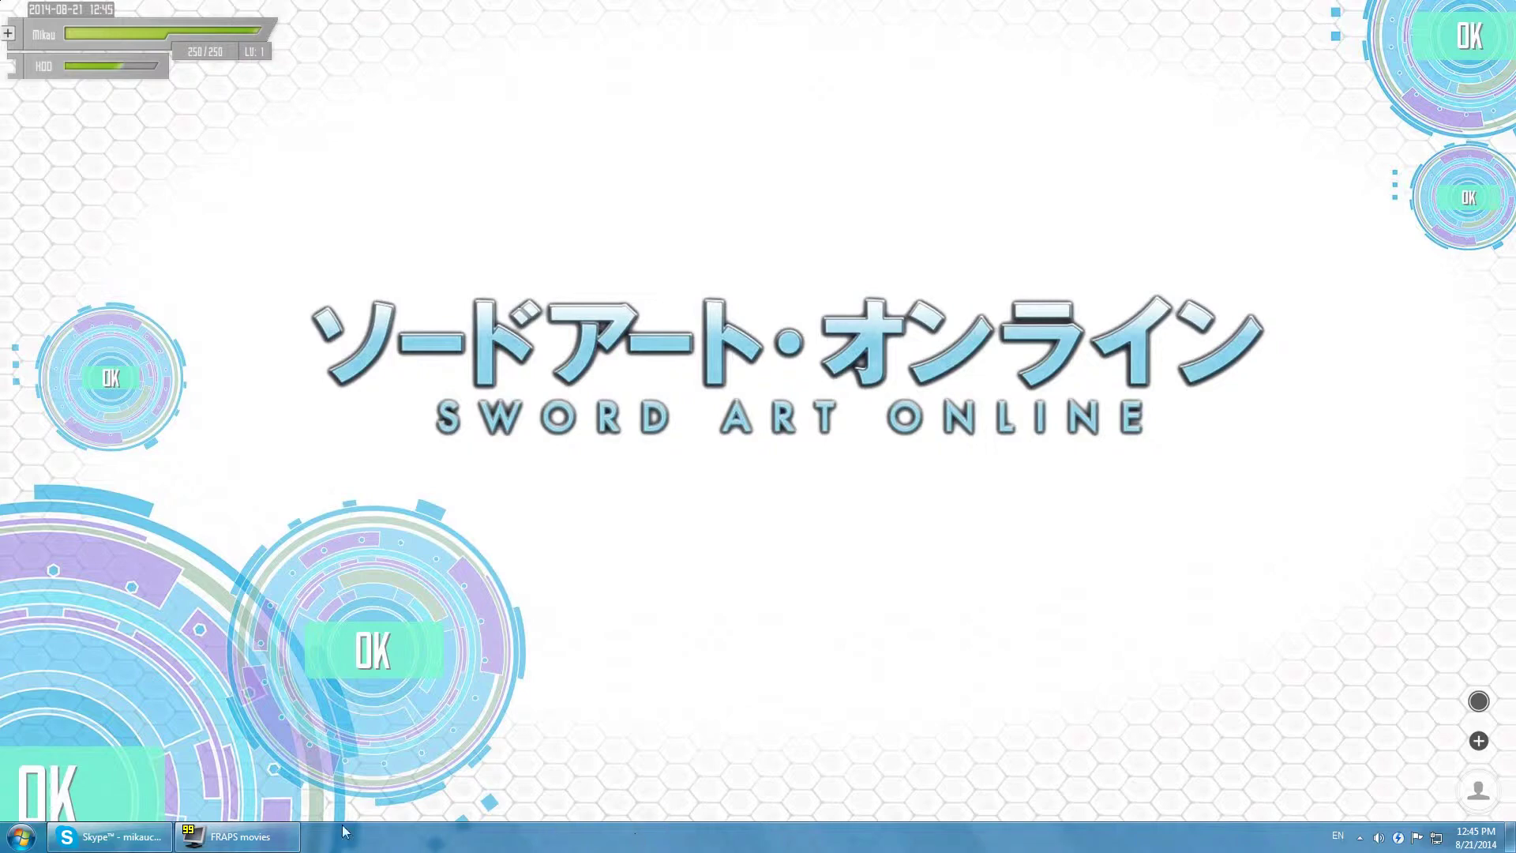
Step: Turn on 'Auto-hide the taskbar' in Taskbar and Start Menu Properties and apply it
right_click(565, 845)
click(597, 829)
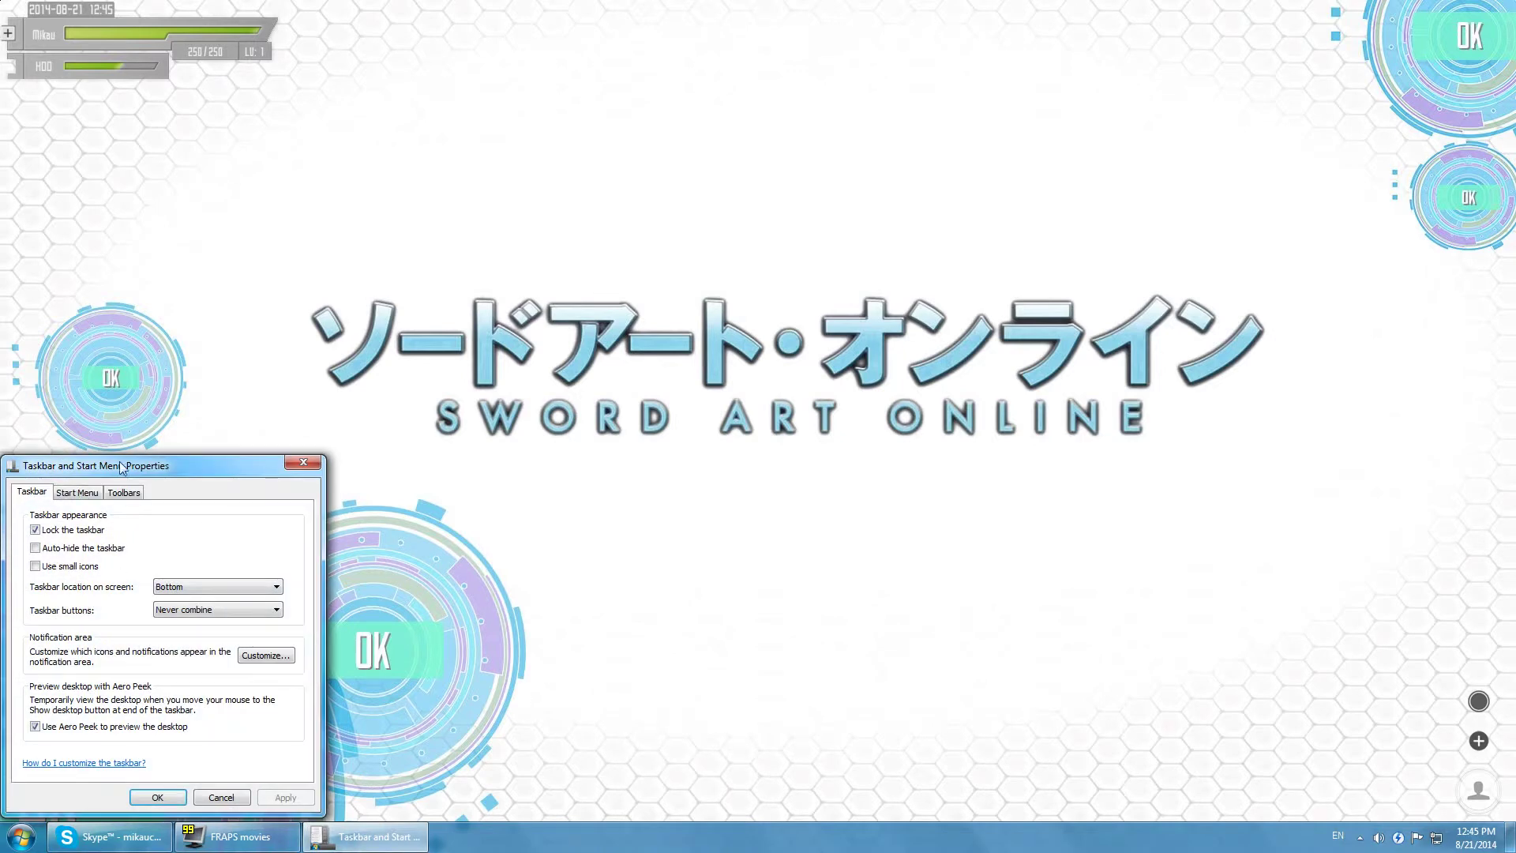
drag(121, 466, 773, 323)
click(720, 408)
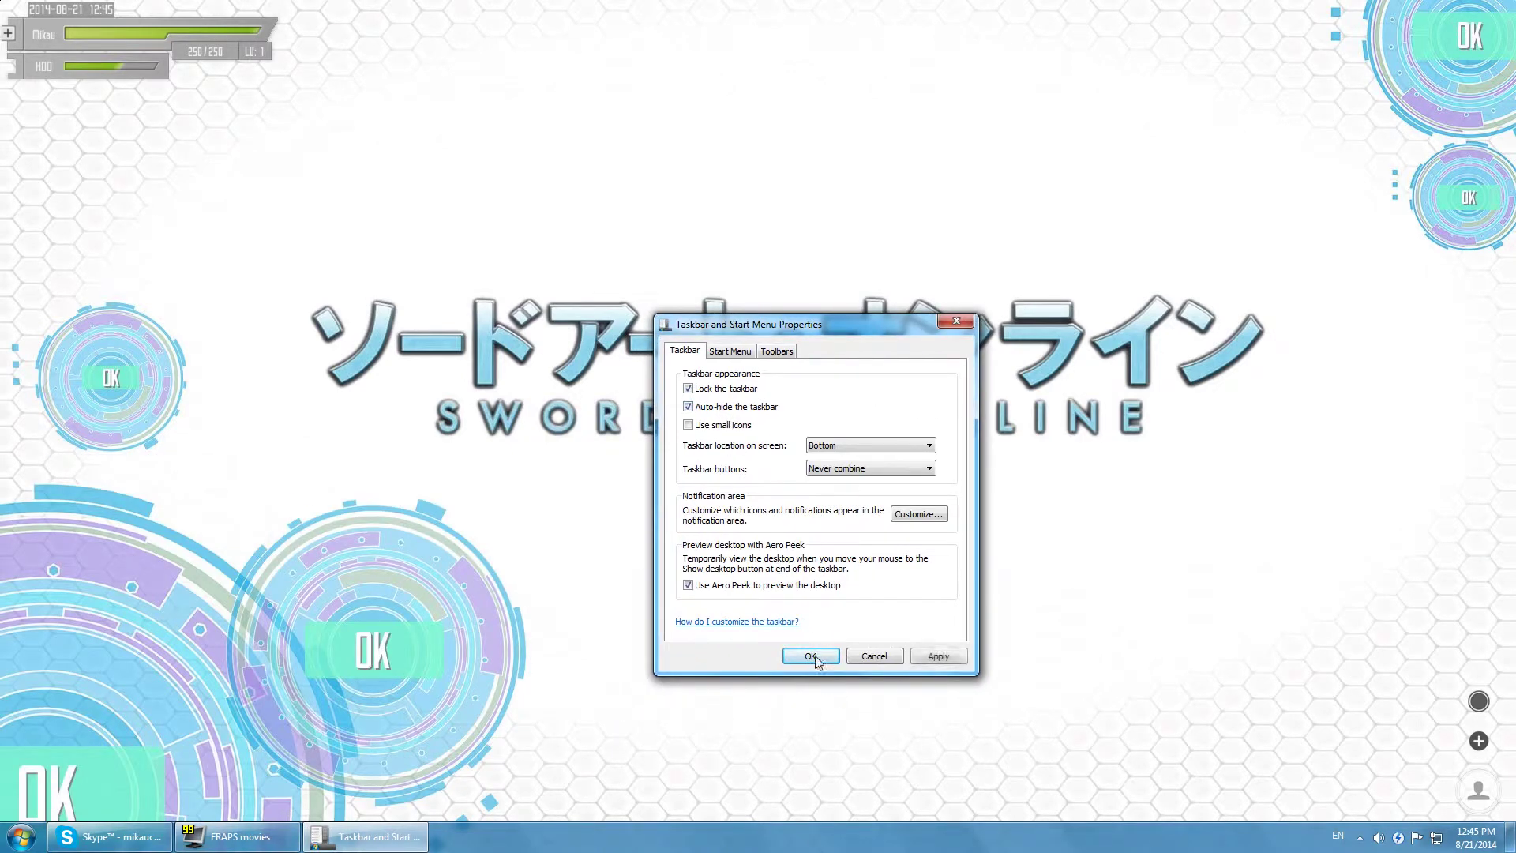
click(938, 656)
click(810, 656)
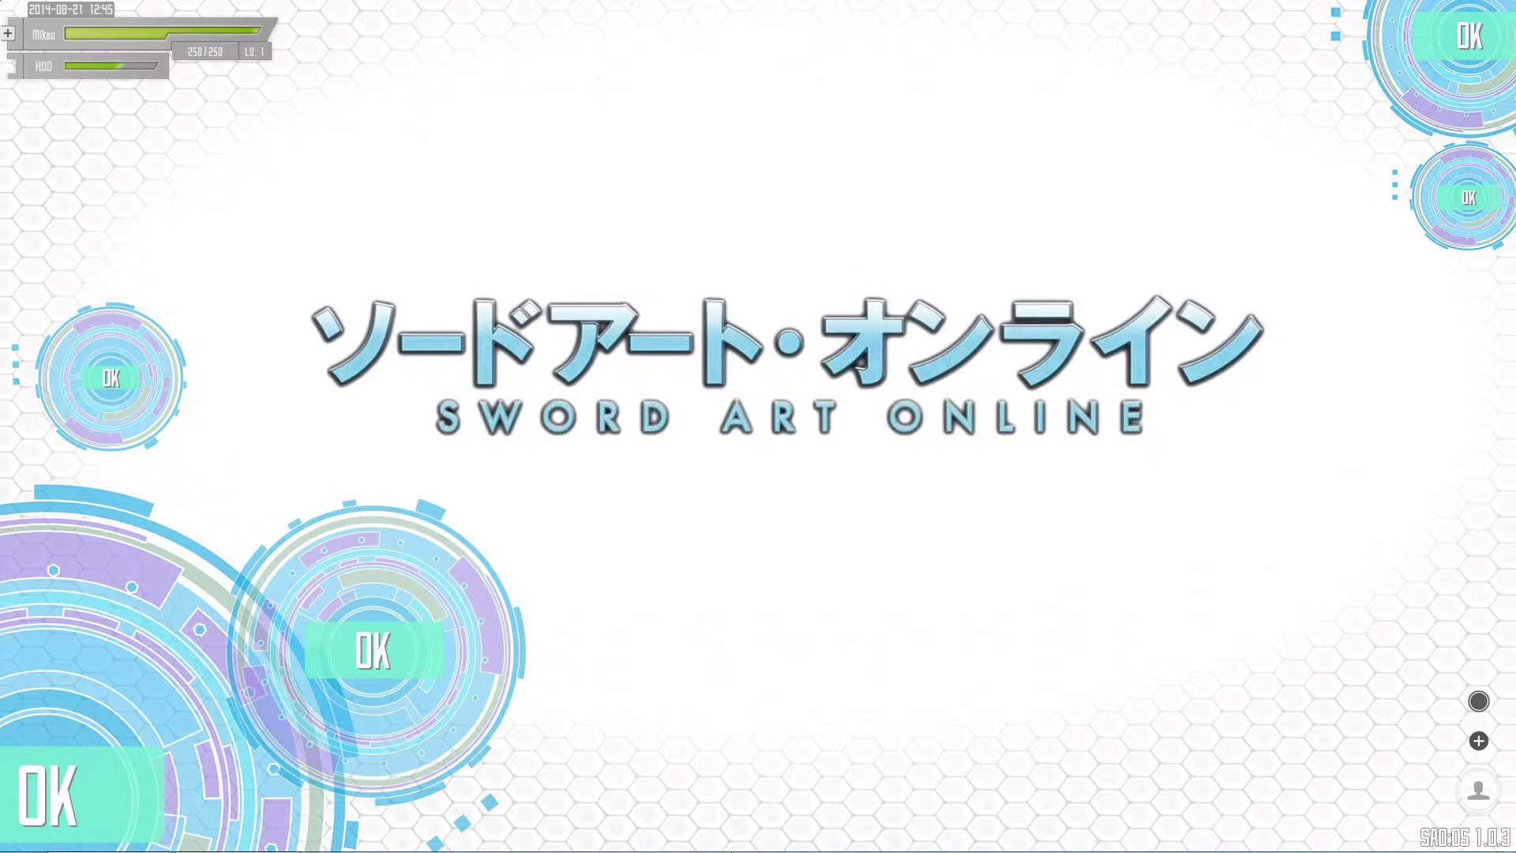
Step: Bring up the SAO launcher and browse the Start Menu's Computer folder shortcuts
drag(787, 387, 812, 547)
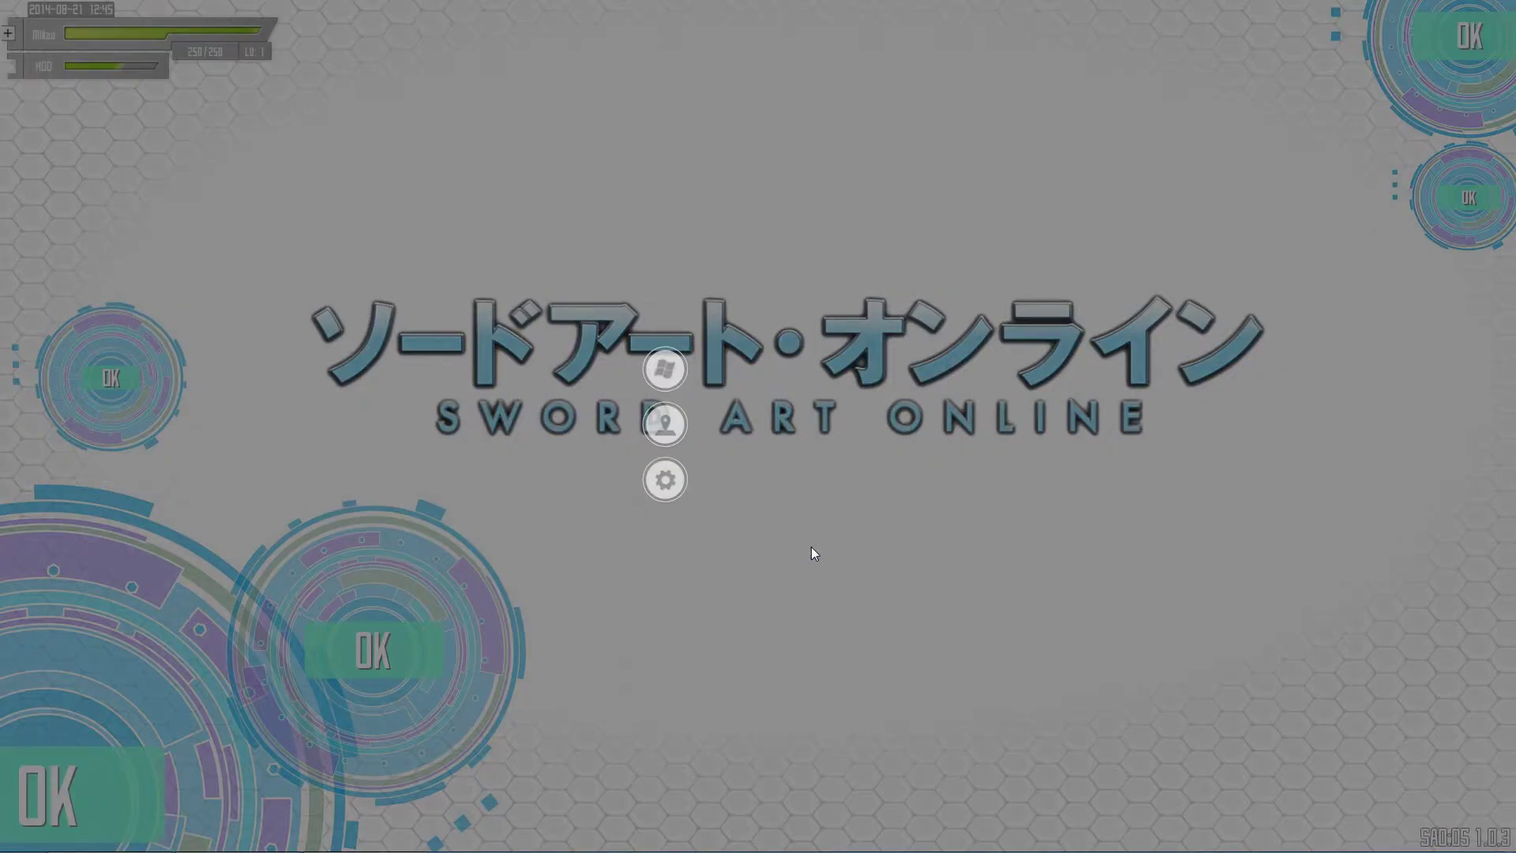
click(657, 376)
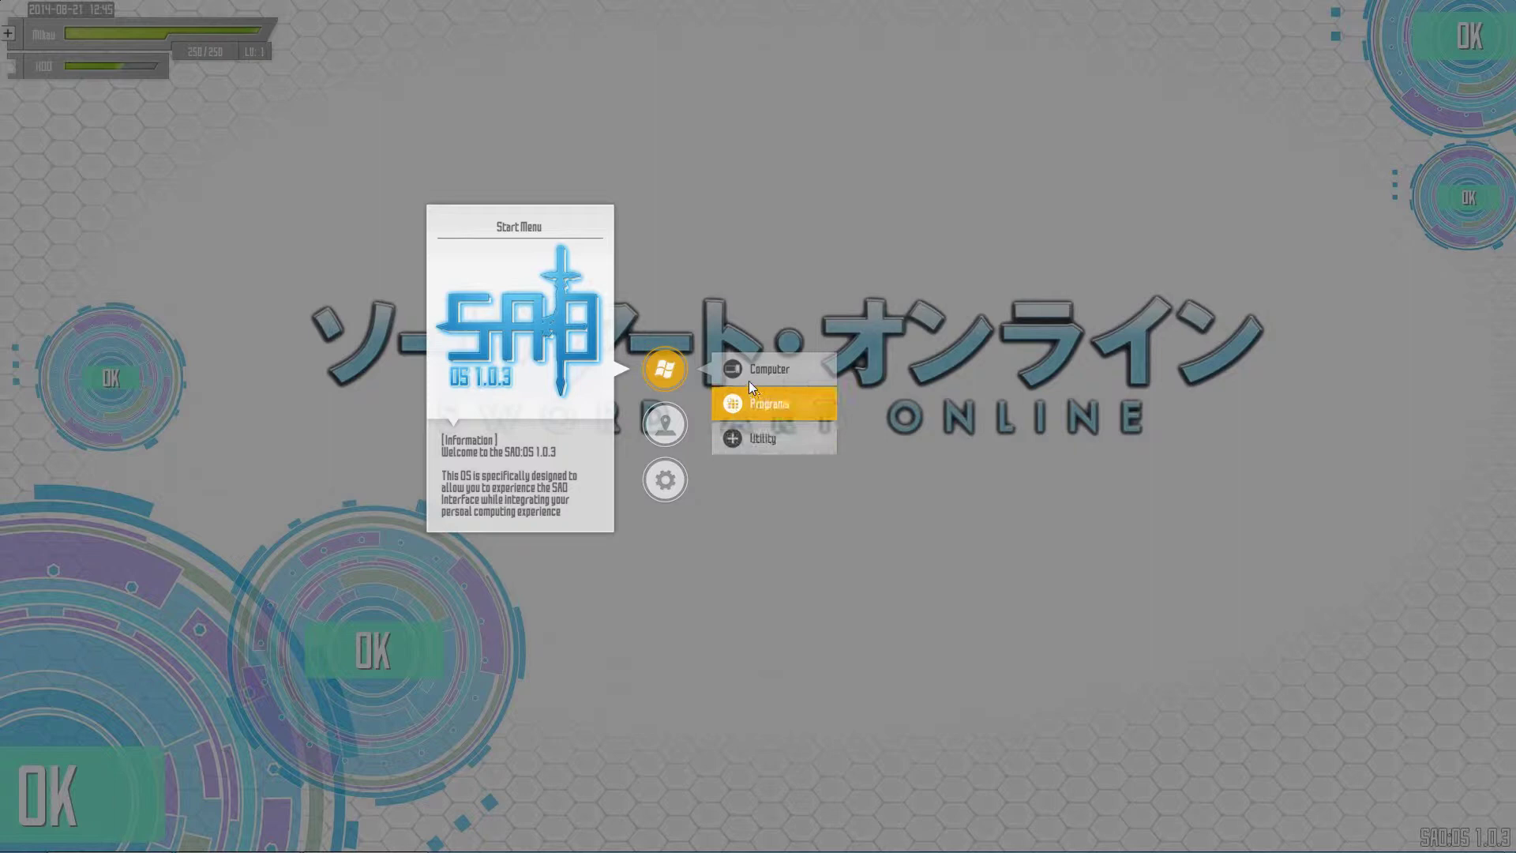
click(672, 364)
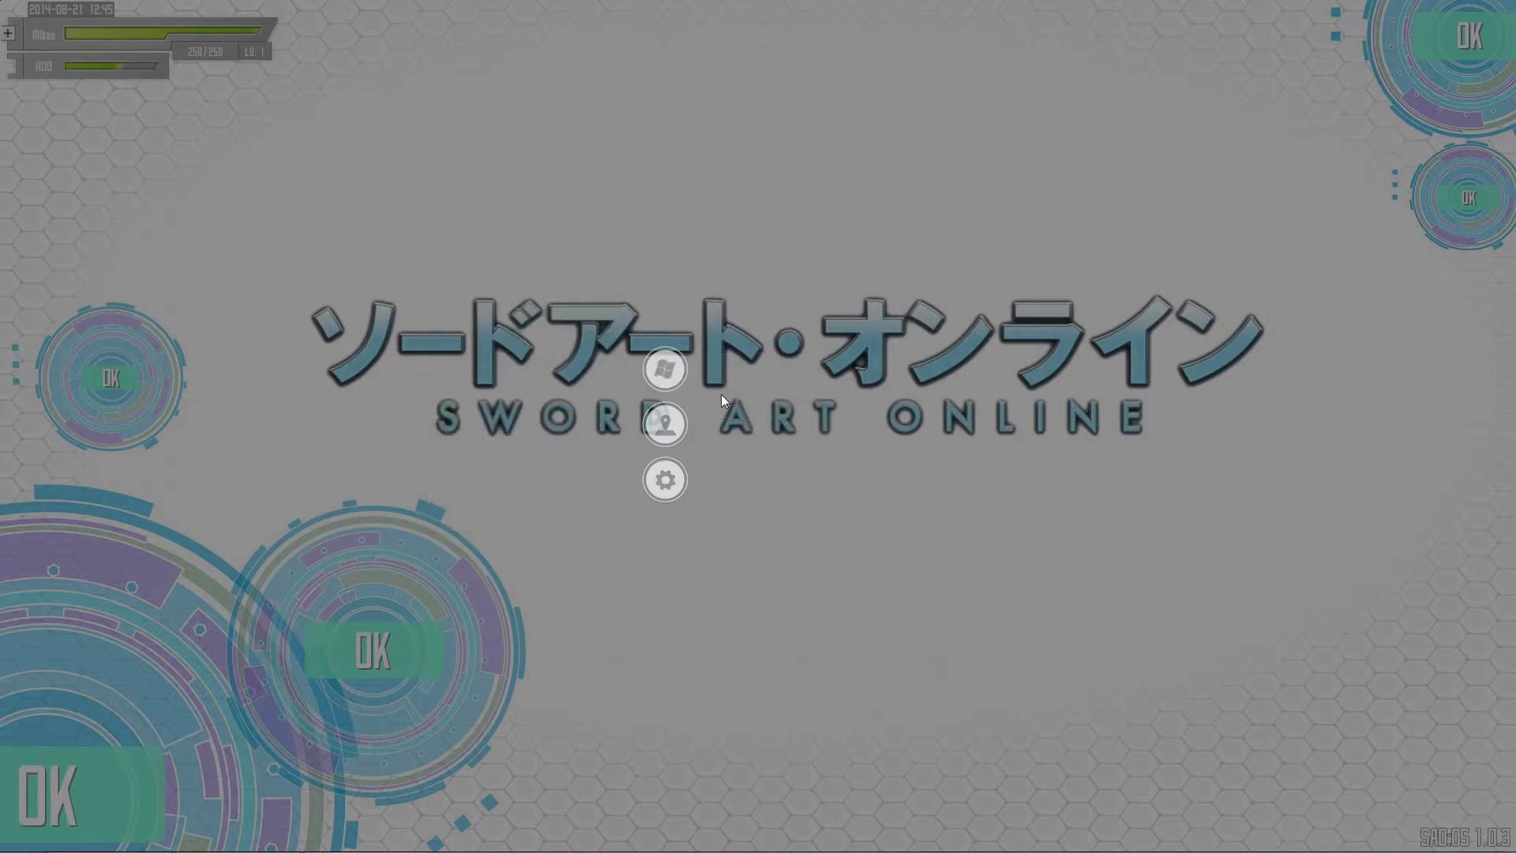
right_click(671, 375)
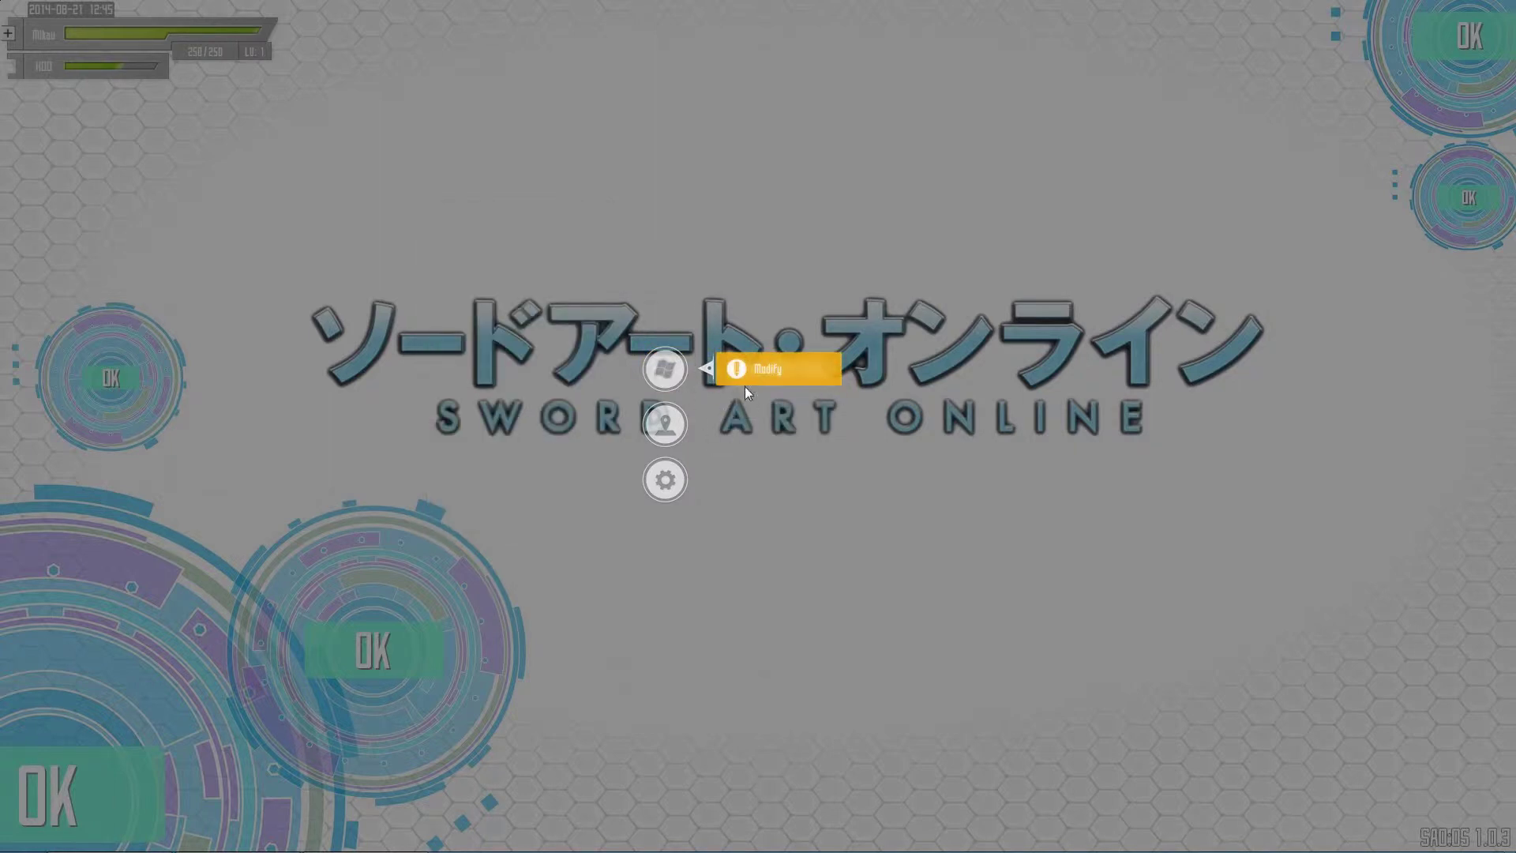
click(663, 376)
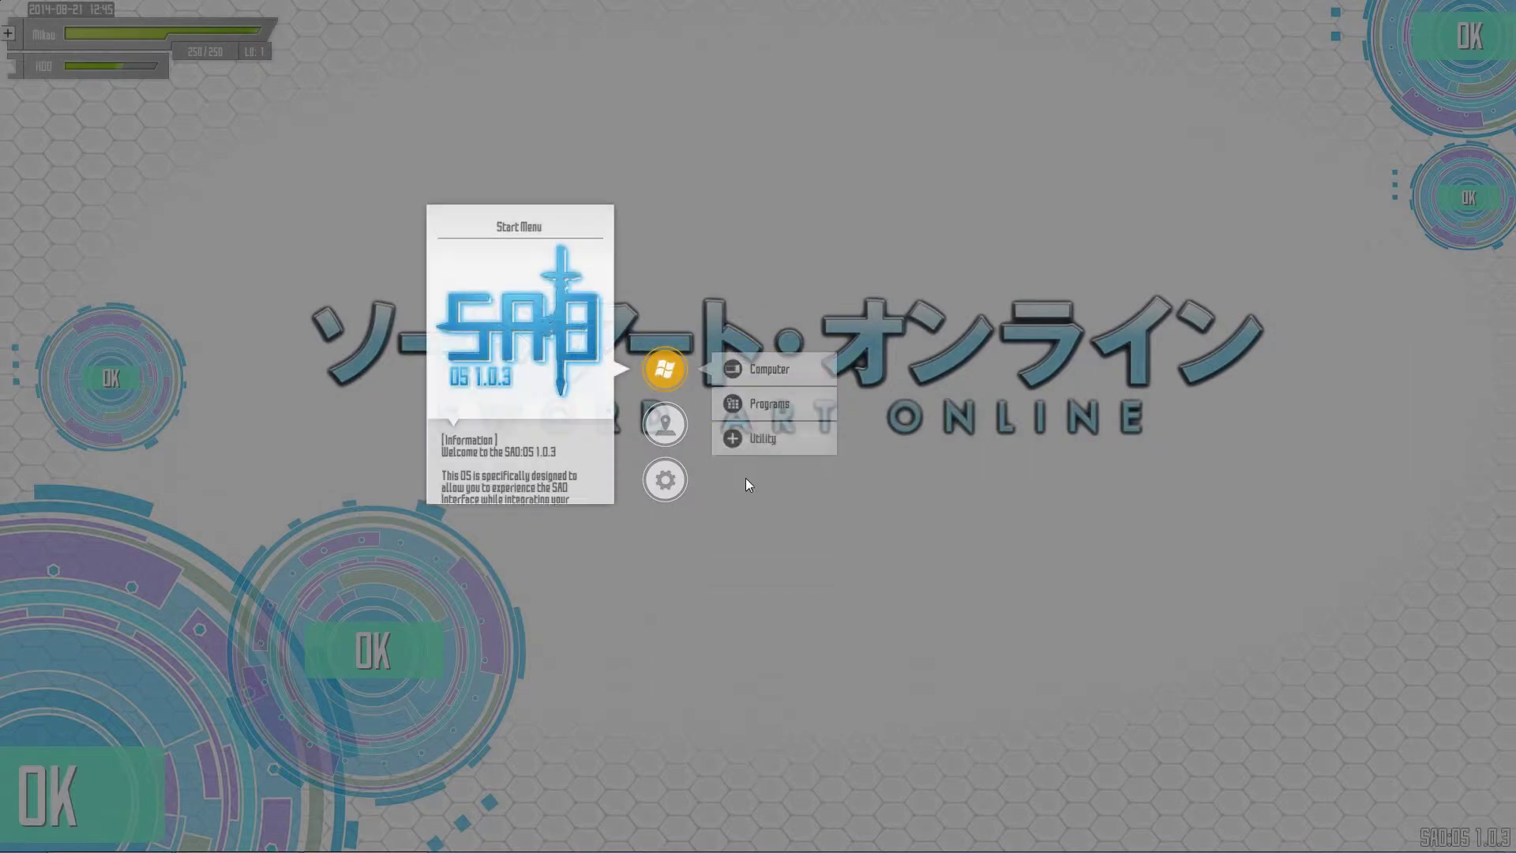
click(770, 380)
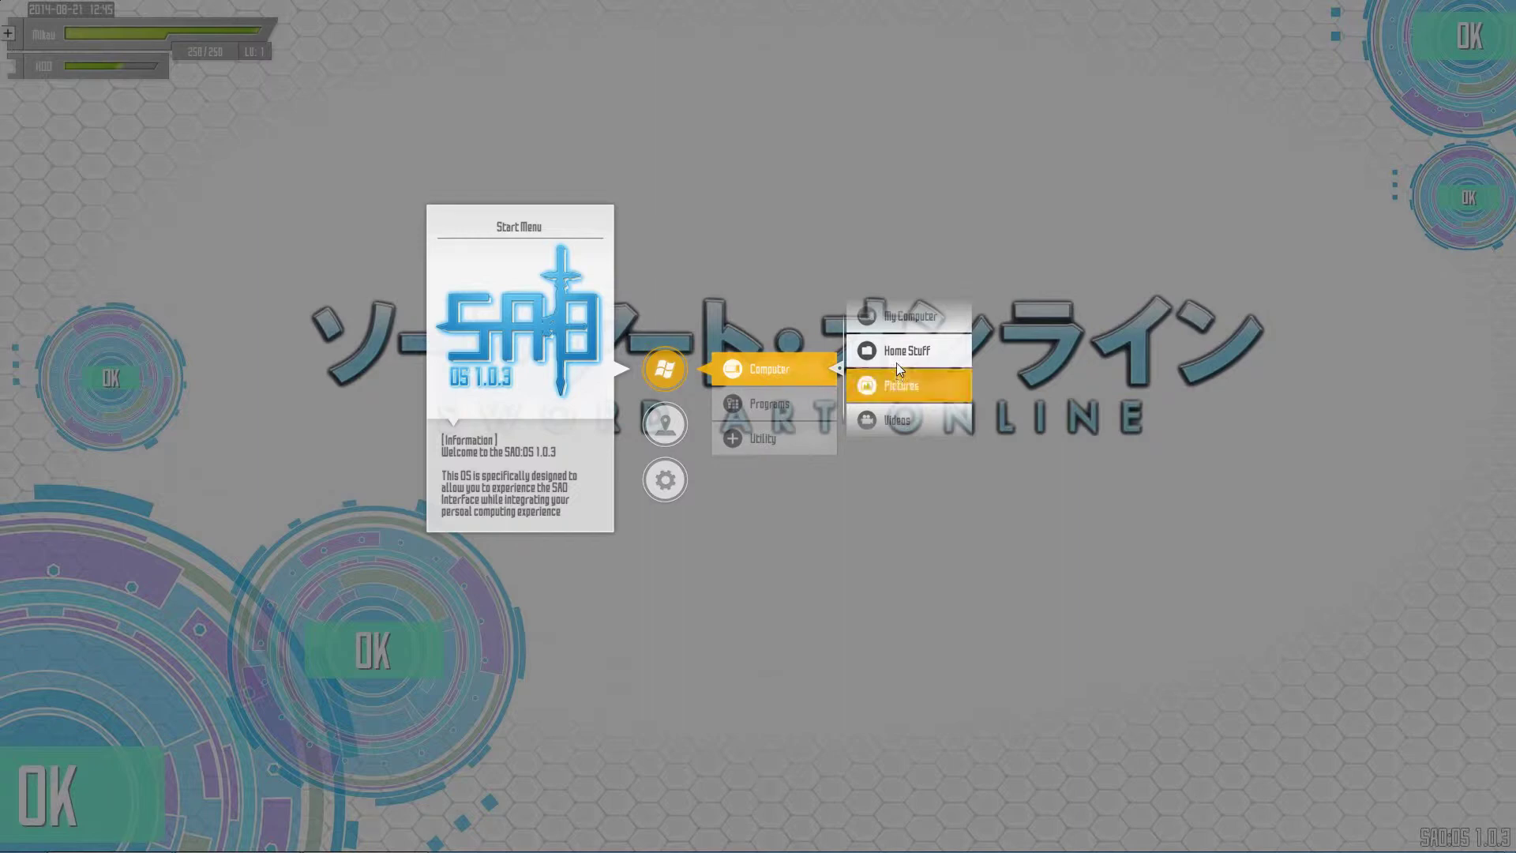
scroll(912, 419, up, 2)
scroll(916, 422, up, 1)
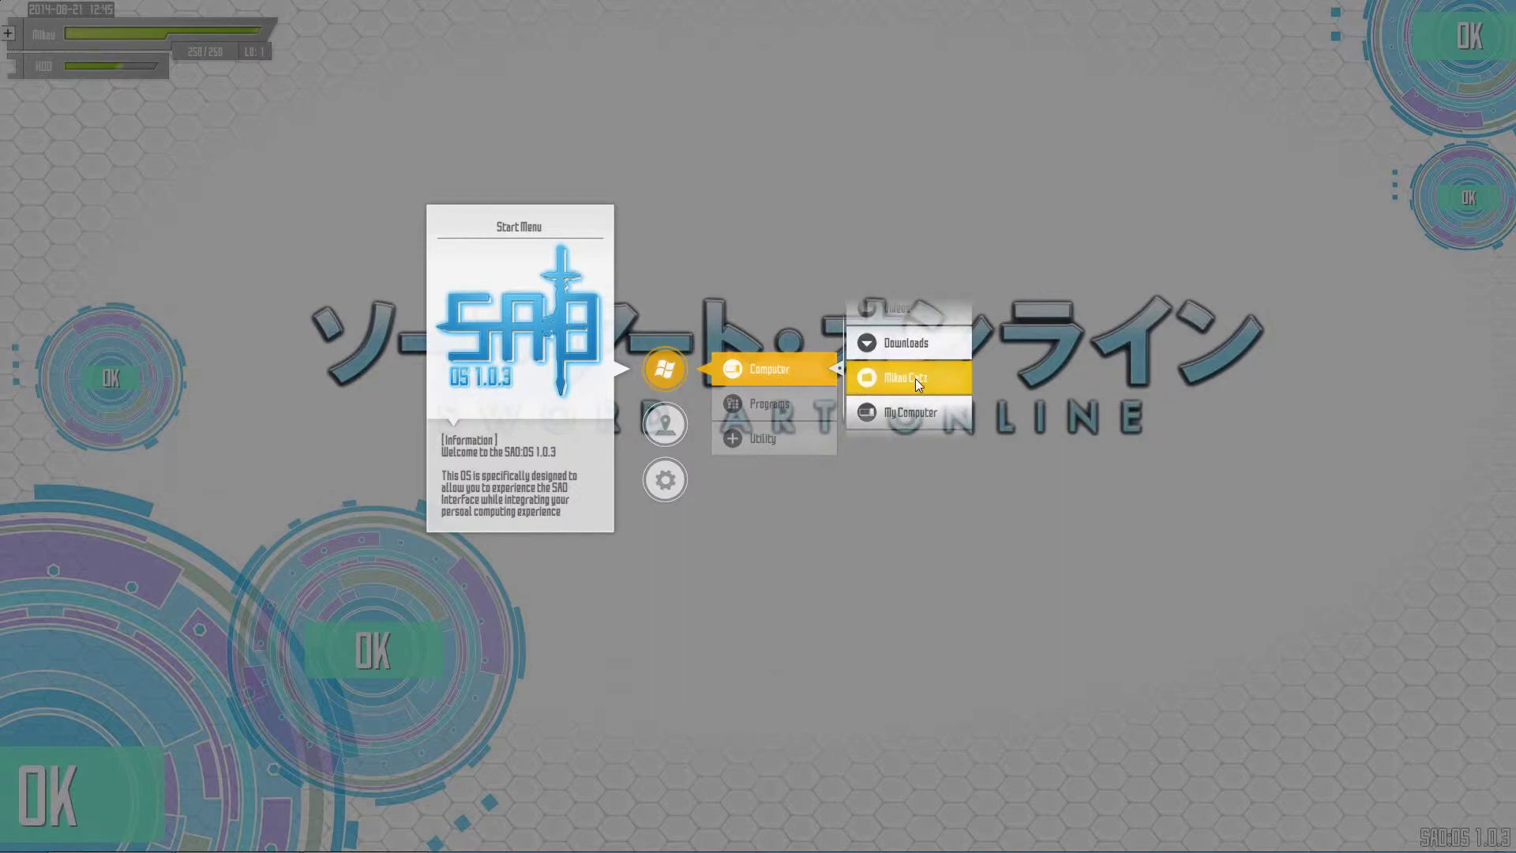
scroll(918, 353, up, 1)
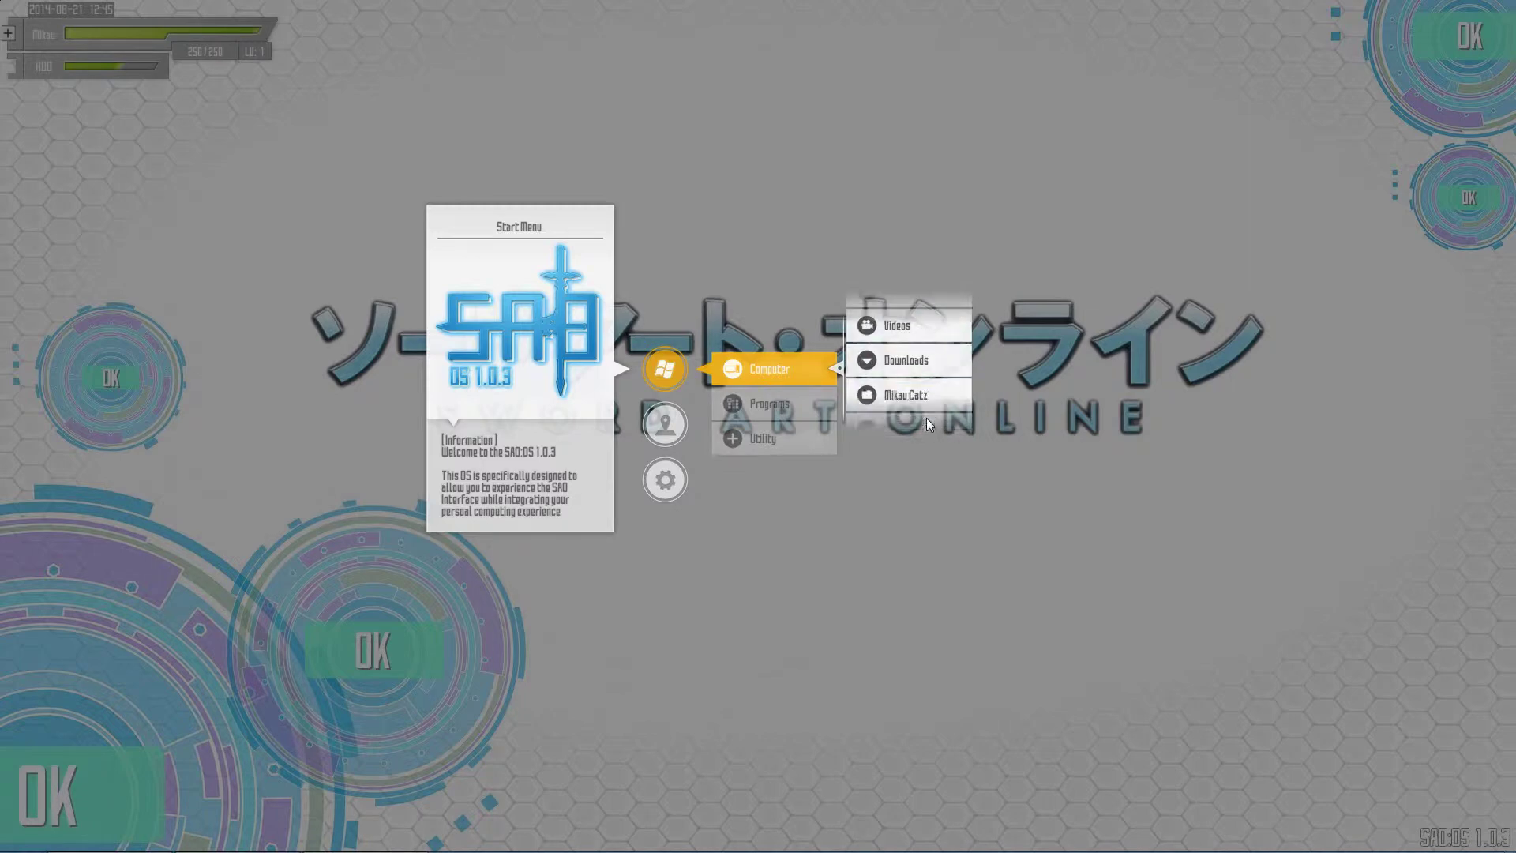
scroll(898, 358, up, 3)
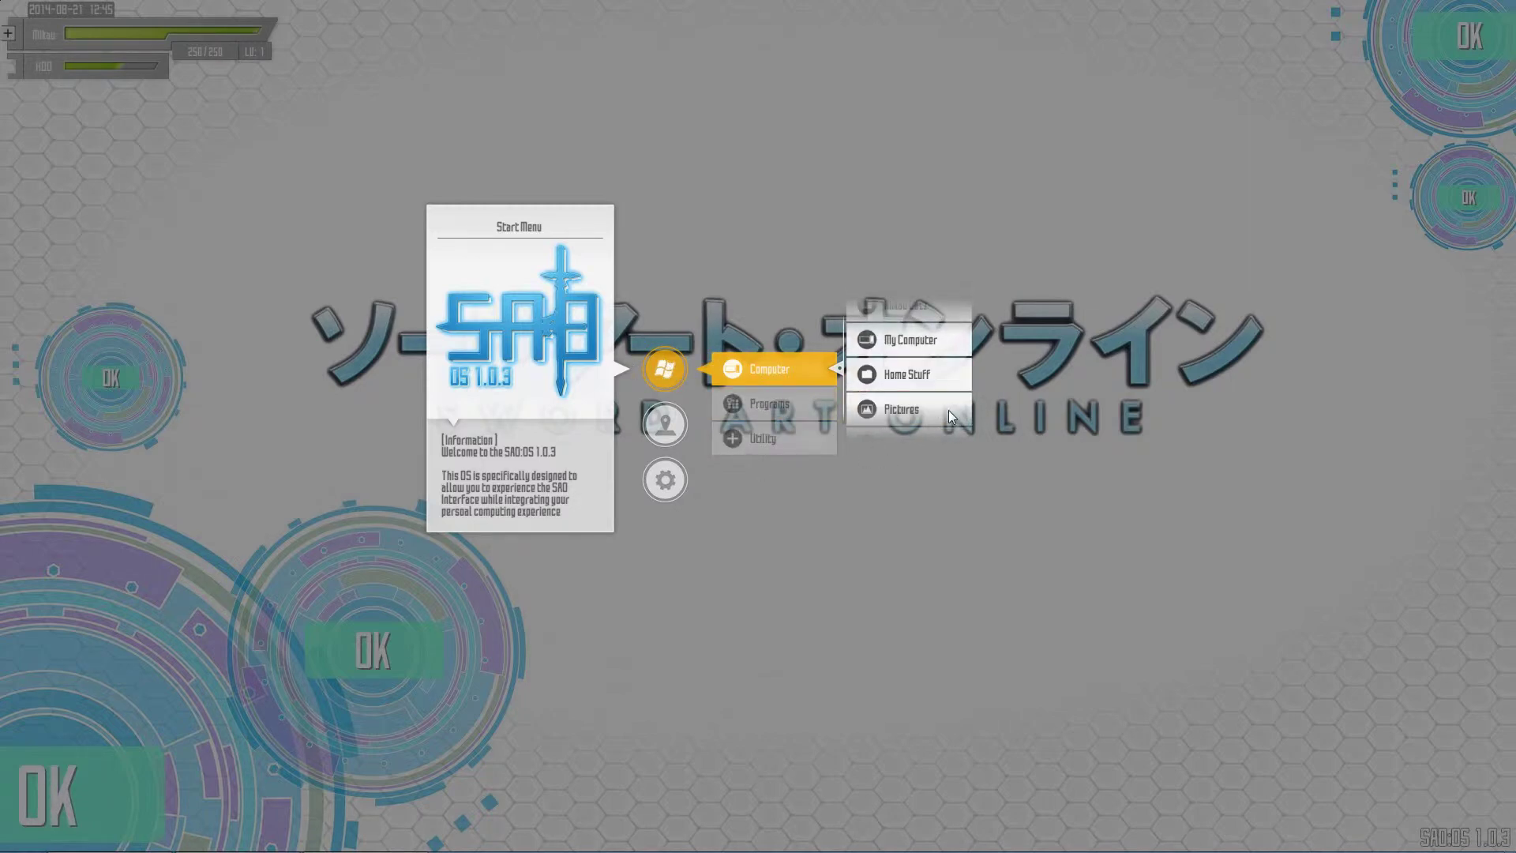
click(670, 376)
Step: Choose Modify on the Start Menu icon to reveal its add, reorder and delete options
right_click(660, 367)
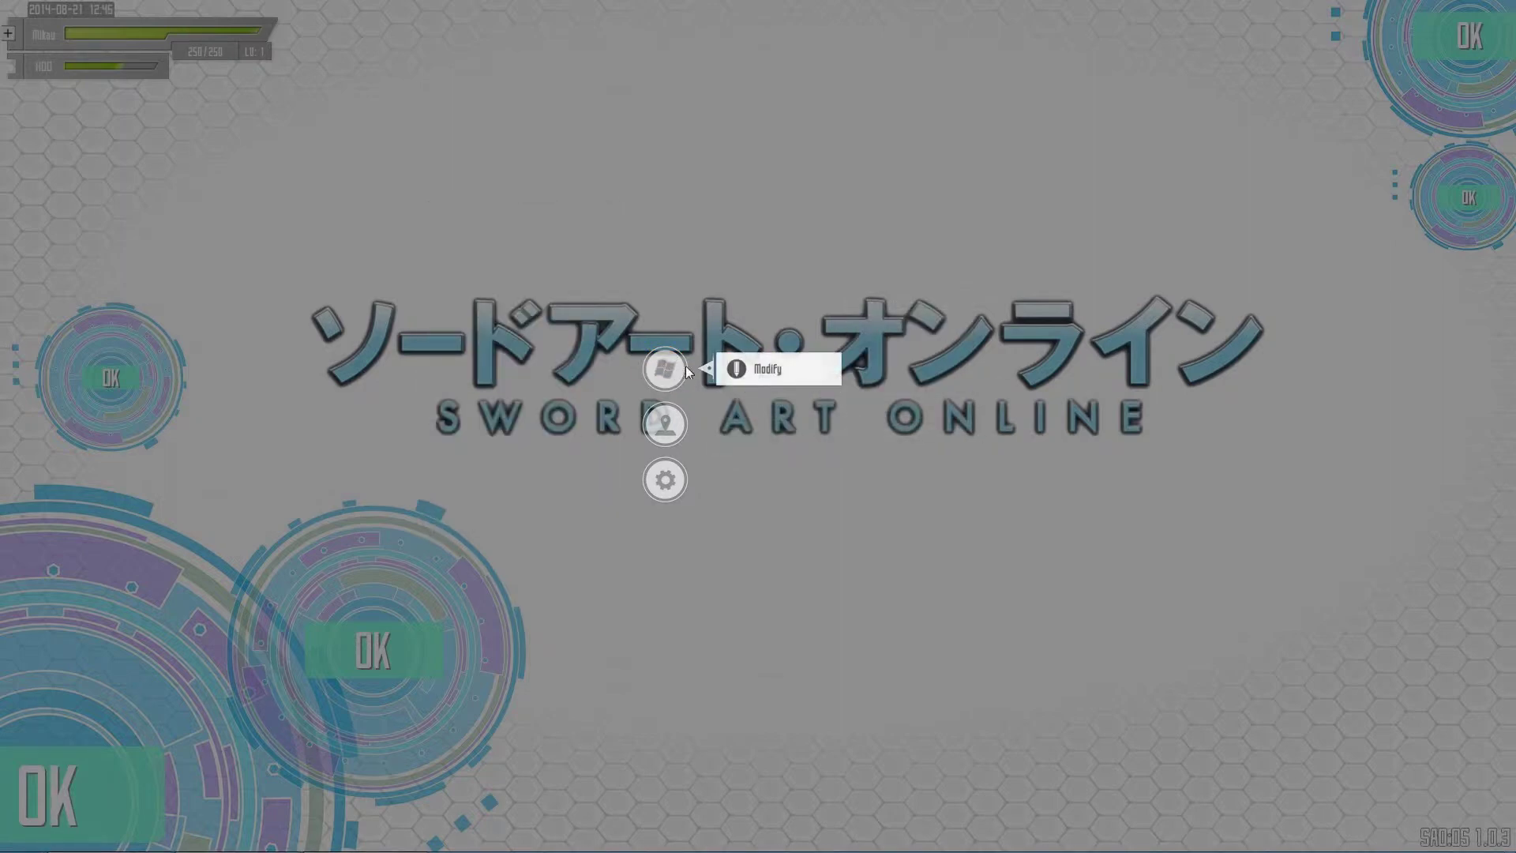
click(785, 368)
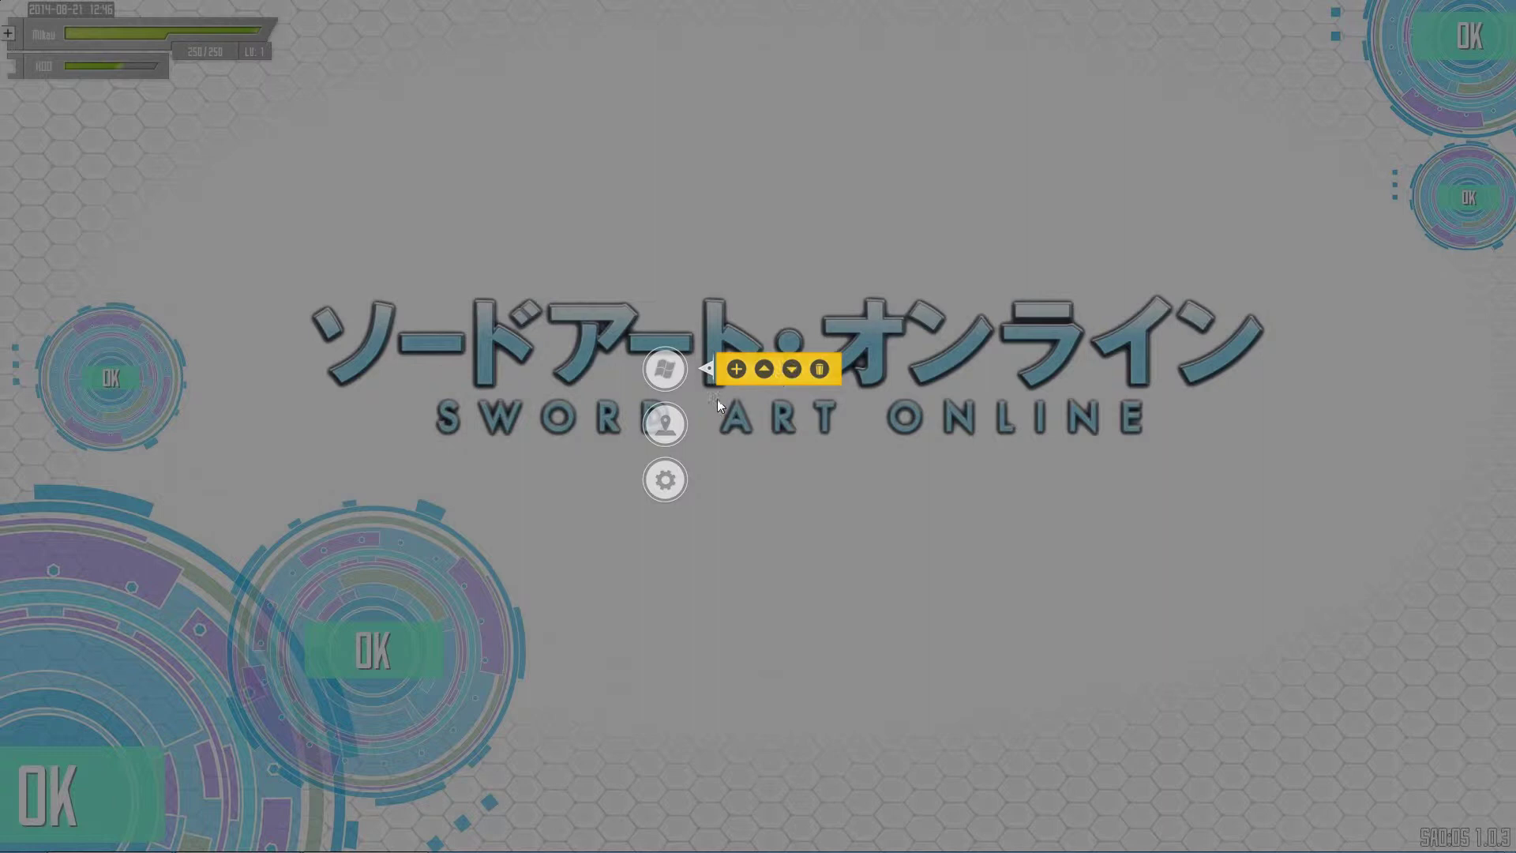
click(664, 373)
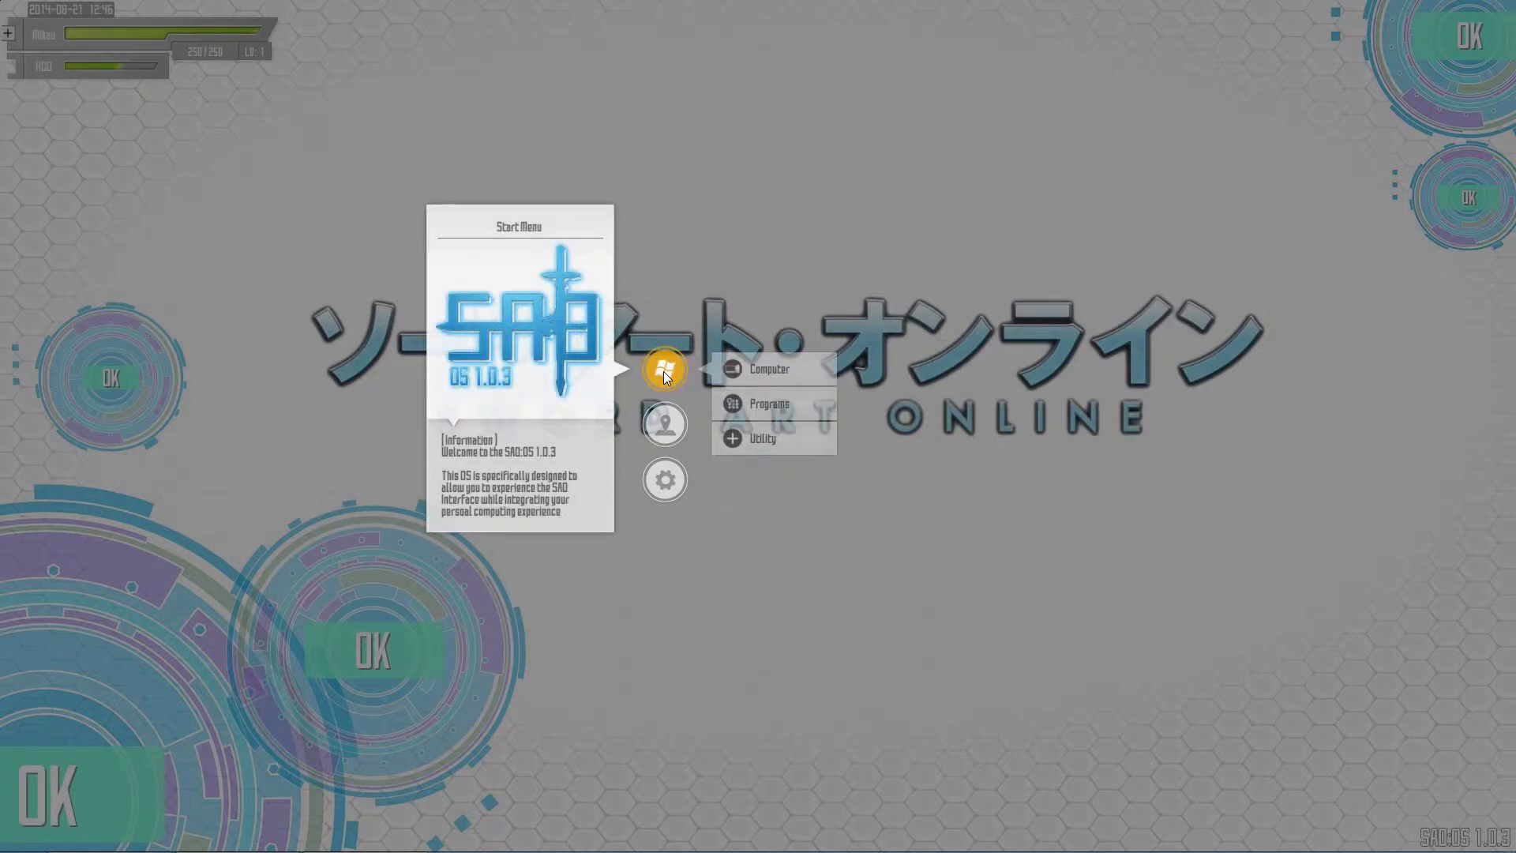
right_click(664, 371)
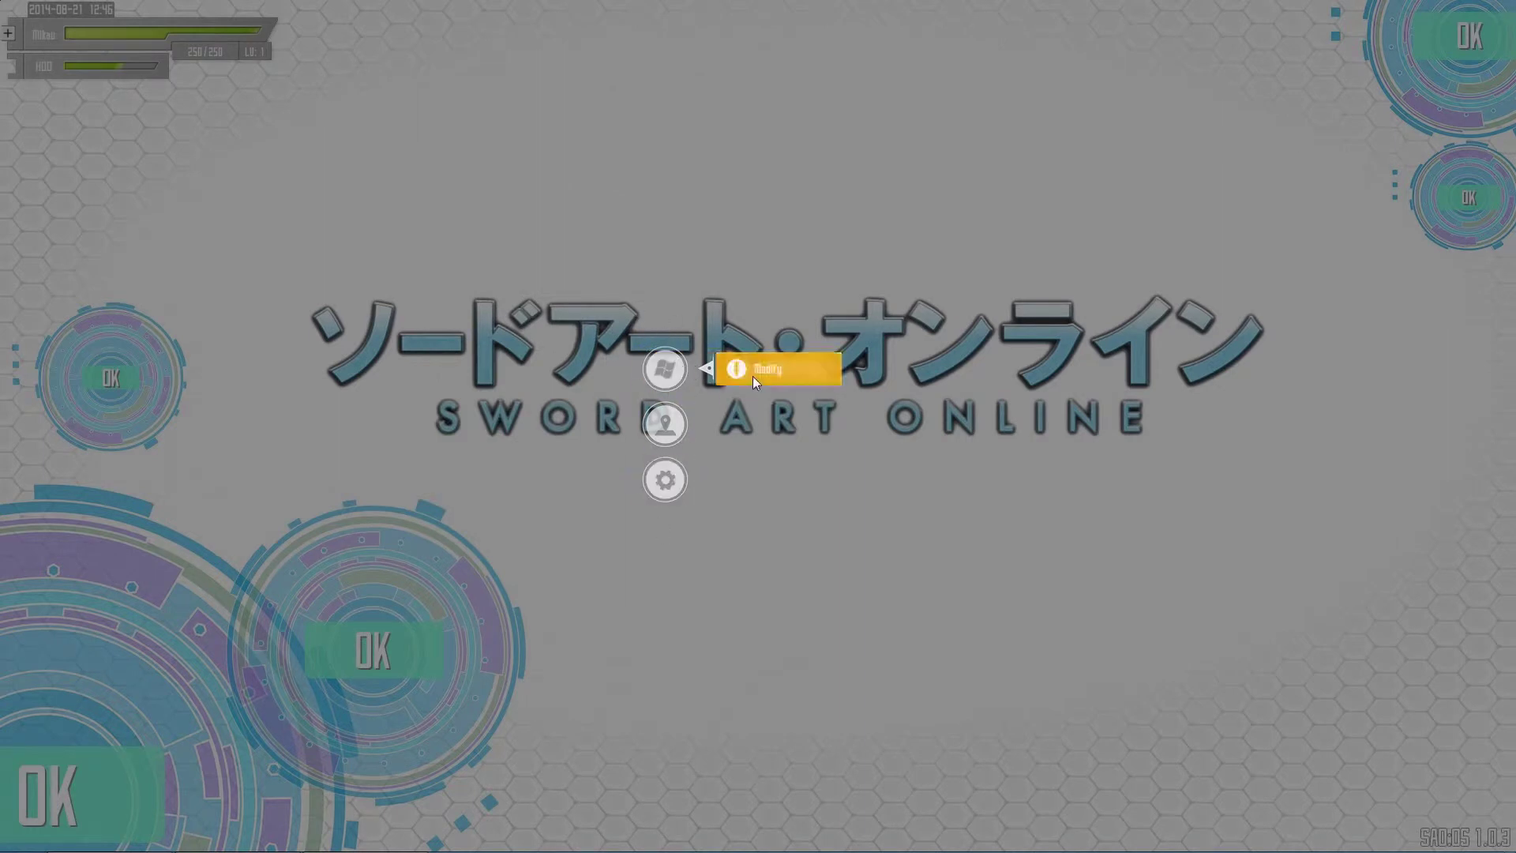
click(754, 380)
Step: Add a new Start Menu entry named 'Equipment' as a Catalog Menu sub-menu
click(740, 368)
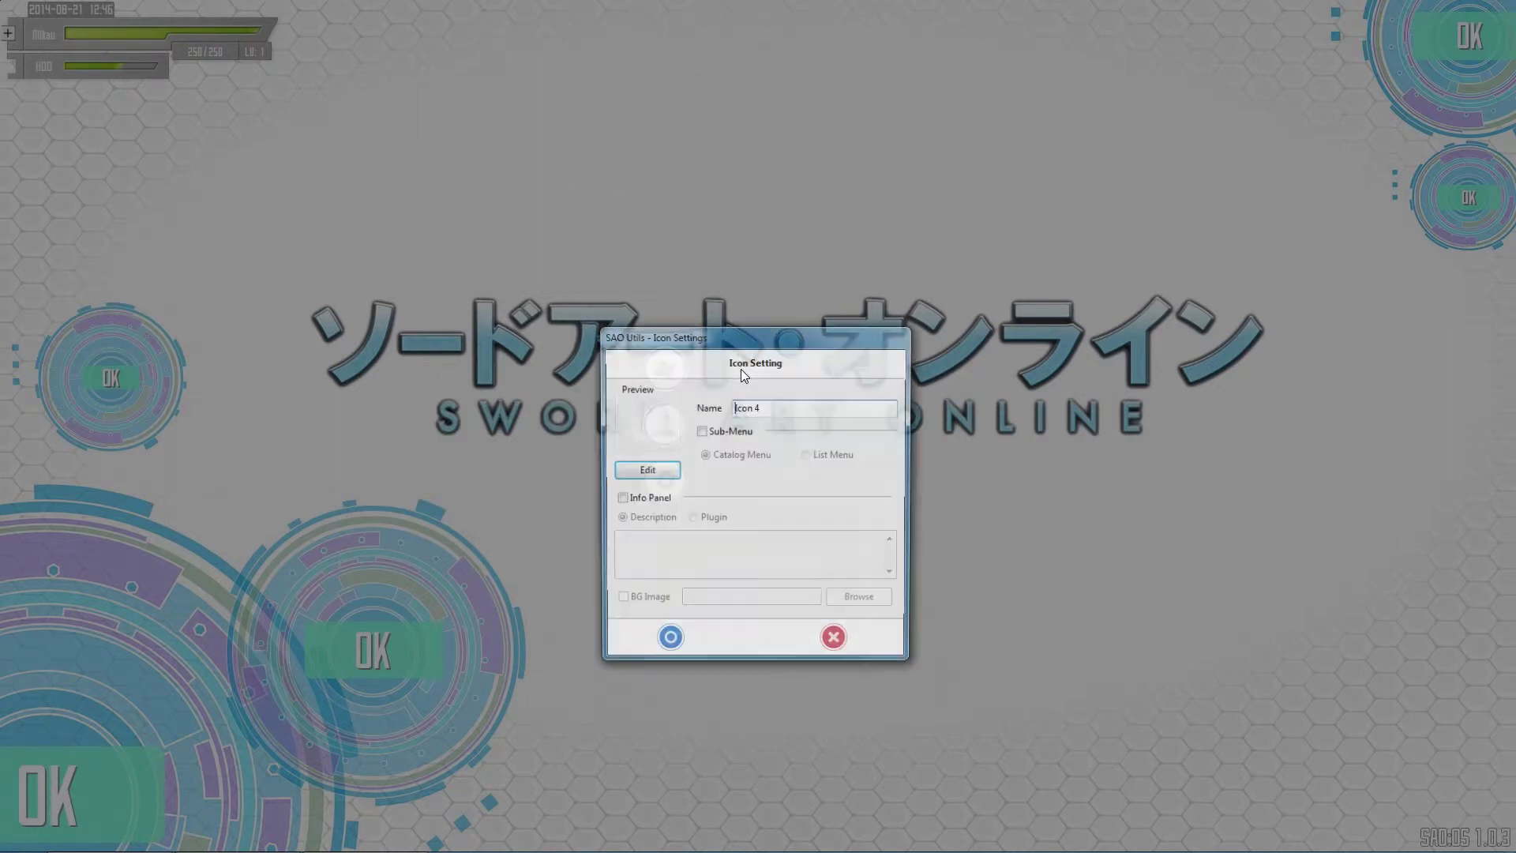
drag(772, 353, 786, 271)
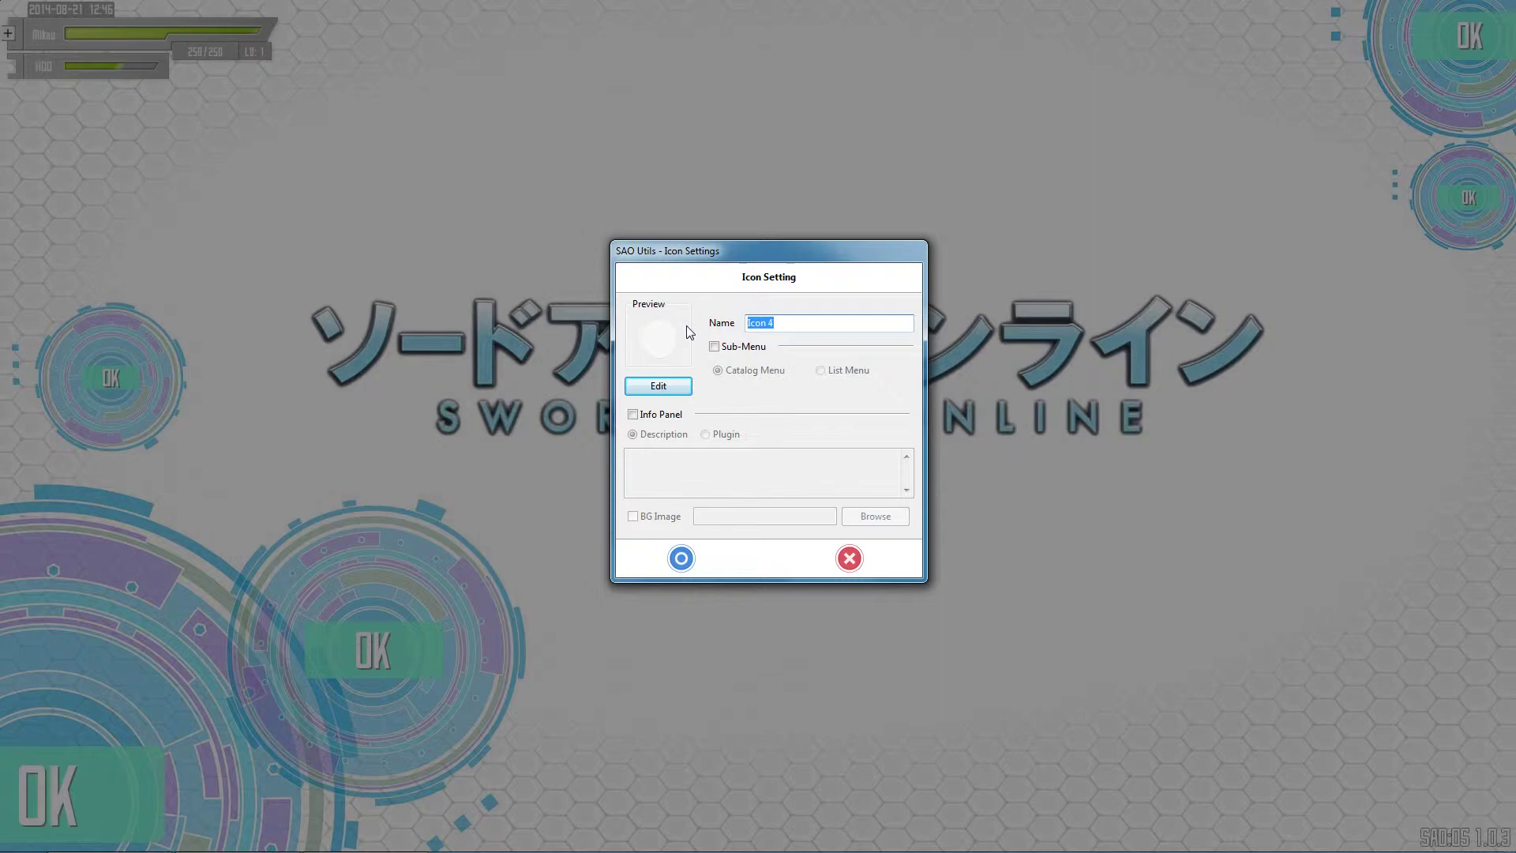
text(S)
click(714, 346)
click(821, 371)
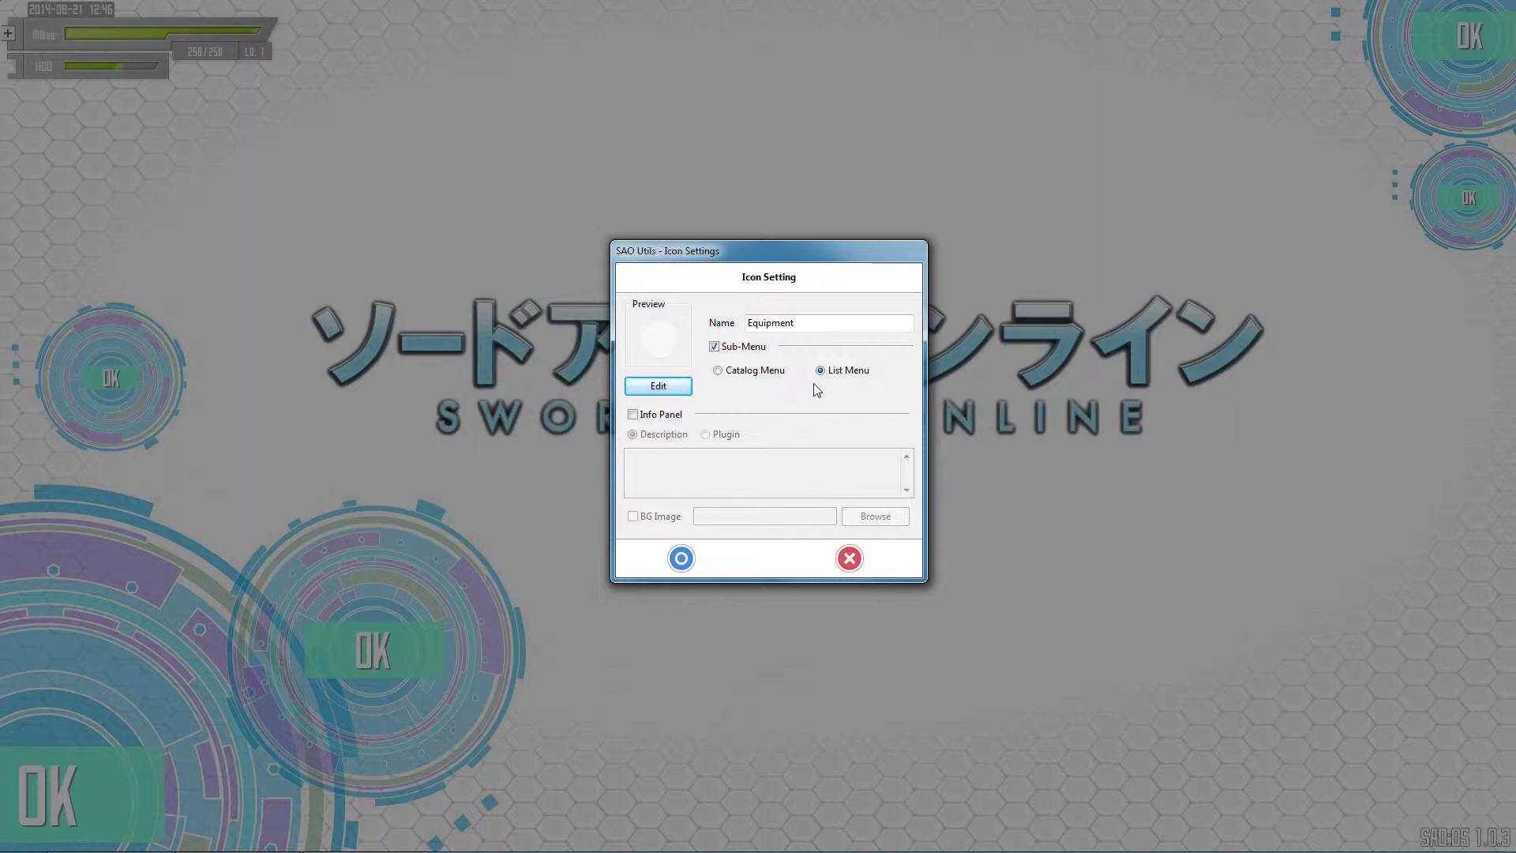
click(745, 377)
Step: Browse the Icon Shop categories and Custom icon picker, closing both without choosing an icon
click(660, 389)
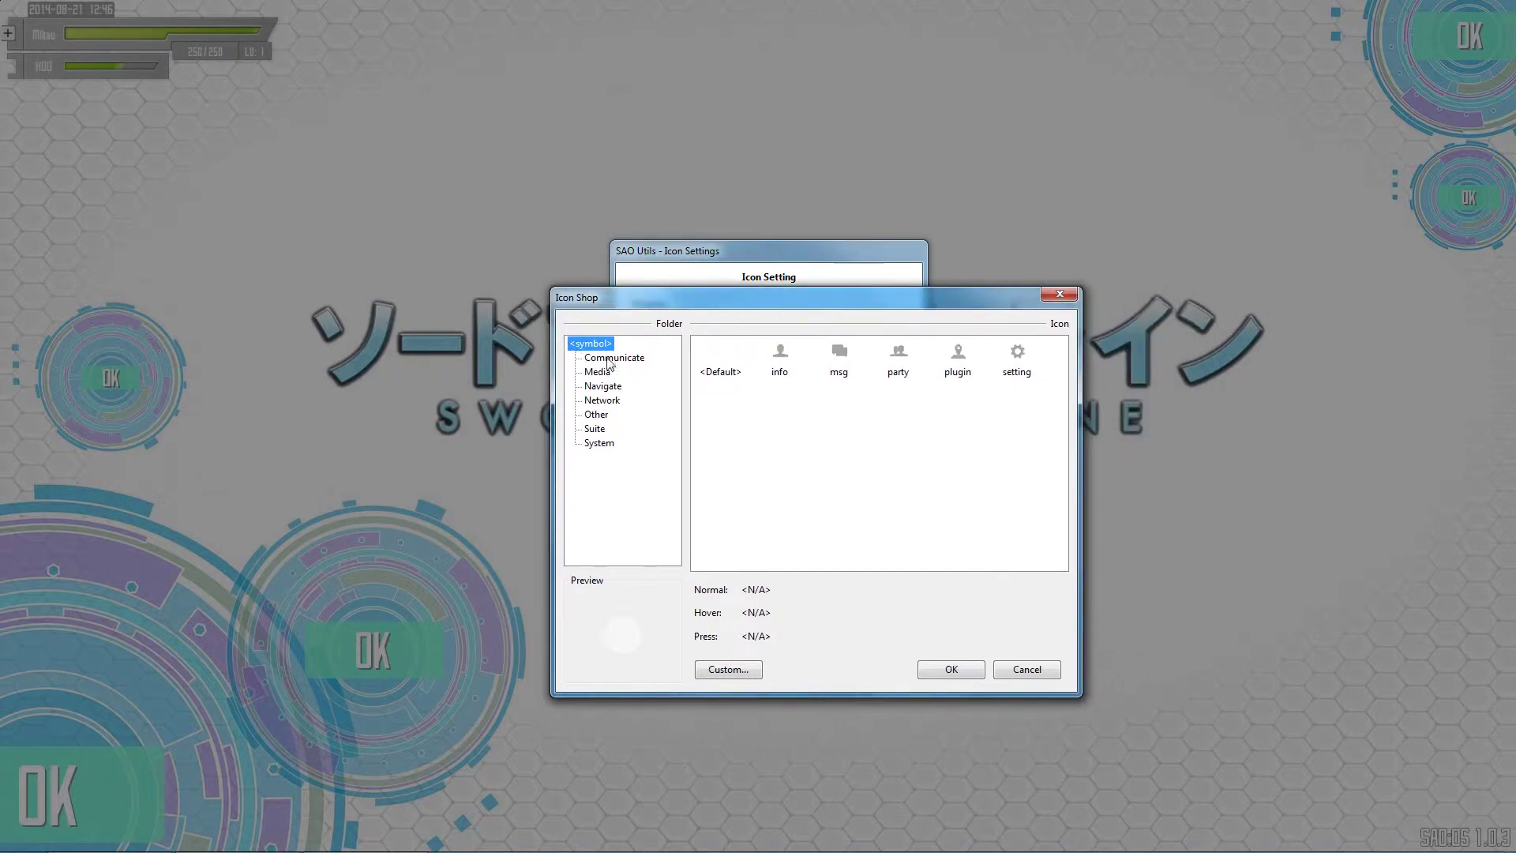
click(609, 358)
click(608, 371)
click(608, 386)
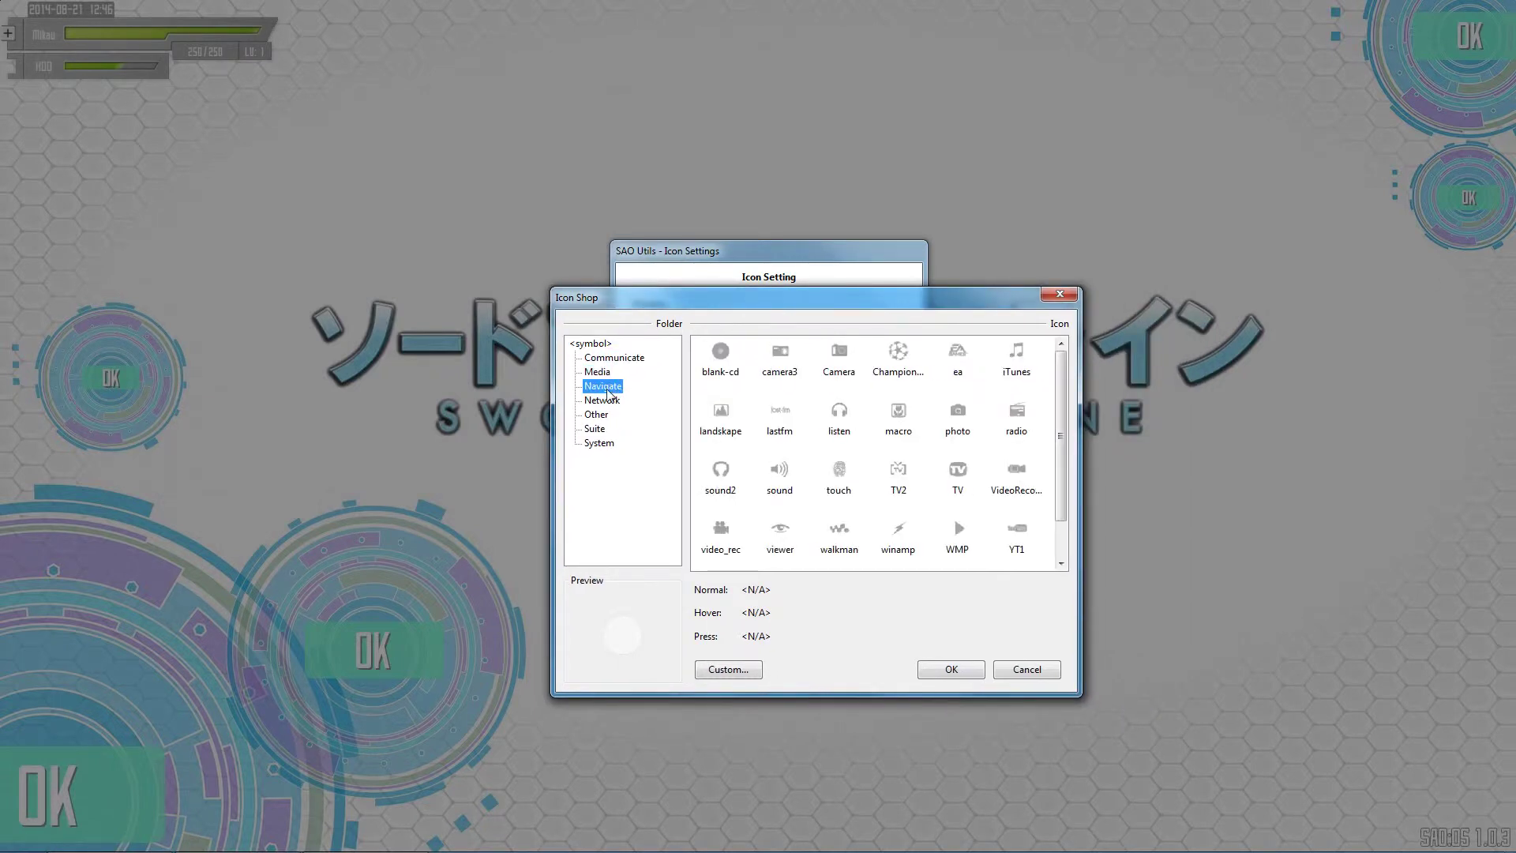
click(608, 400)
click(608, 414)
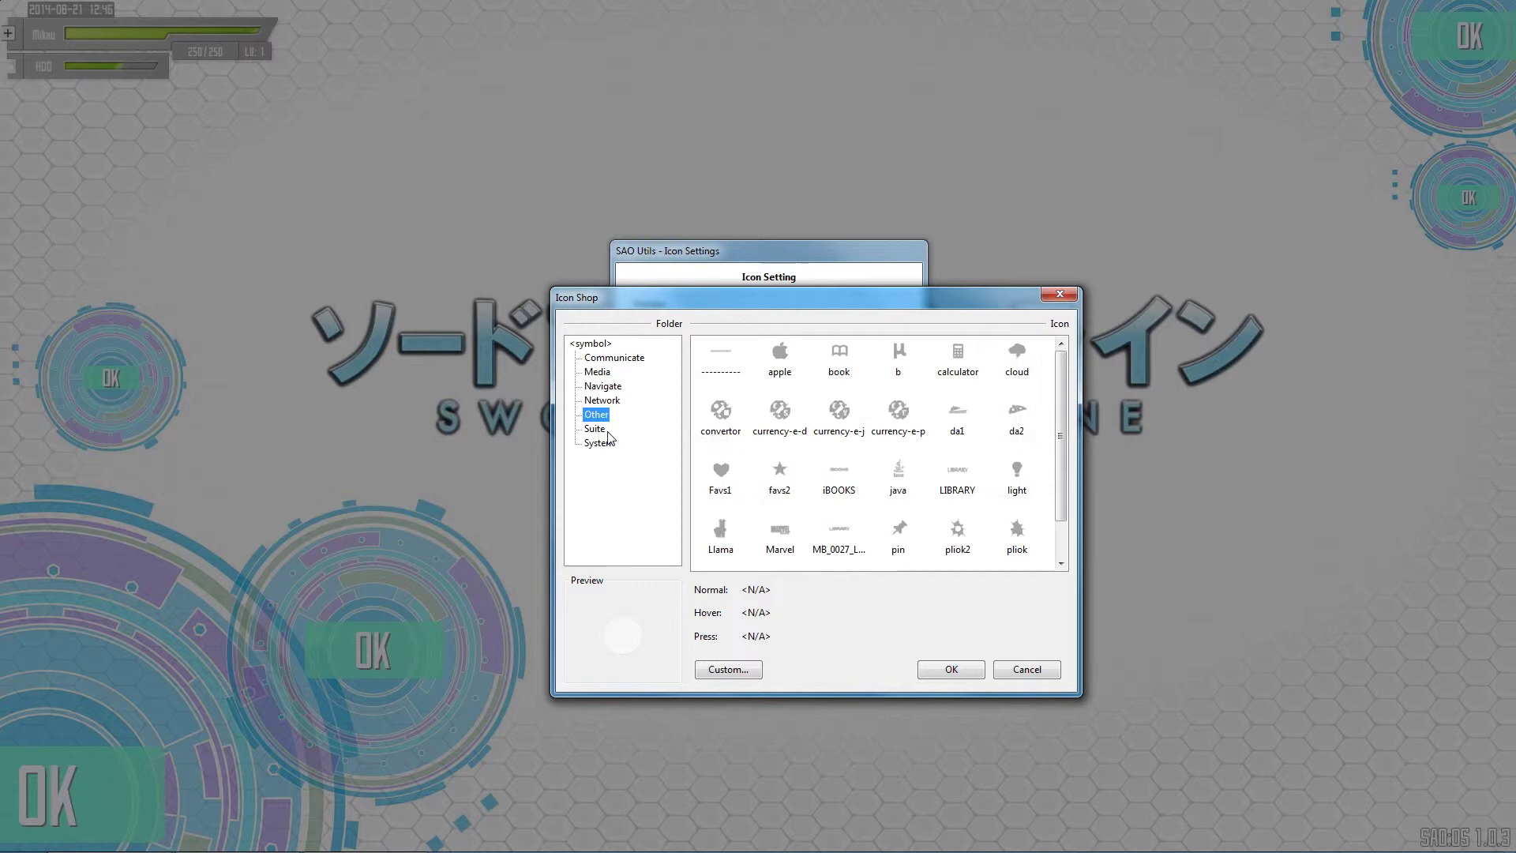
click(604, 431)
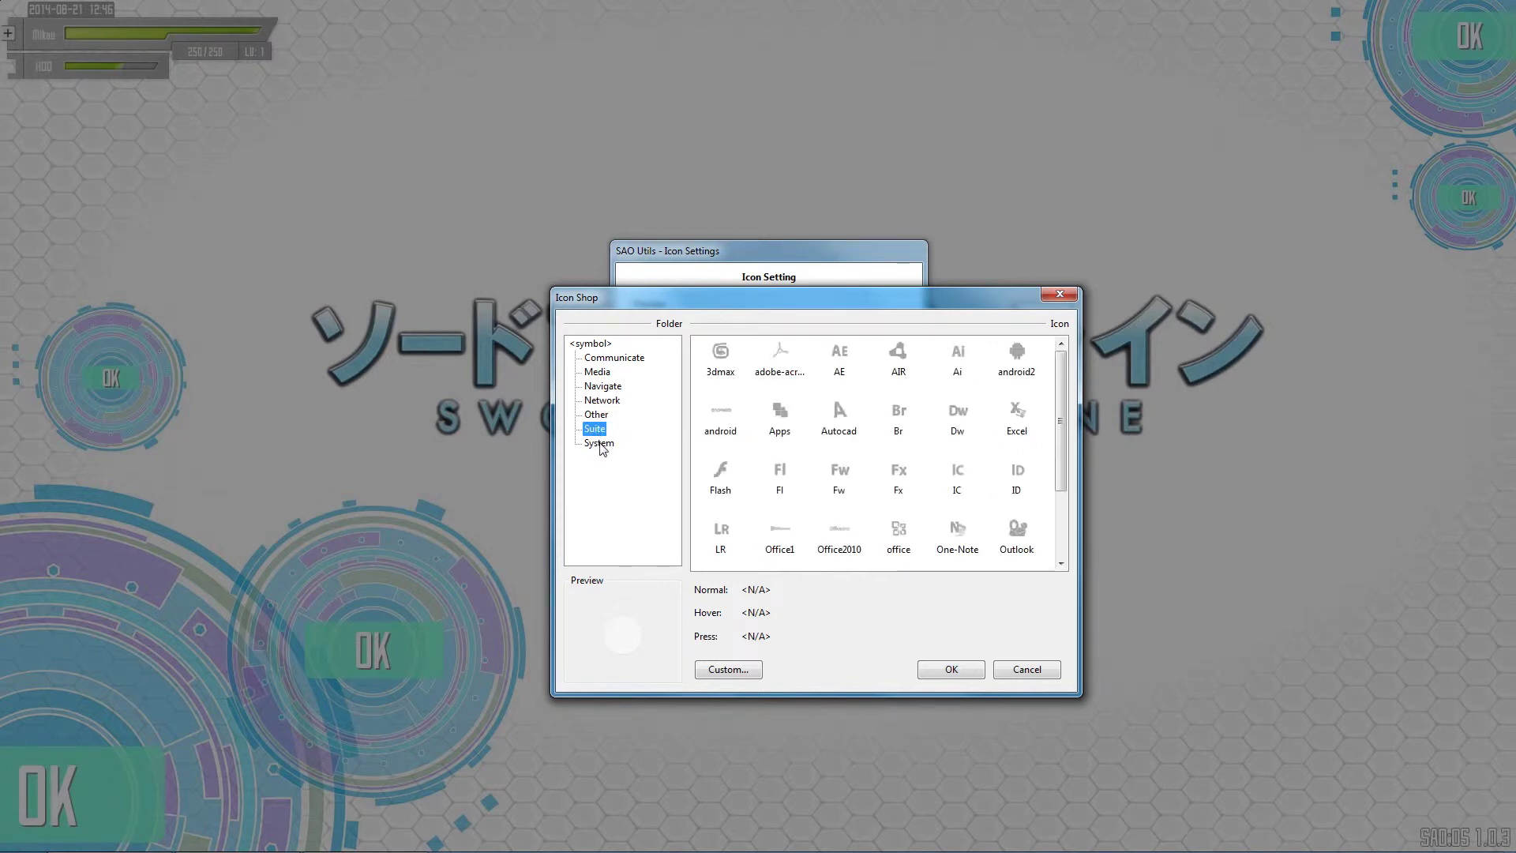
click(601, 445)
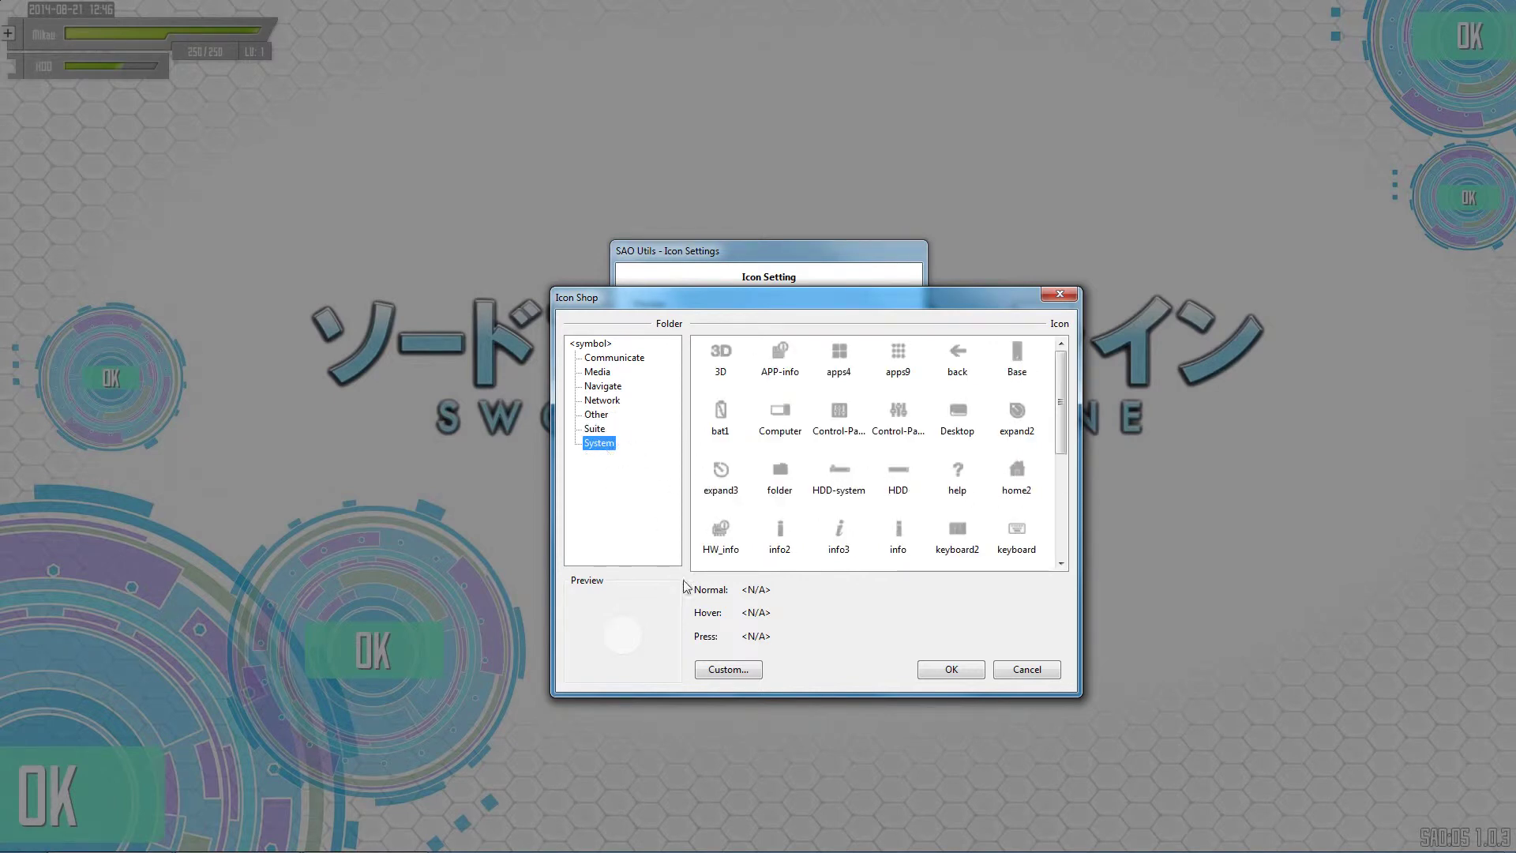
click(736, 667)
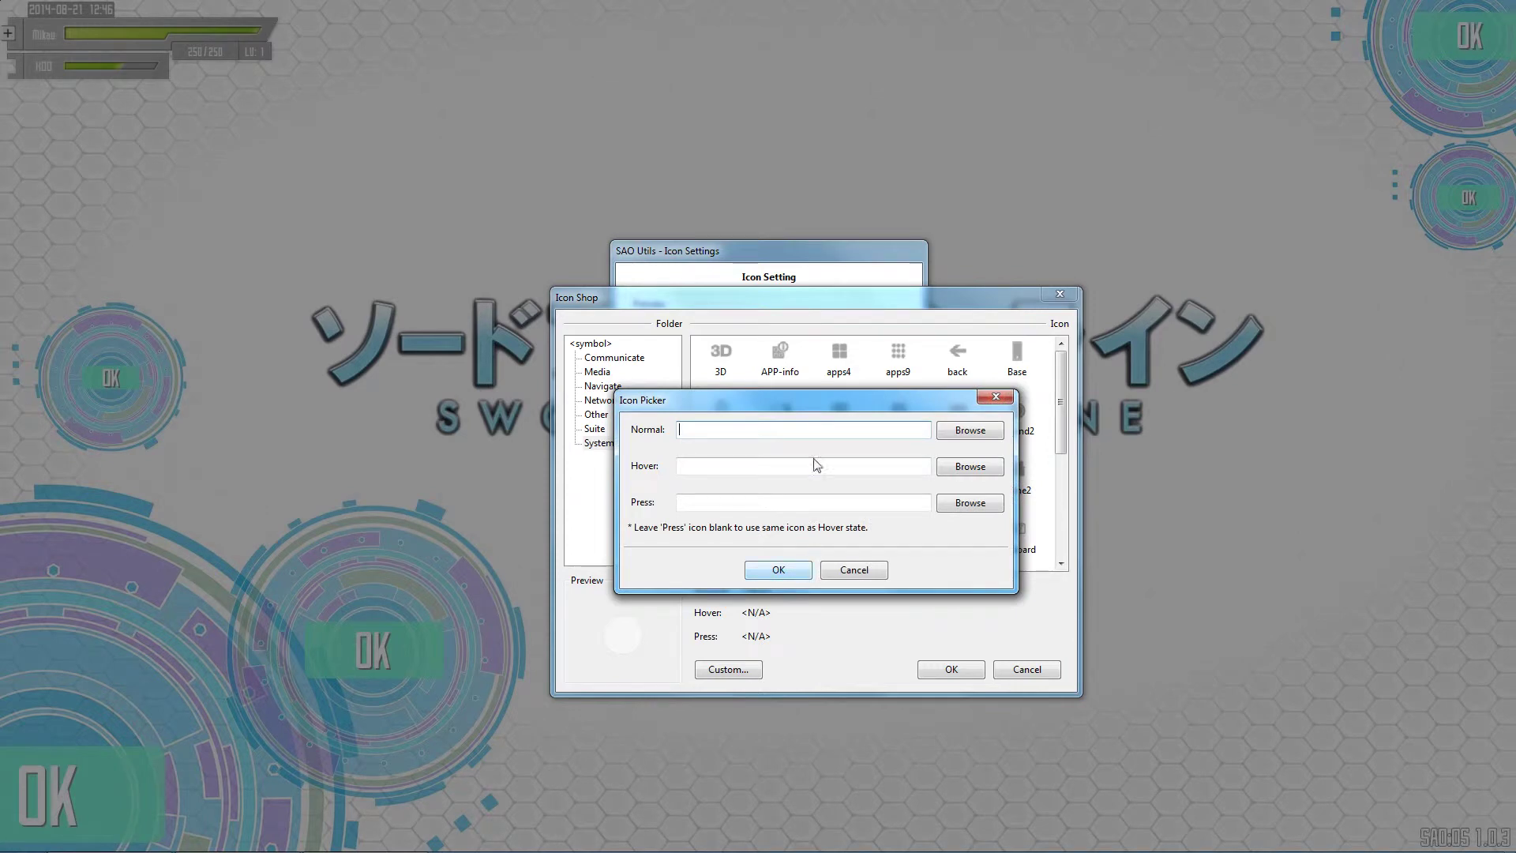
click(996, 396)
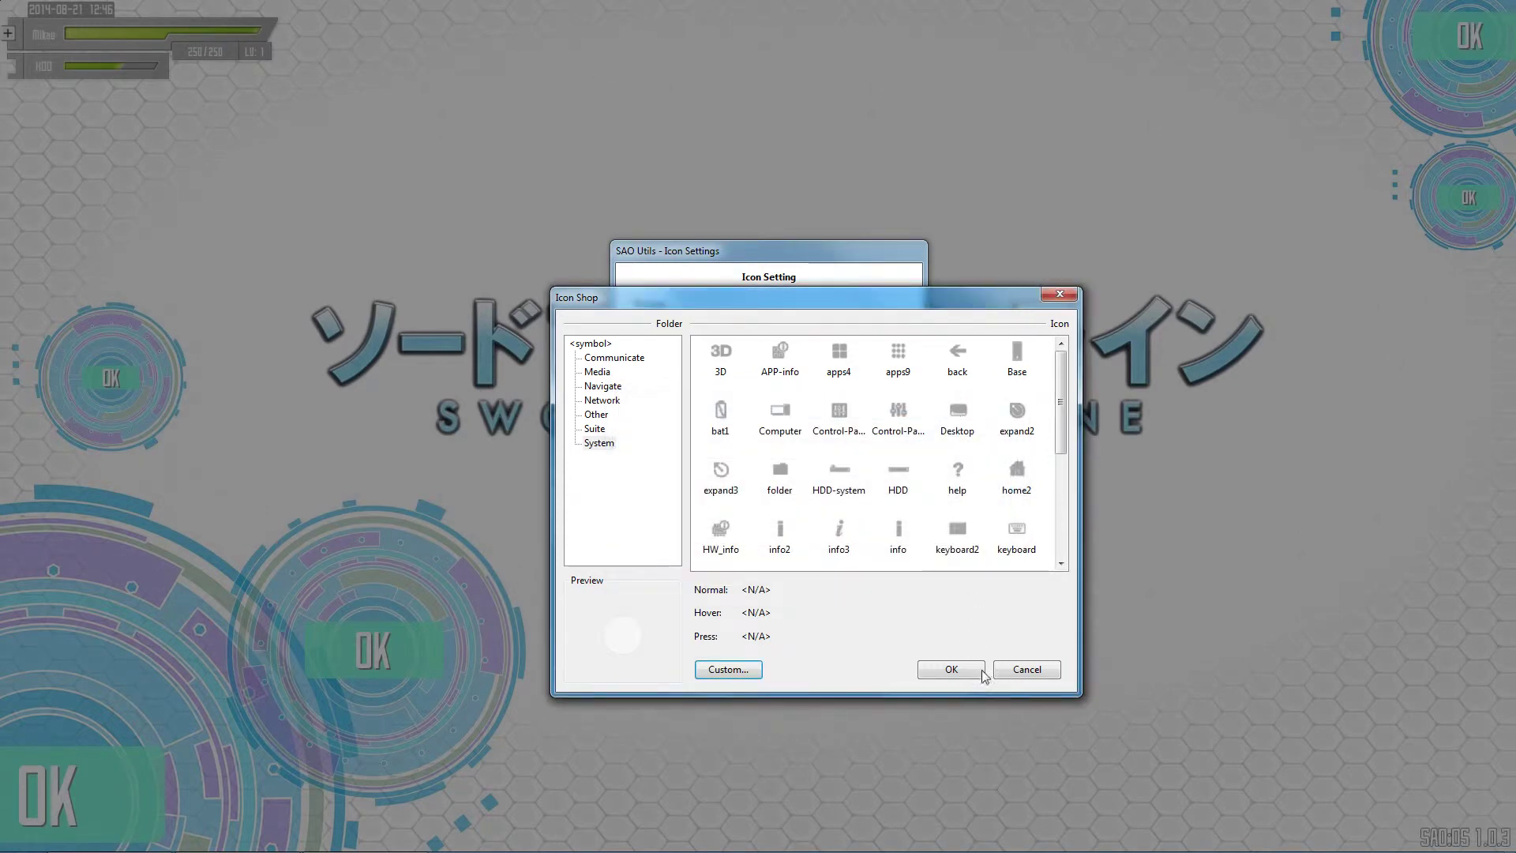
click(1012, 668)
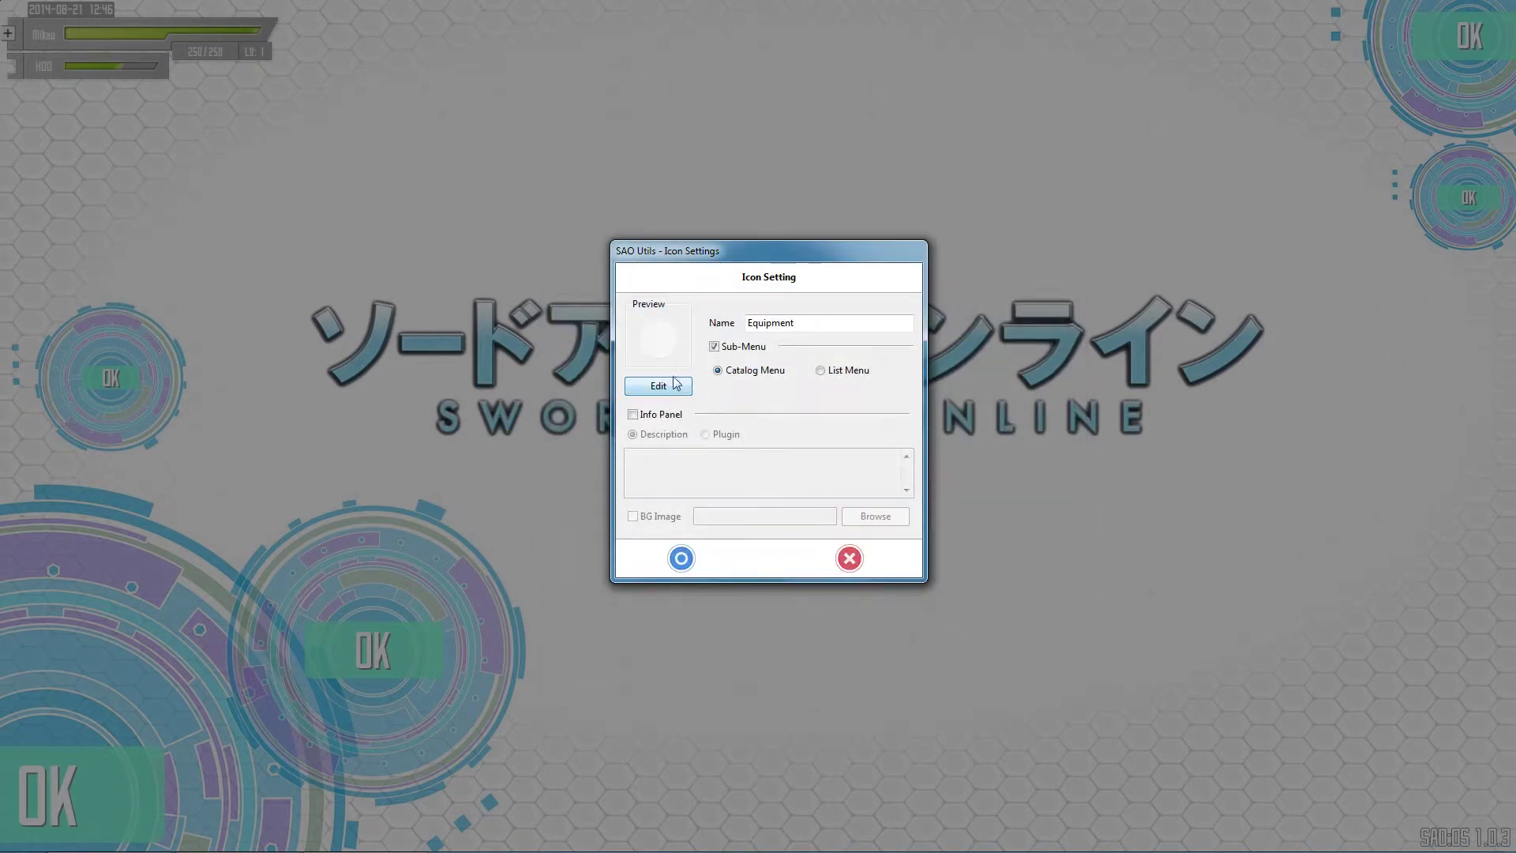
Step: Enable the Equipment item's info panel and enter the description 'This is your SA'
click(634, 415)
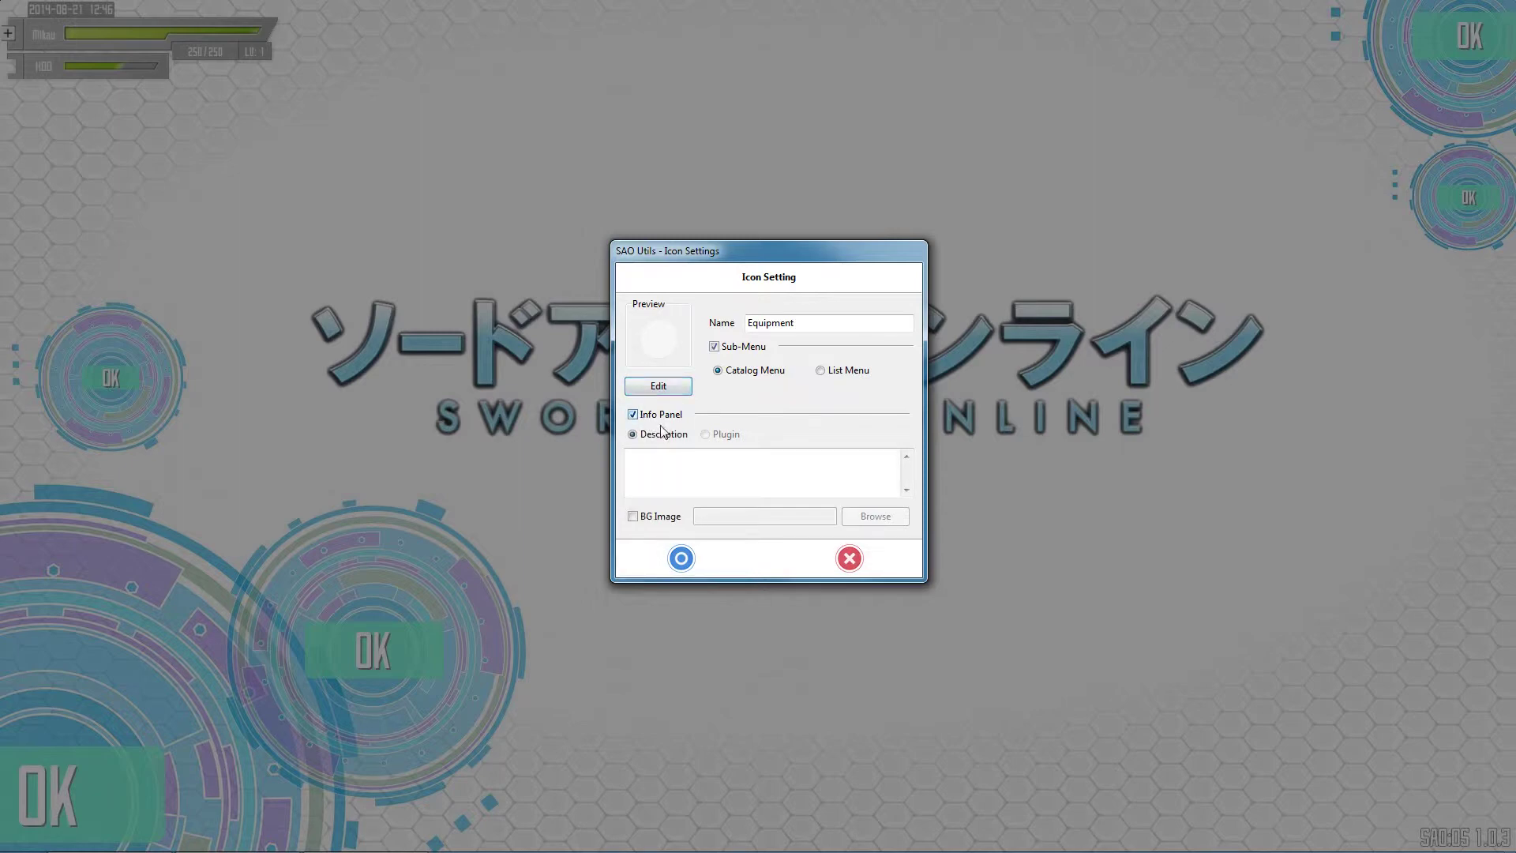
click(632, 458)
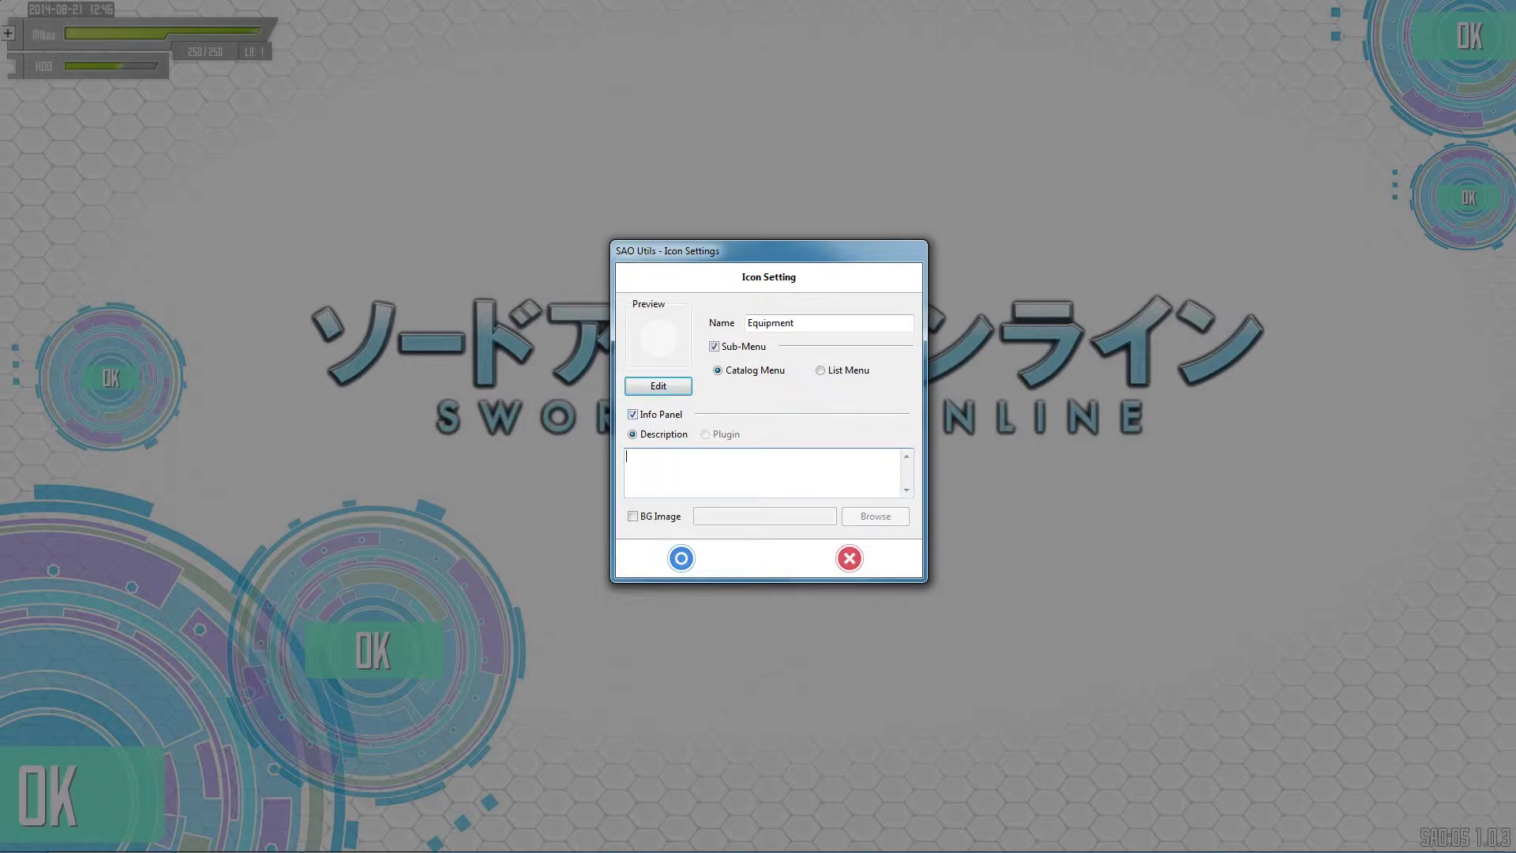
text(This is your SAO Equipment!)
Step: Enable a background image for the item and browse to the SAO Utils Images folder
click(634, 517)
click(862, 520)
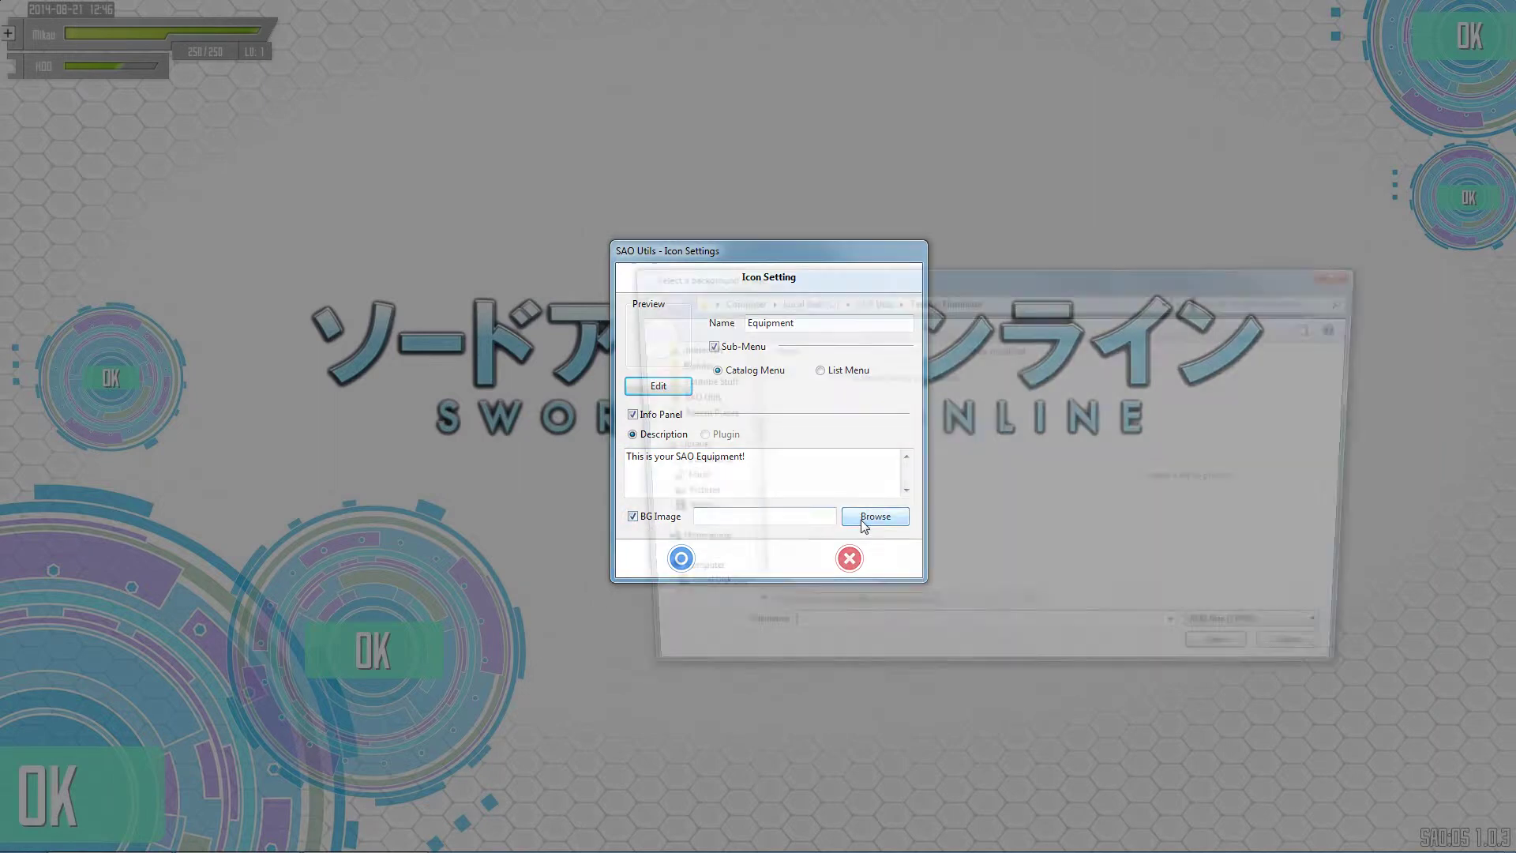
click(866, 299)
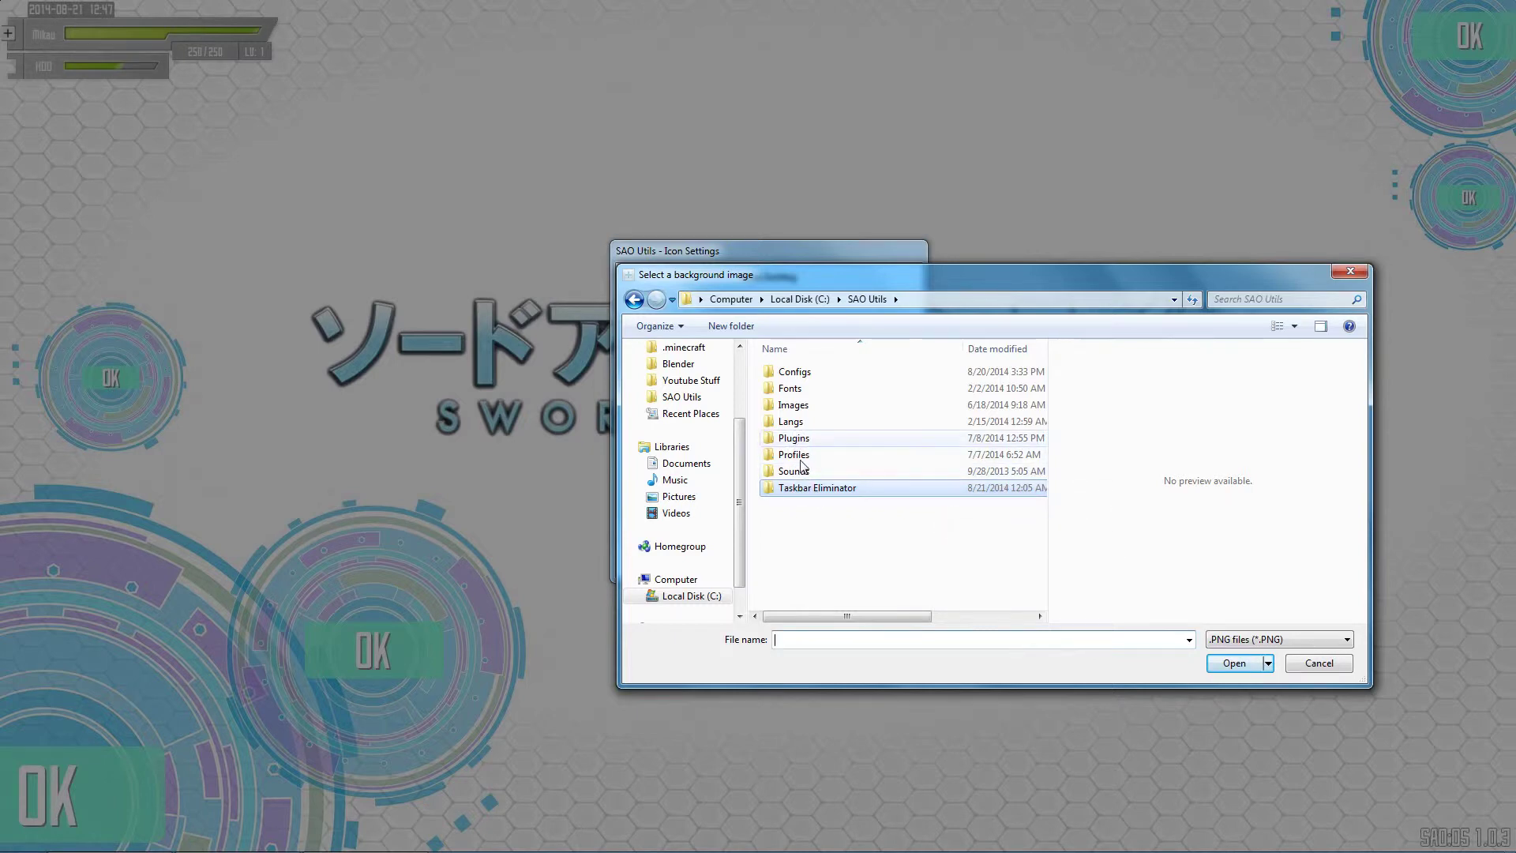
click(801, 405)
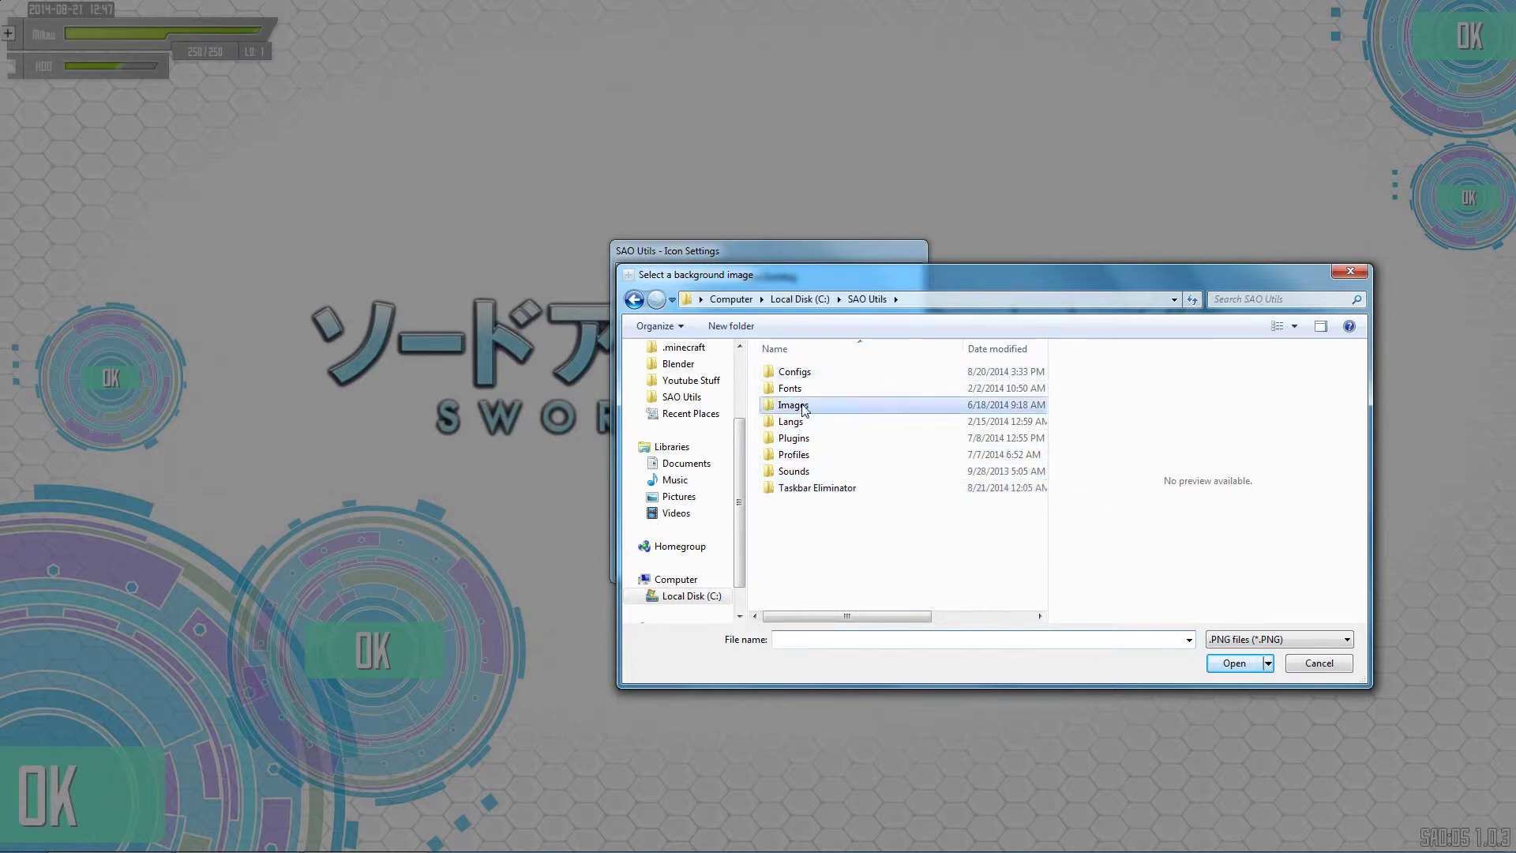
double_click(801, 406)
Step: Look through the background and symbol subfolders, then select info.png in etc
double_click(799, 373)
scroll(973, 444, down, 1)
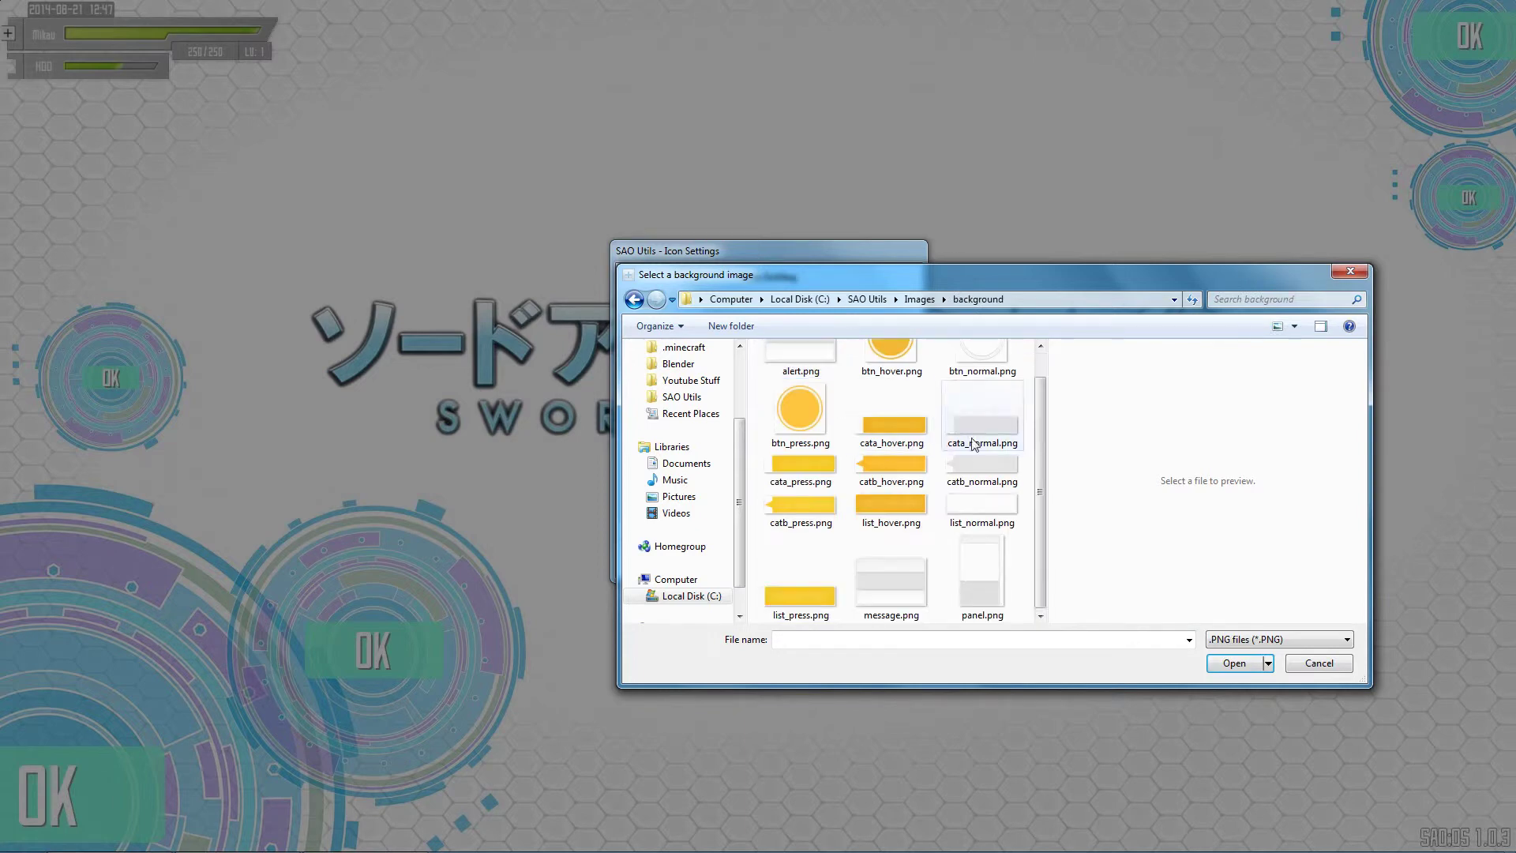
scroll(1018, 411, up, 1)
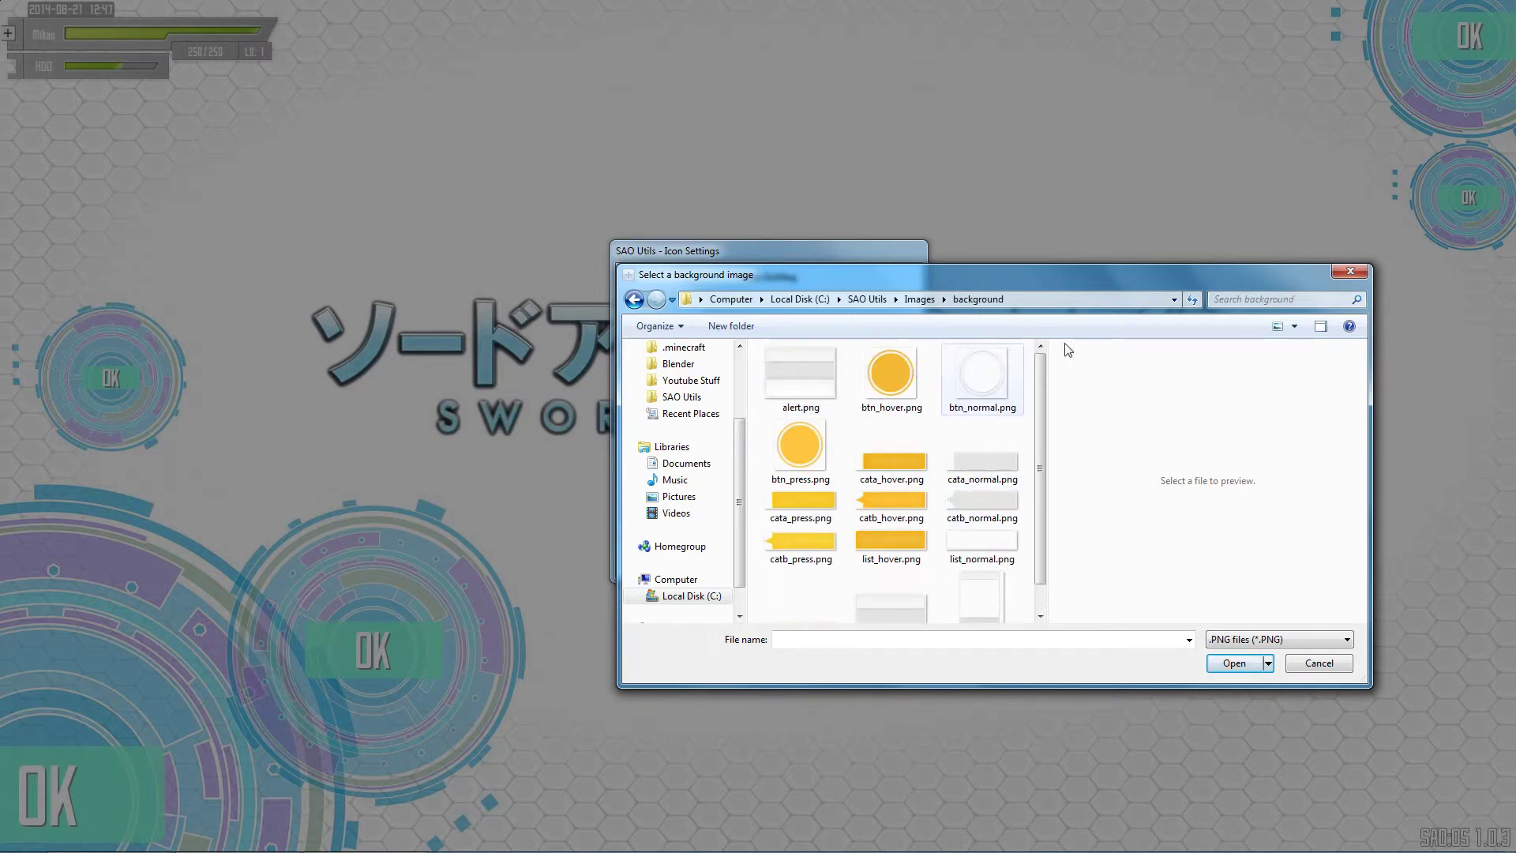
click(919, 300)
double_click(796, 419)
scroll(892, 450, down, 2)
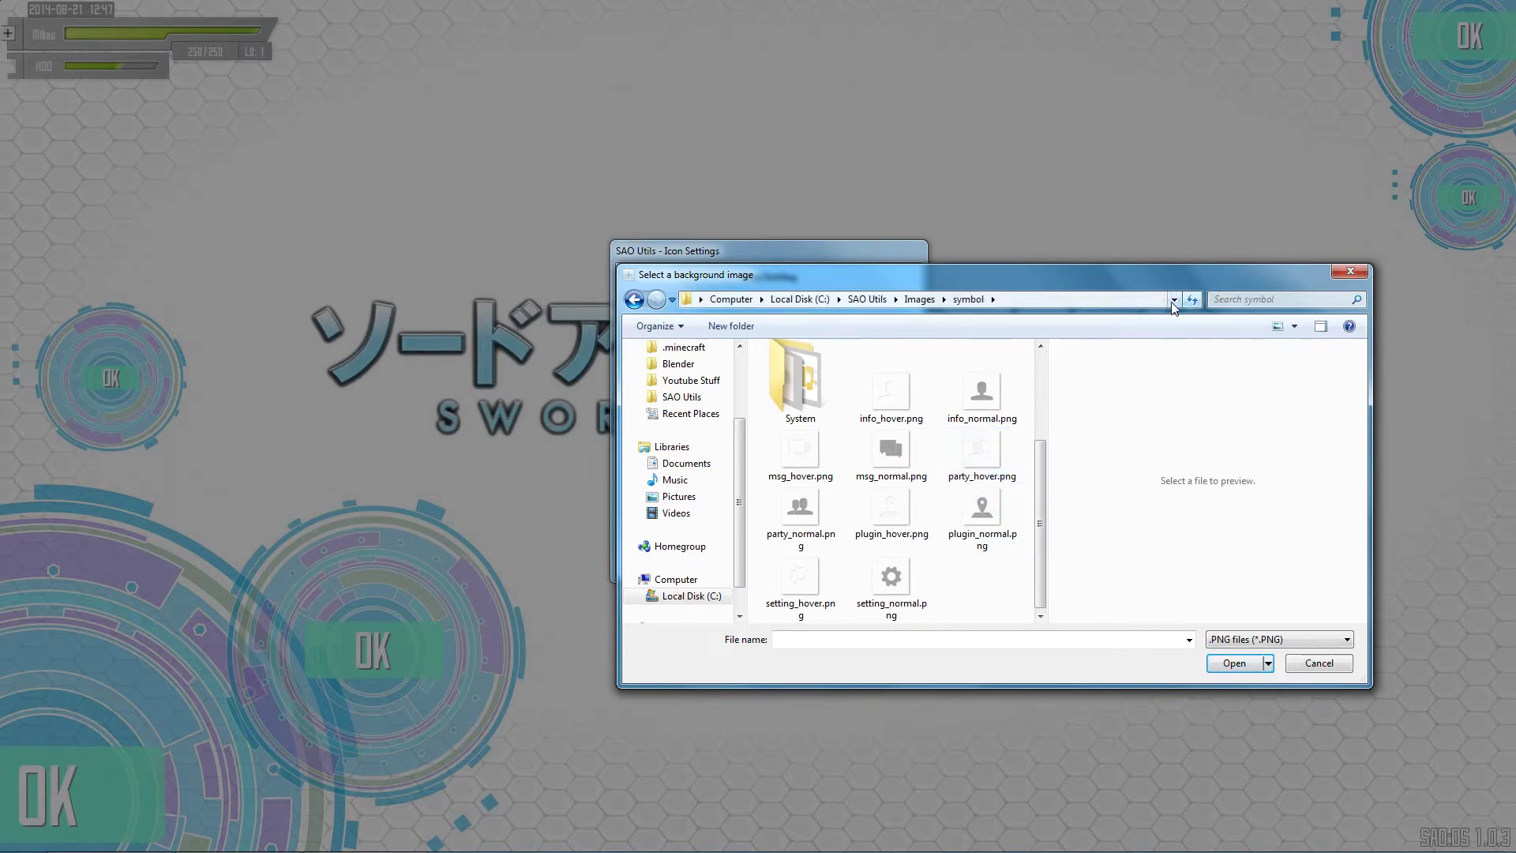
click(926, 304)
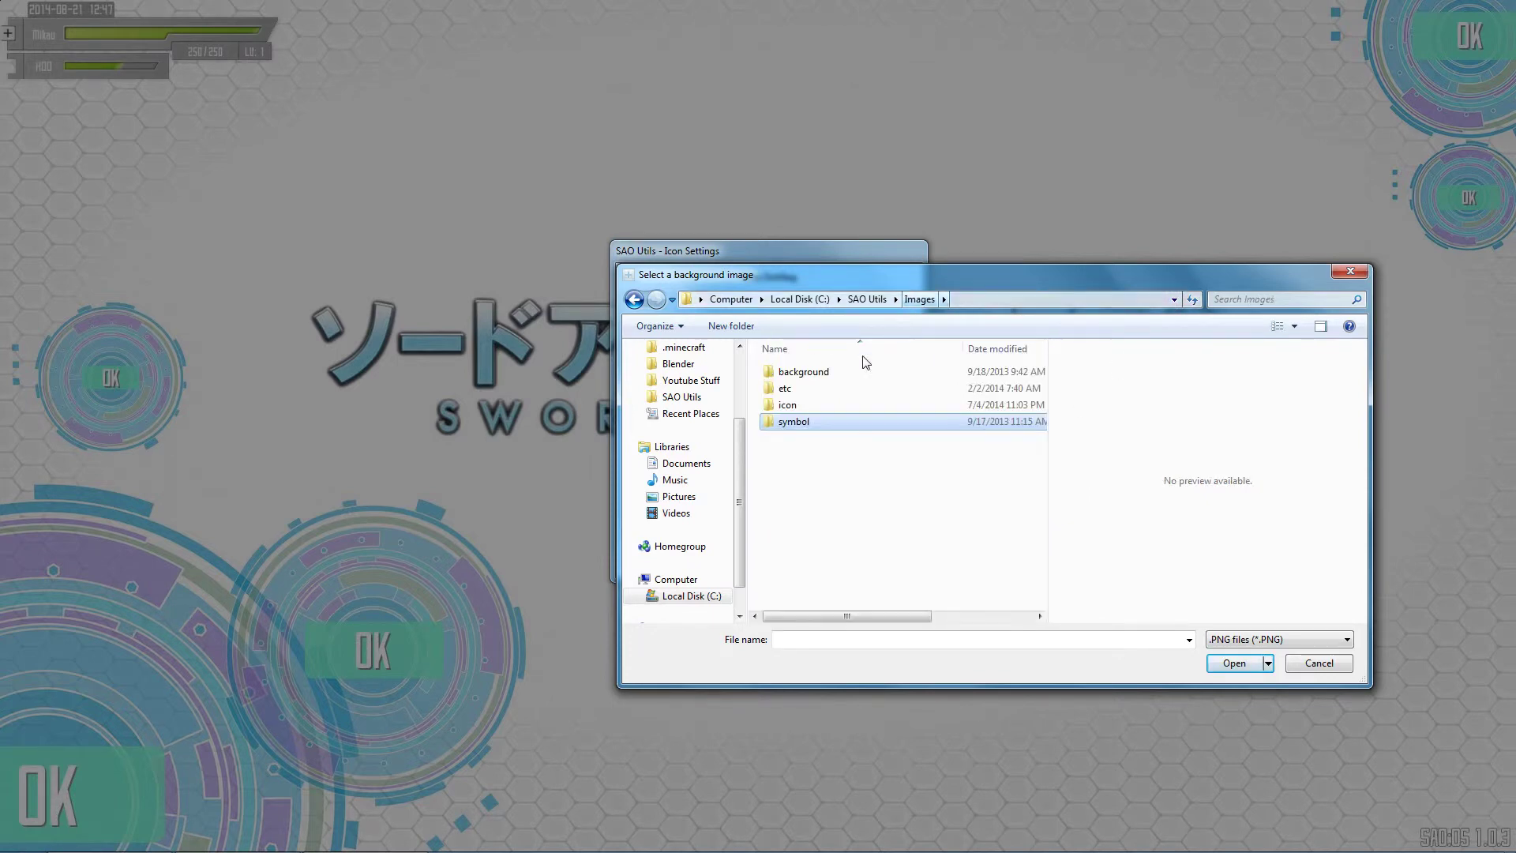
double_click(795, 385)
scroll(900, 403, down, 5)
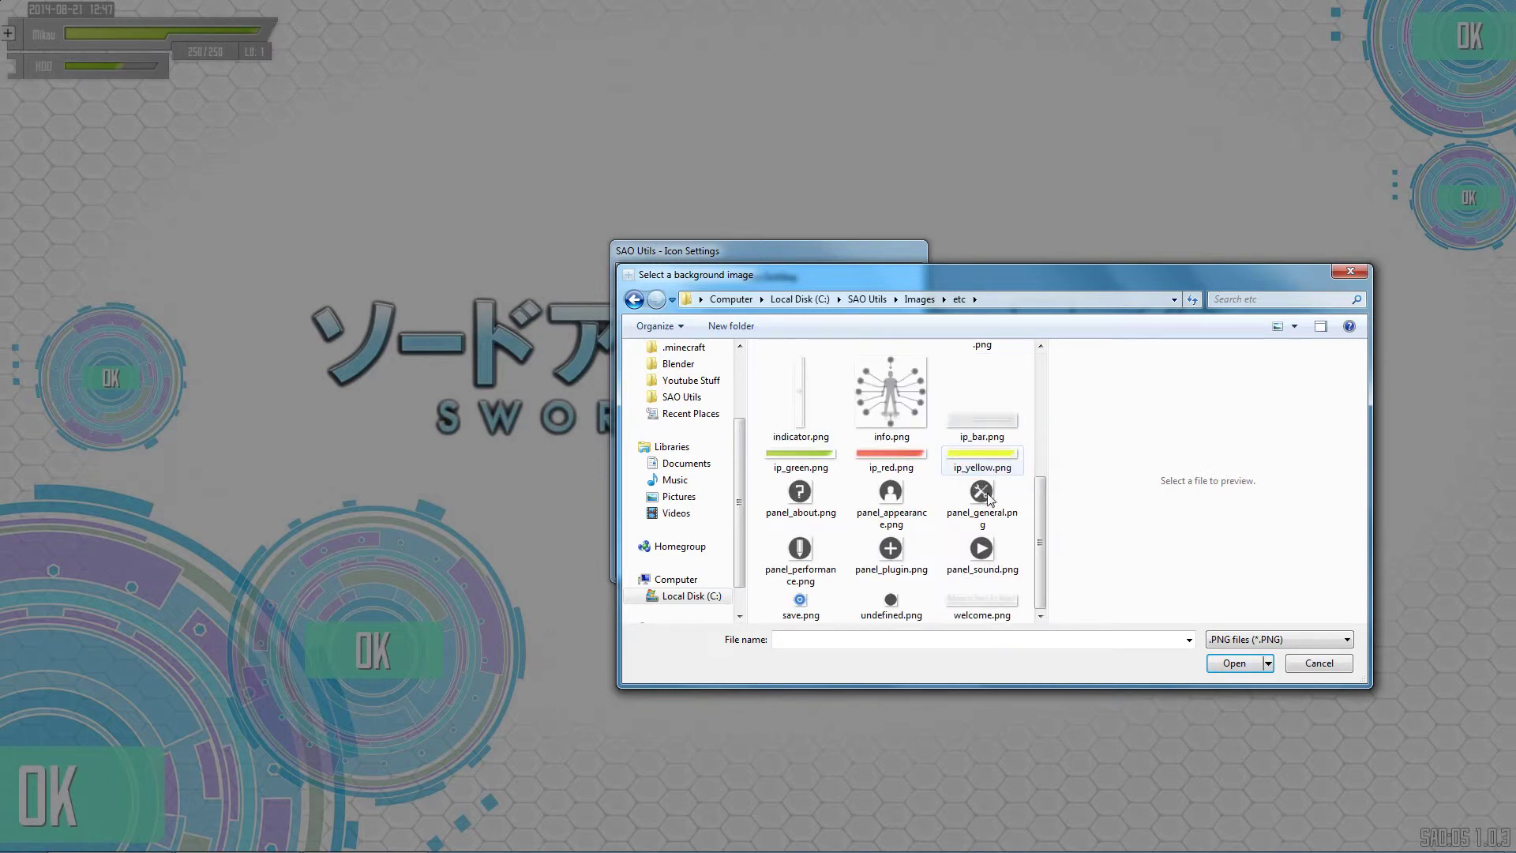
click(904, 403)
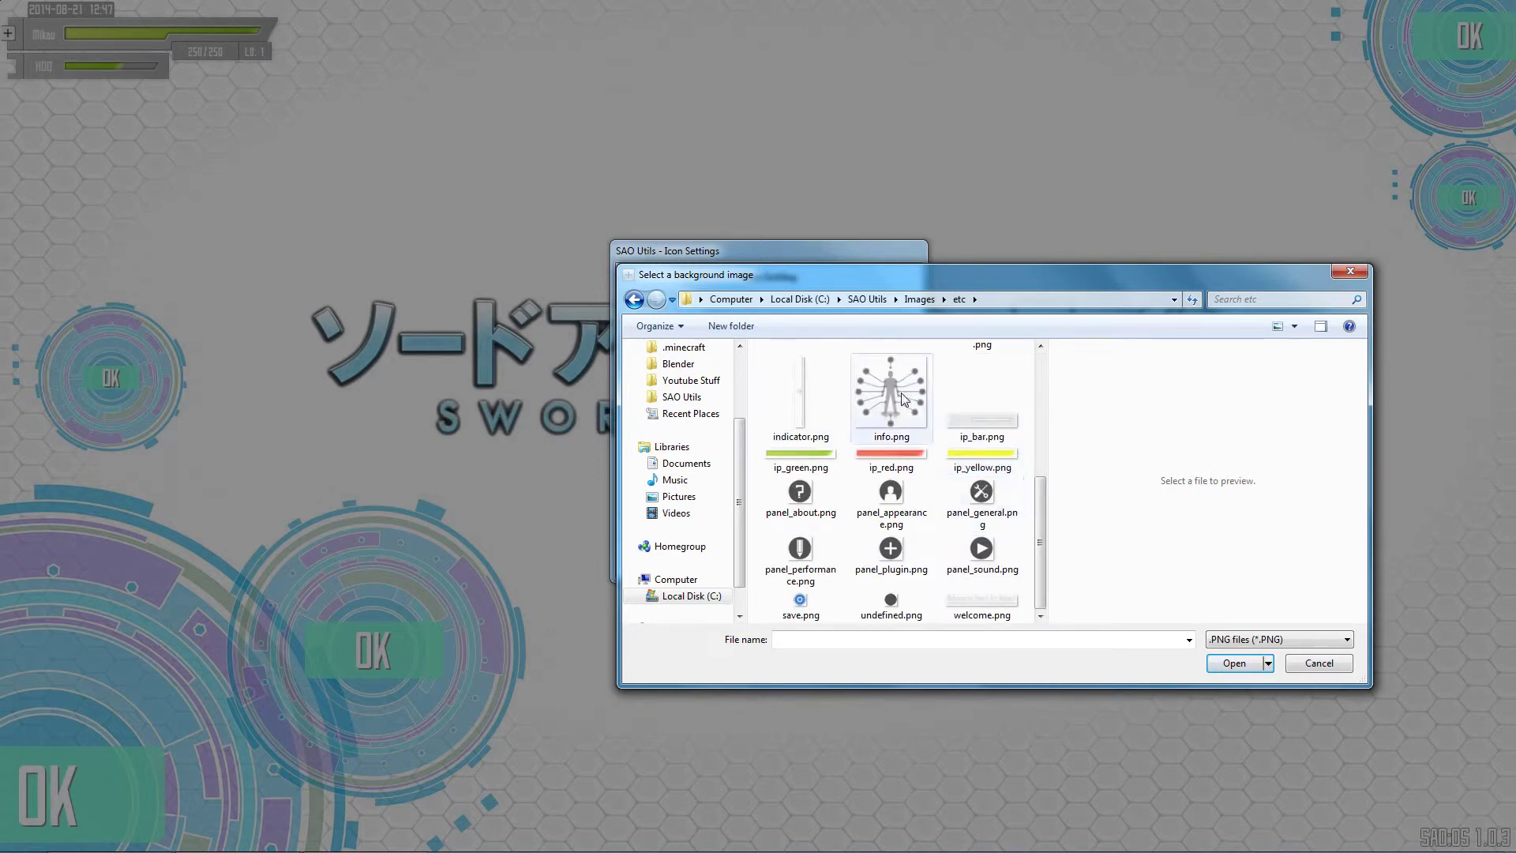
Step: Confirm info.png, save the Equipment item, and check its new panel from the Start Menu
click(1222, 668)
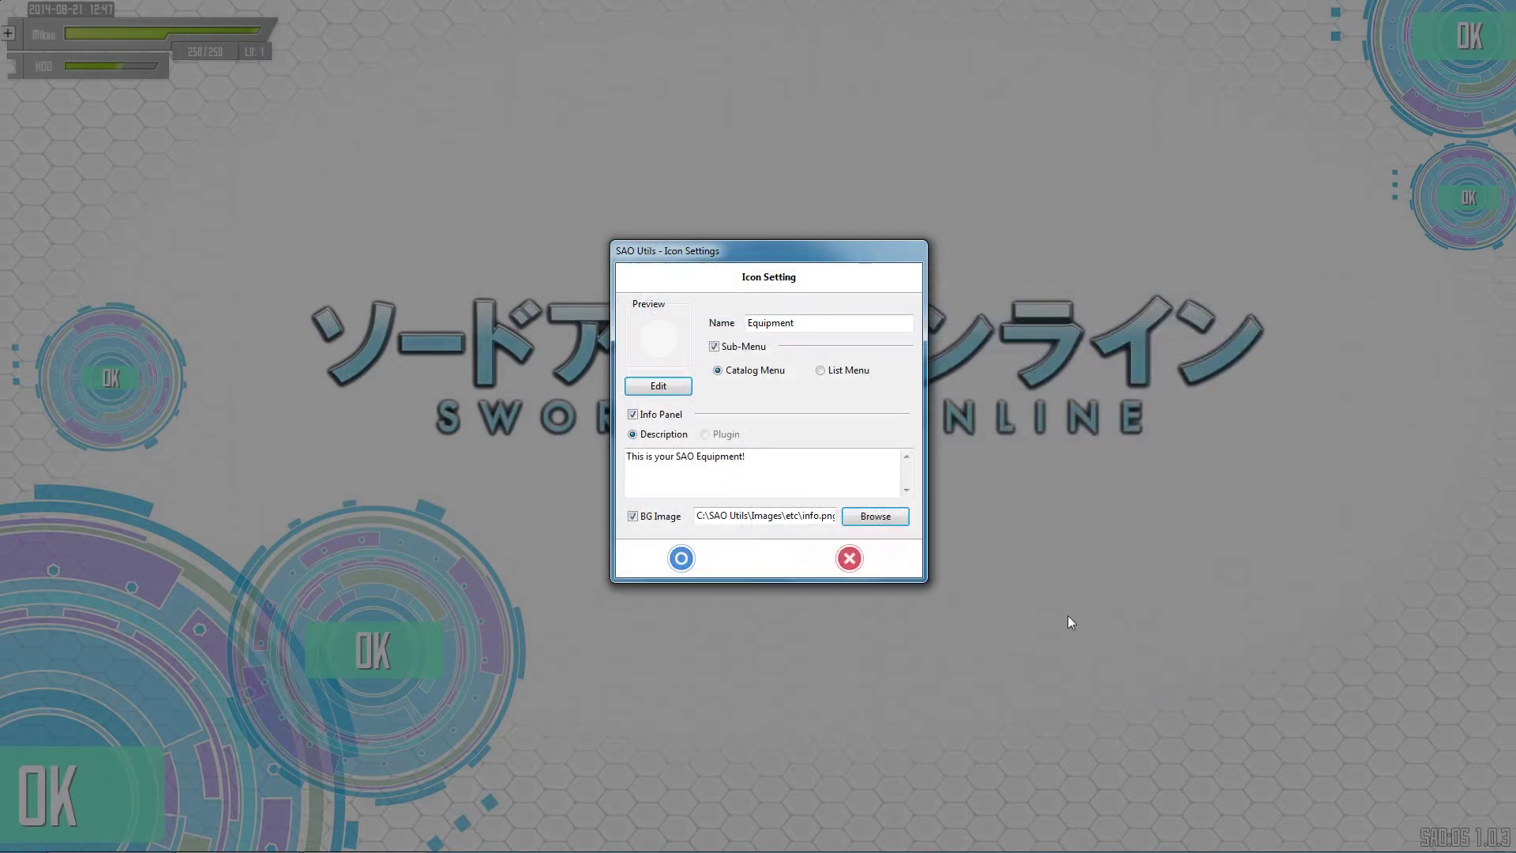
click(680, 558)
click(663, 407)
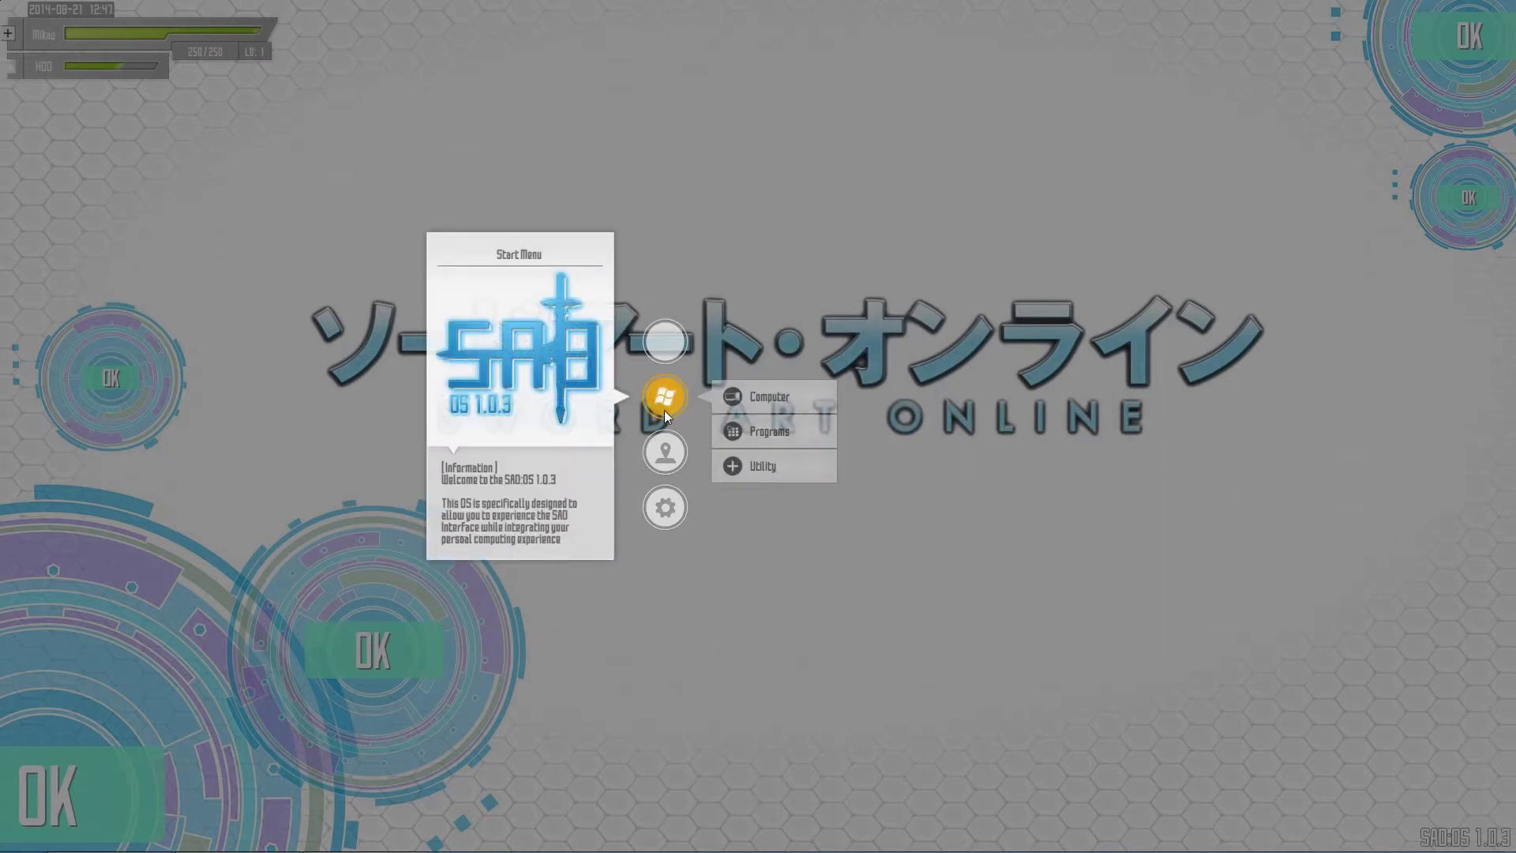
click(663, 335)
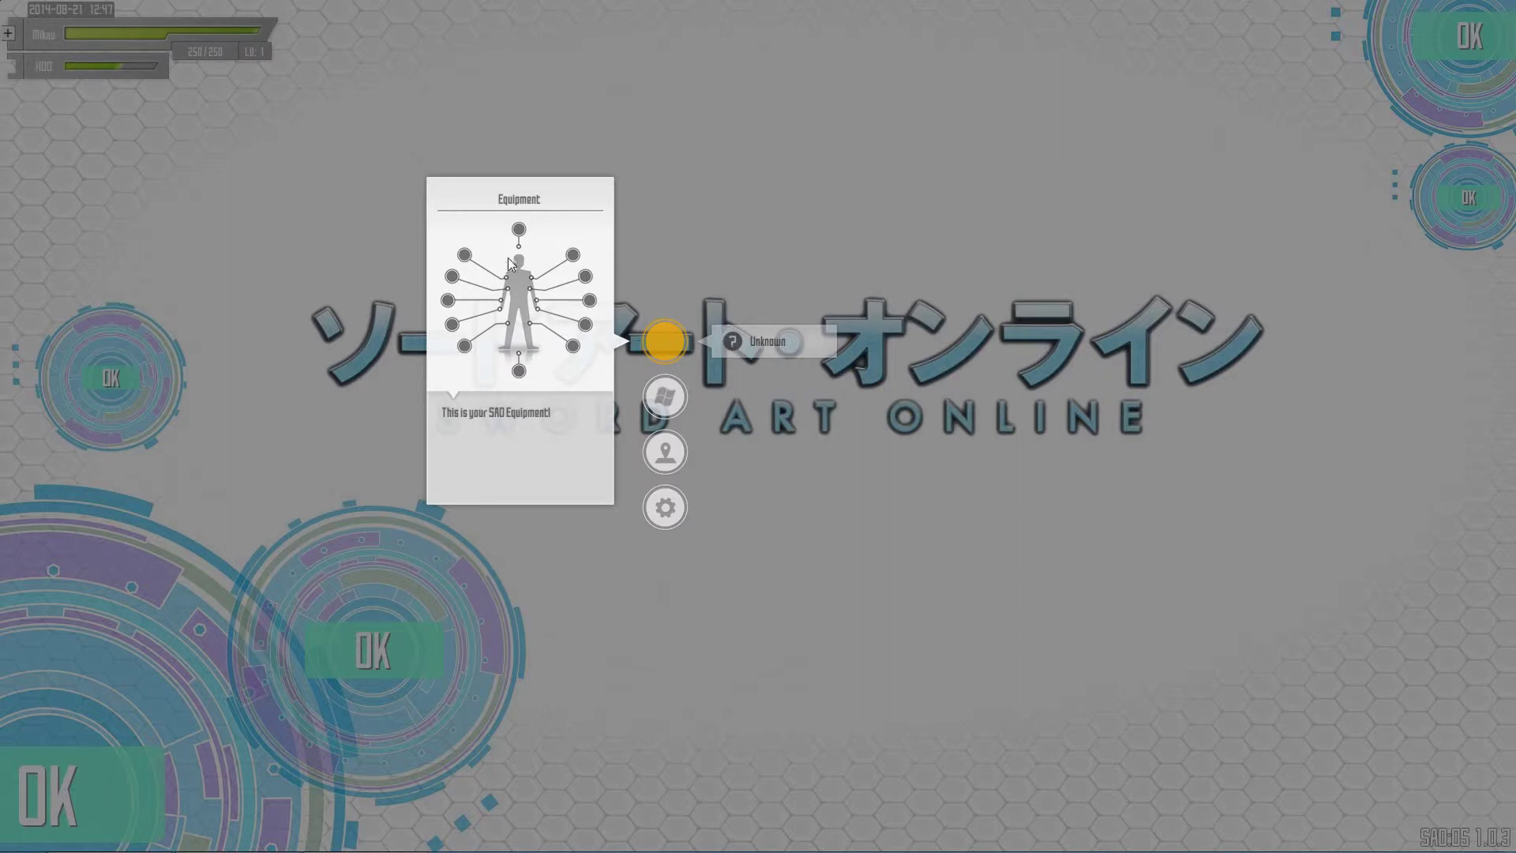
click(679, 397)
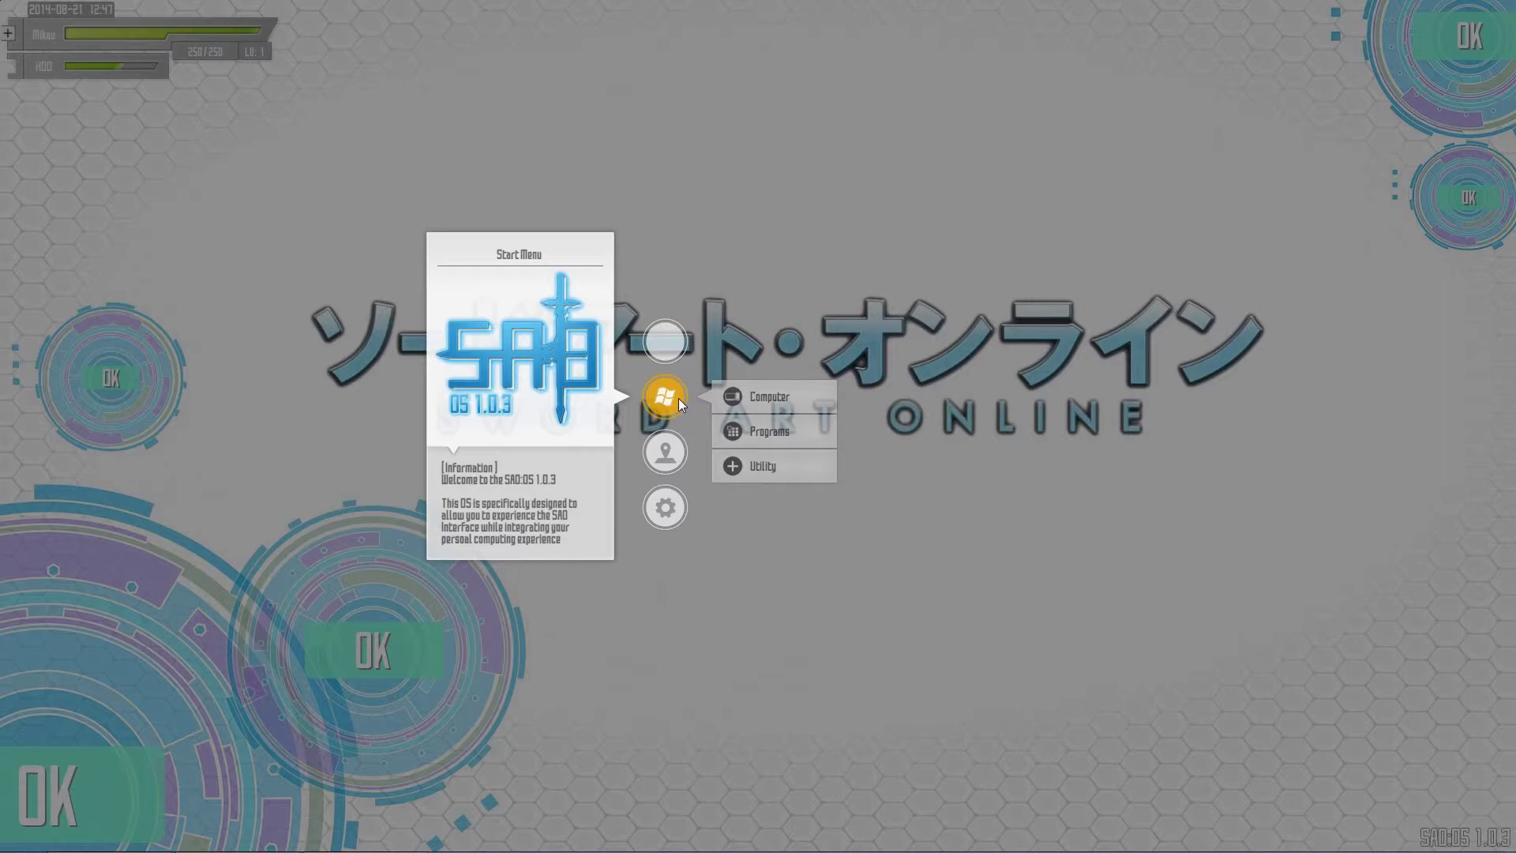
Step: Make Equipment's Unknown item a List Menu sub-menu using the Media blank-cd icon
click(663, 346)
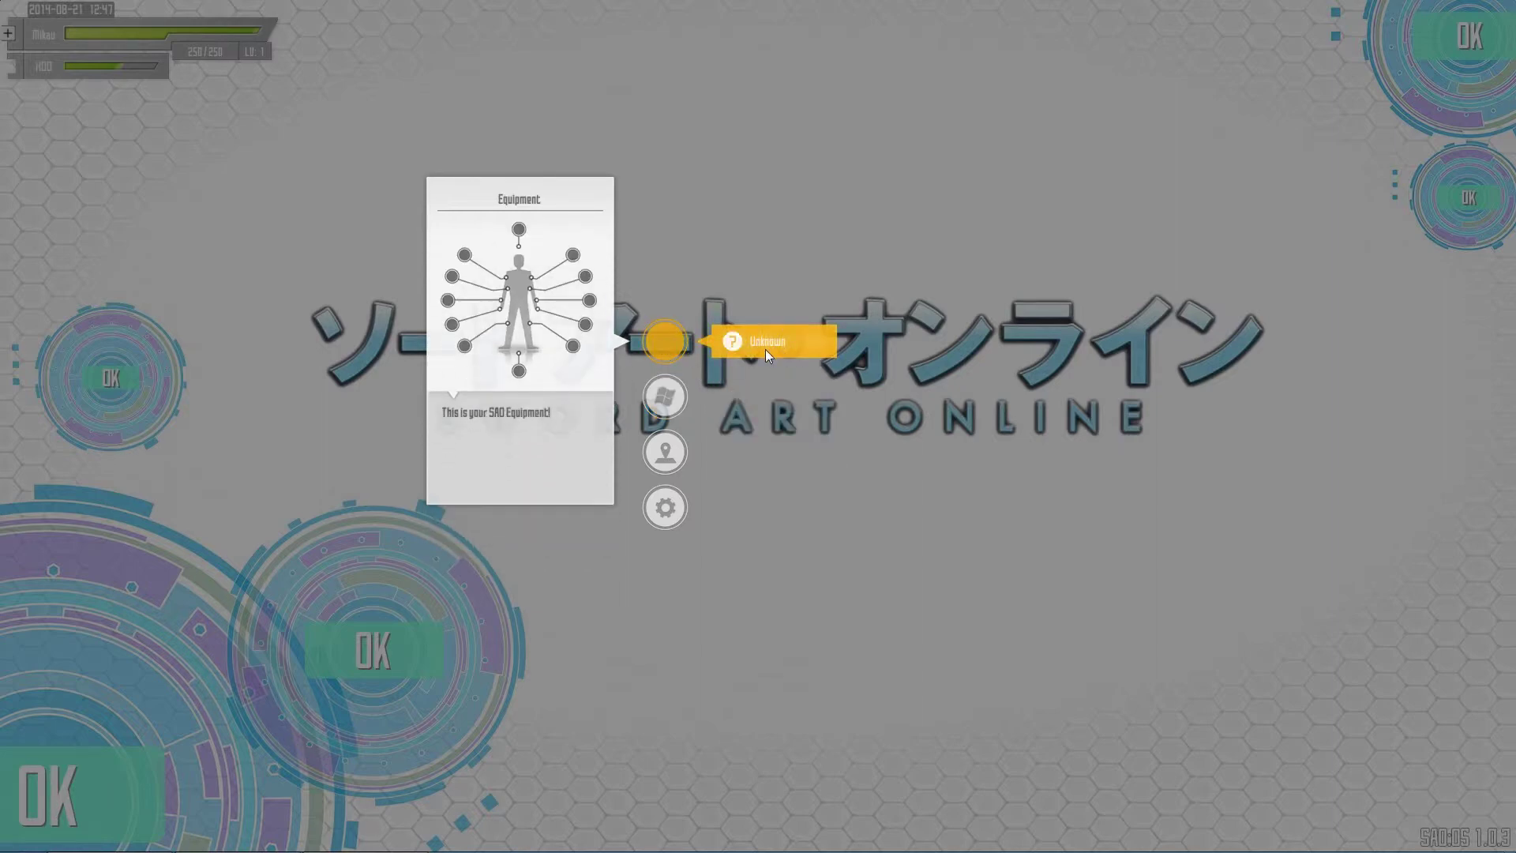
click(788, 342)
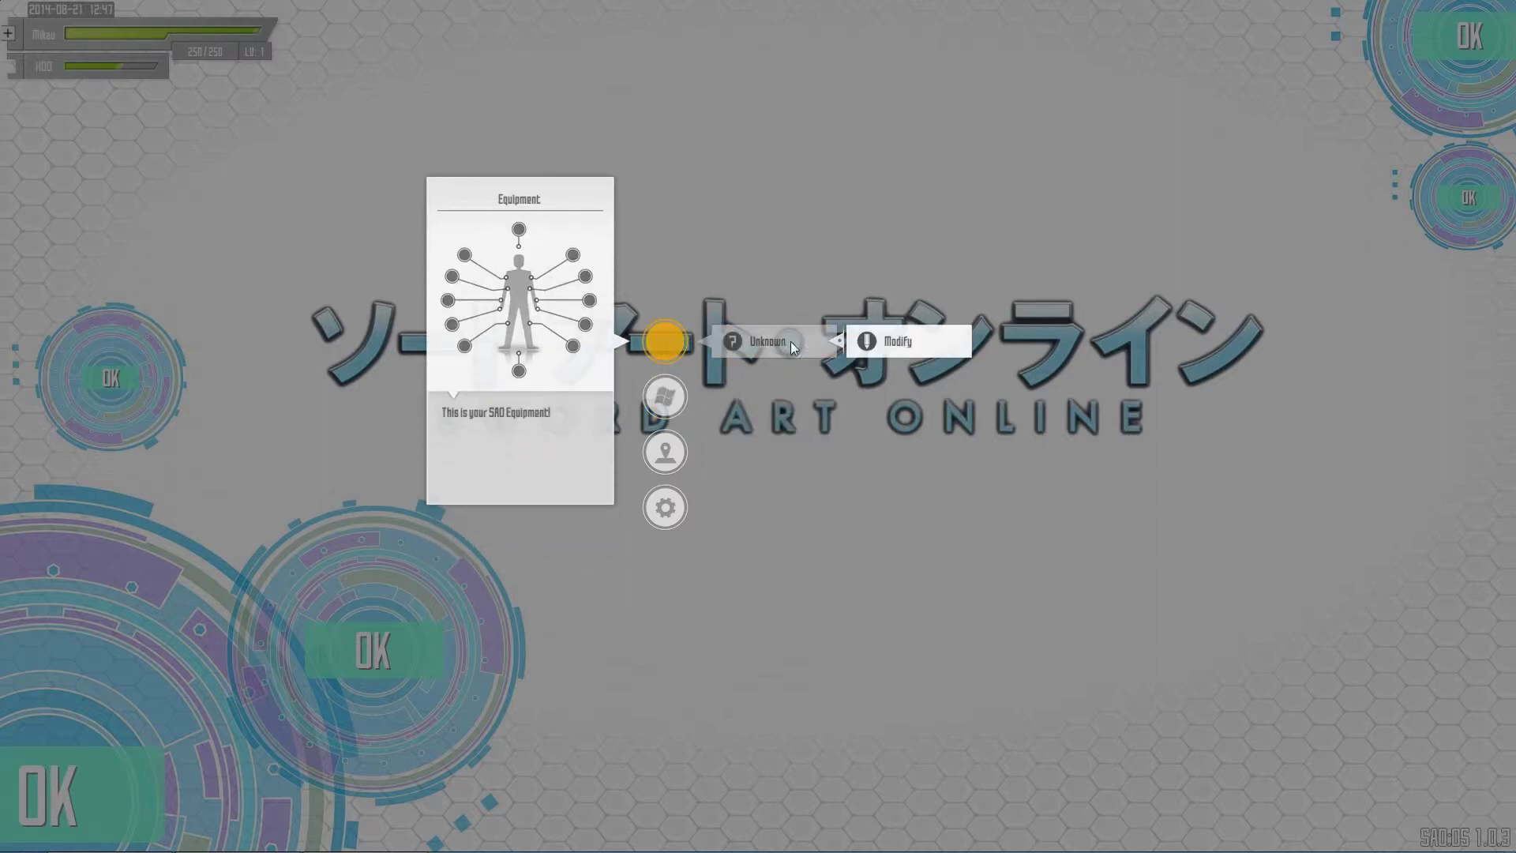
click(897, 341)
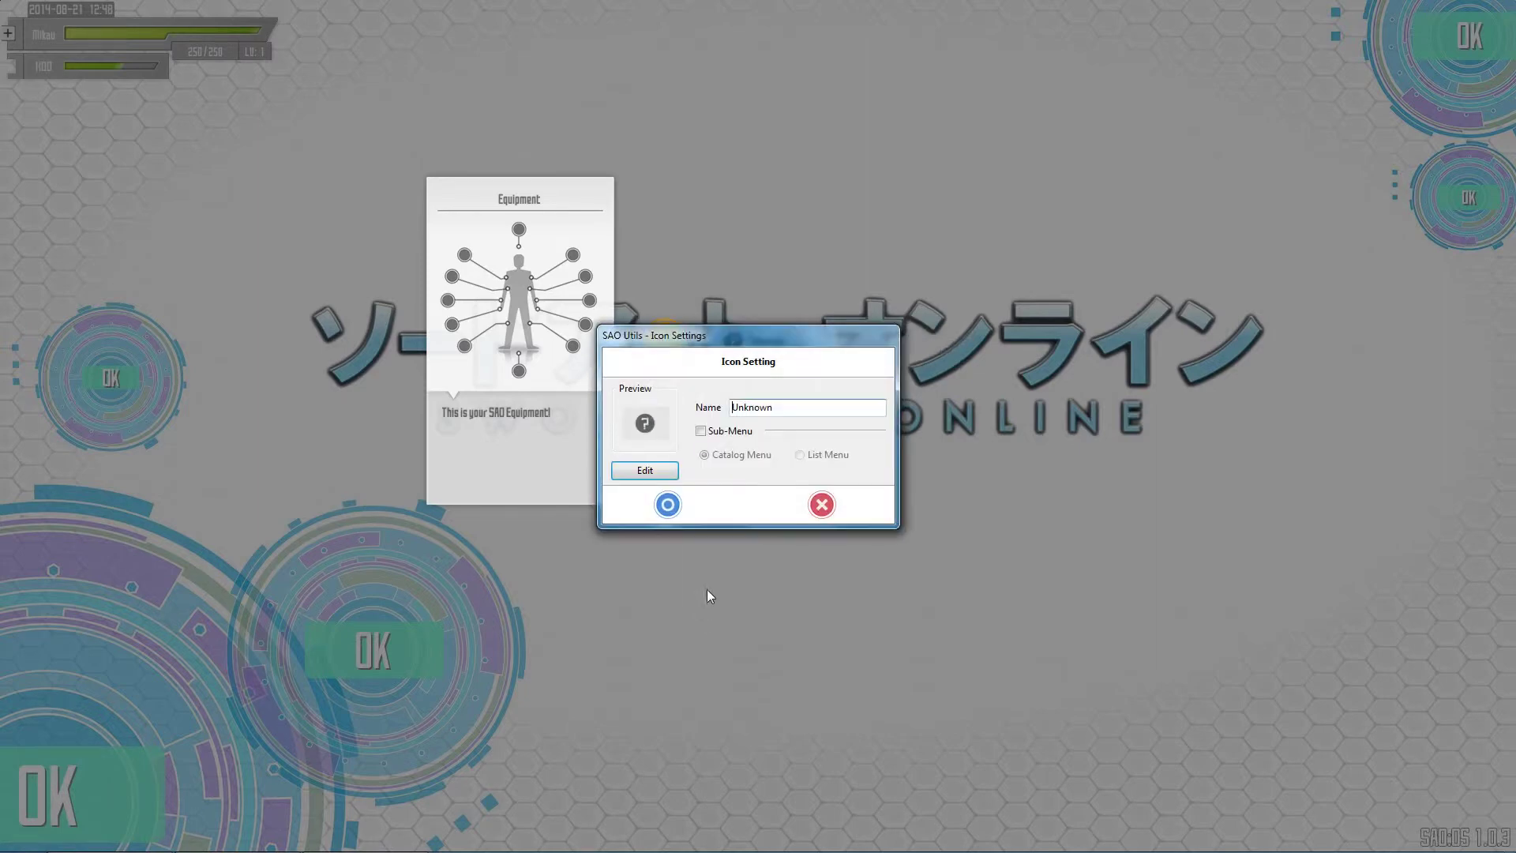
click(700, 432)
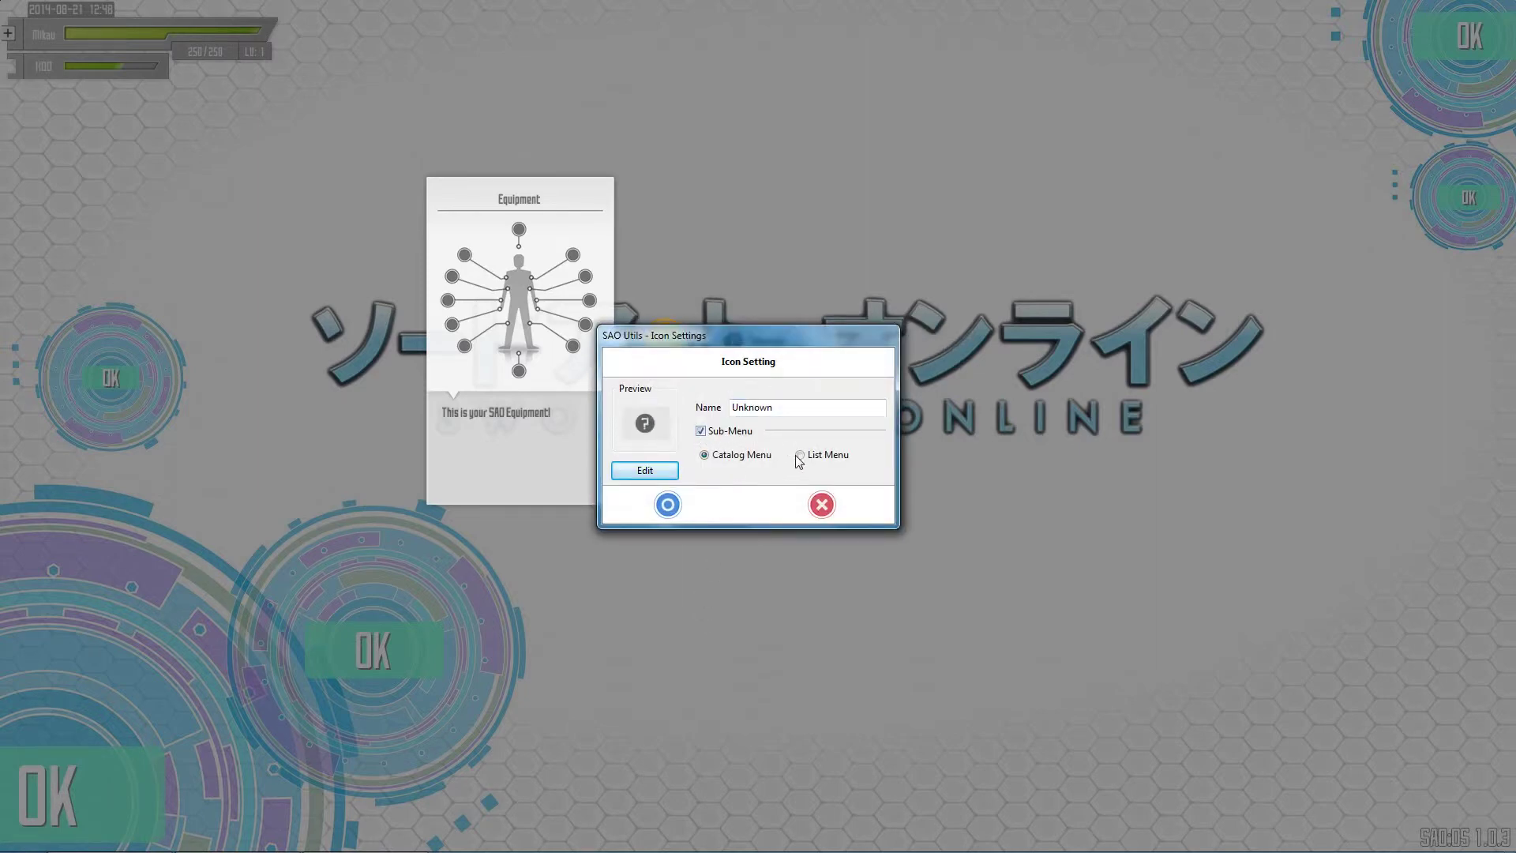
click(644, 471)
click(697, 470)
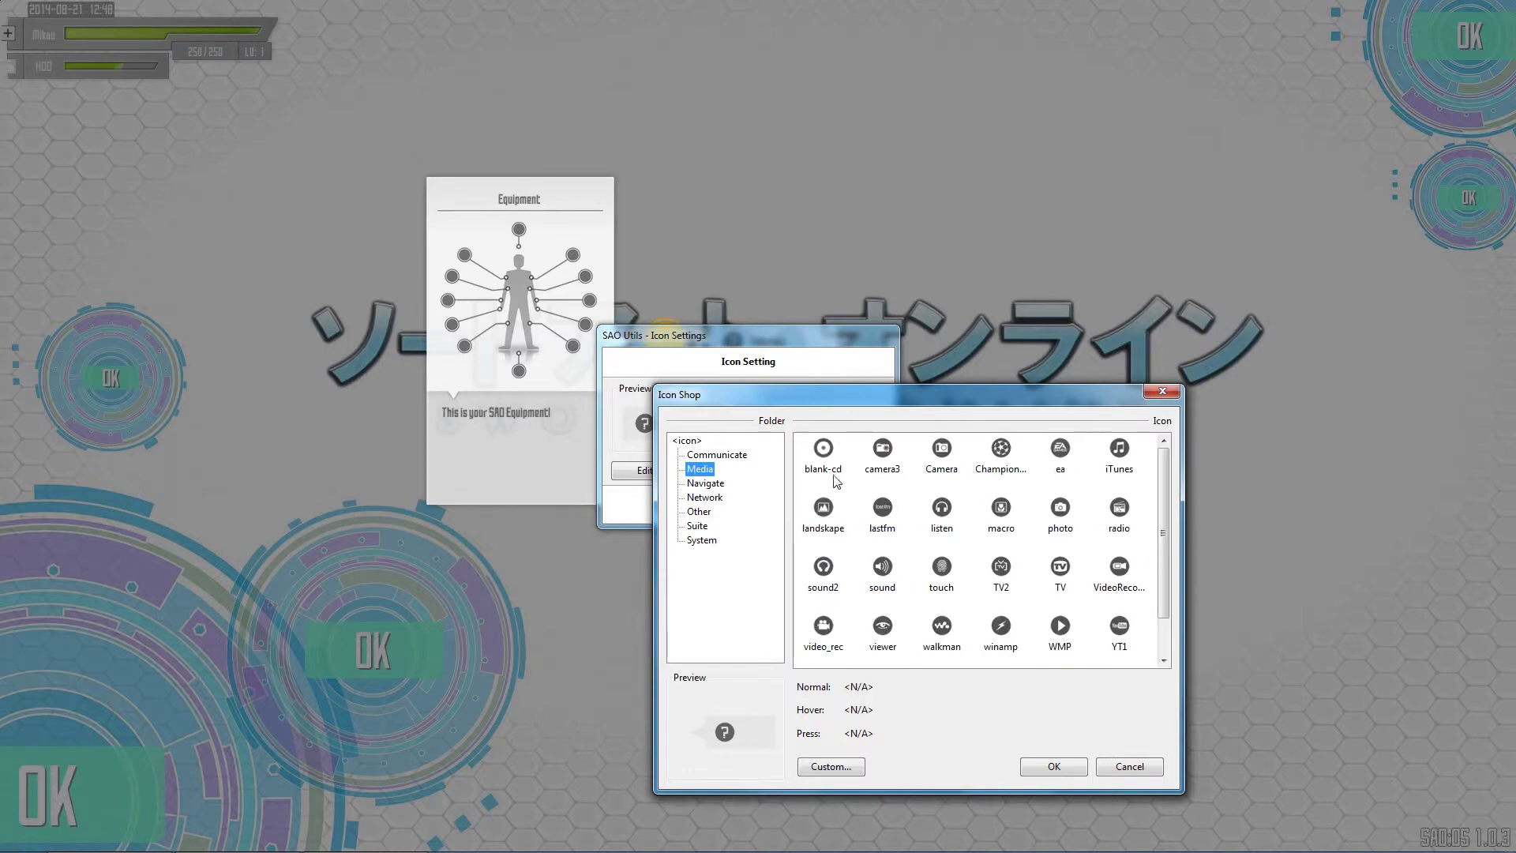
click(825, 460)
click(1056, 770)
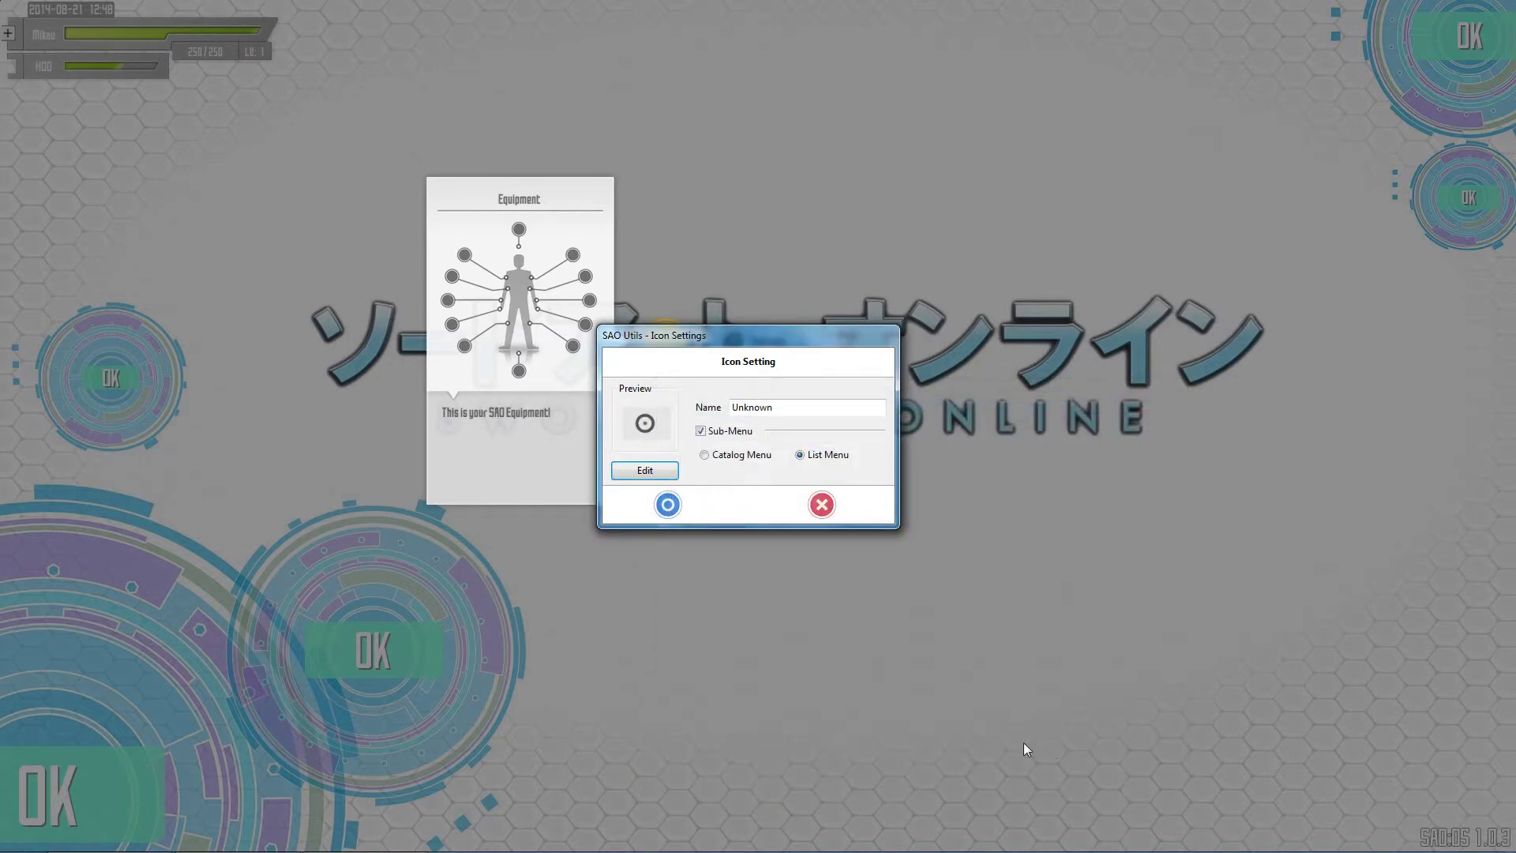
click(667, 505)
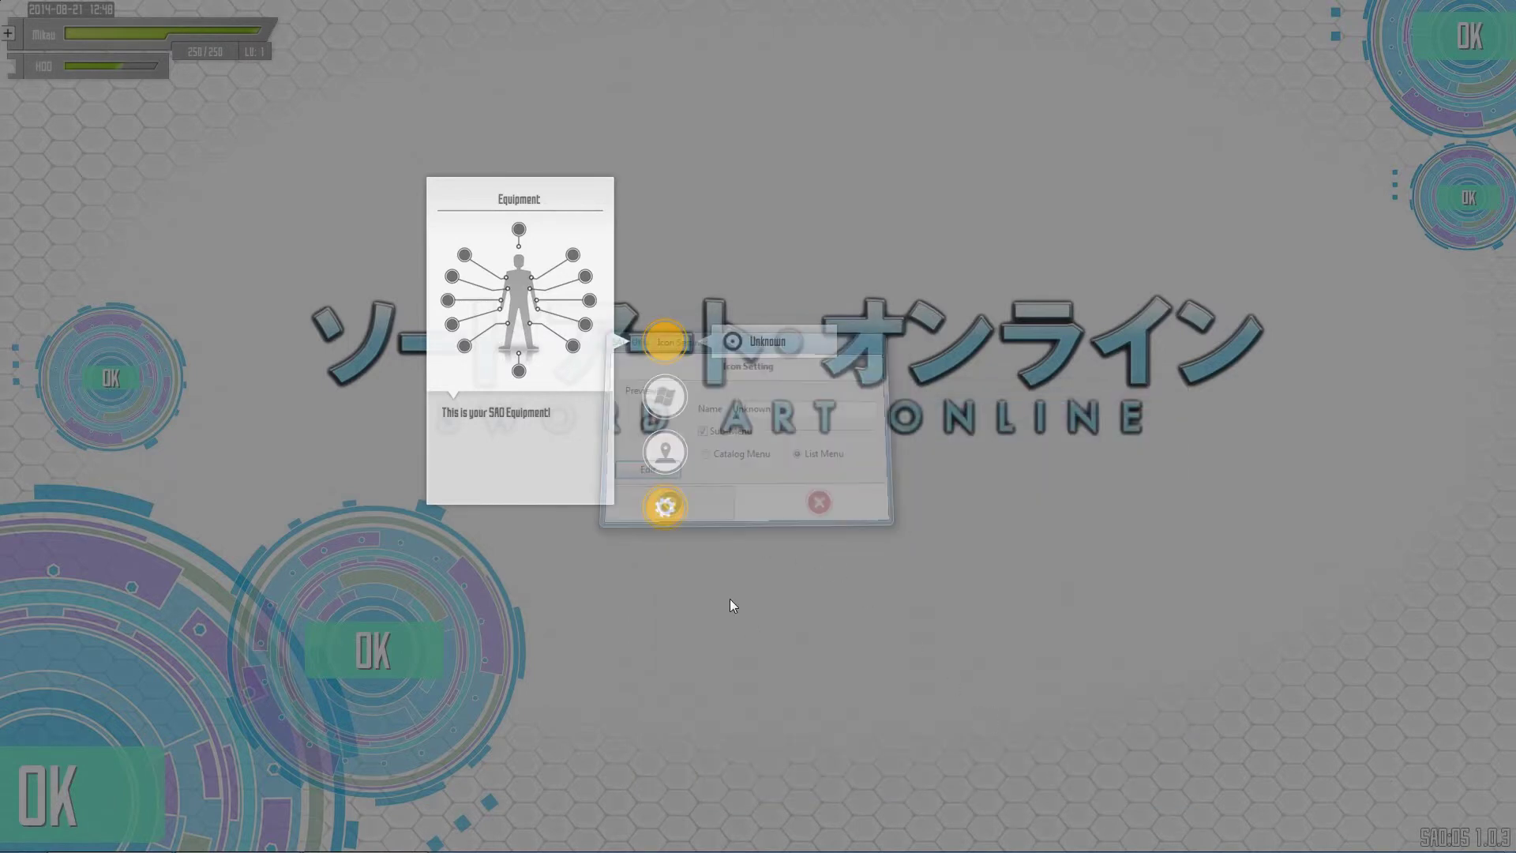
Step: Enable a Program action on the sub-menu's nested Unknown entry and bring up its icon choices
click(742, 347)
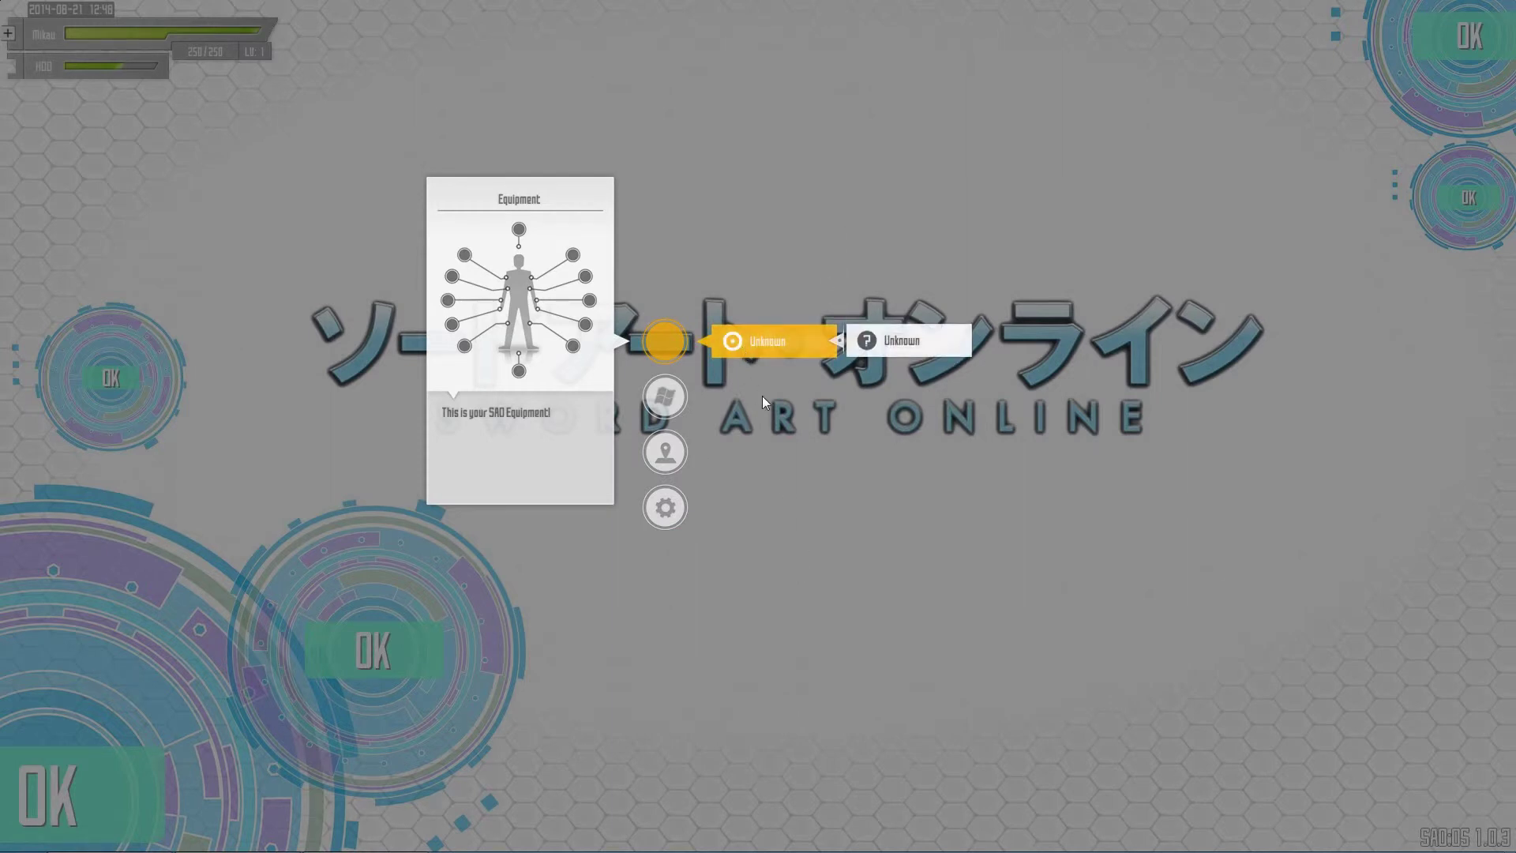
click(895, 341)
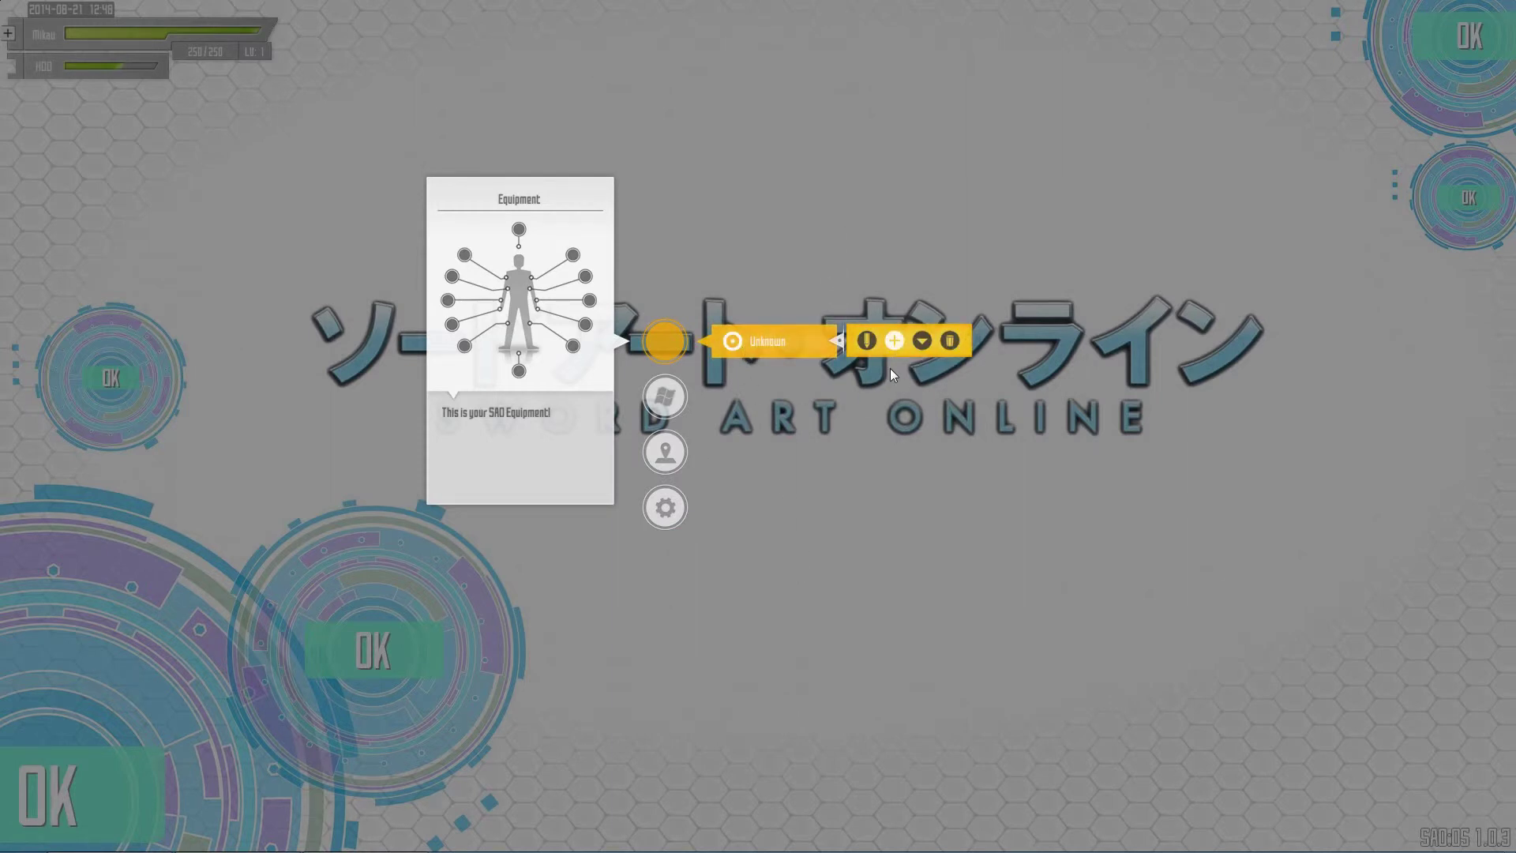
click(866, 342)
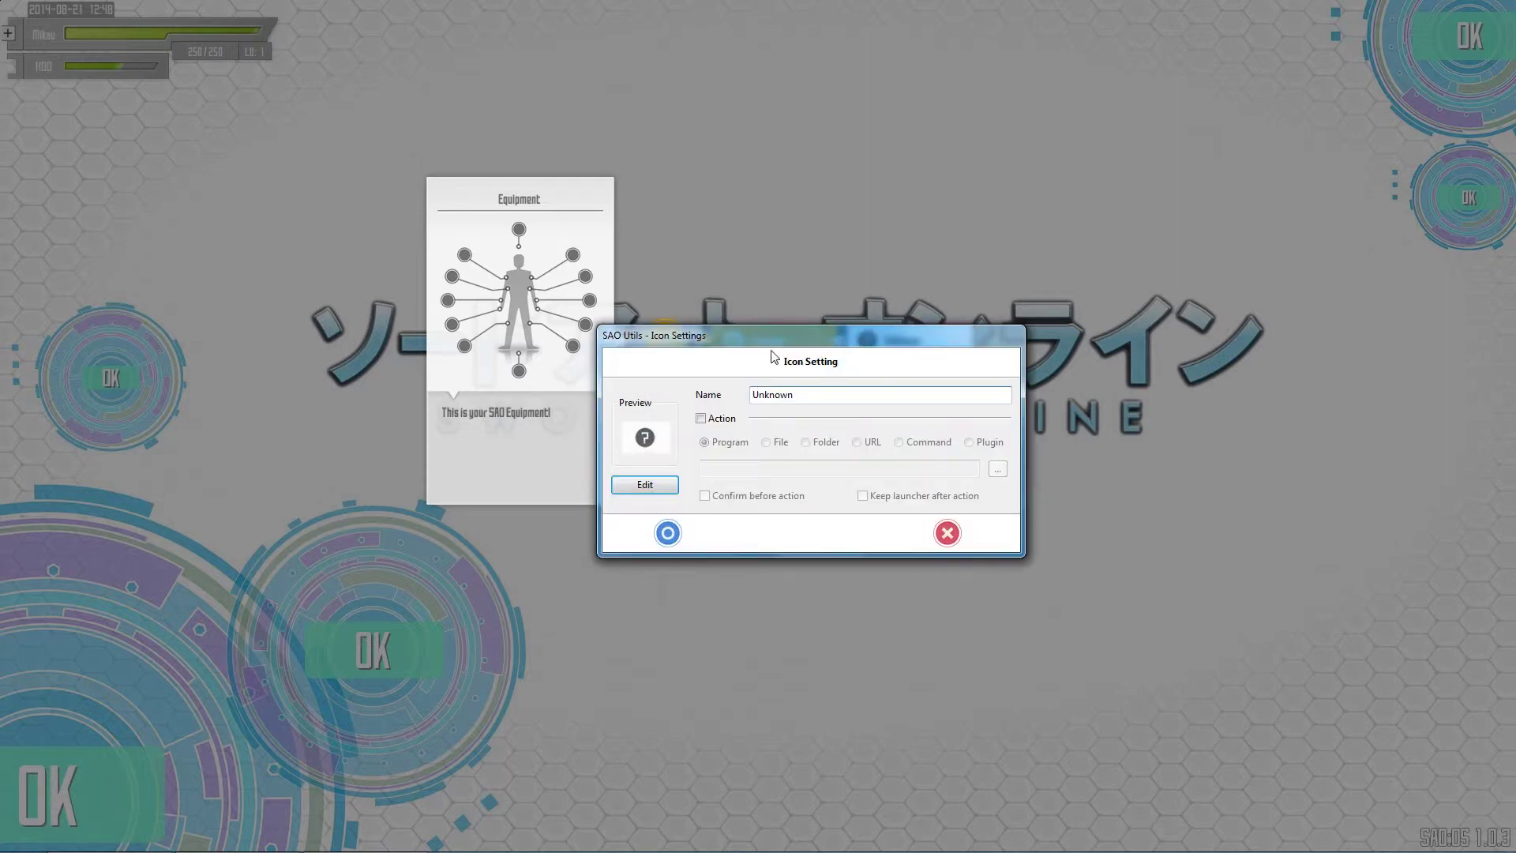
key(shift+Home)
click(701, 418)
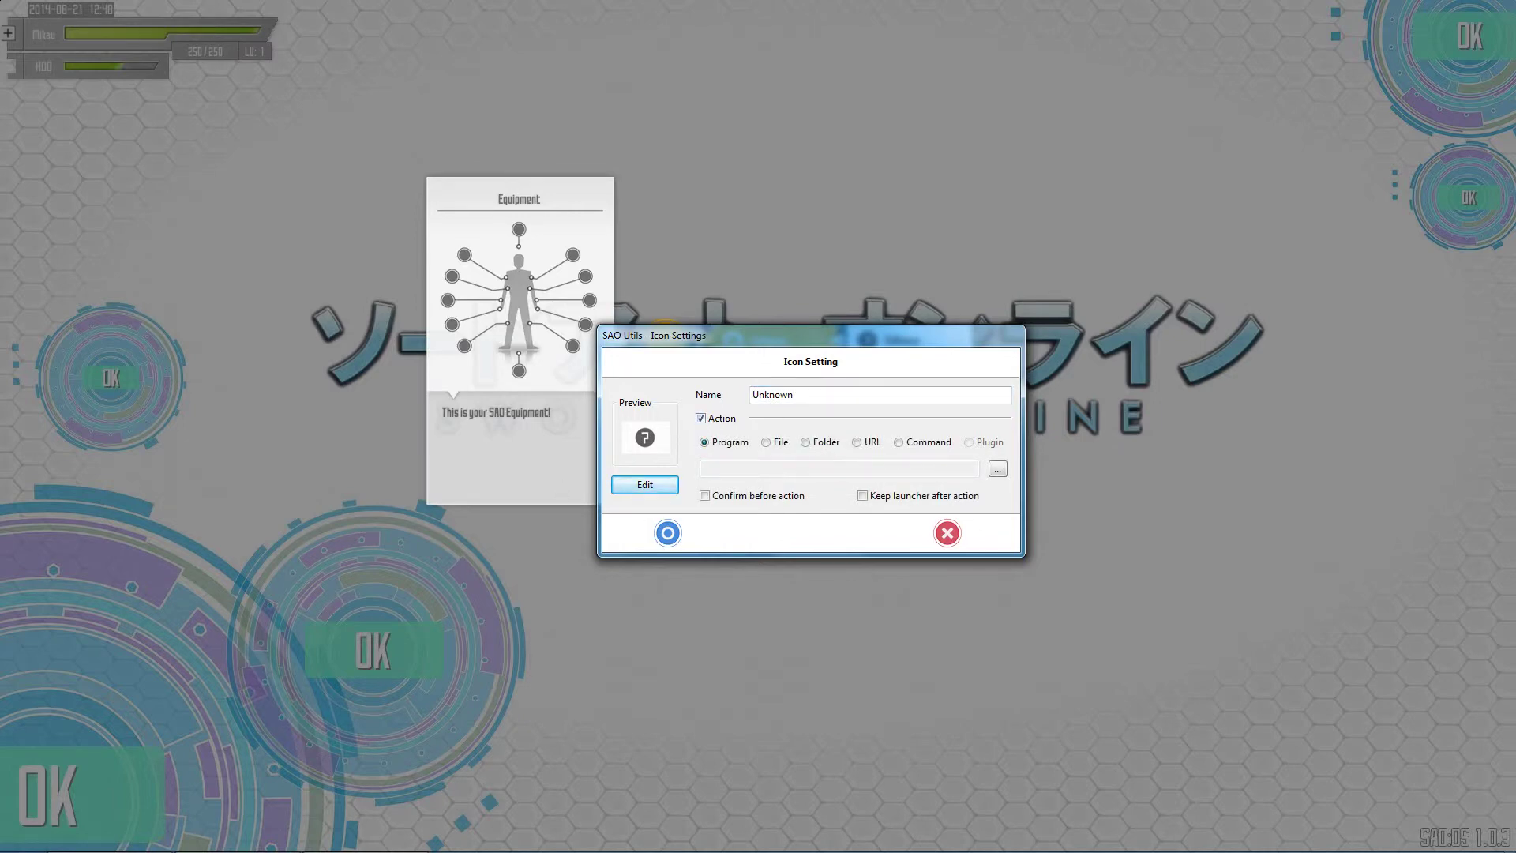
click(633, 486)
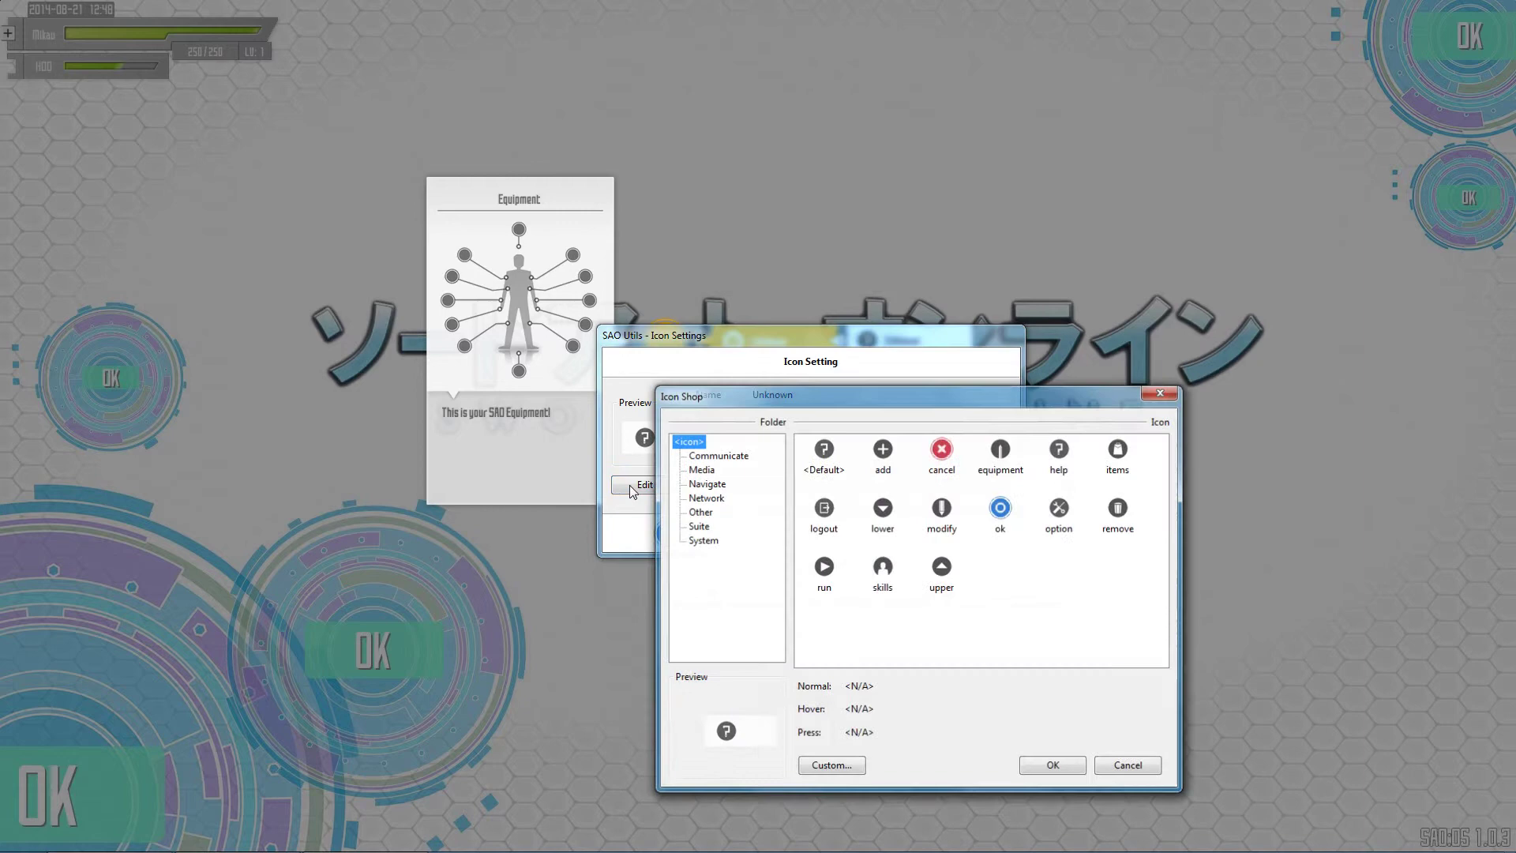
Step: Choose the Ps icon from the Suite icon set for the nested entry
click(697, 525)
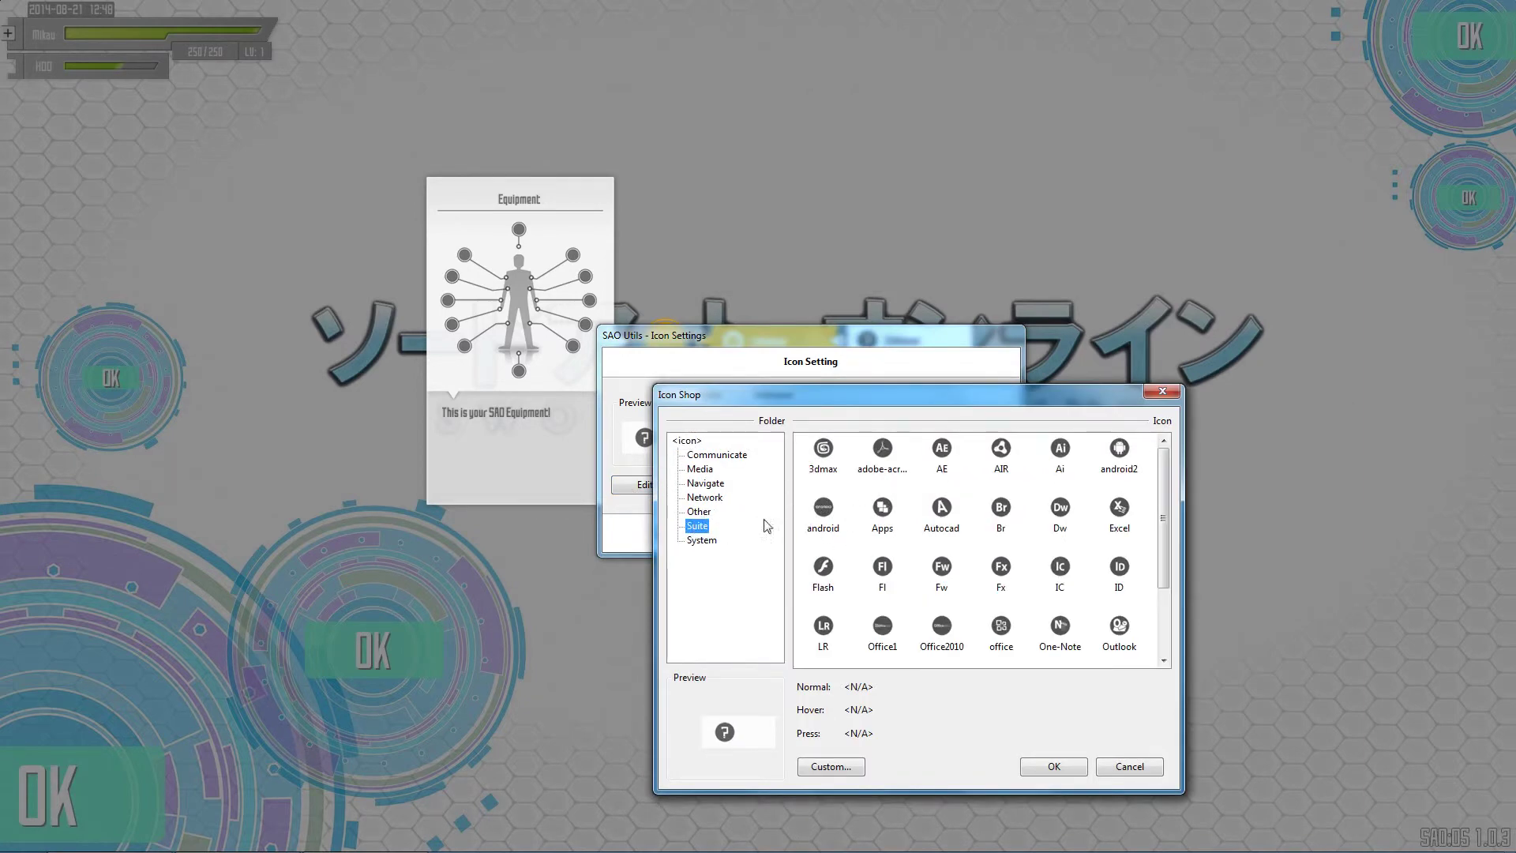
click(825, 471)
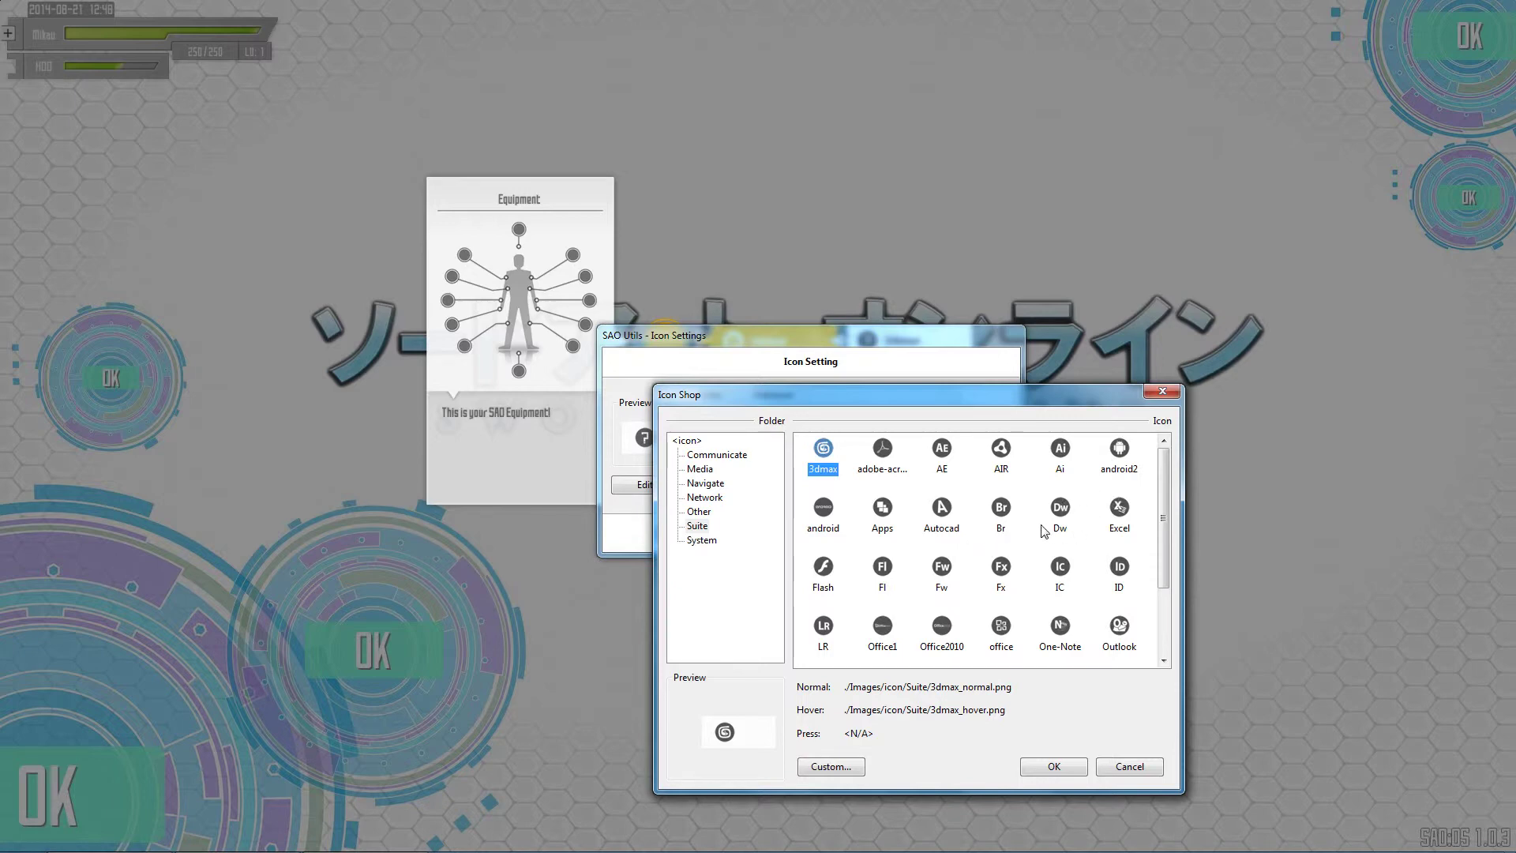
scroll(1021, 569, down, 1)
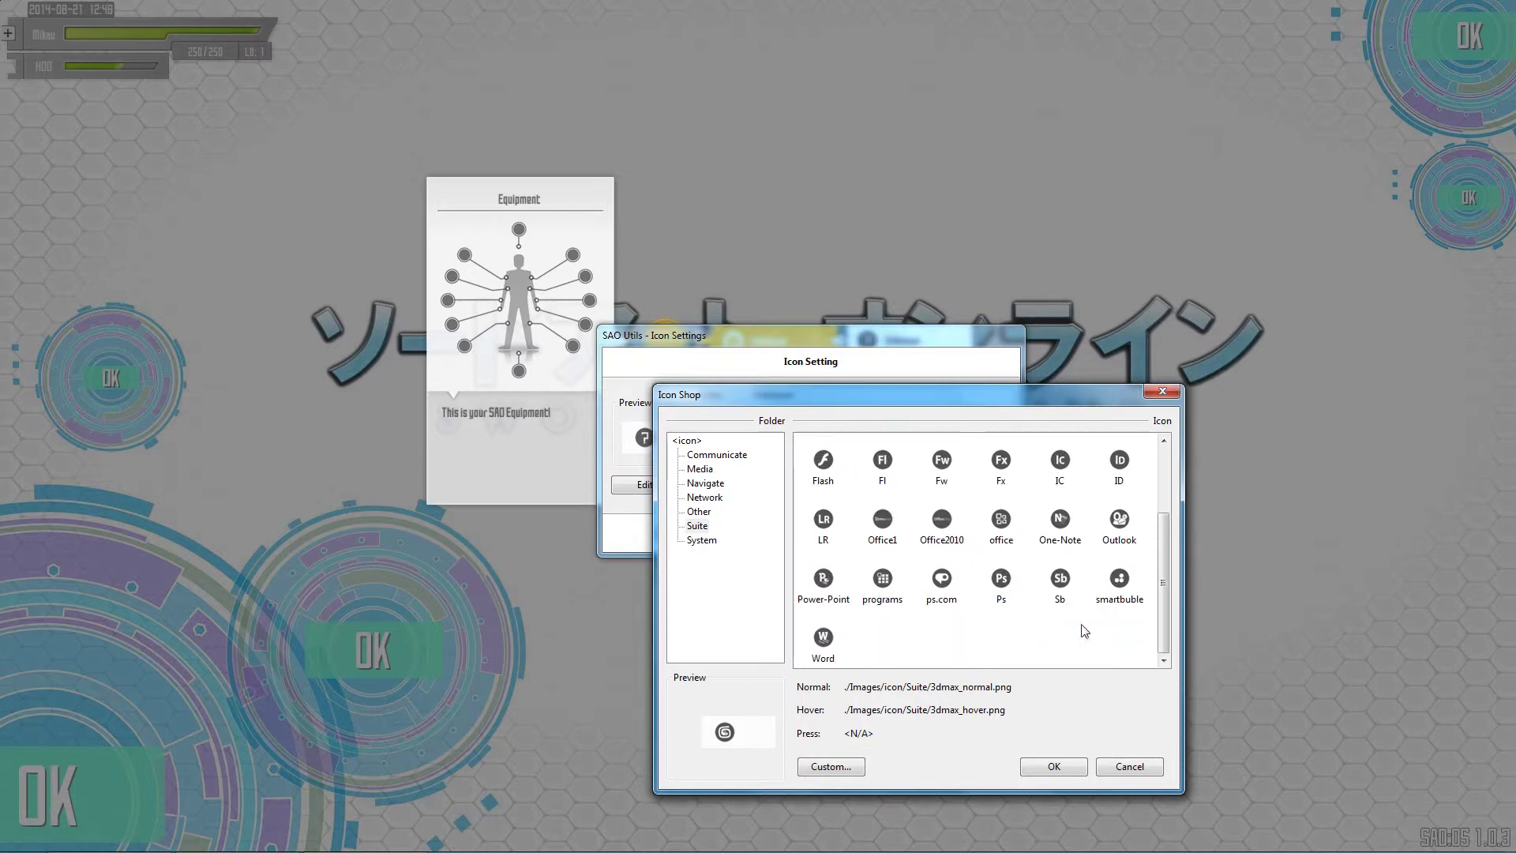
click(1001, 582)
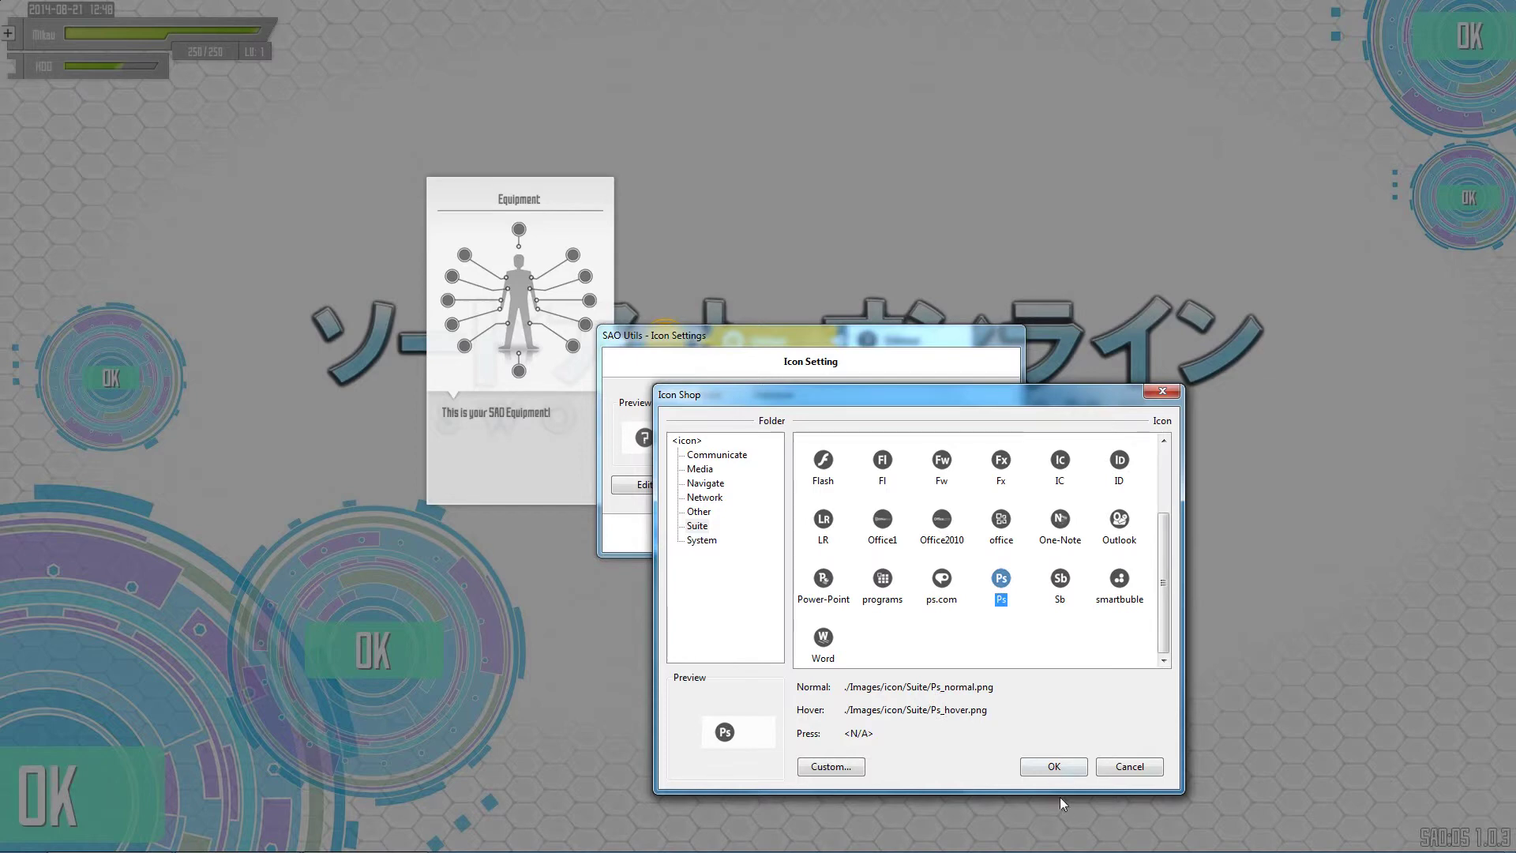
click(1053, 766)
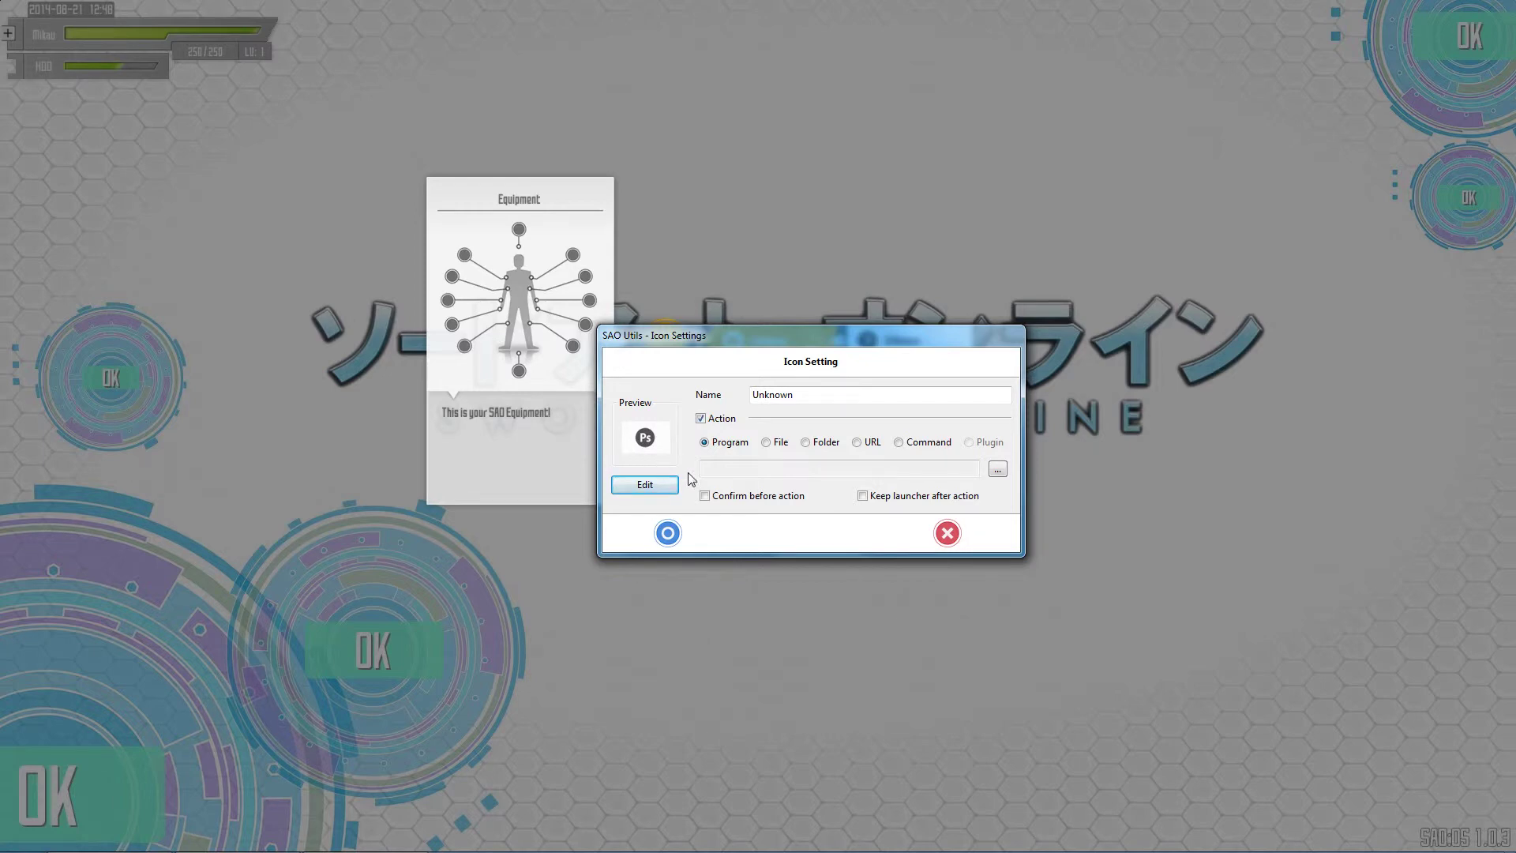
Step: Require launch confirmation and set the program to Home stuff\GBA Emulator\VisualBoyAdvance.exe
click(723, 497)
click(998, 471)
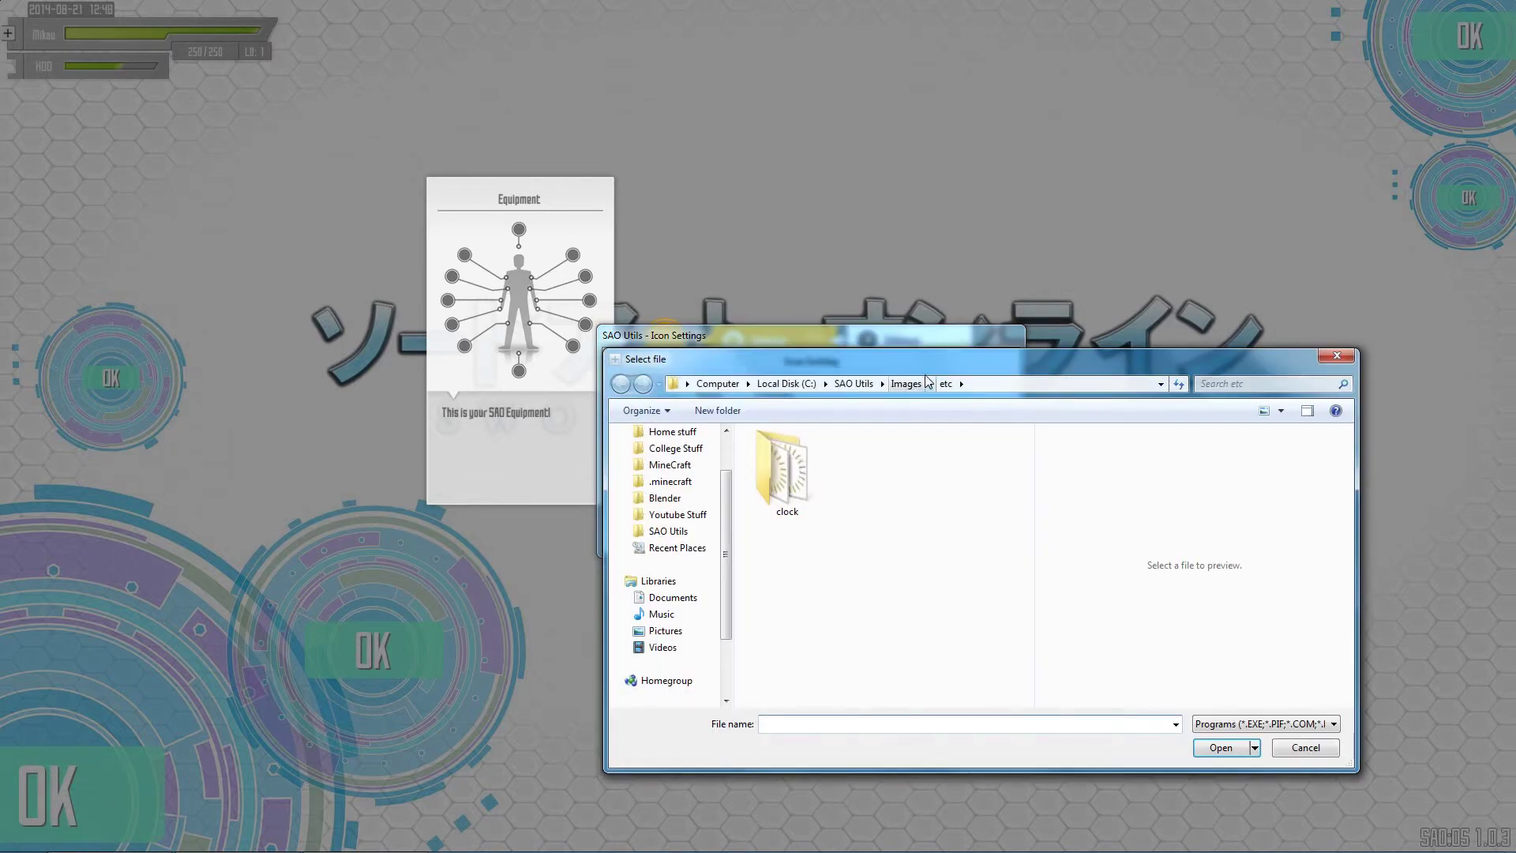
drag(831, 359, 745, 312)
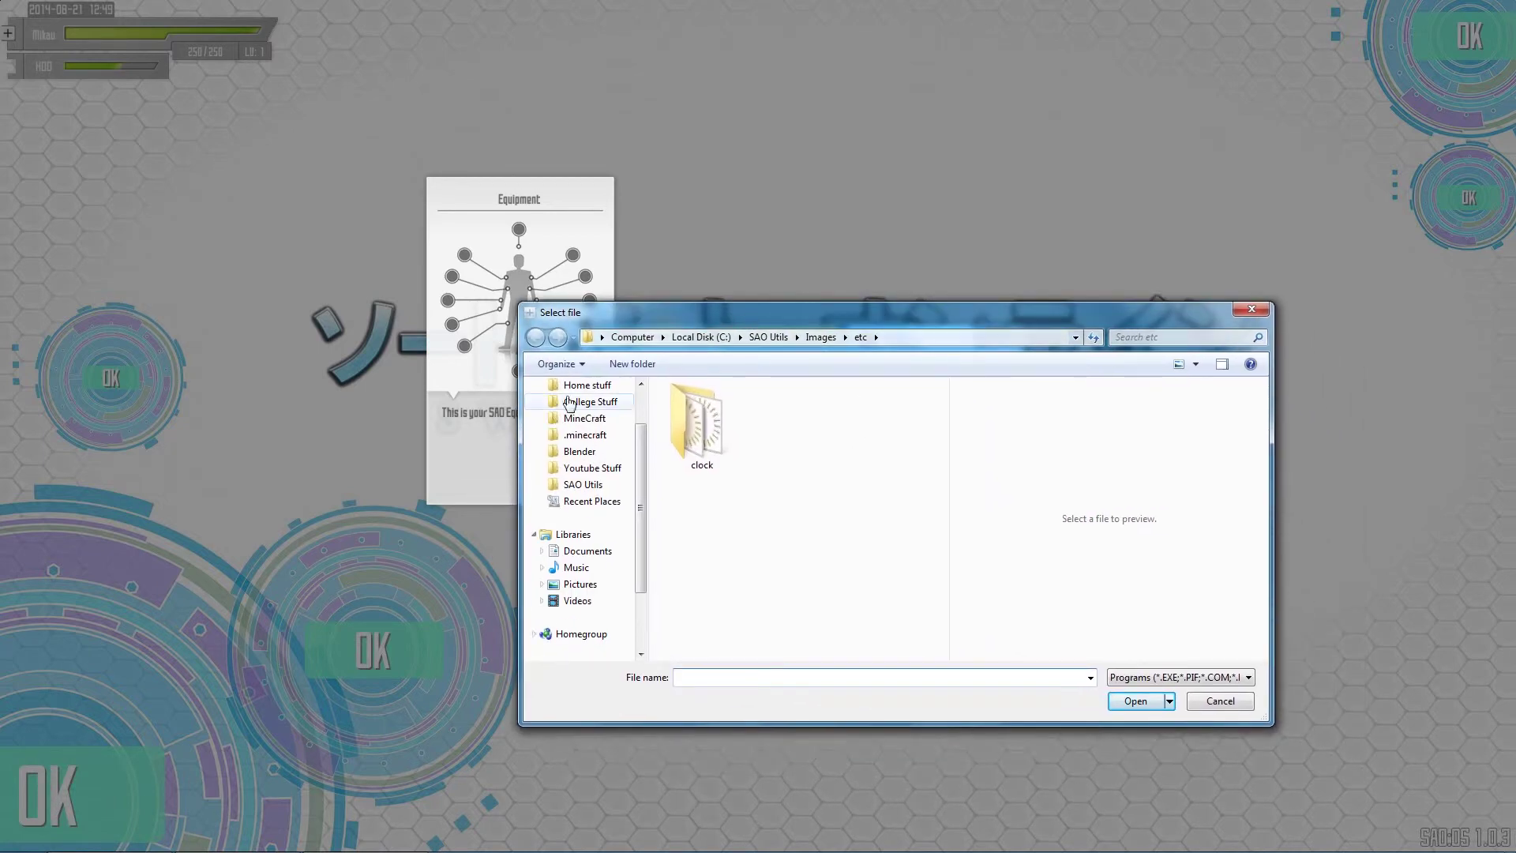
click(584, 387)
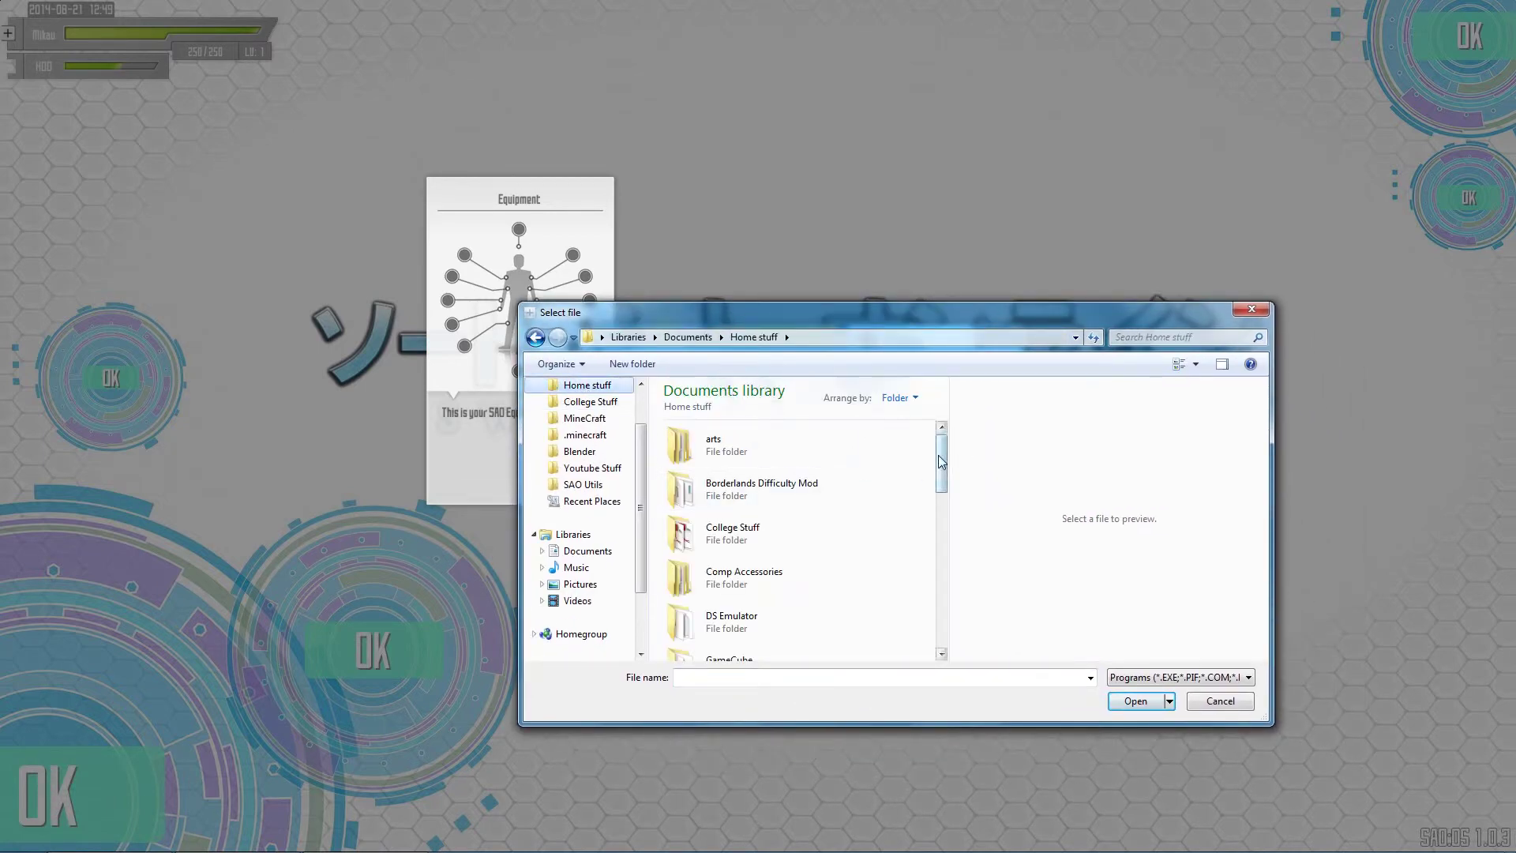
drag(940, 467, 943, 510)
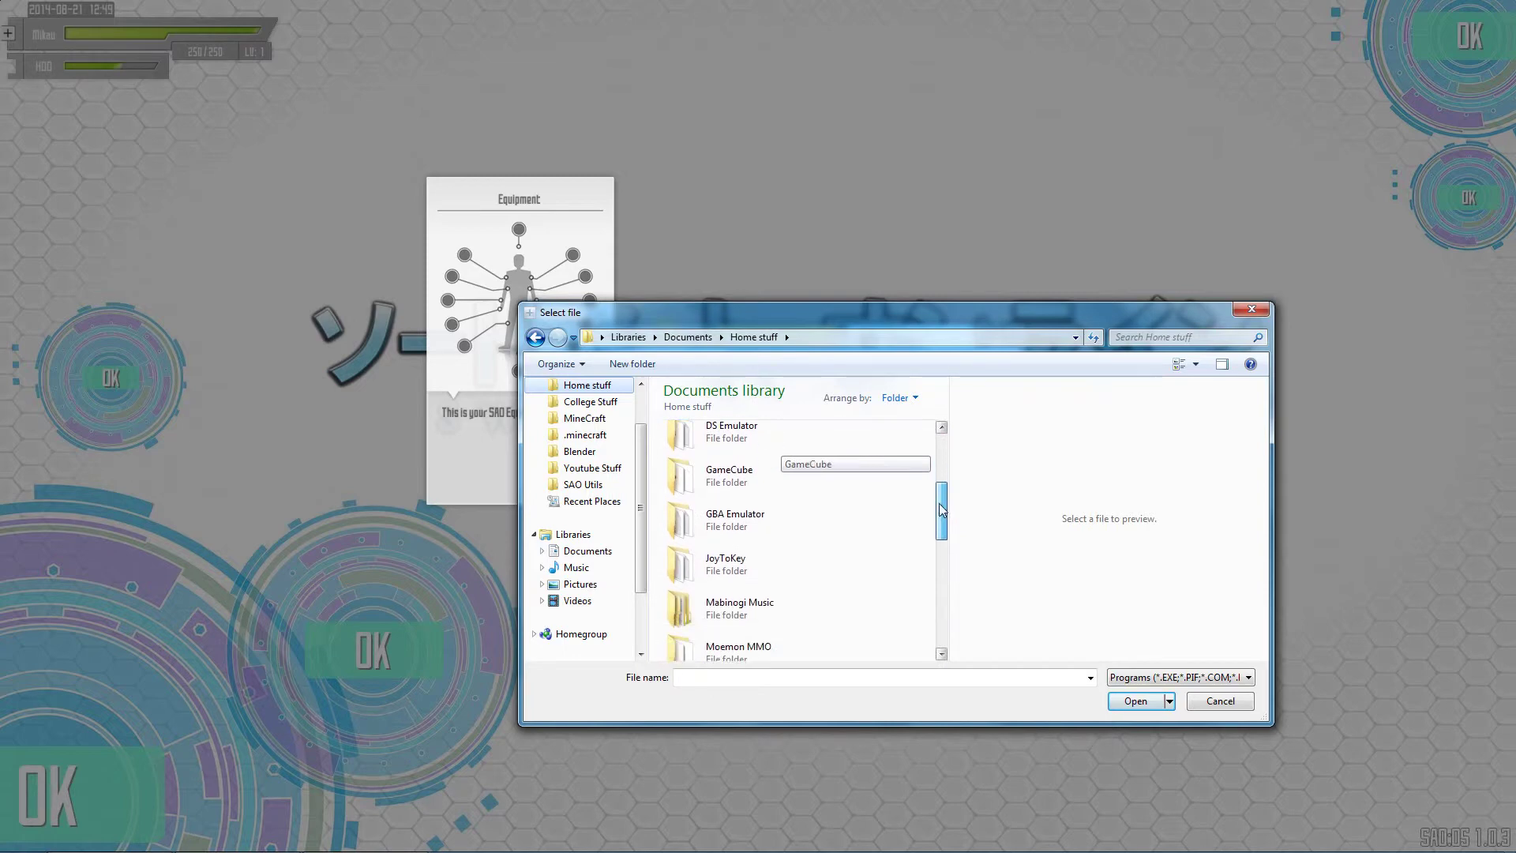
click(748, 523)
double_click(748, 522)
click(742, 545)
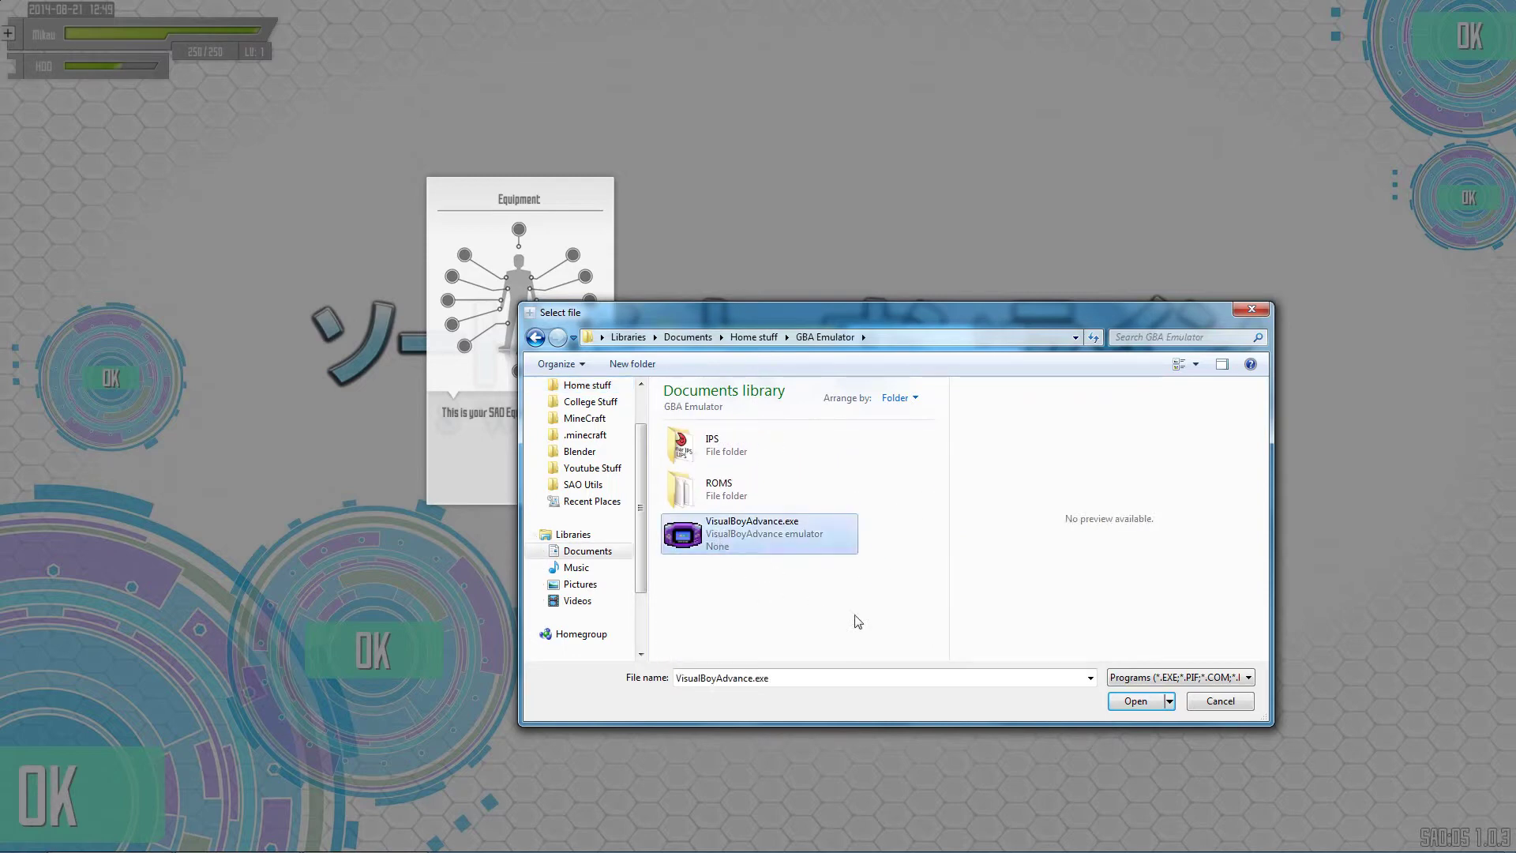
click(1129, 704)
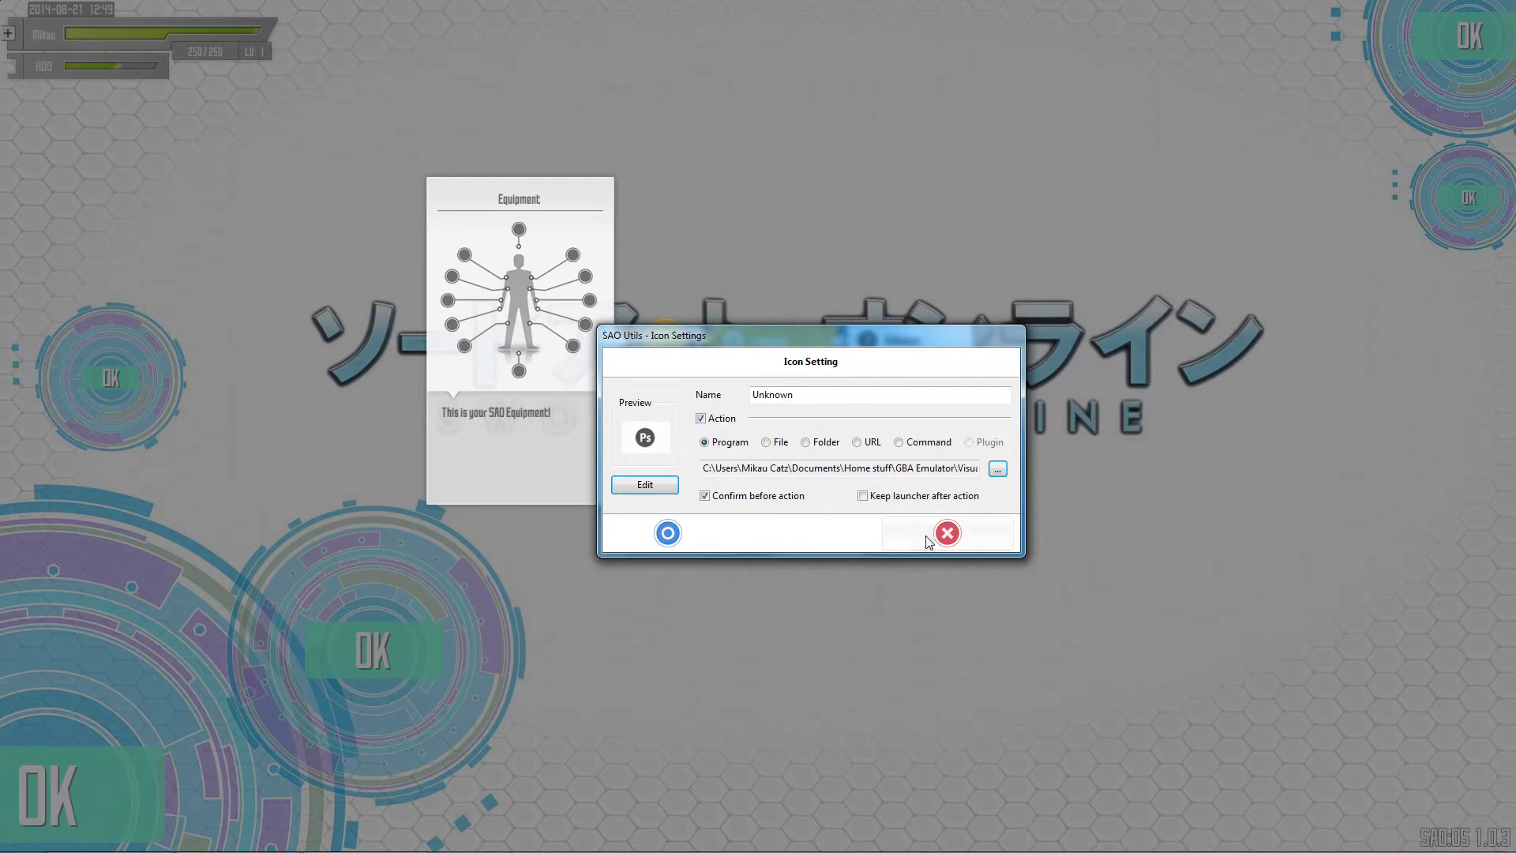
Step: Save the new launcher item and trial-launch it, cancelling at the confirmation prompt
click(691, 535)
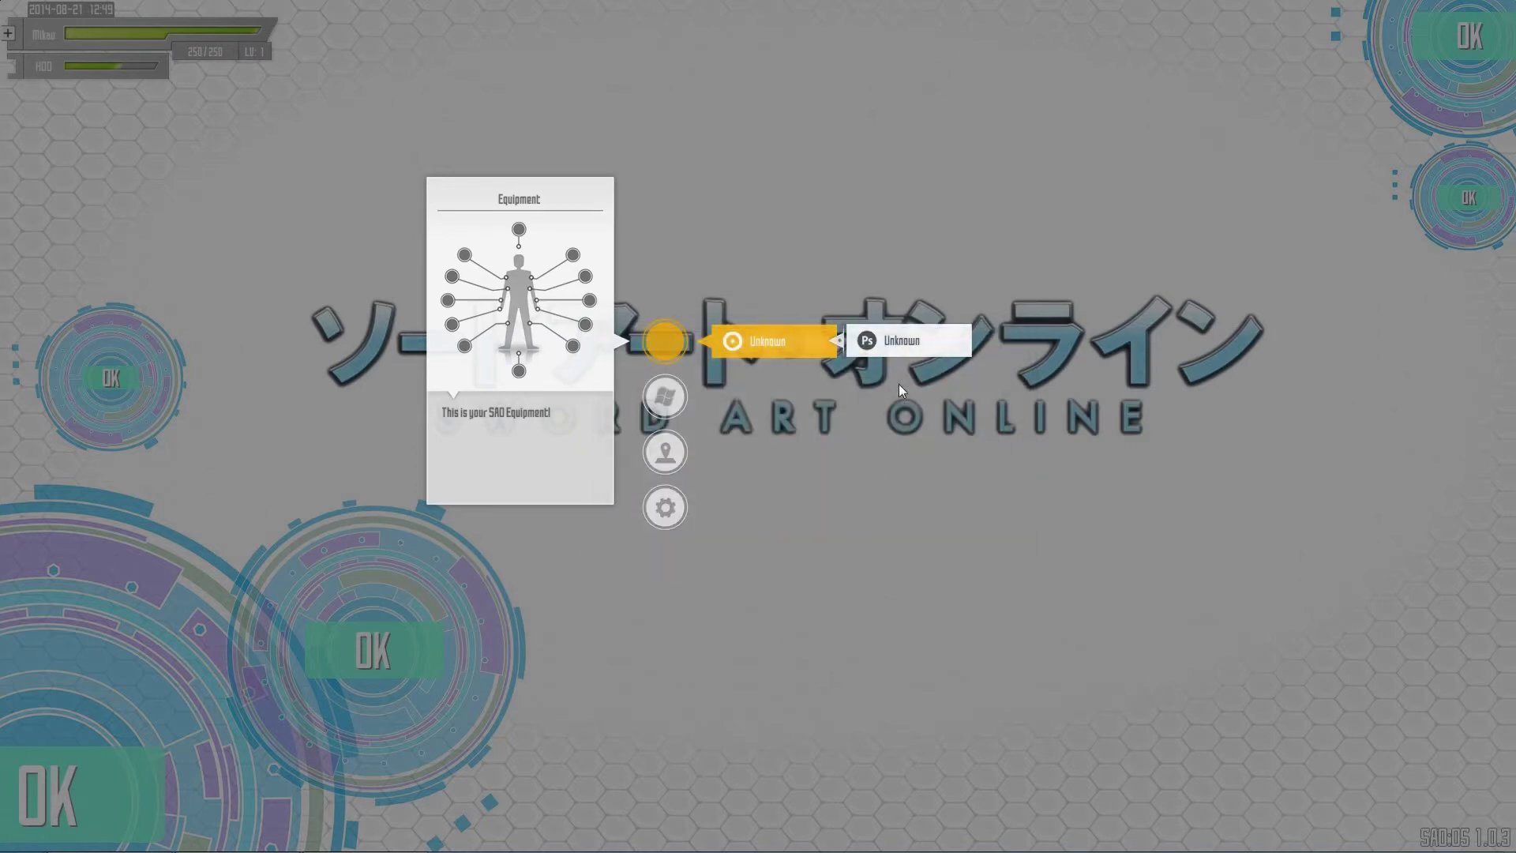
click(906, 342)
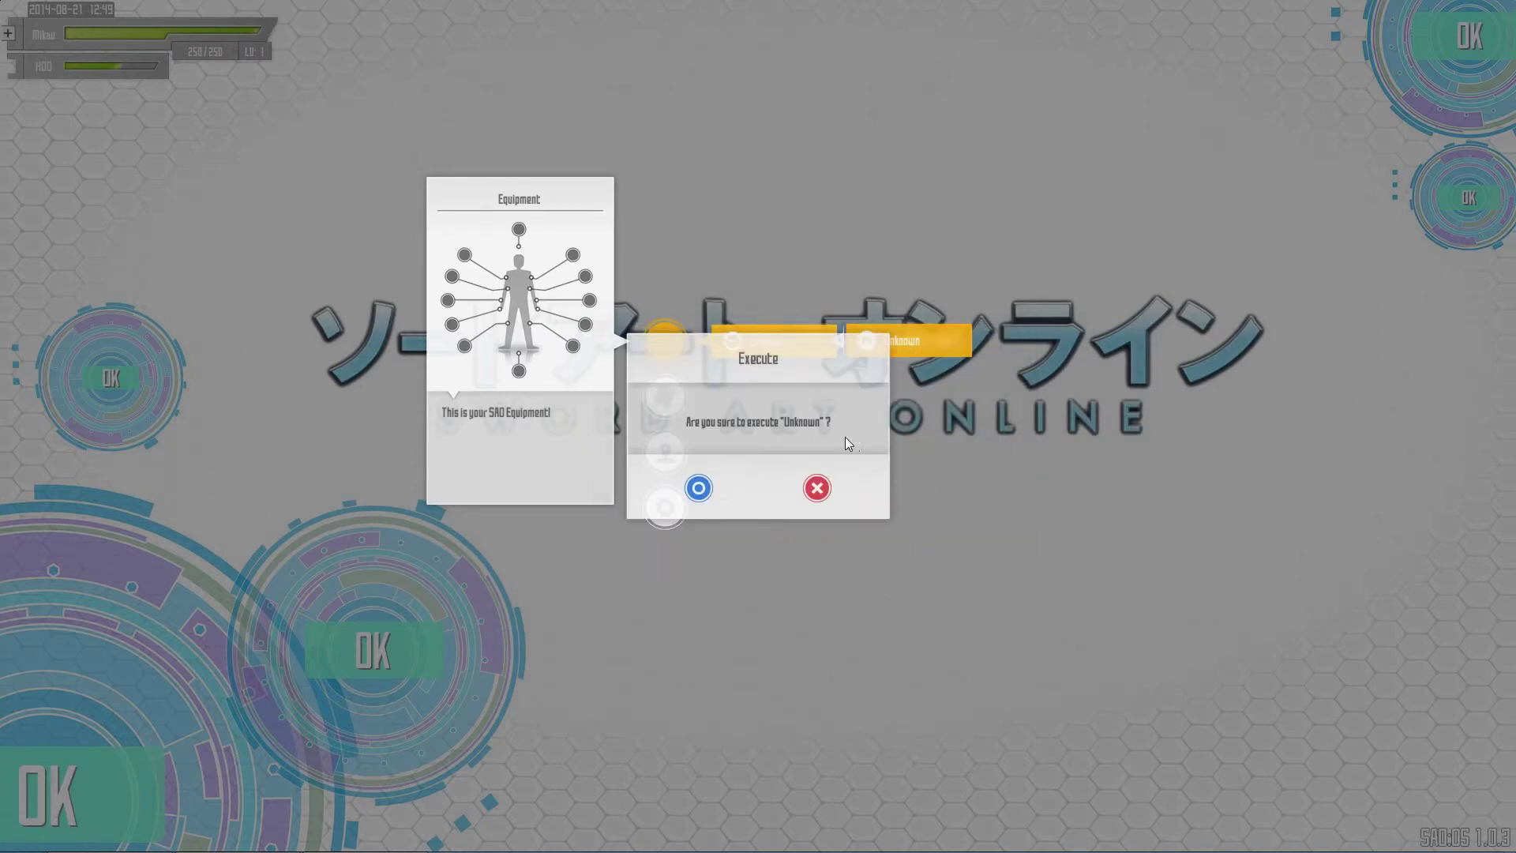
click(818, 487)
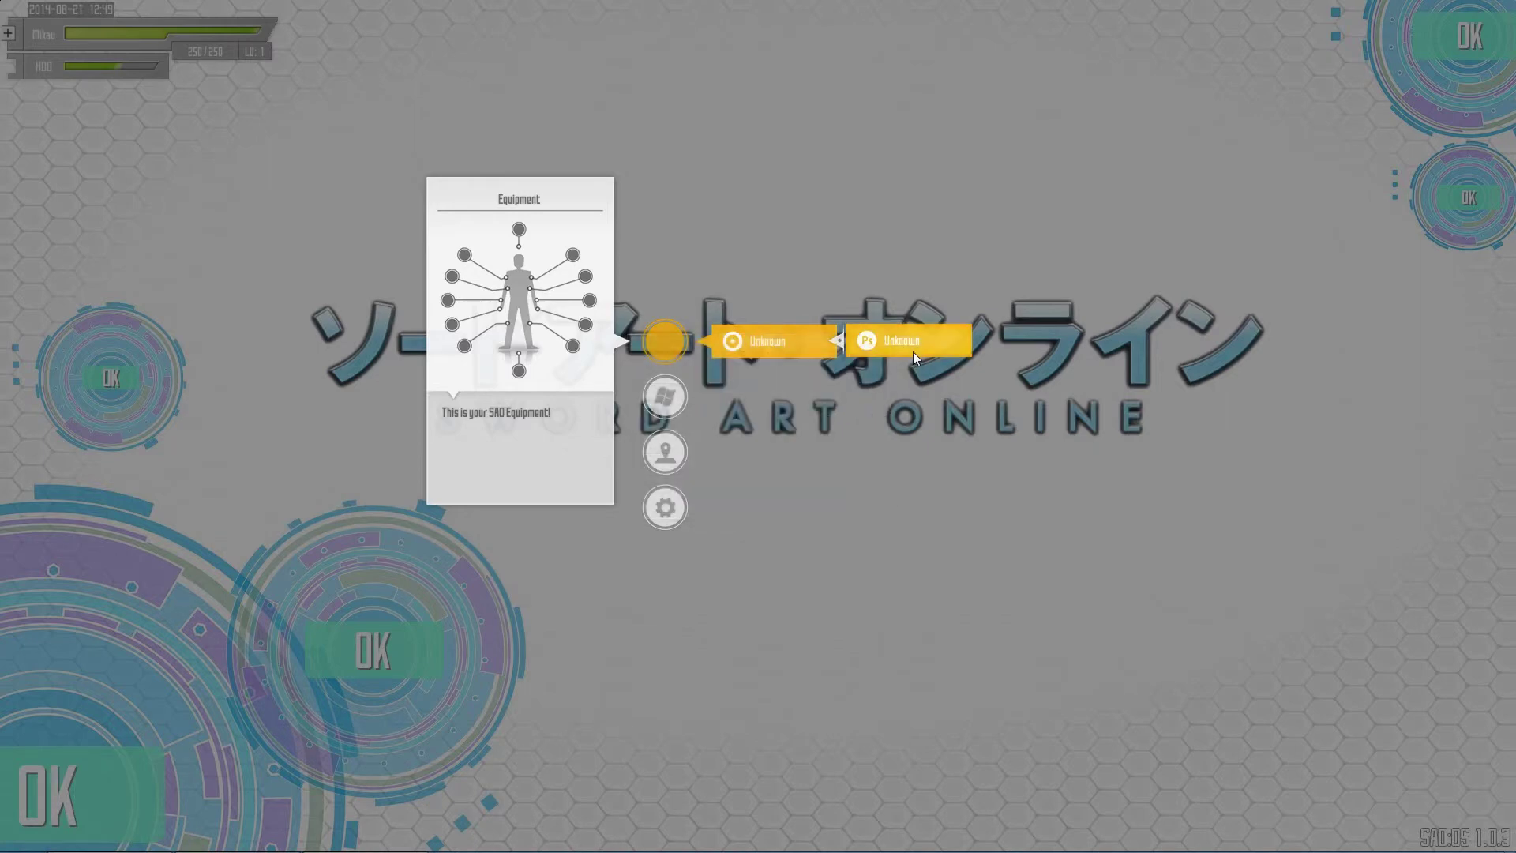
Step: Rename the item to GBA, run it to open VisualBoyAdvance, then close the emulator
click(868, 344)
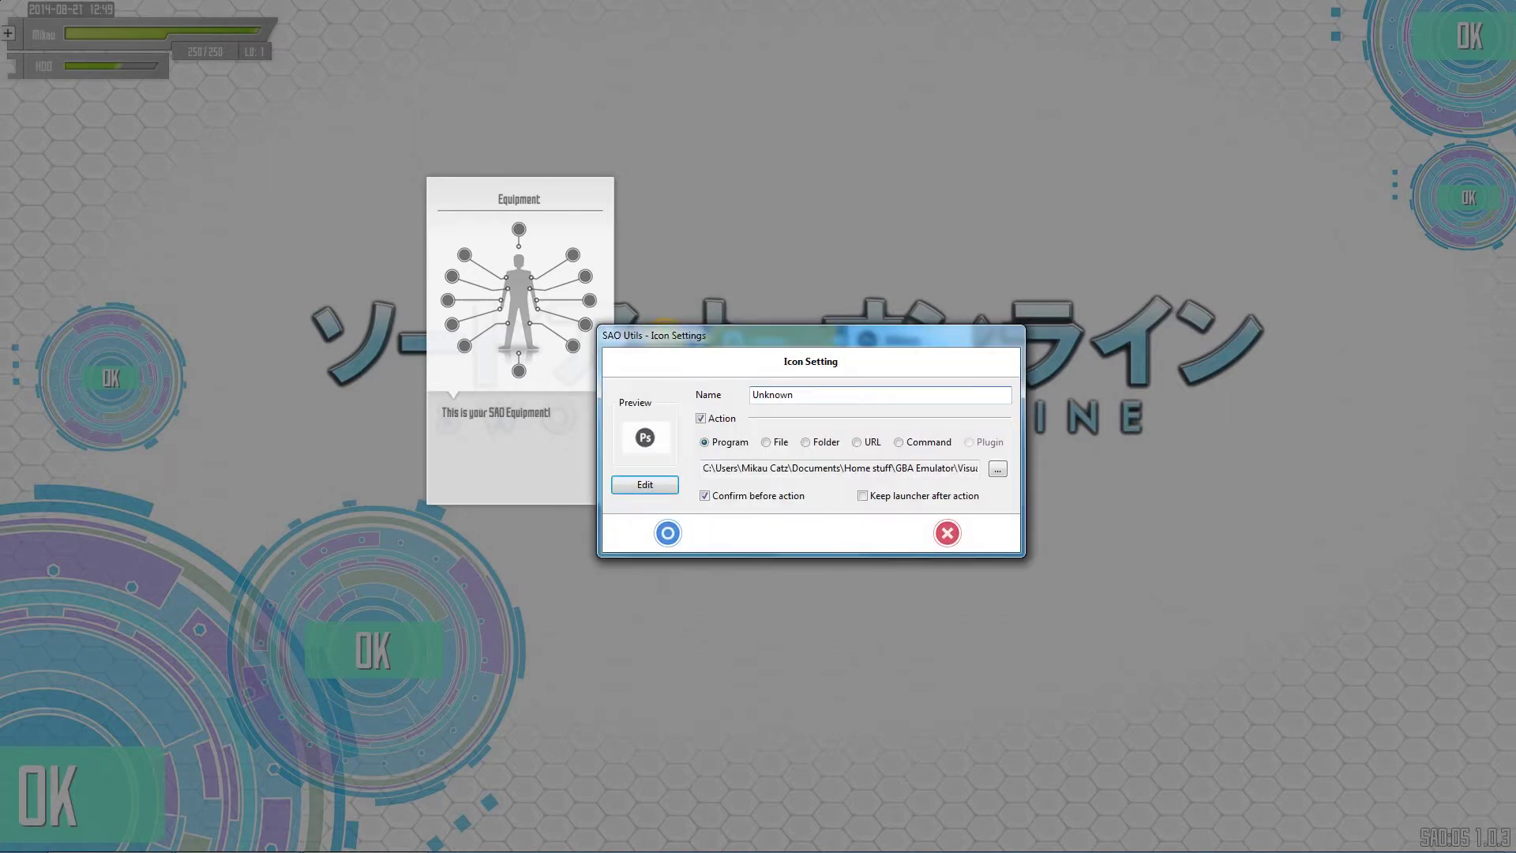
text(GBA)
click(671, 531)
click(908, 335)
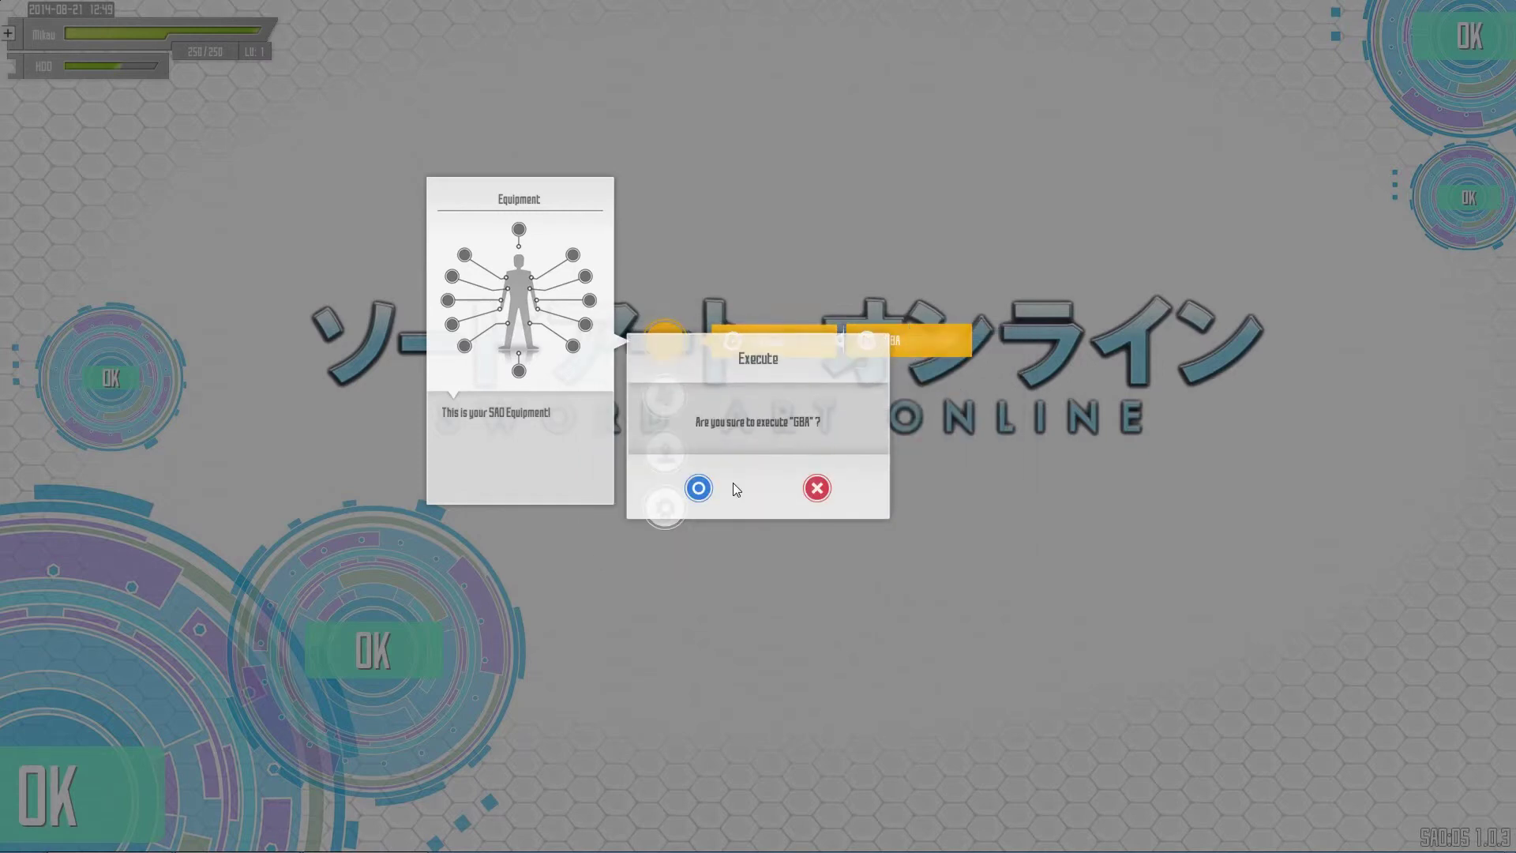
click(698, 488)
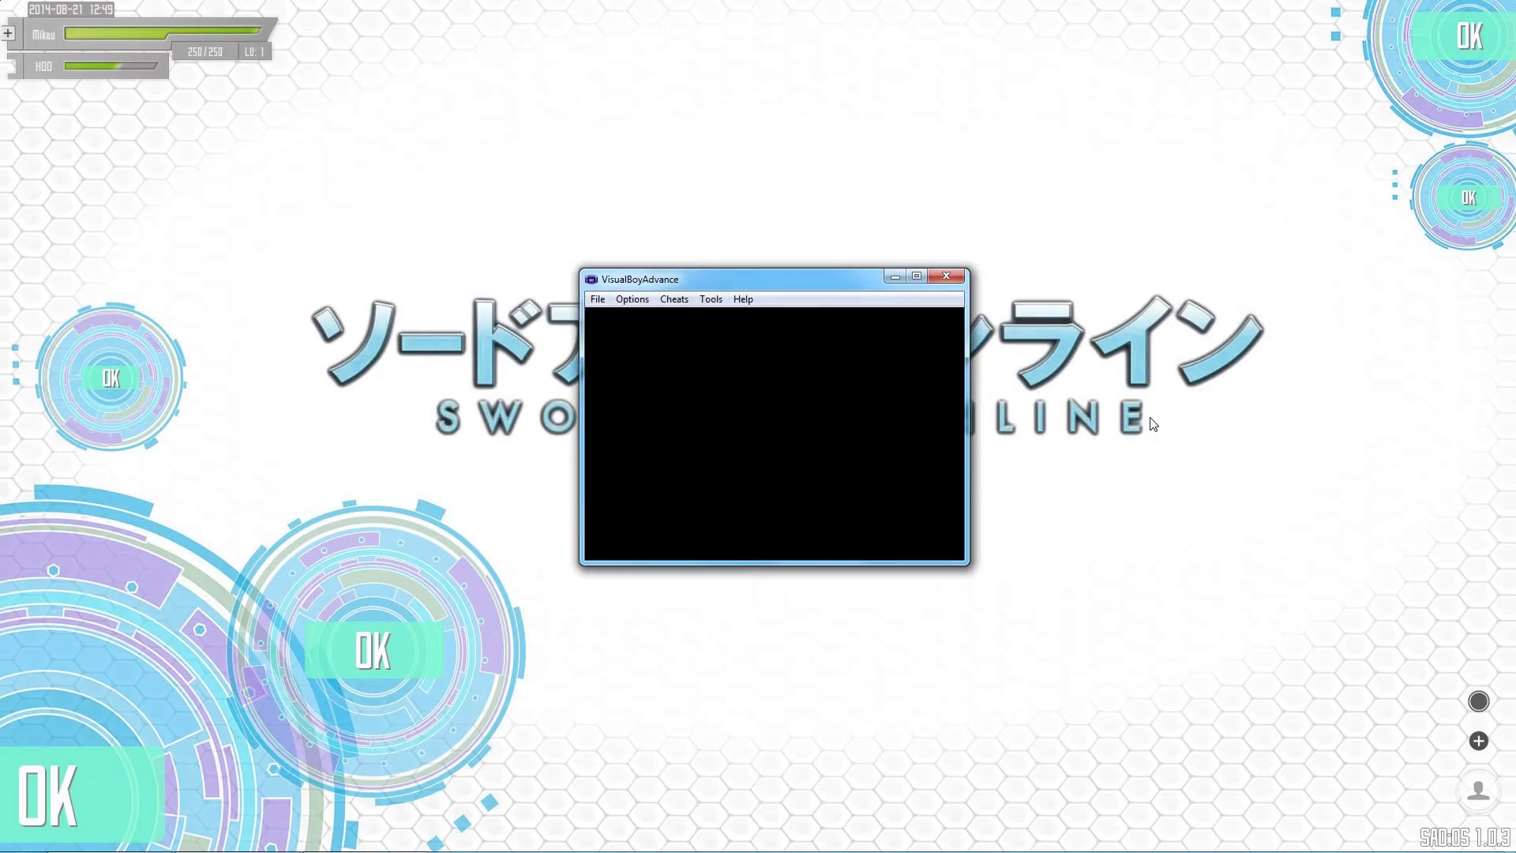
click(945, 275)
Step: Reopen the GBA item's settings through the Equipment sub-menu, dismissing the top circle's settings unchanged
click(722, 504)
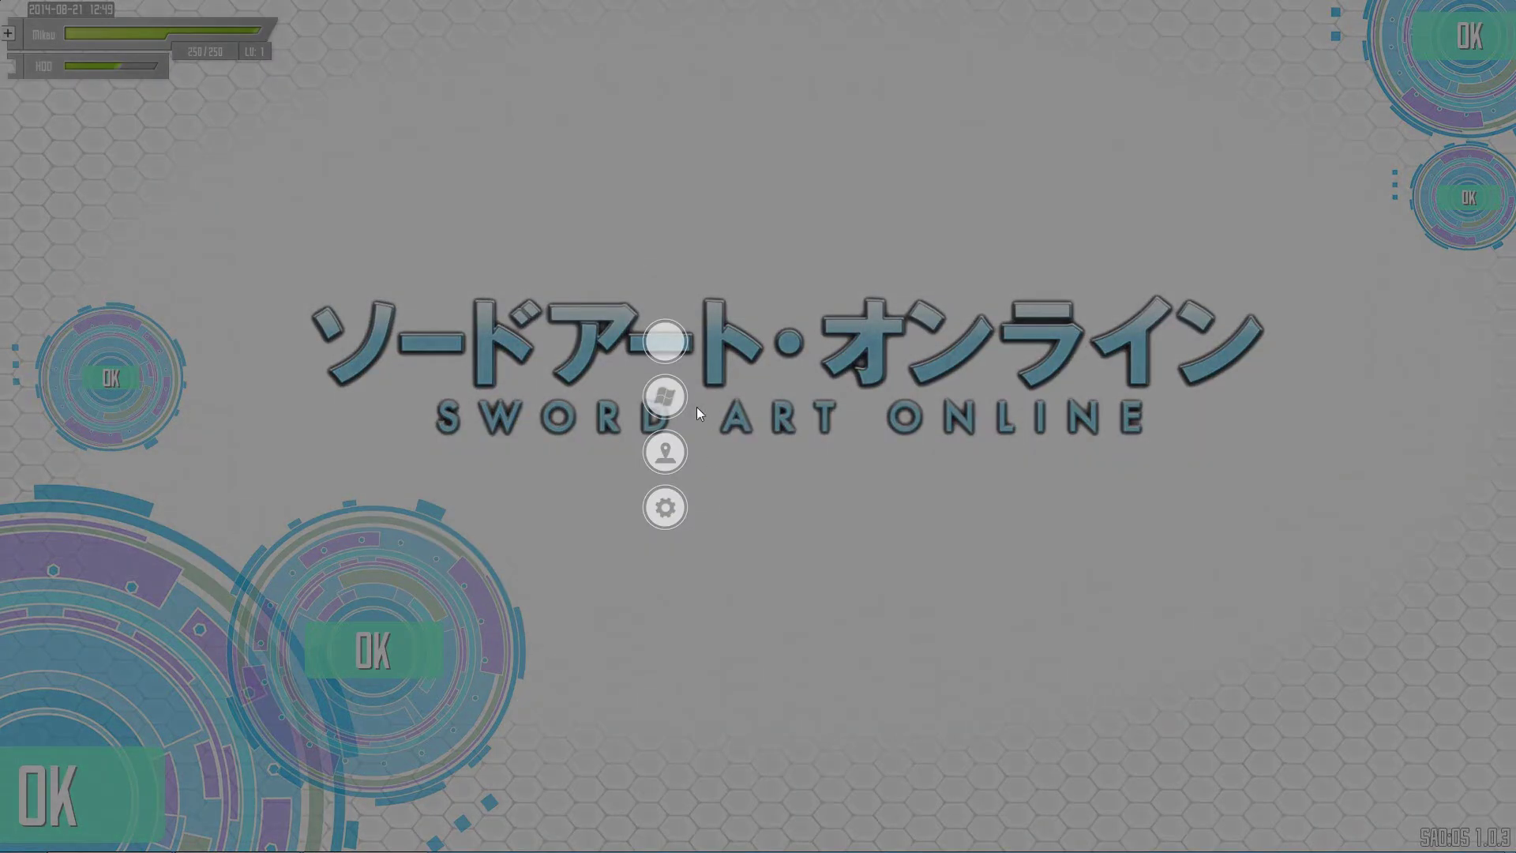
click(671, 339)
click(751, 342)
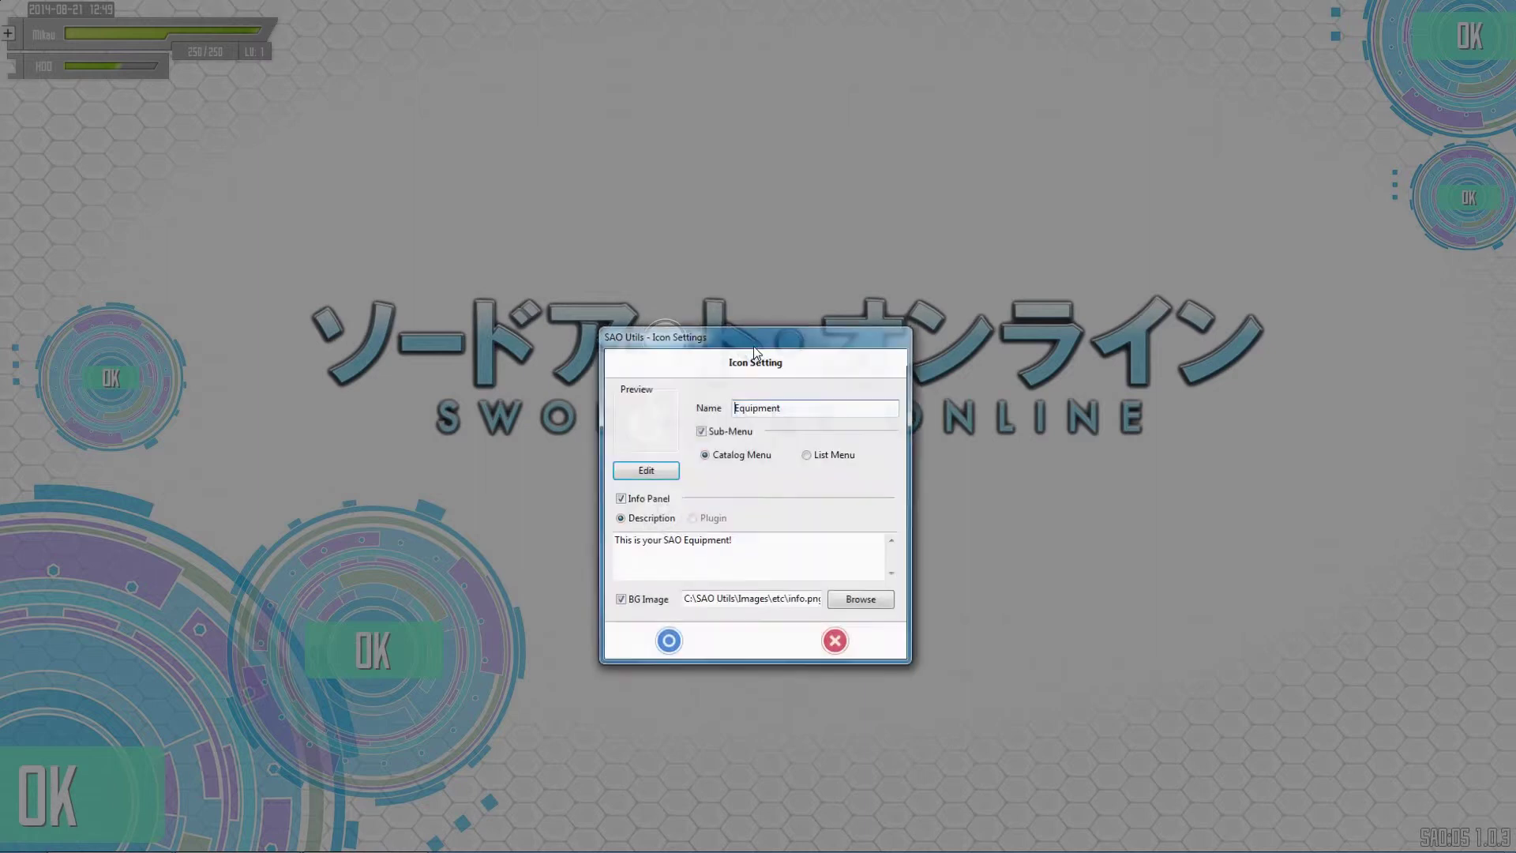
click(833, 641)
click(667, 343)
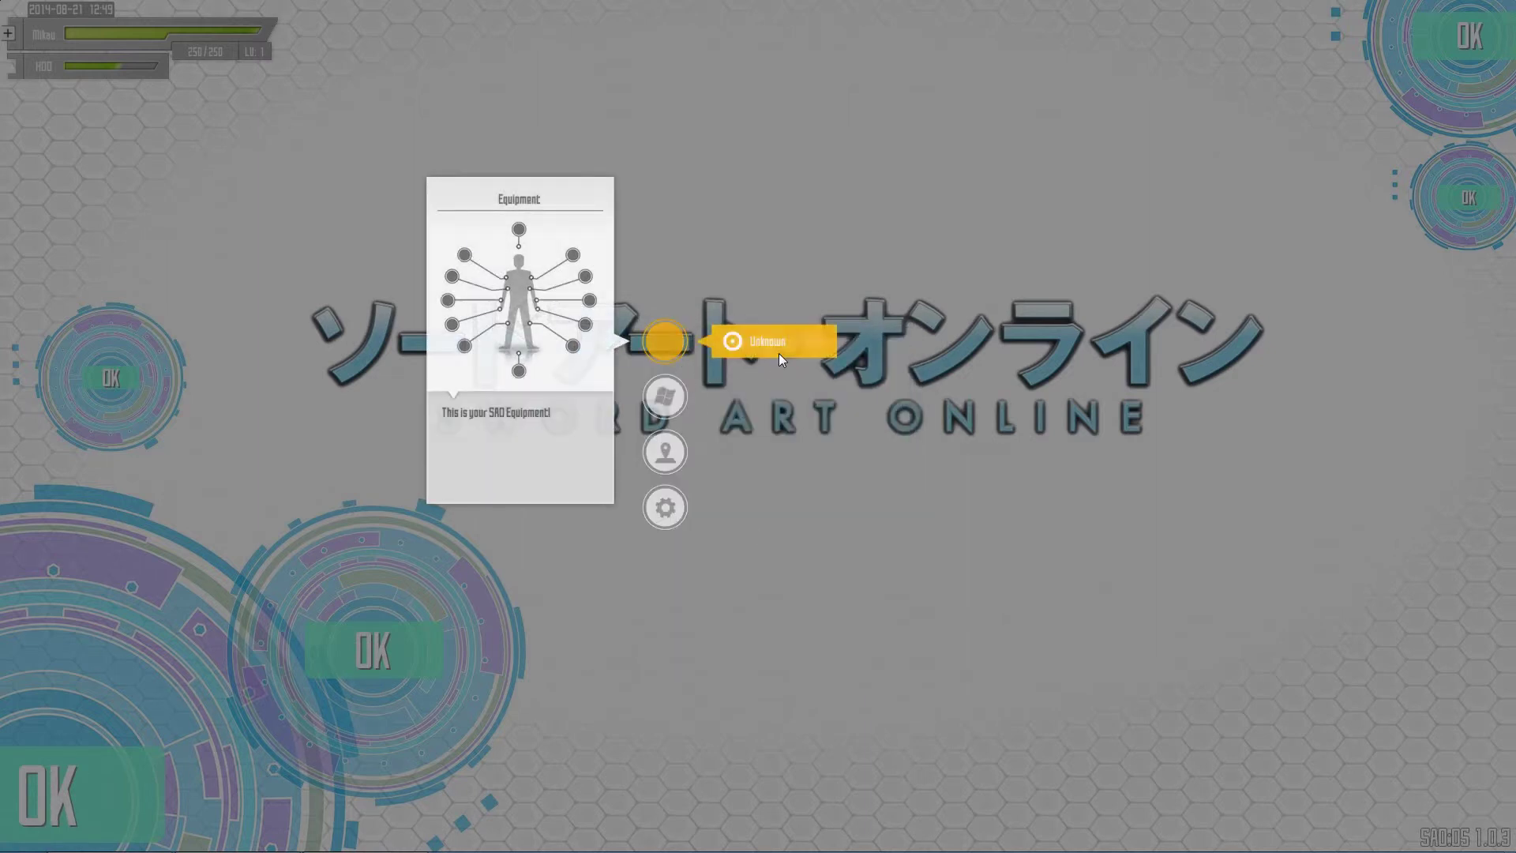
click(778, 347)
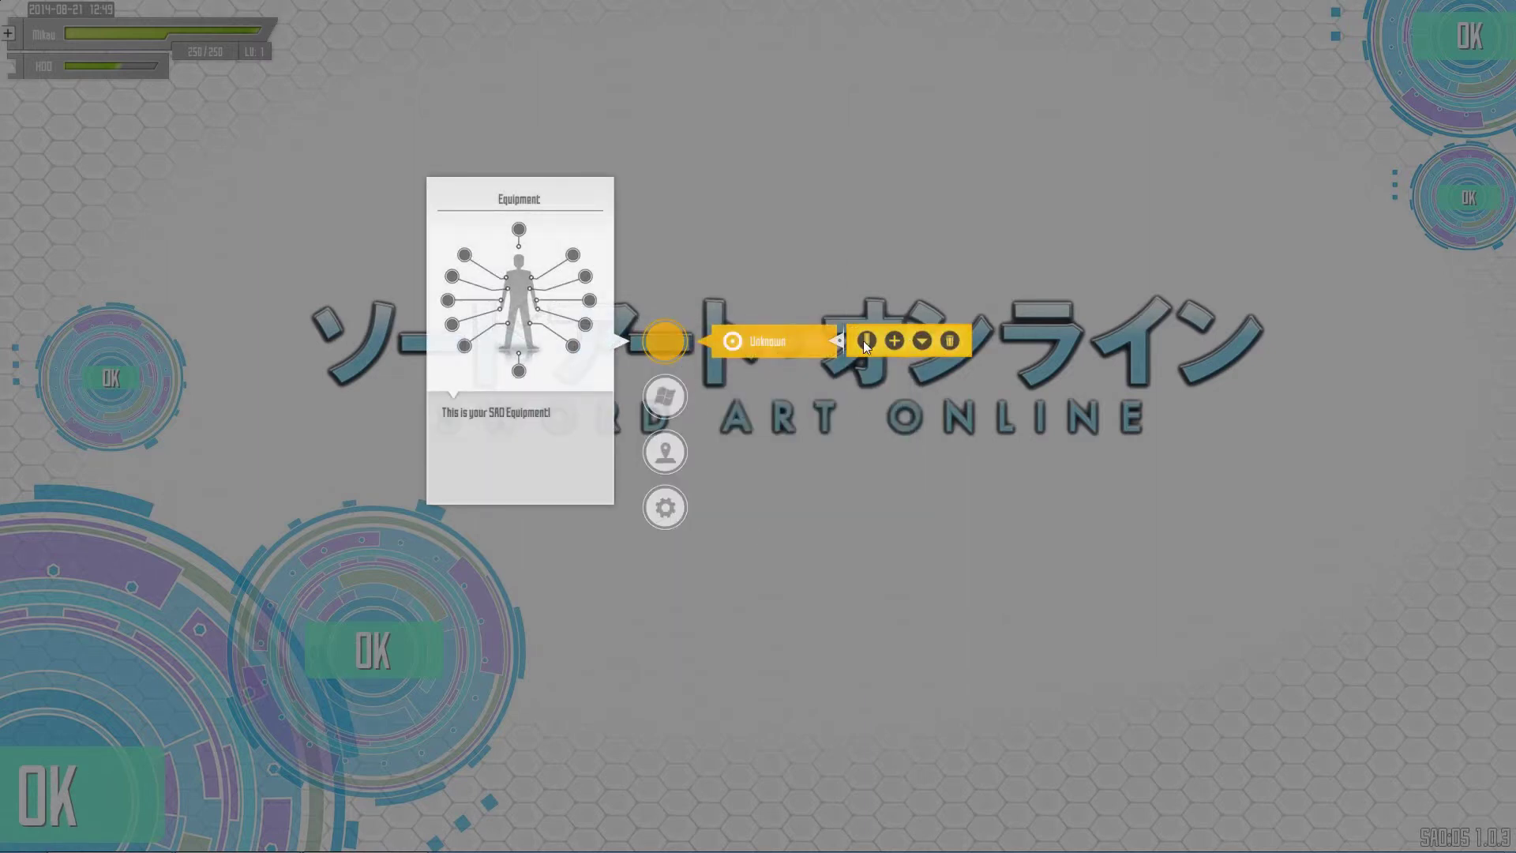
click(866, 341)
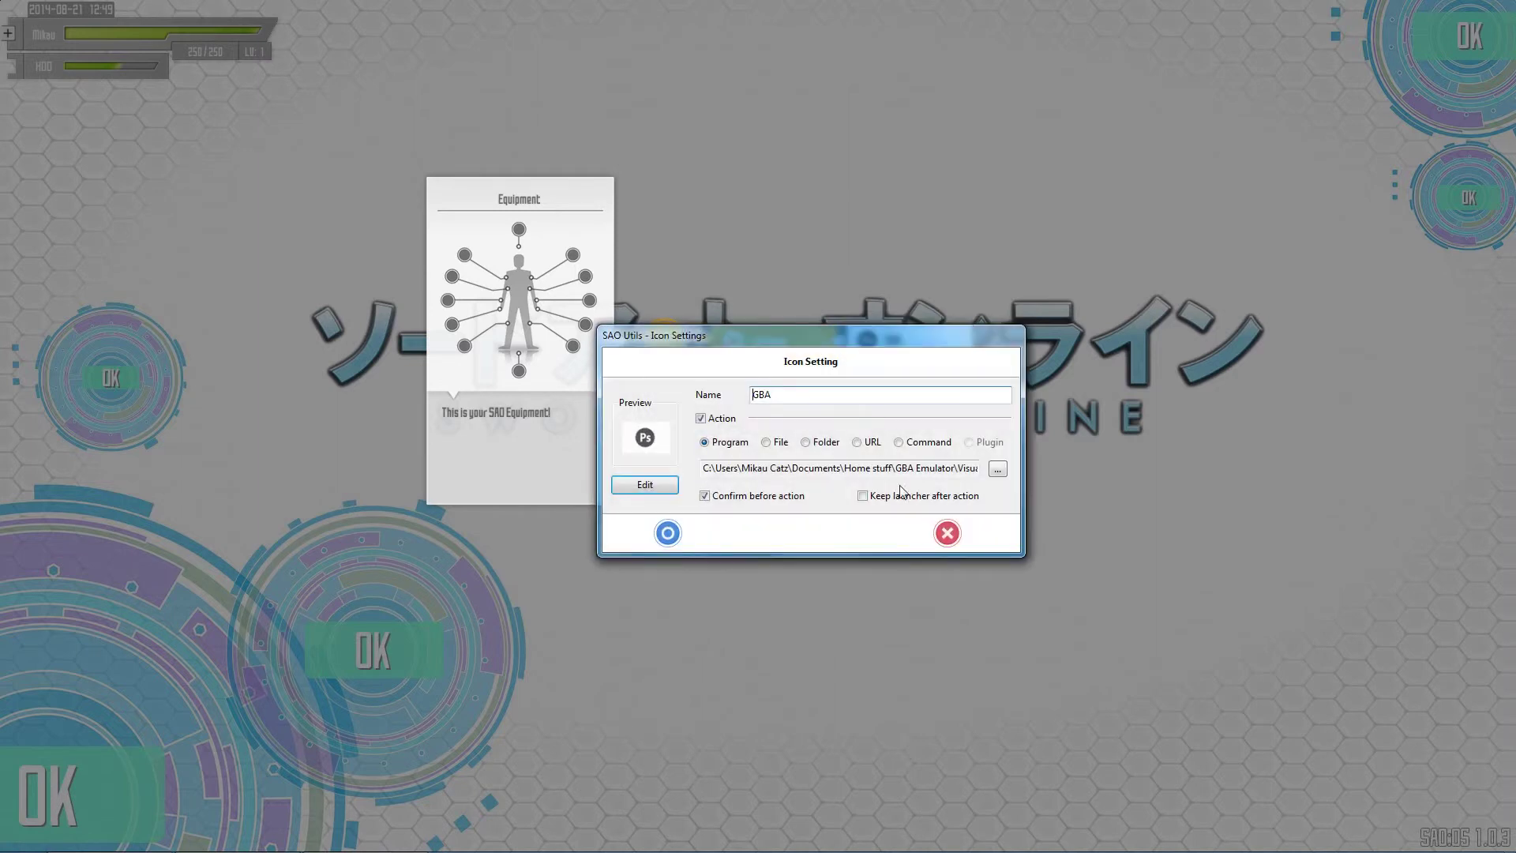
Step: Set the GBA action type to Command, inspect the command editor, and close it unchanged
click(898, 444)
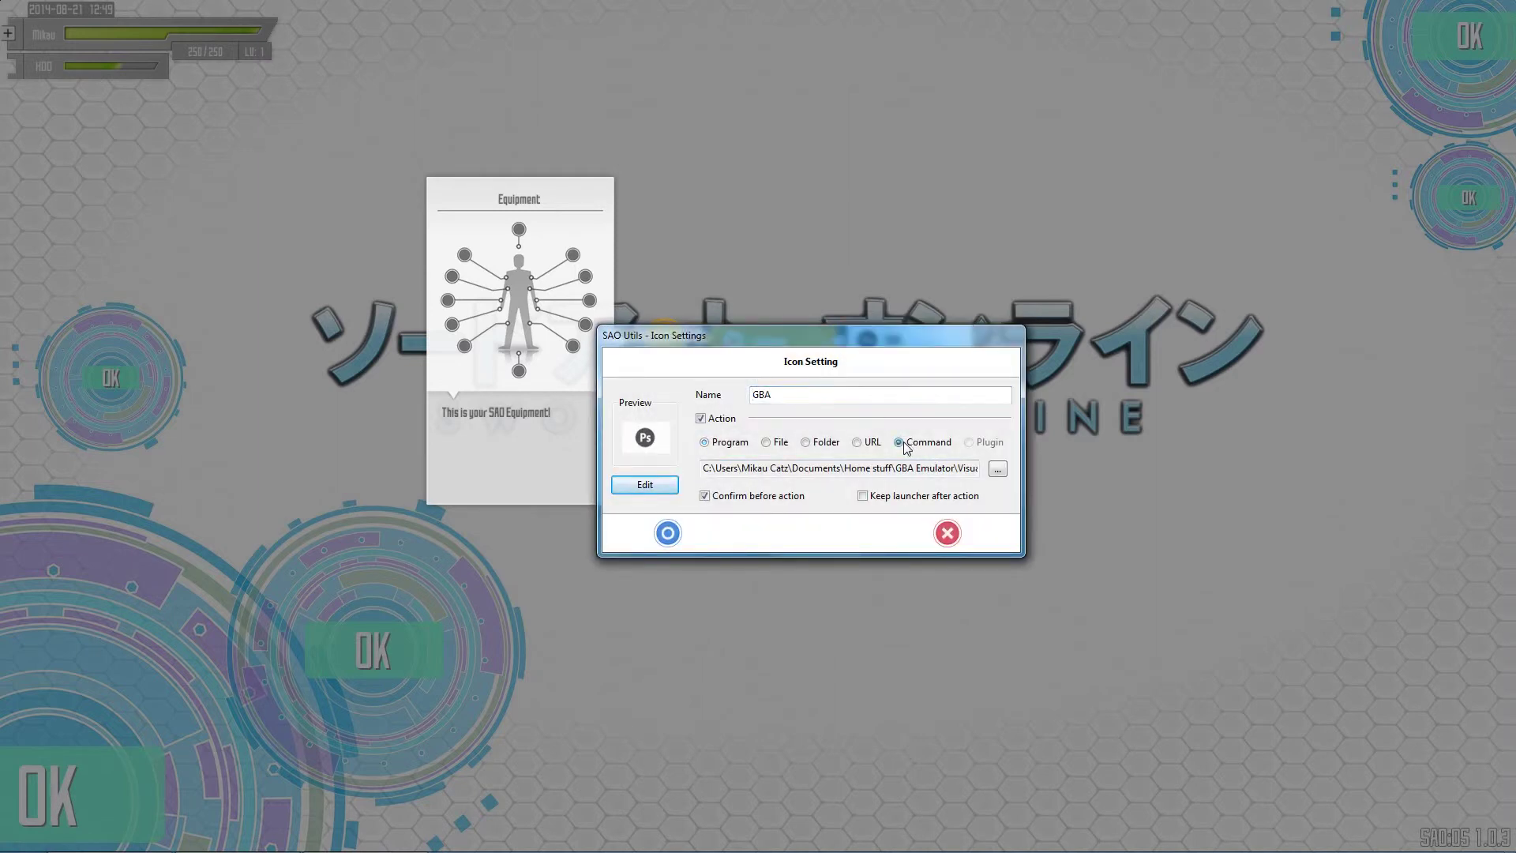
click(817, 448)
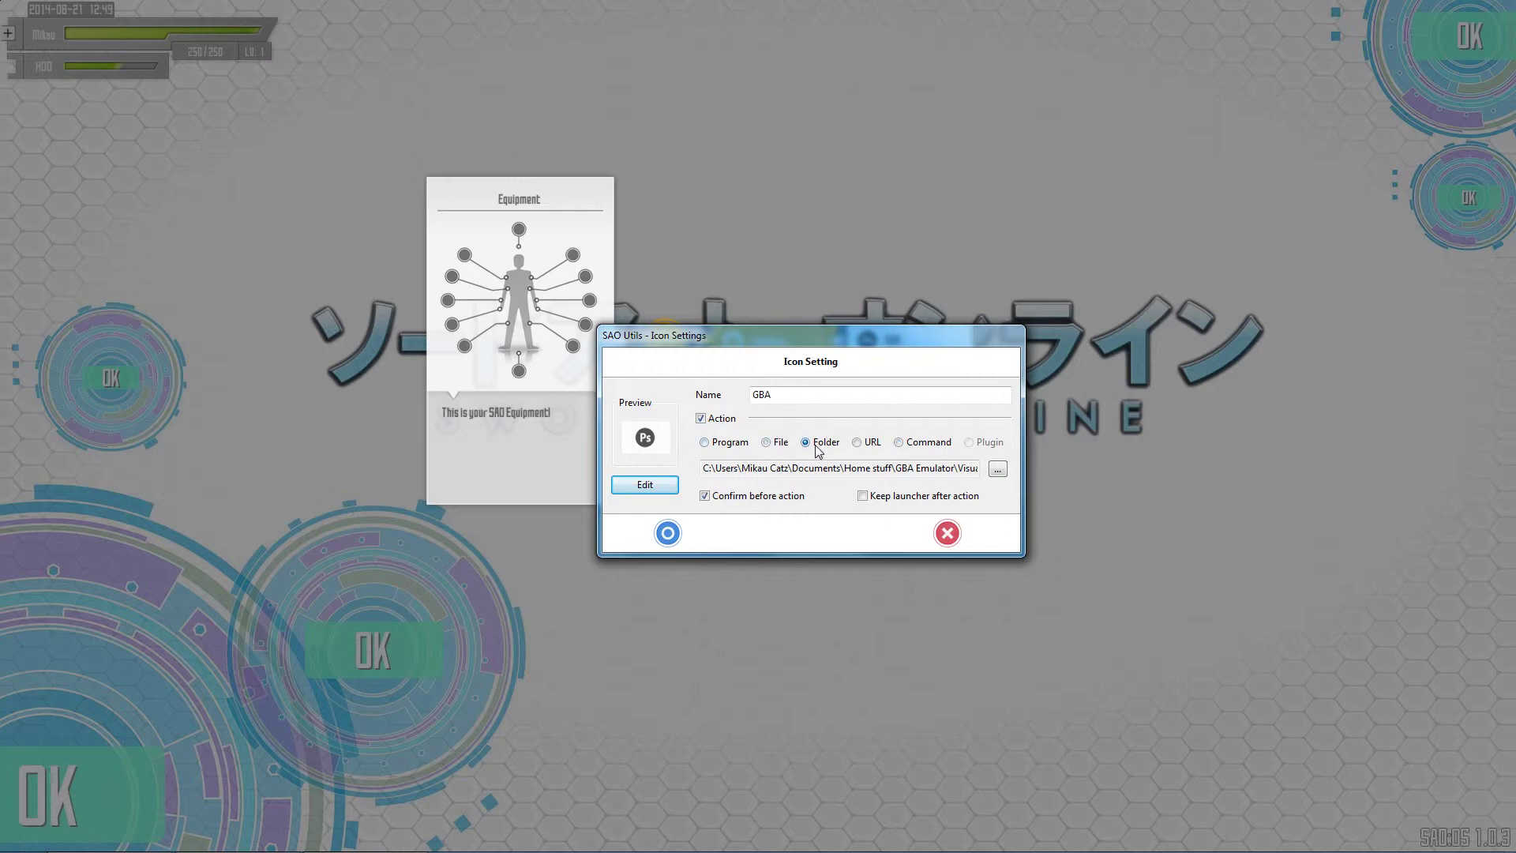
click(862, 445)
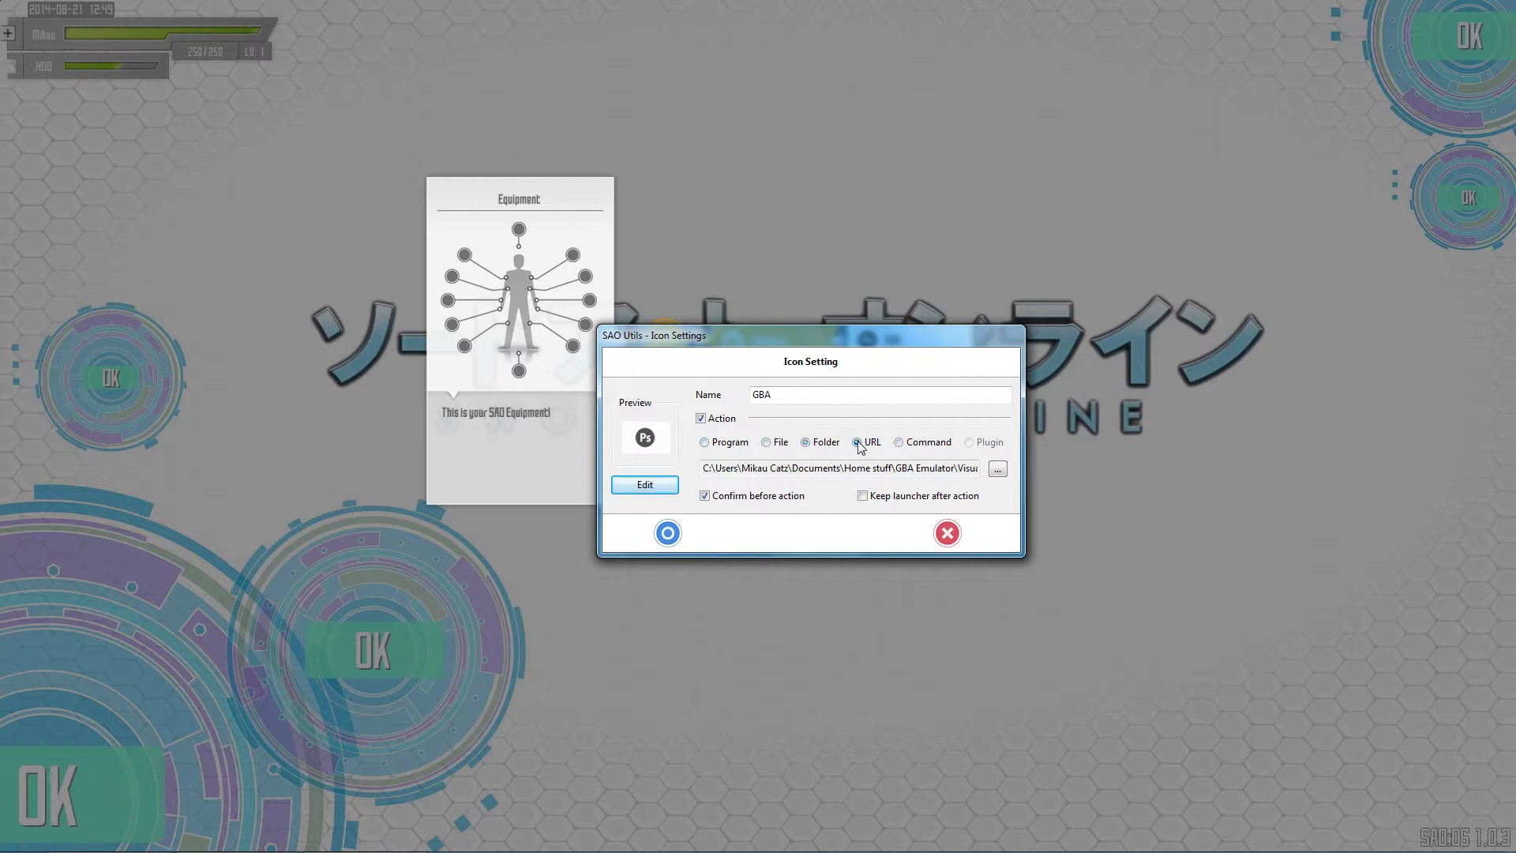
click(899, 443)
click(997, 470)
drag(778, 432, 756, 431)
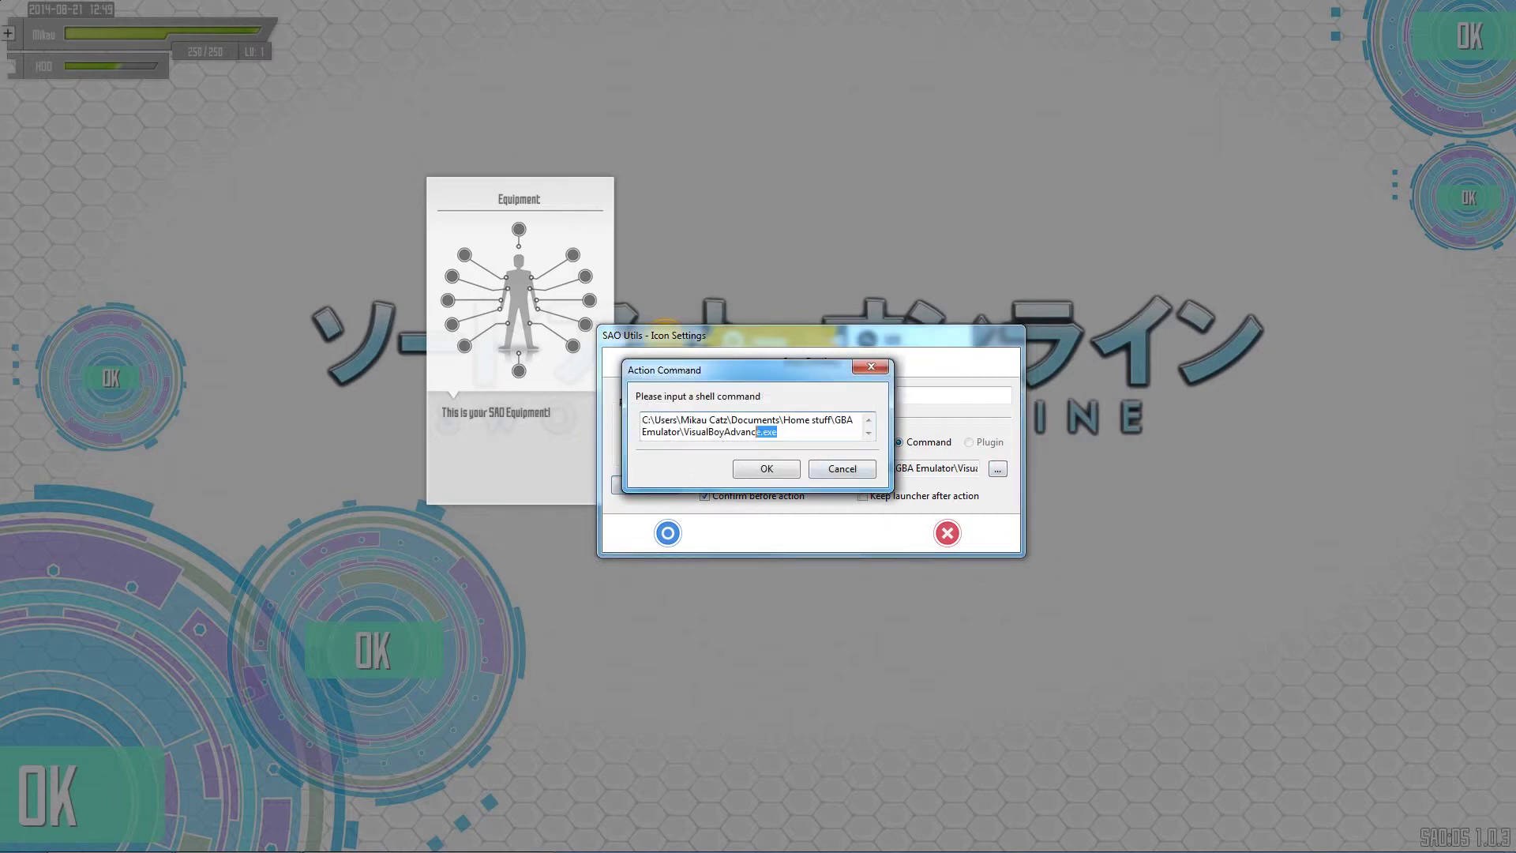
key(ctrl+a)
key(BackSpace)
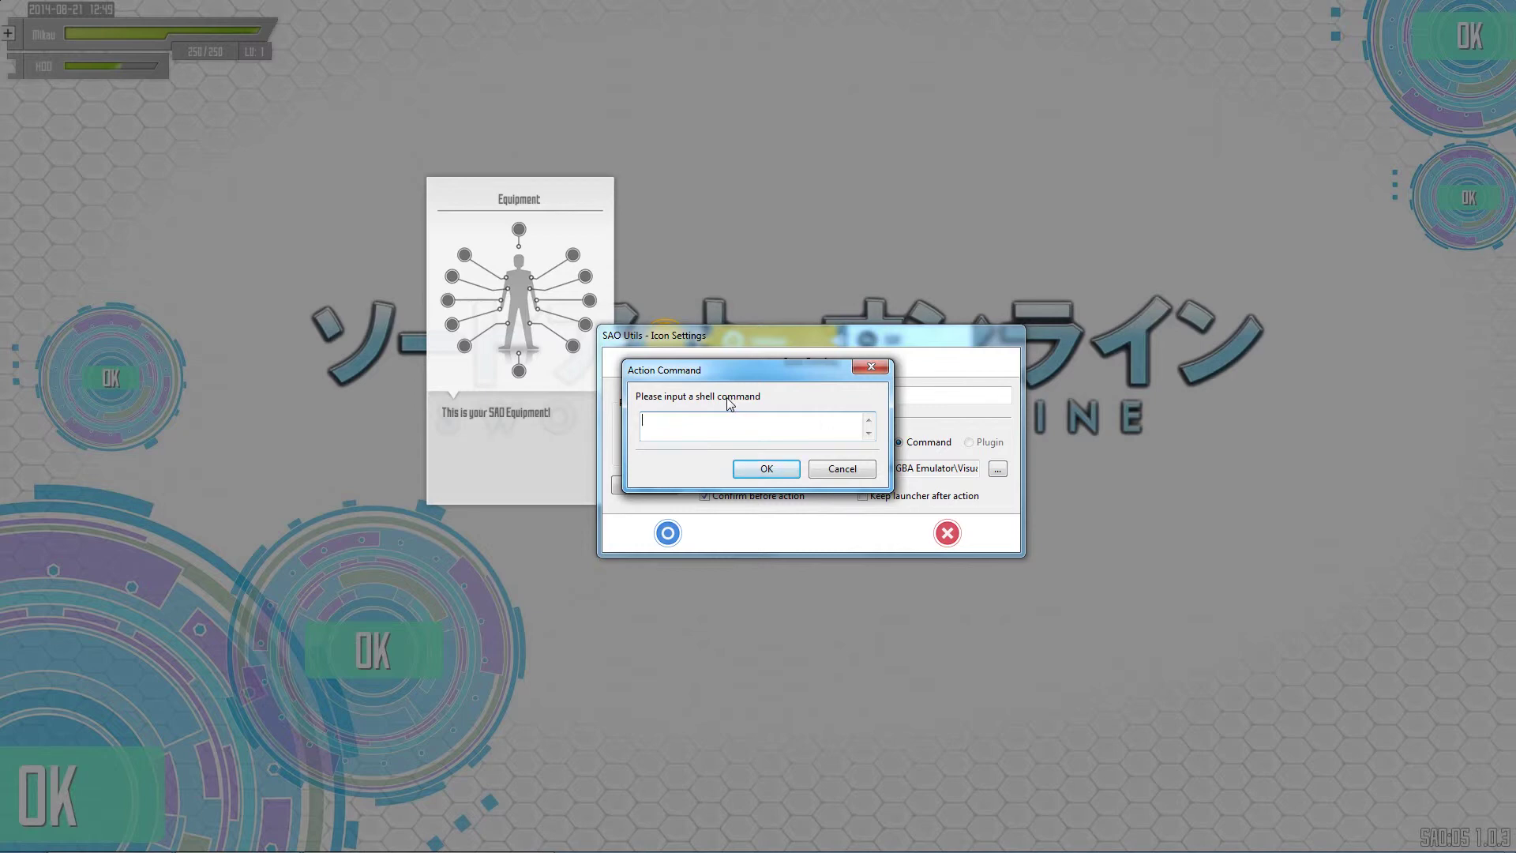
click(866, 471)
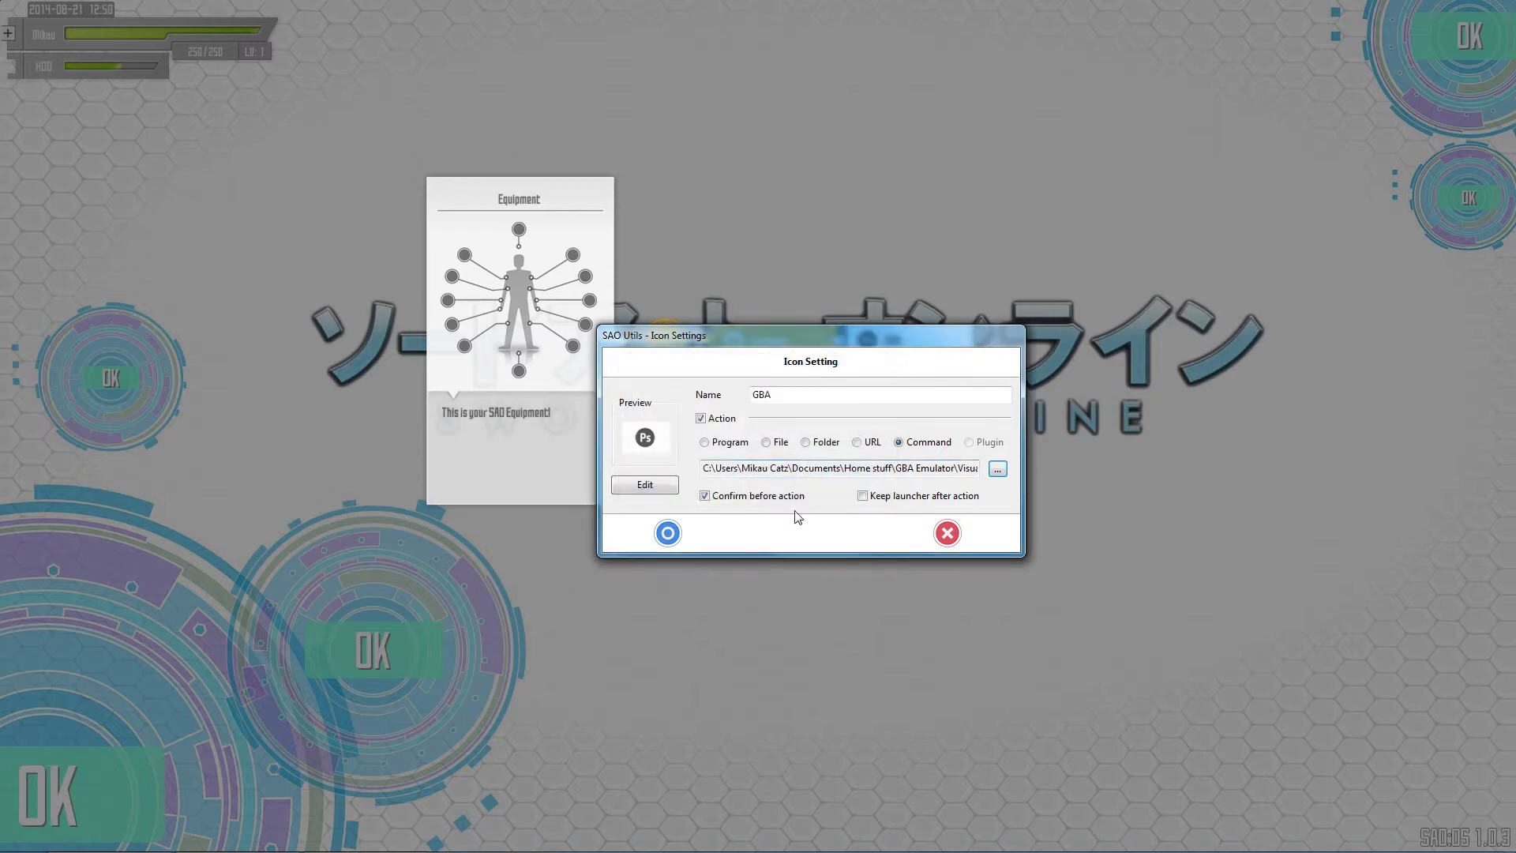
Step: Save the GBA item, then delete the top menu circle holding its sub-menu
click(947, 532)
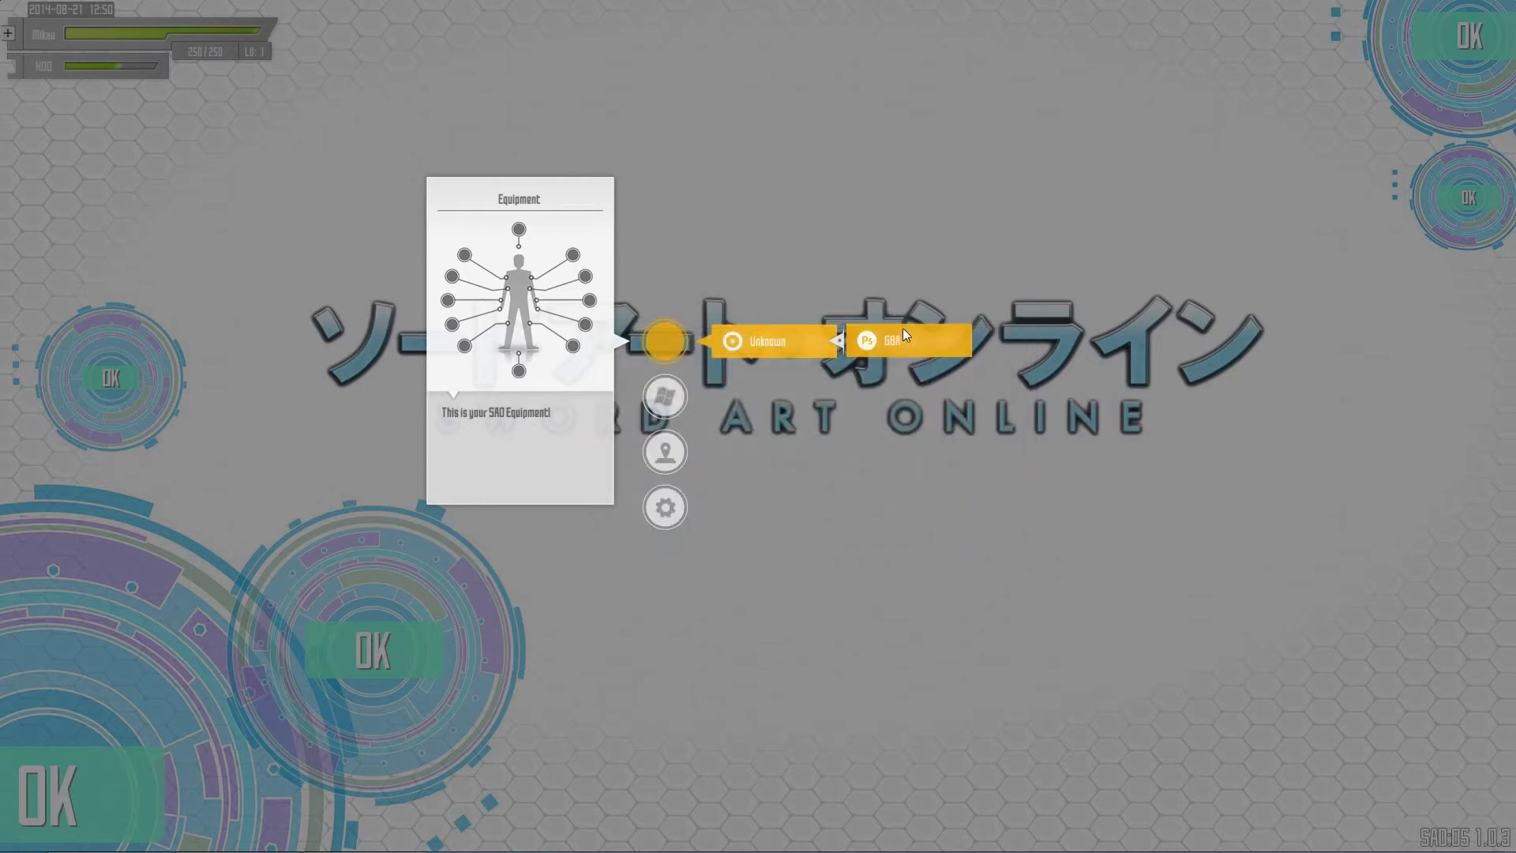
click(655, 343)
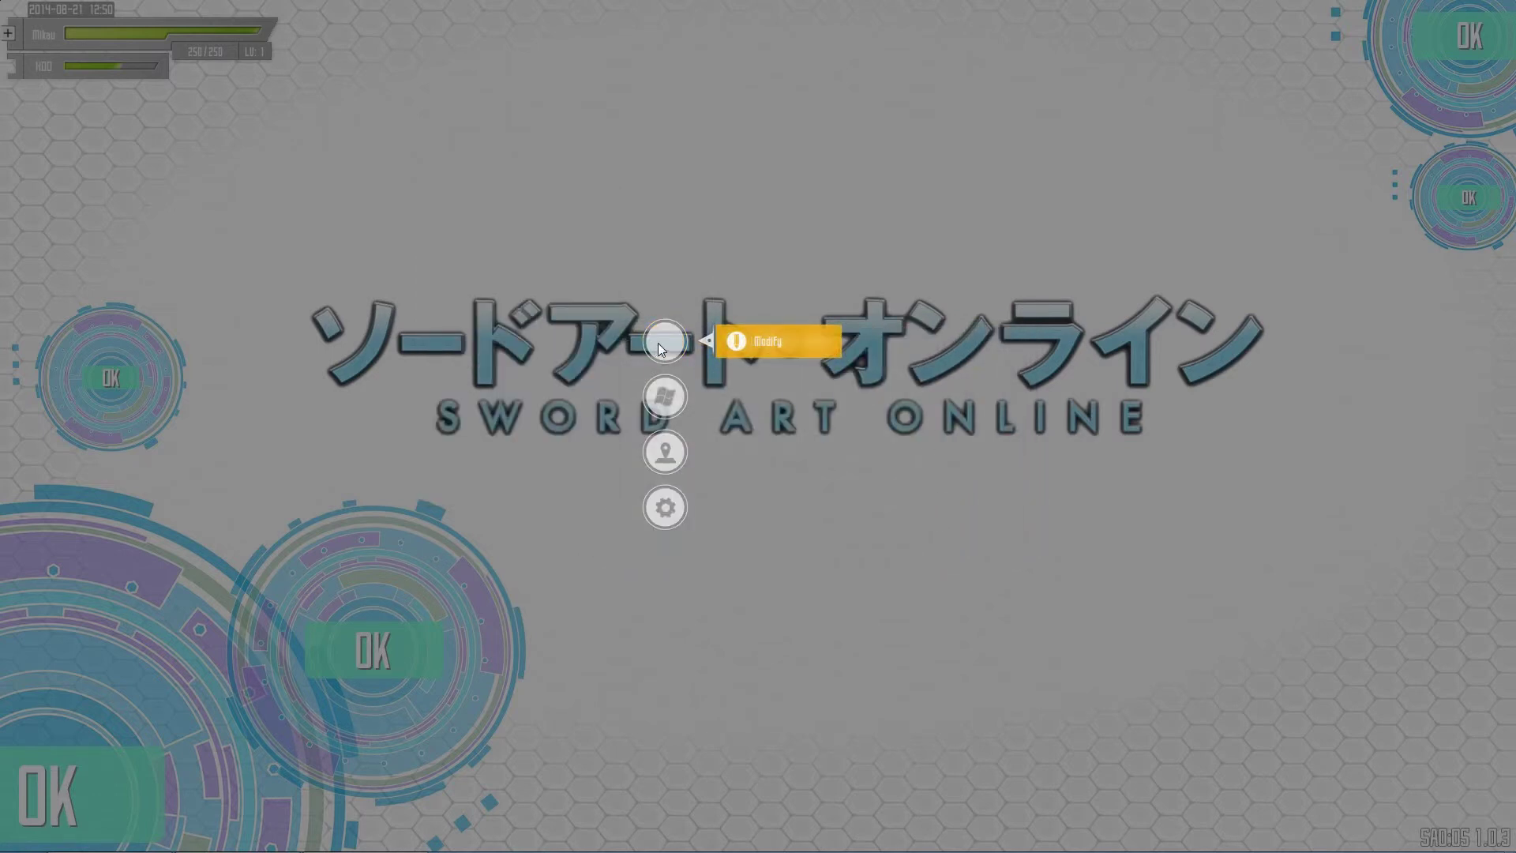
mouse_move(757, 341)
click(824, 341)
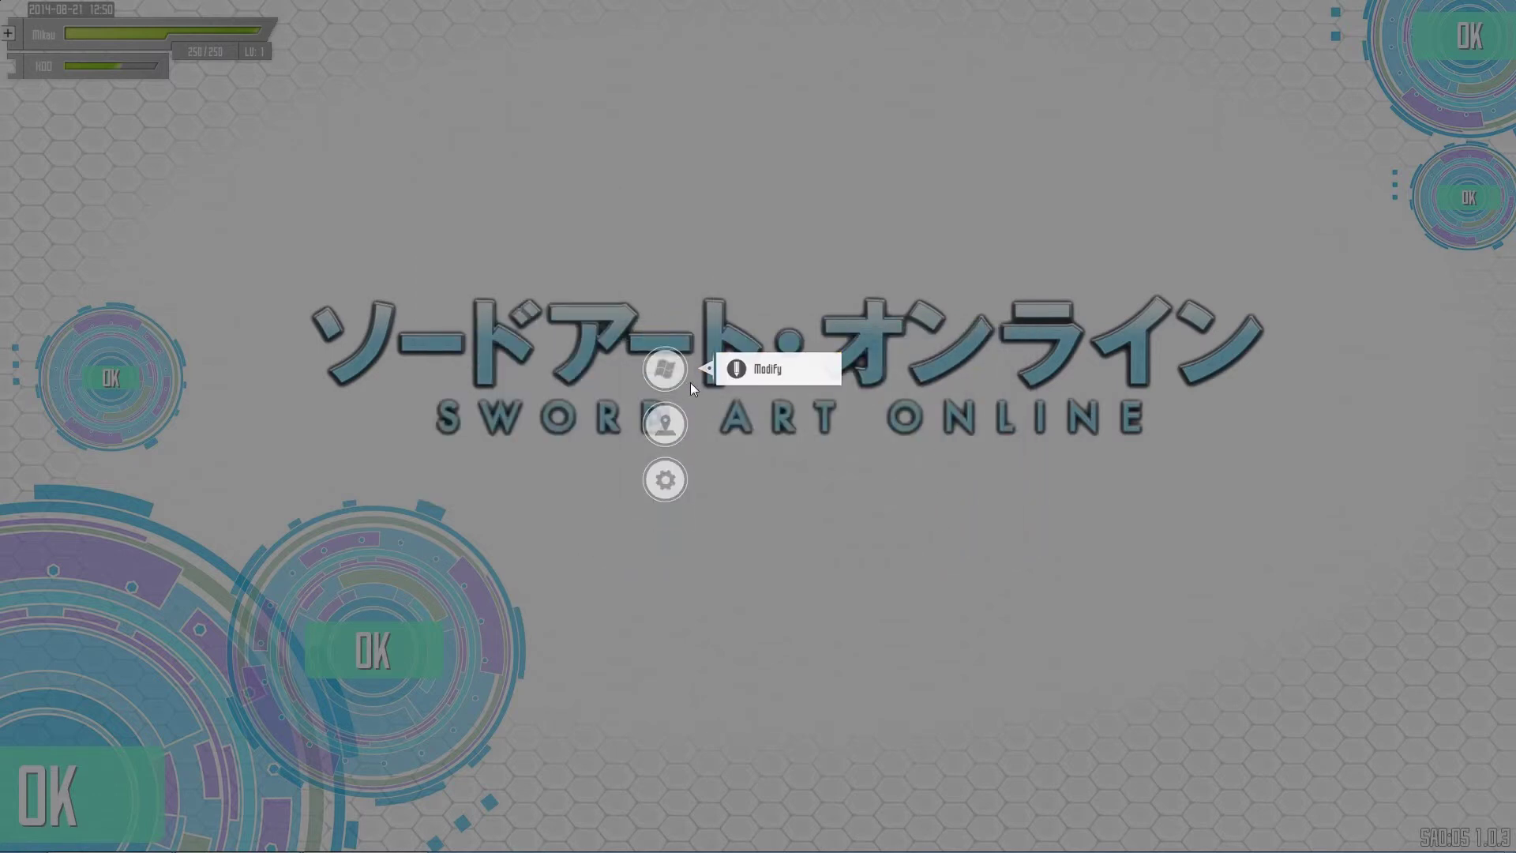
Step: Expand the Start Menu's Utility list and show the Recycle Bin entry's options
click(671, 372)
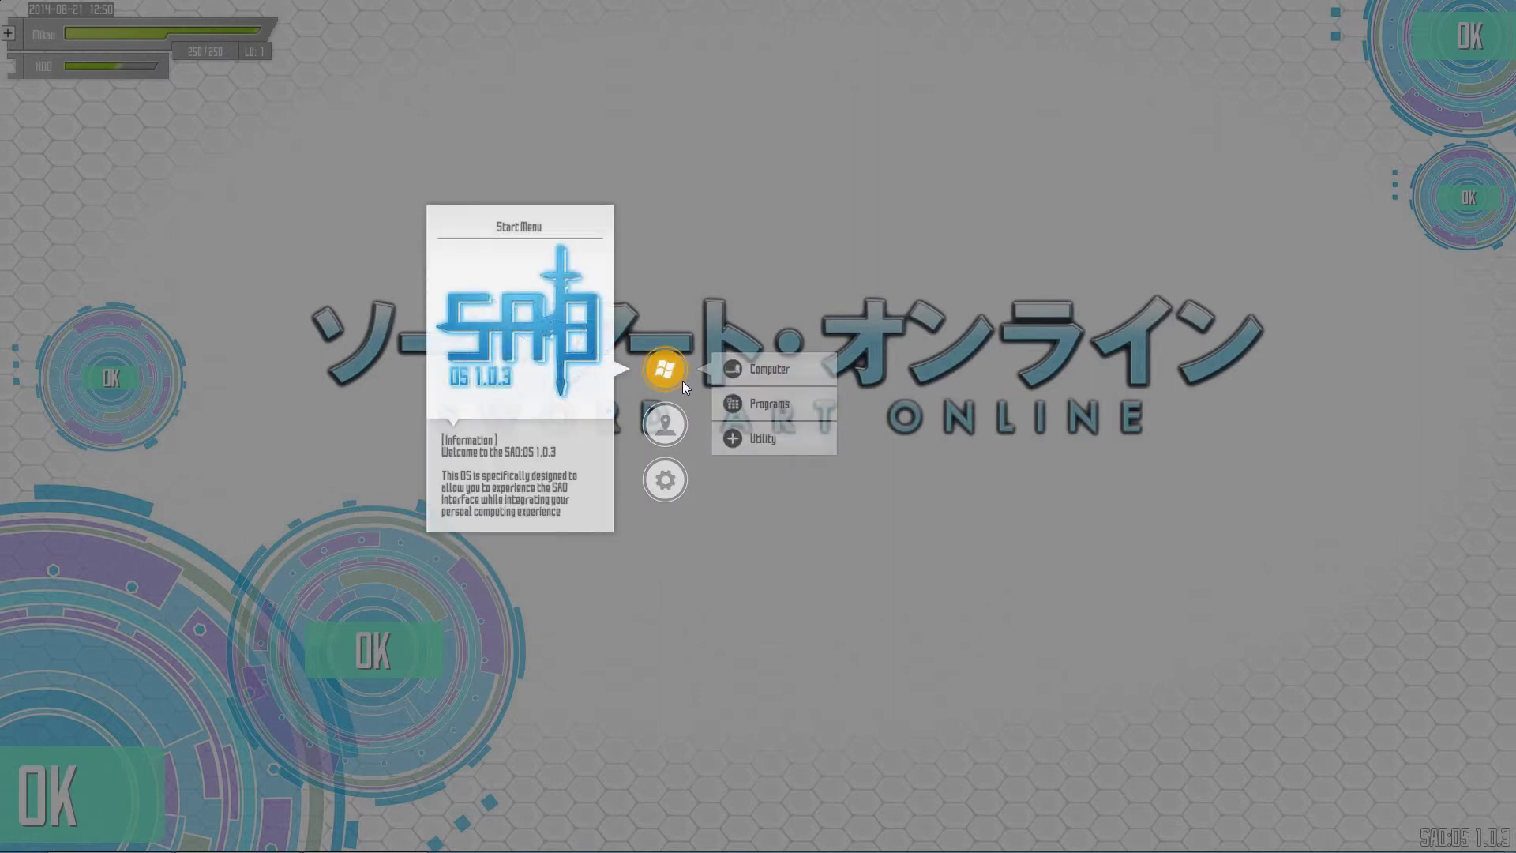
click(773, 436)
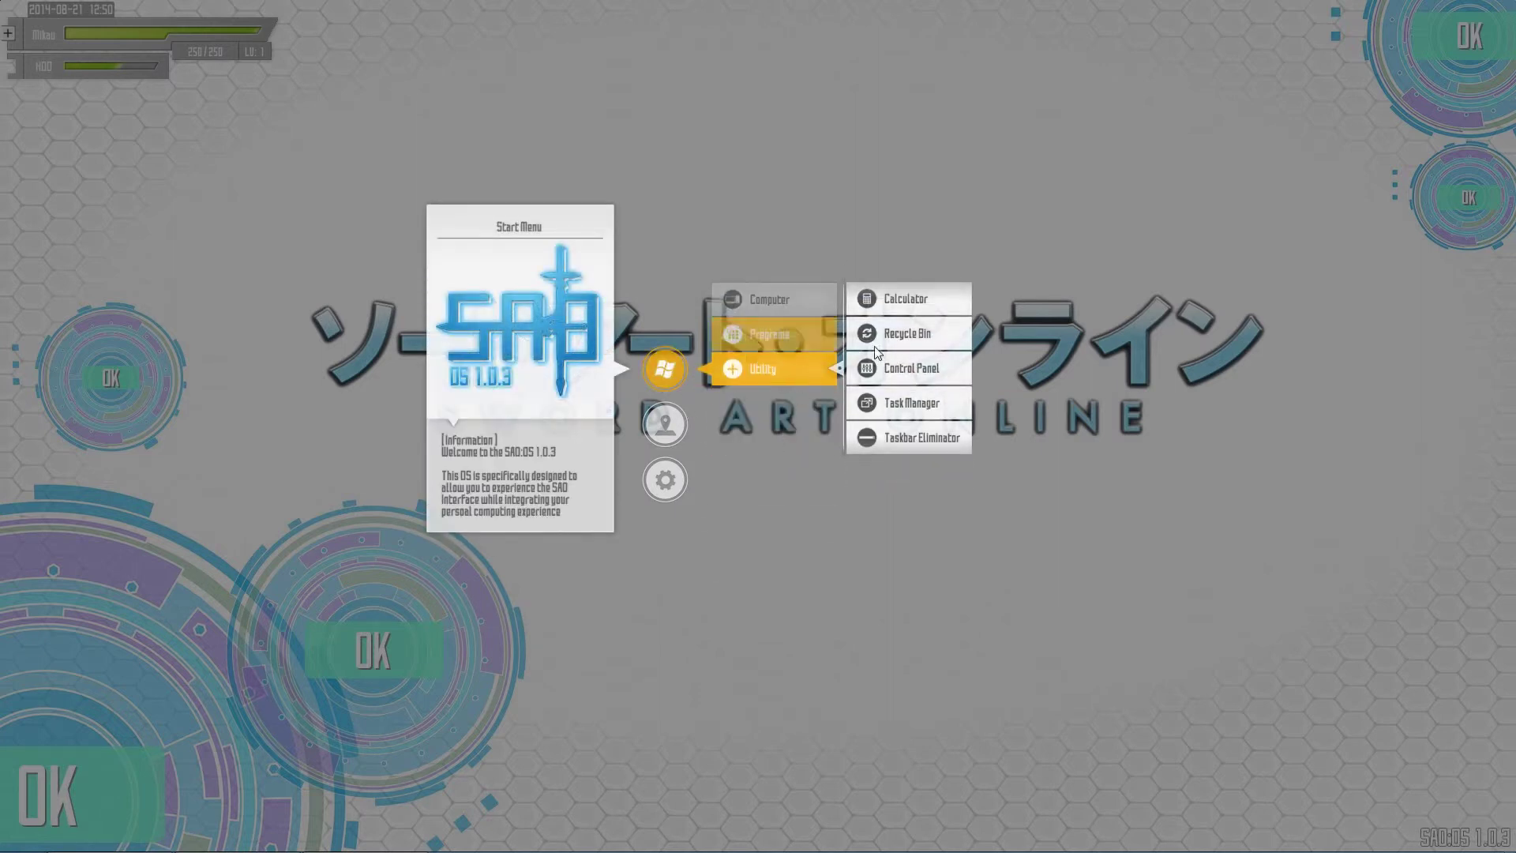
click(916, 334)
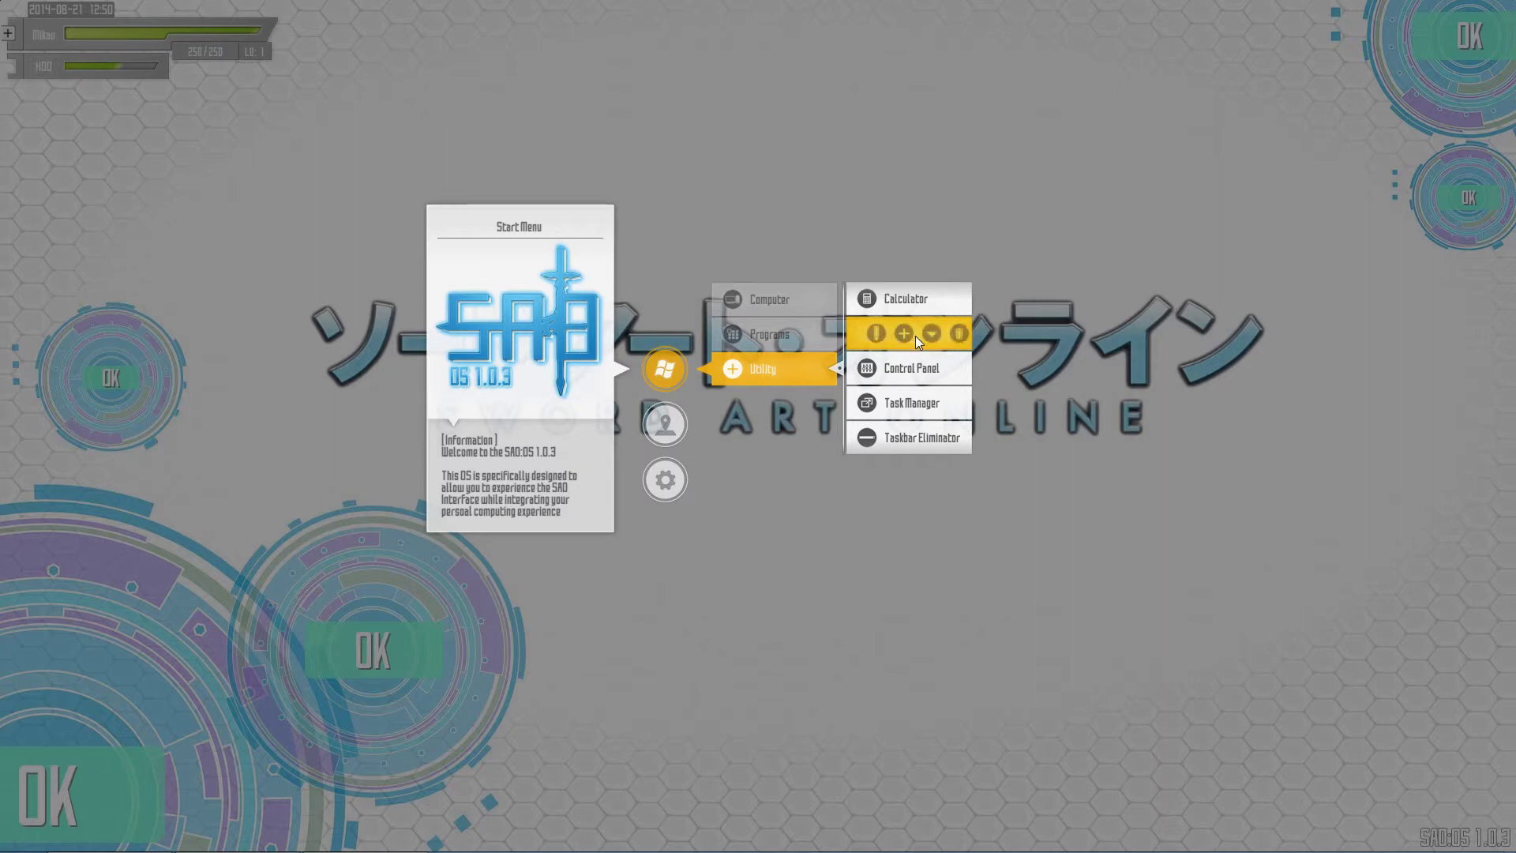
click(873, 332)
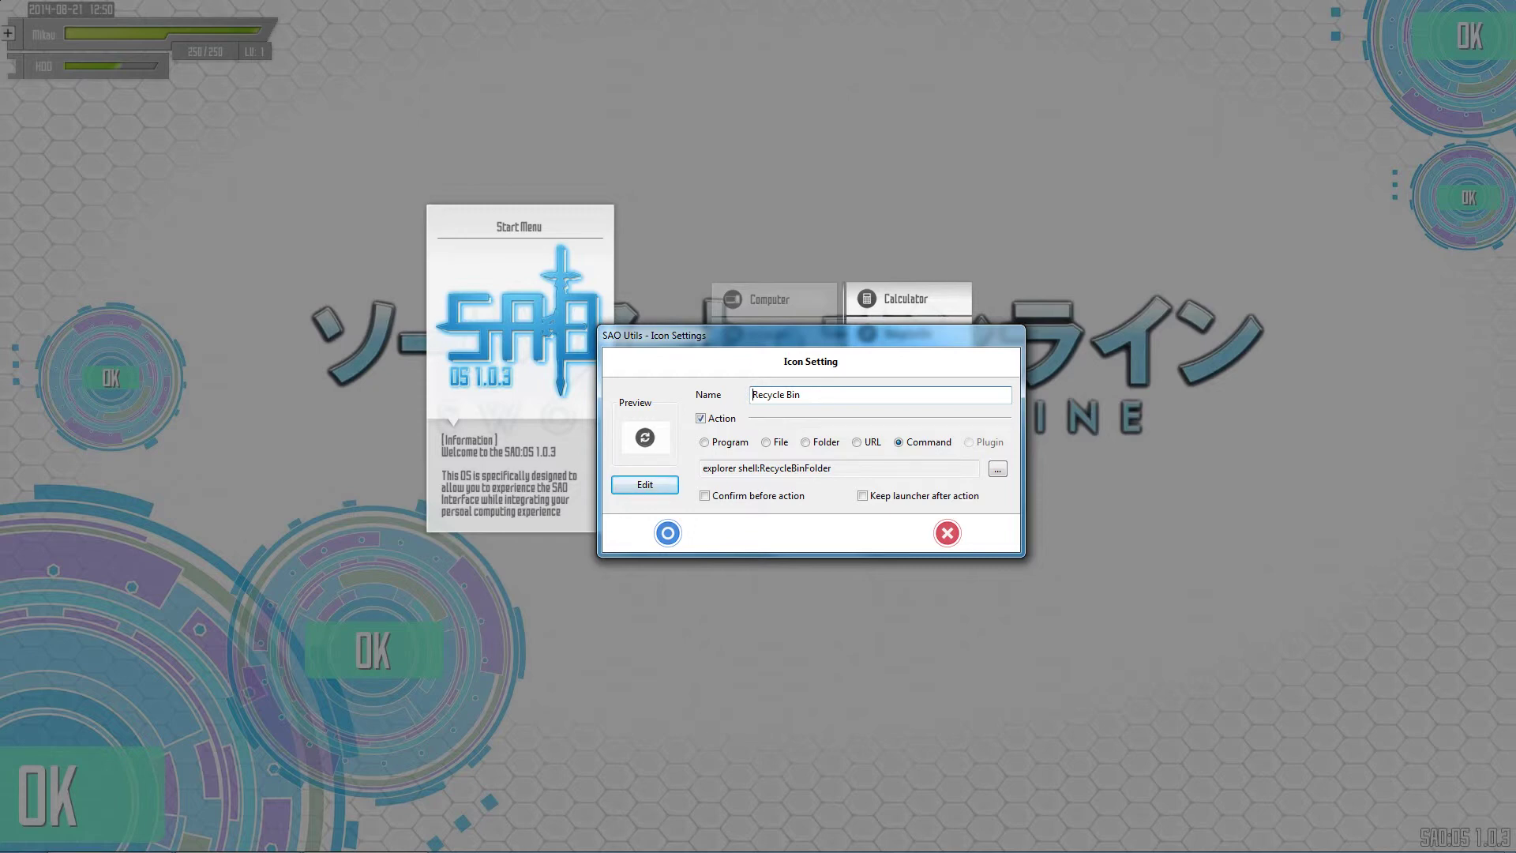
click(941, 530)
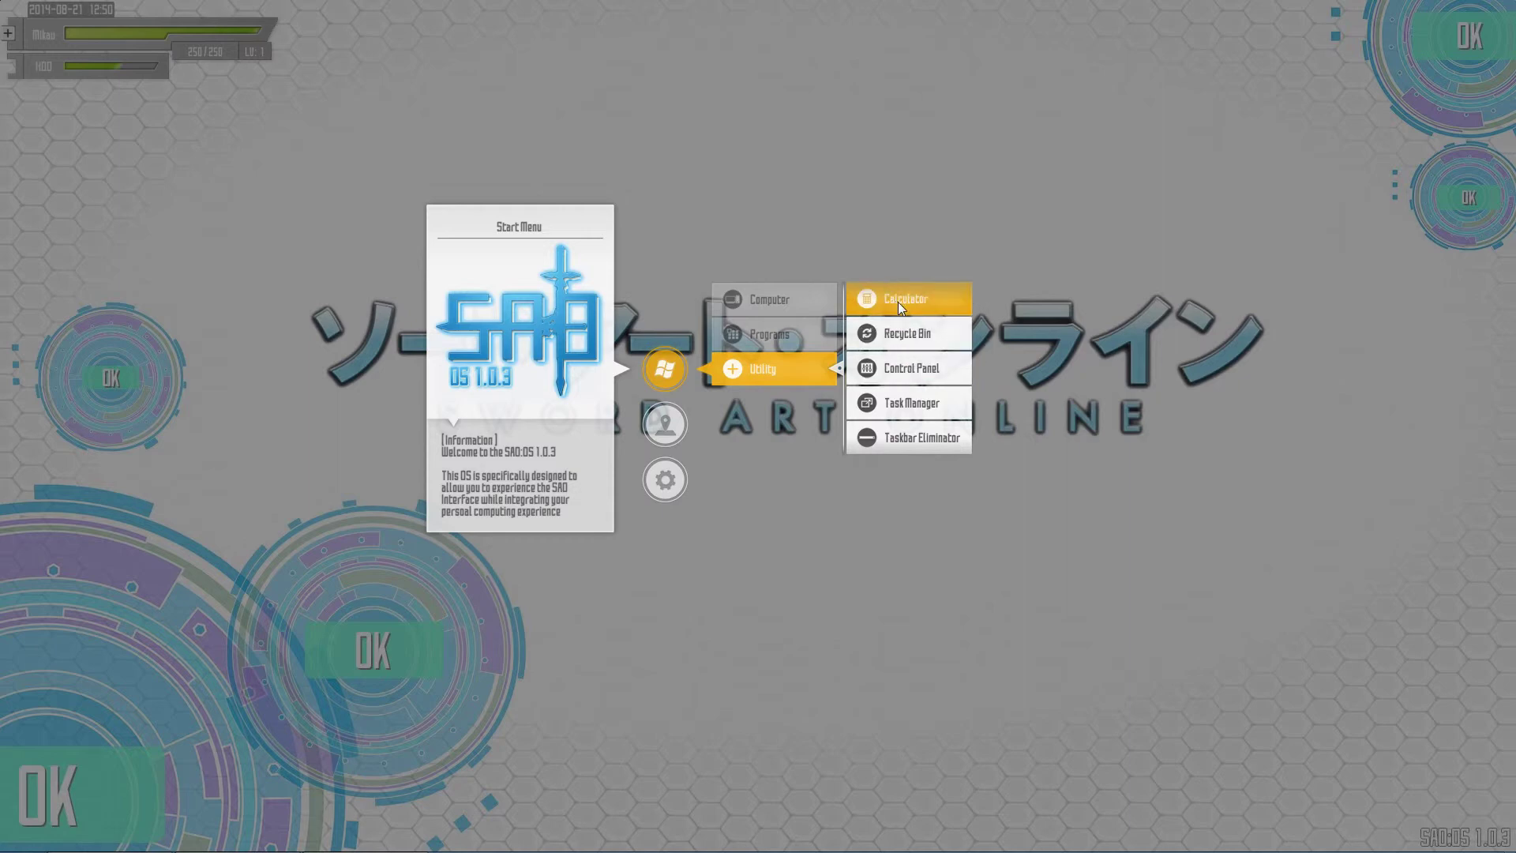
Step: Launch My Computer from the Start Menu's Computer list, then close the Explorer window
click(802, 338)
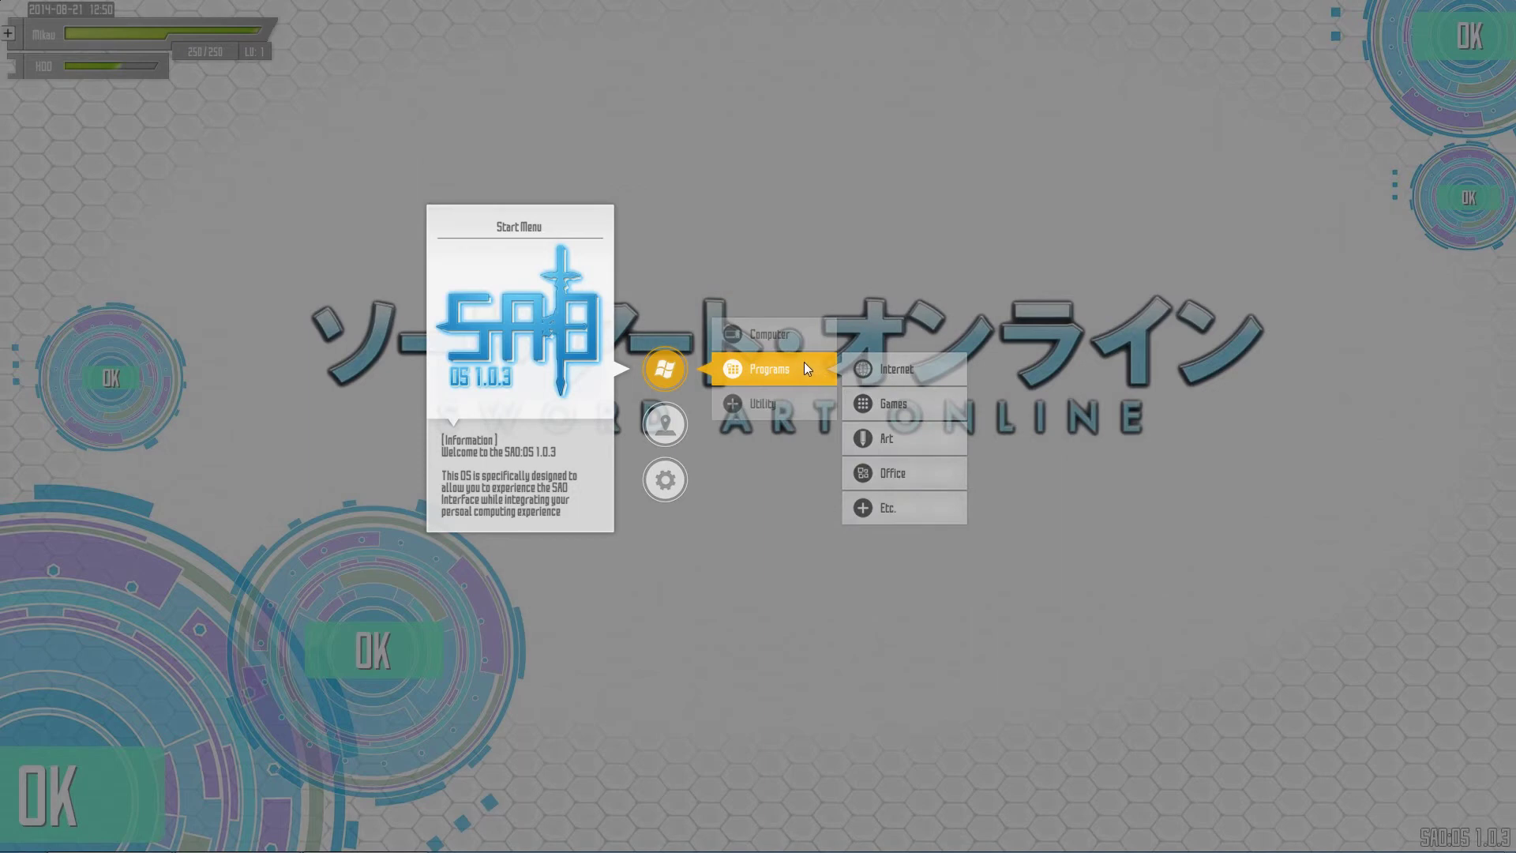
click(789, 340)
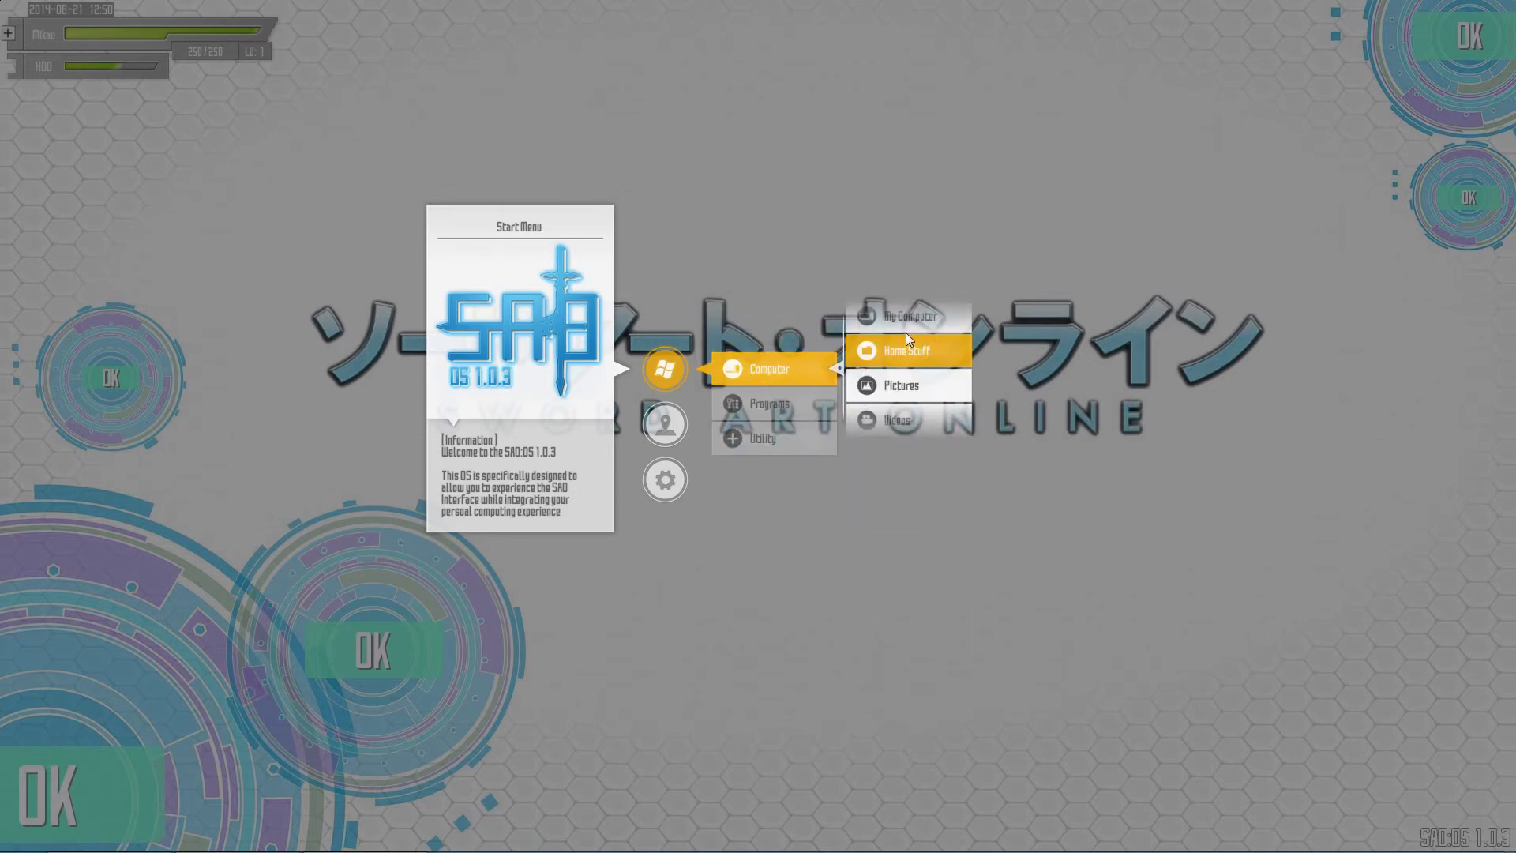
click(916, 351)
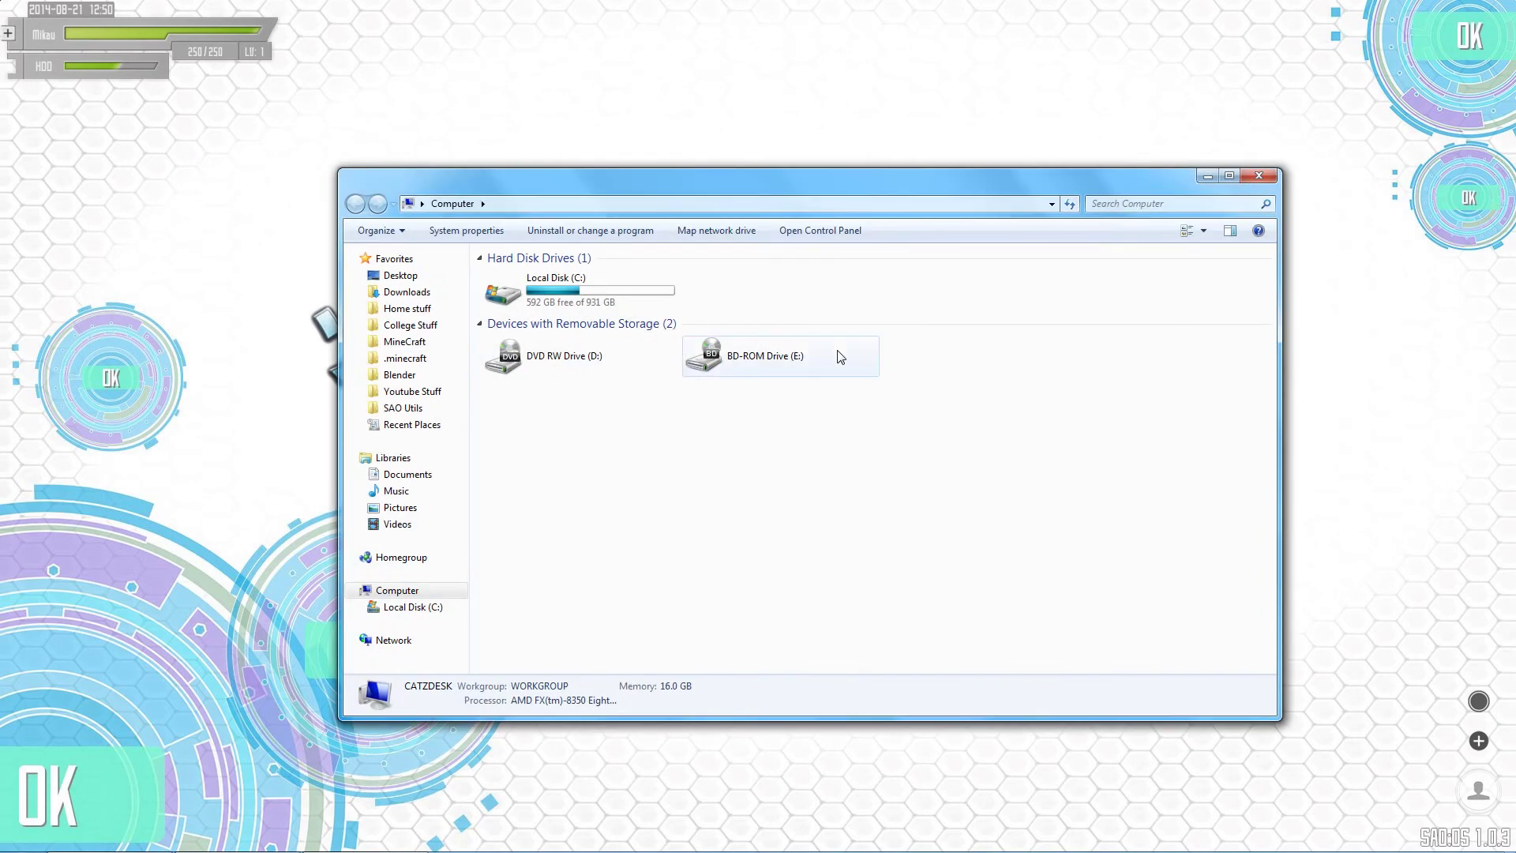
click(710, 204)
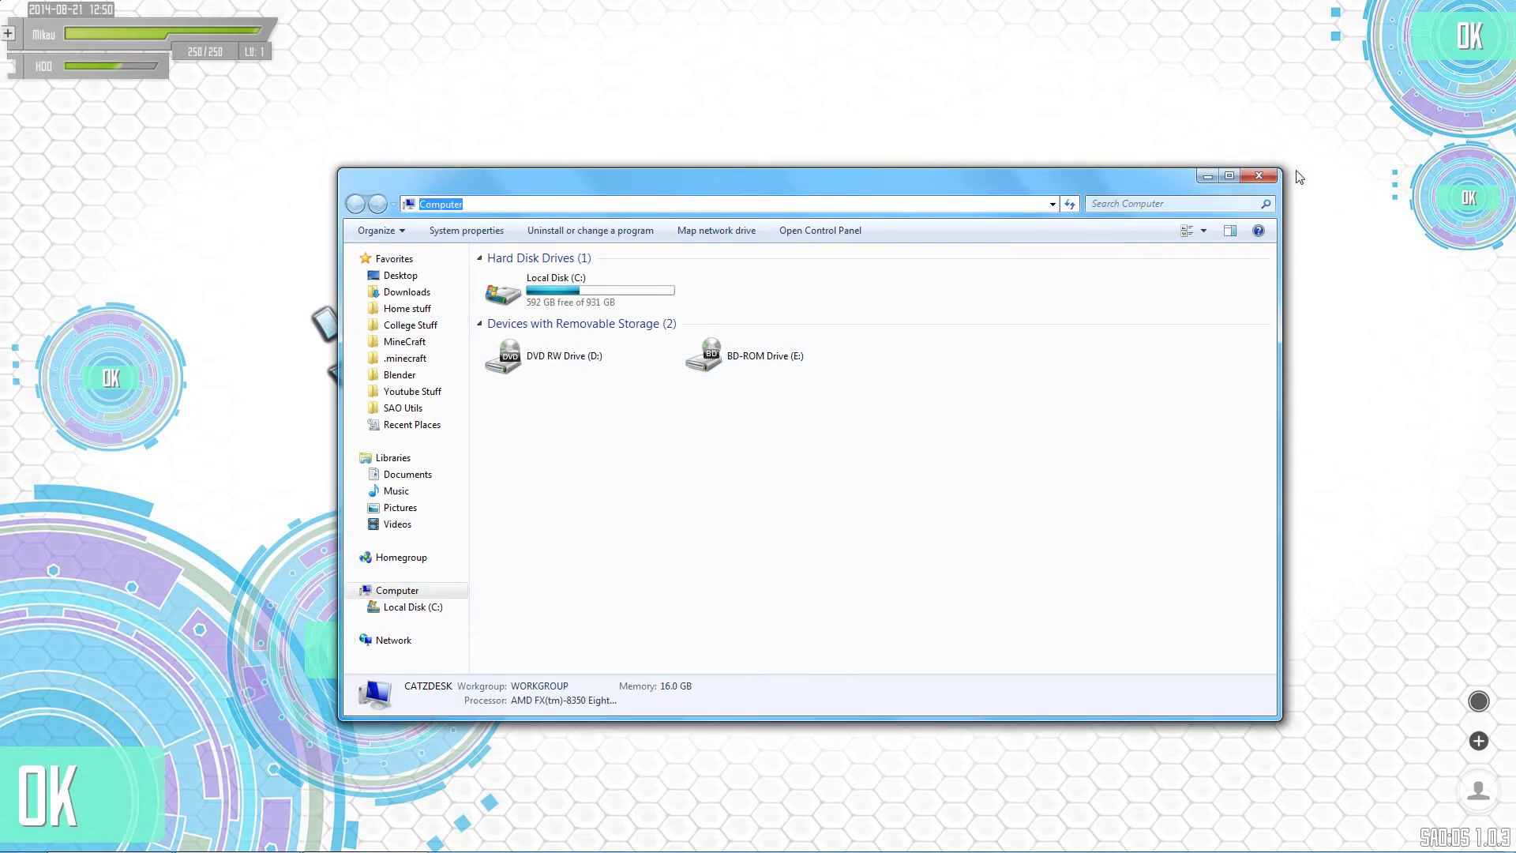
click(1258, 174)
drag(789, 489, 794, 604)
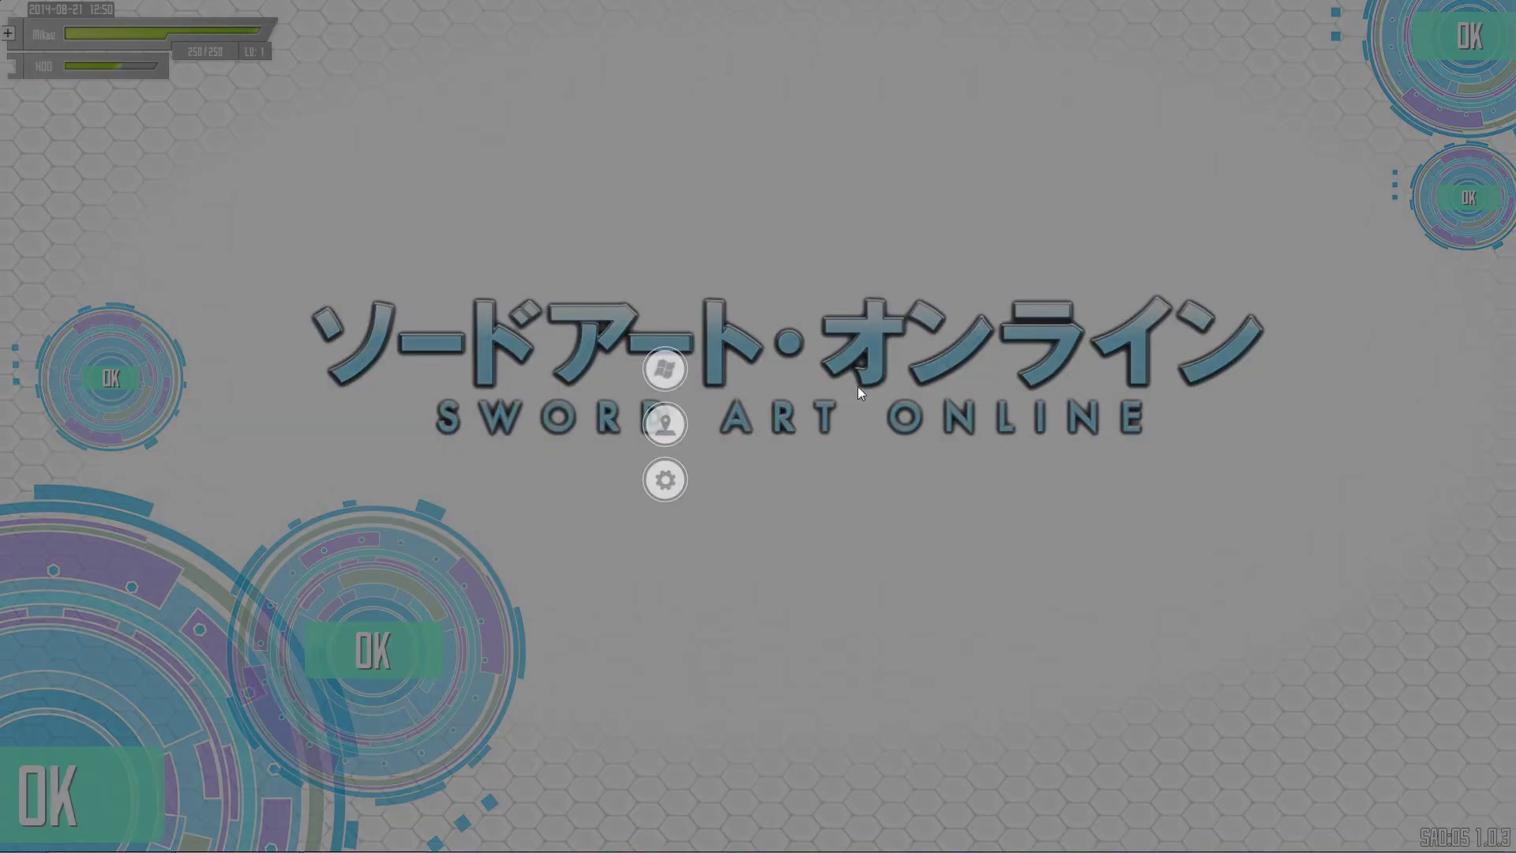
Step: Show the Icon Settings for Start Menu > Computer > My Computer, which runs explorer shell:MyComputerFolder
click(658, 371)
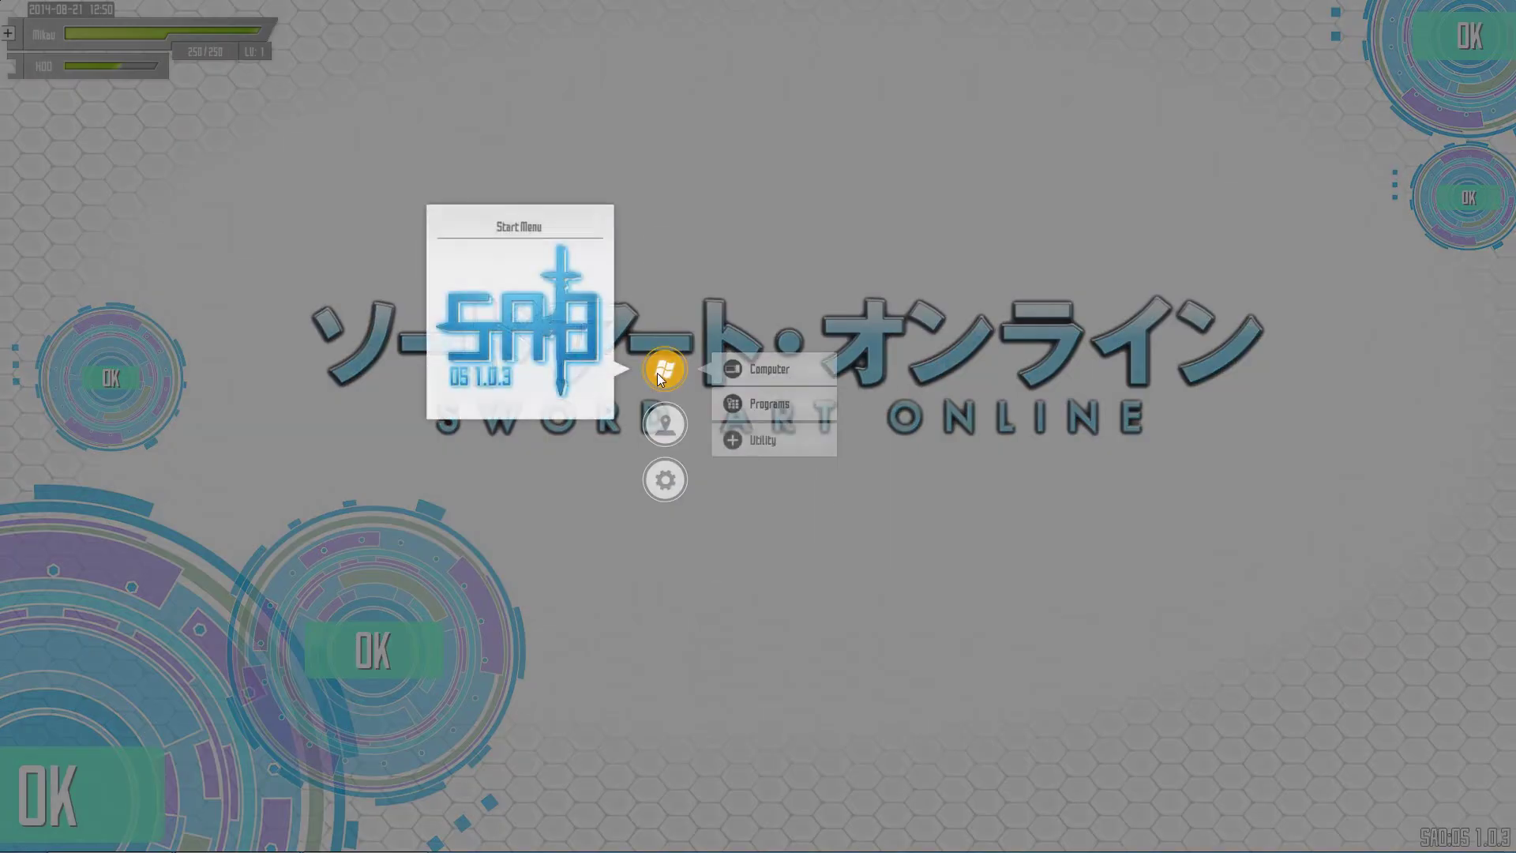
click(774, 366)
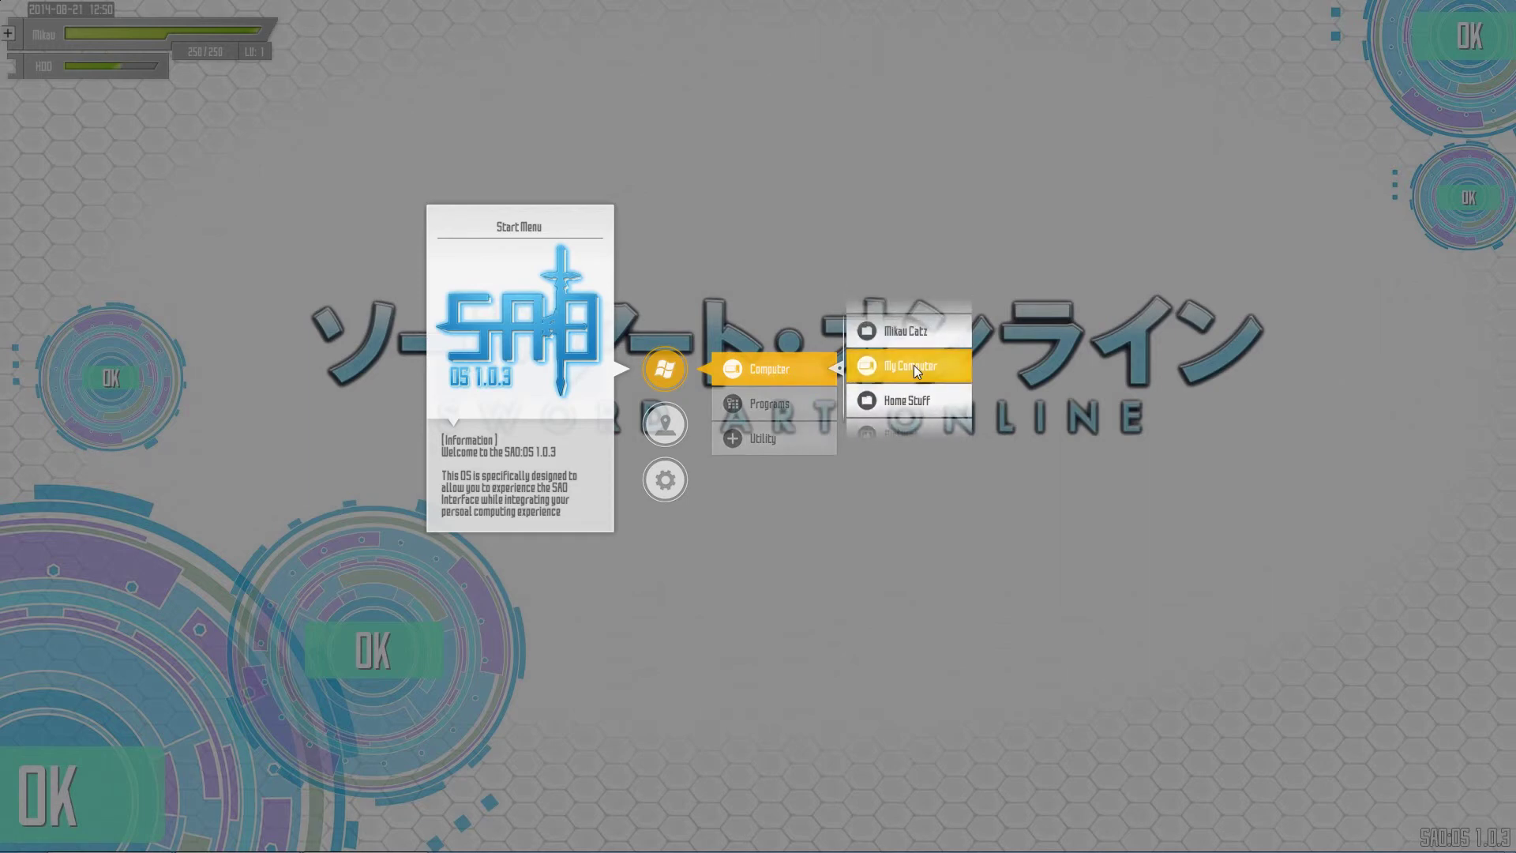
right_click(913, 365)
click(872, 364)
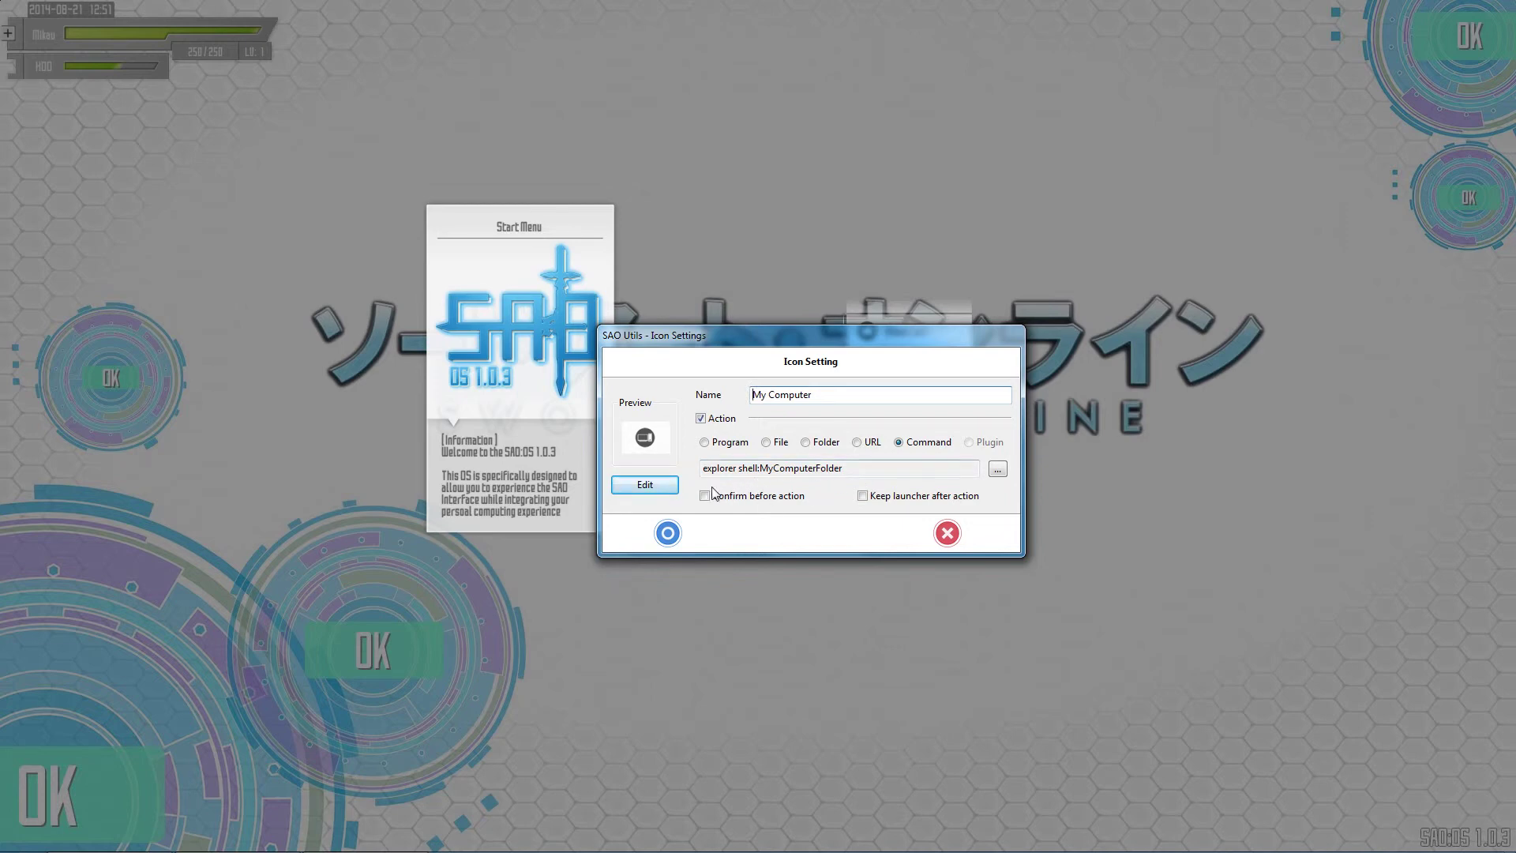
Step: Cancel the Icon Settings unchanged, then test the My Computer shortcut and close its window
click(947, 533)
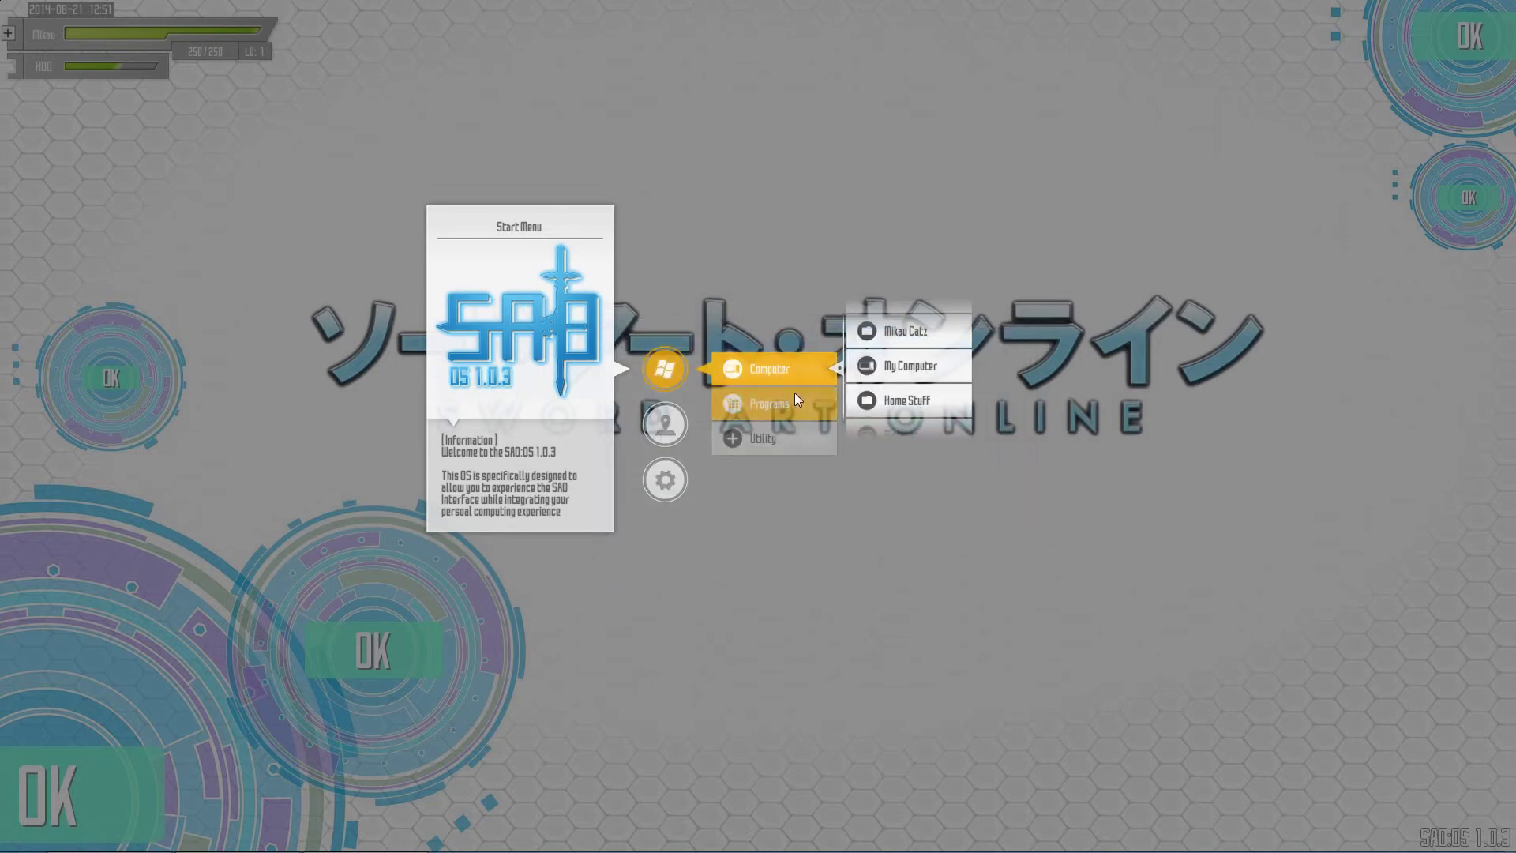
click(904, 360)
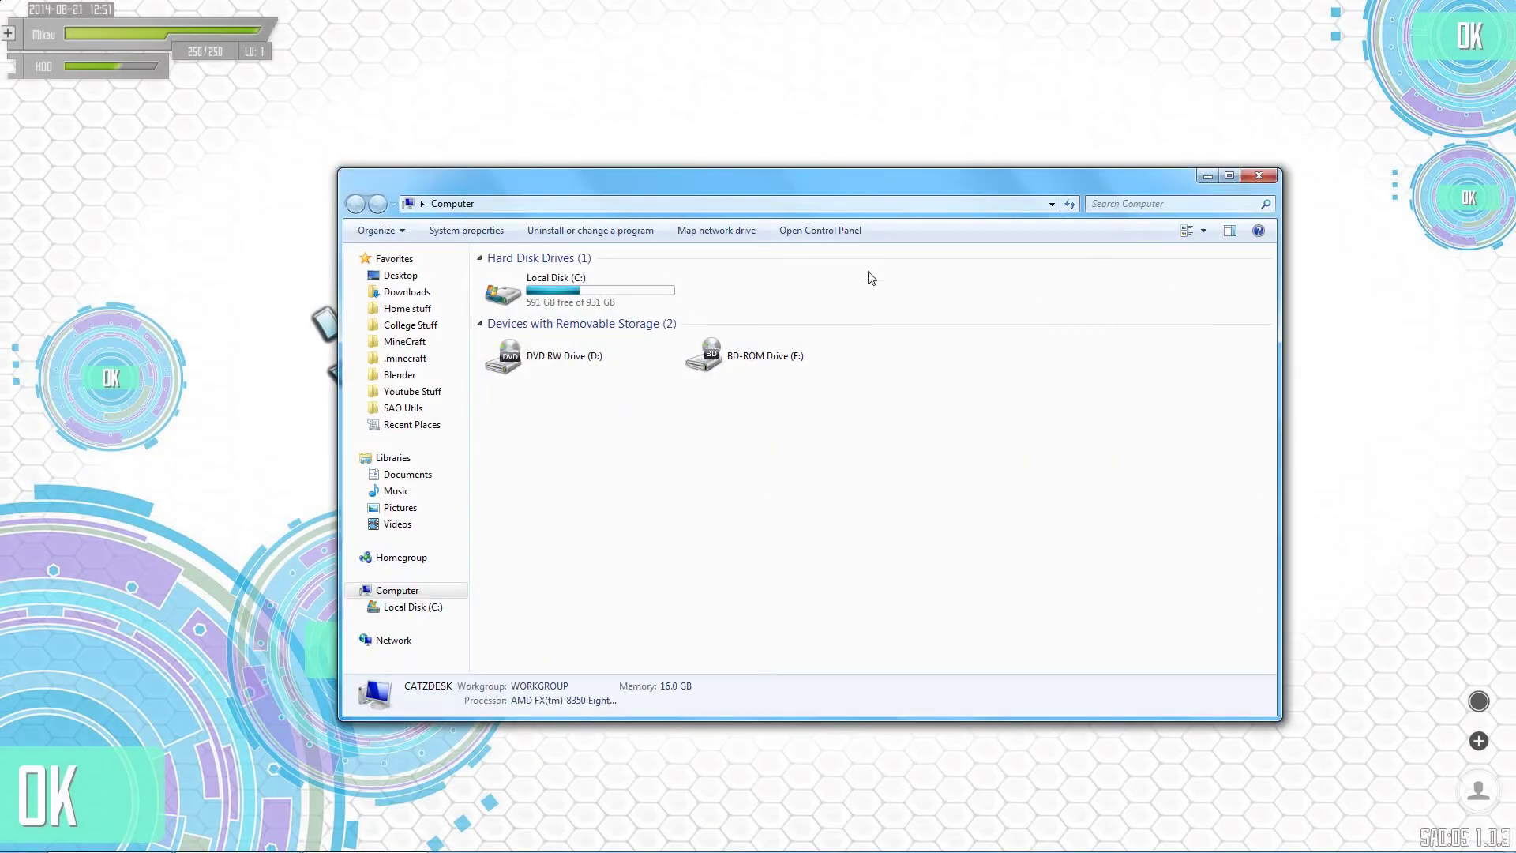
click(1258, 175)
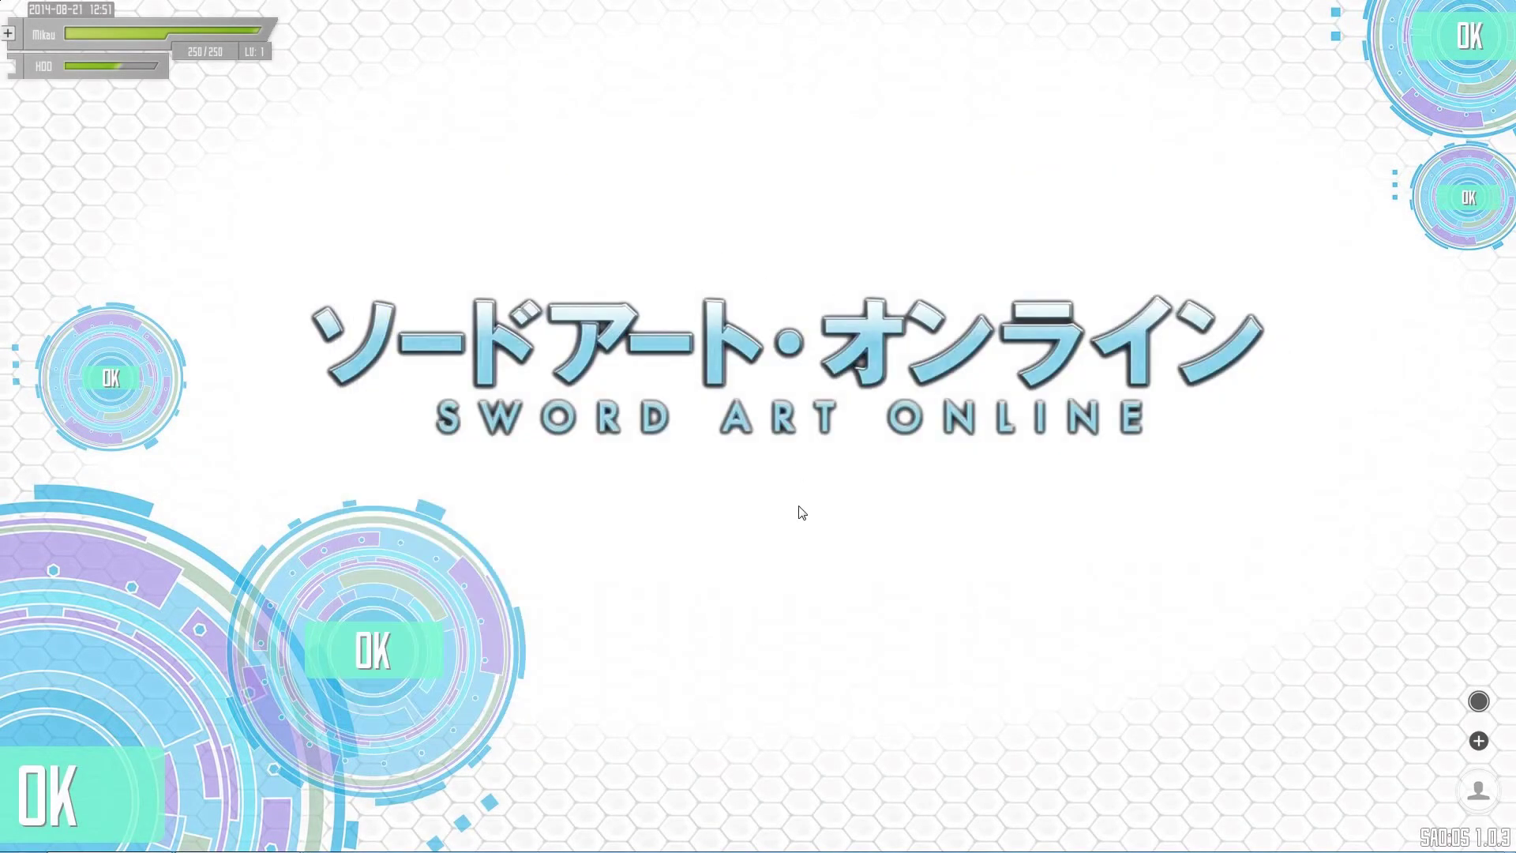
Step: Test the Pictures folder shortcut from the Start Menu's Computer list
key(super)
click(886, 373)
key(super)
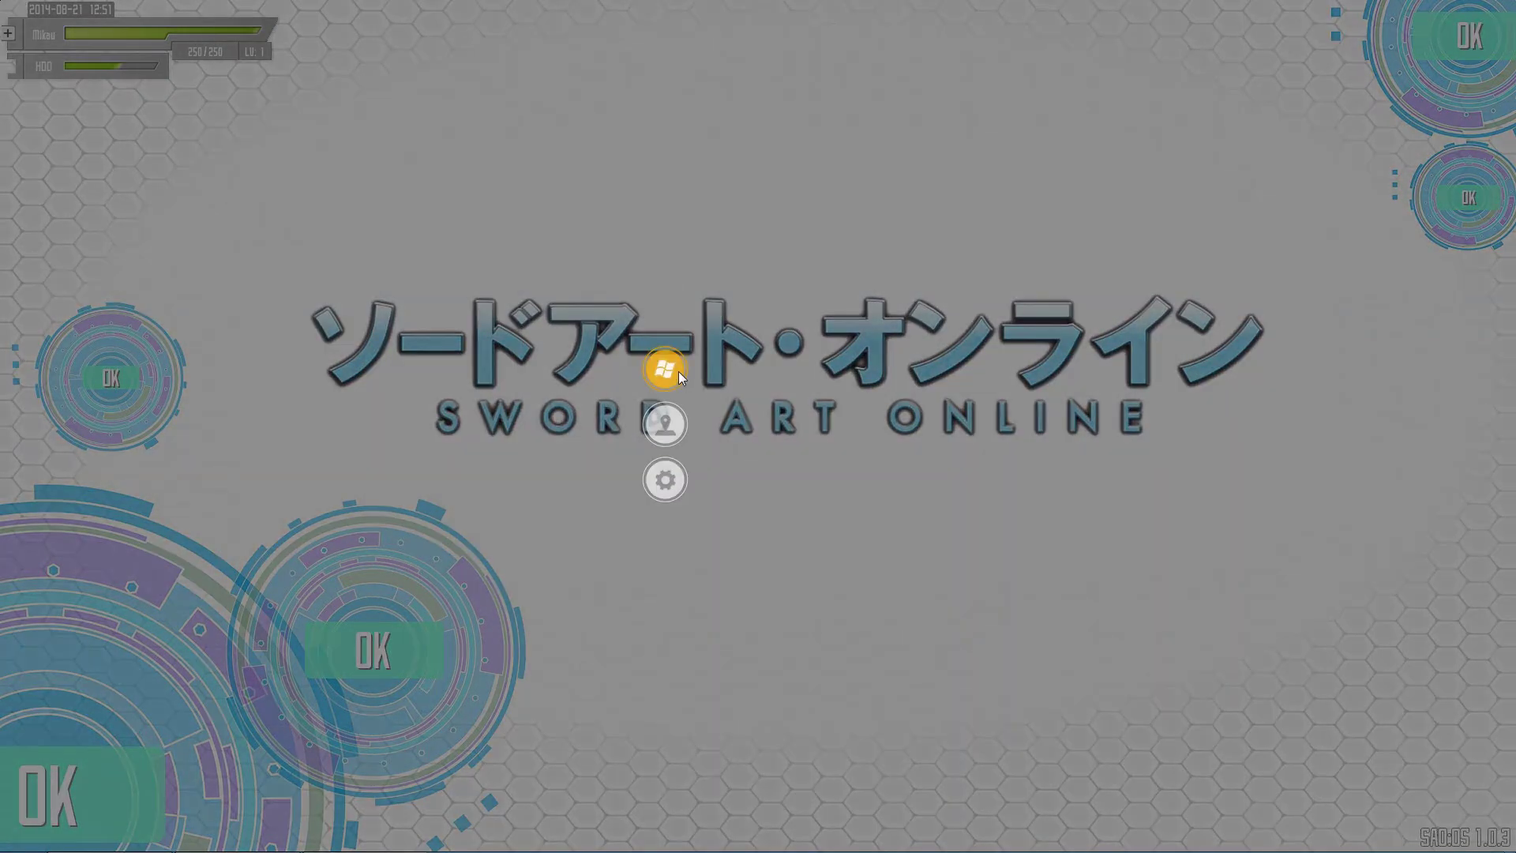
click(677, 371)
click(785, 372)
click(913, 363)
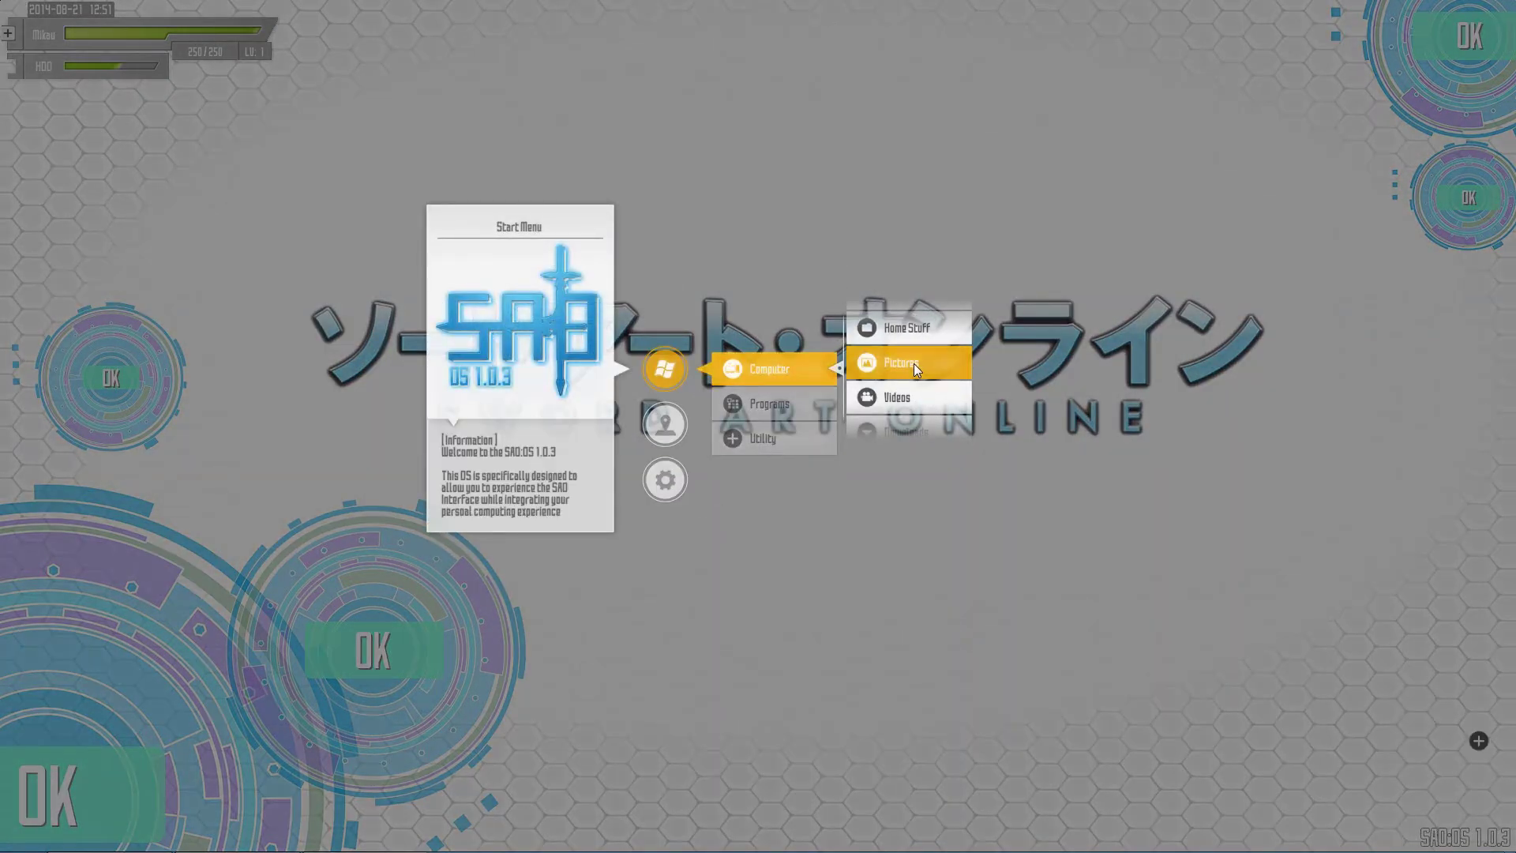
Step: Try launching Project Diva and Katawa Shoujo from Programs > Games, cancel both, and close the menu
key(super)
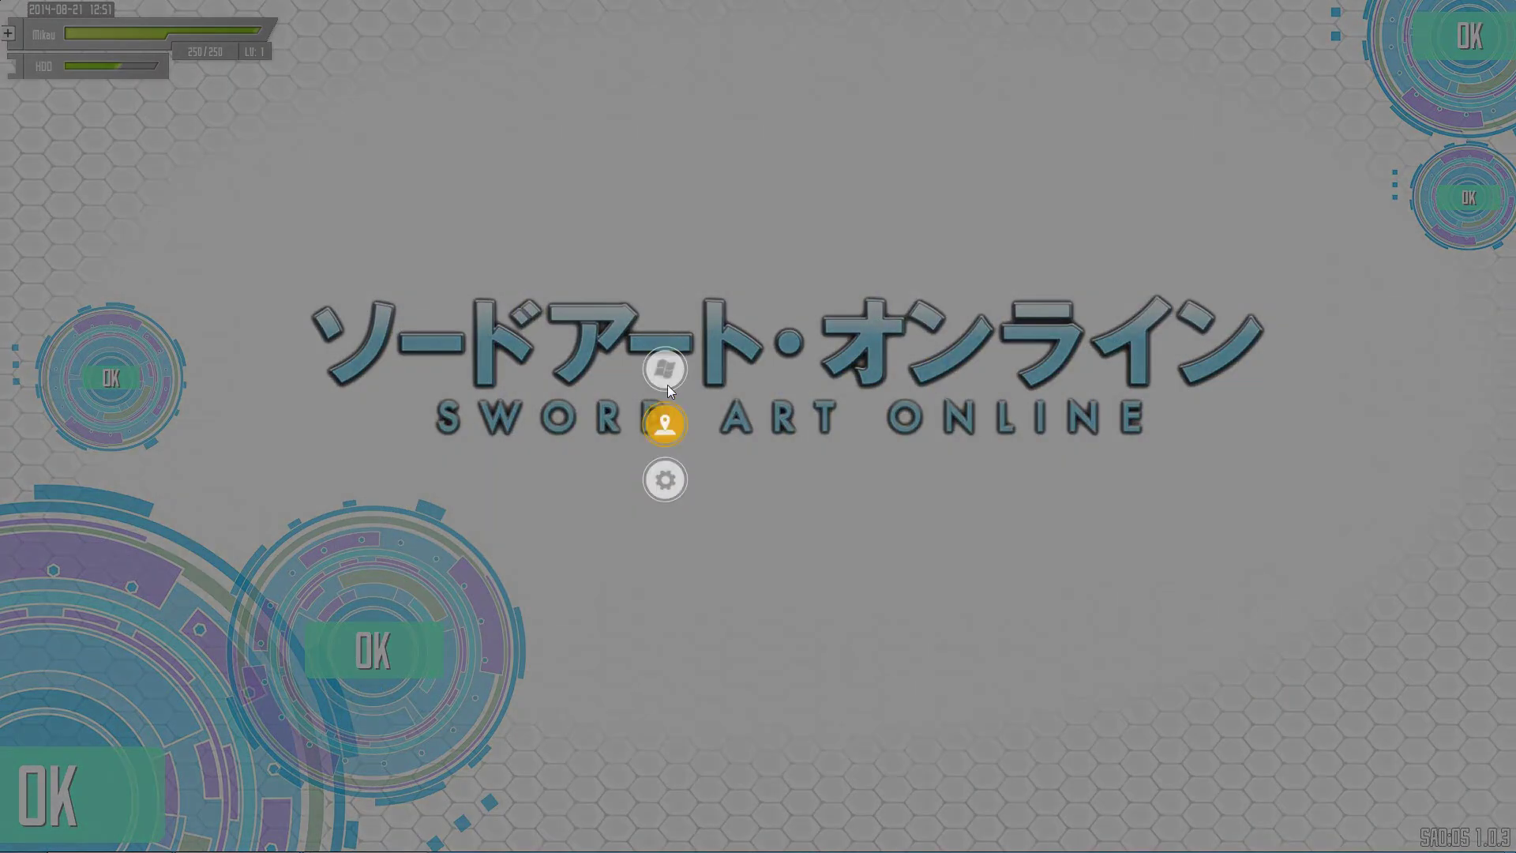
click(666, 371)
click(780, 415)
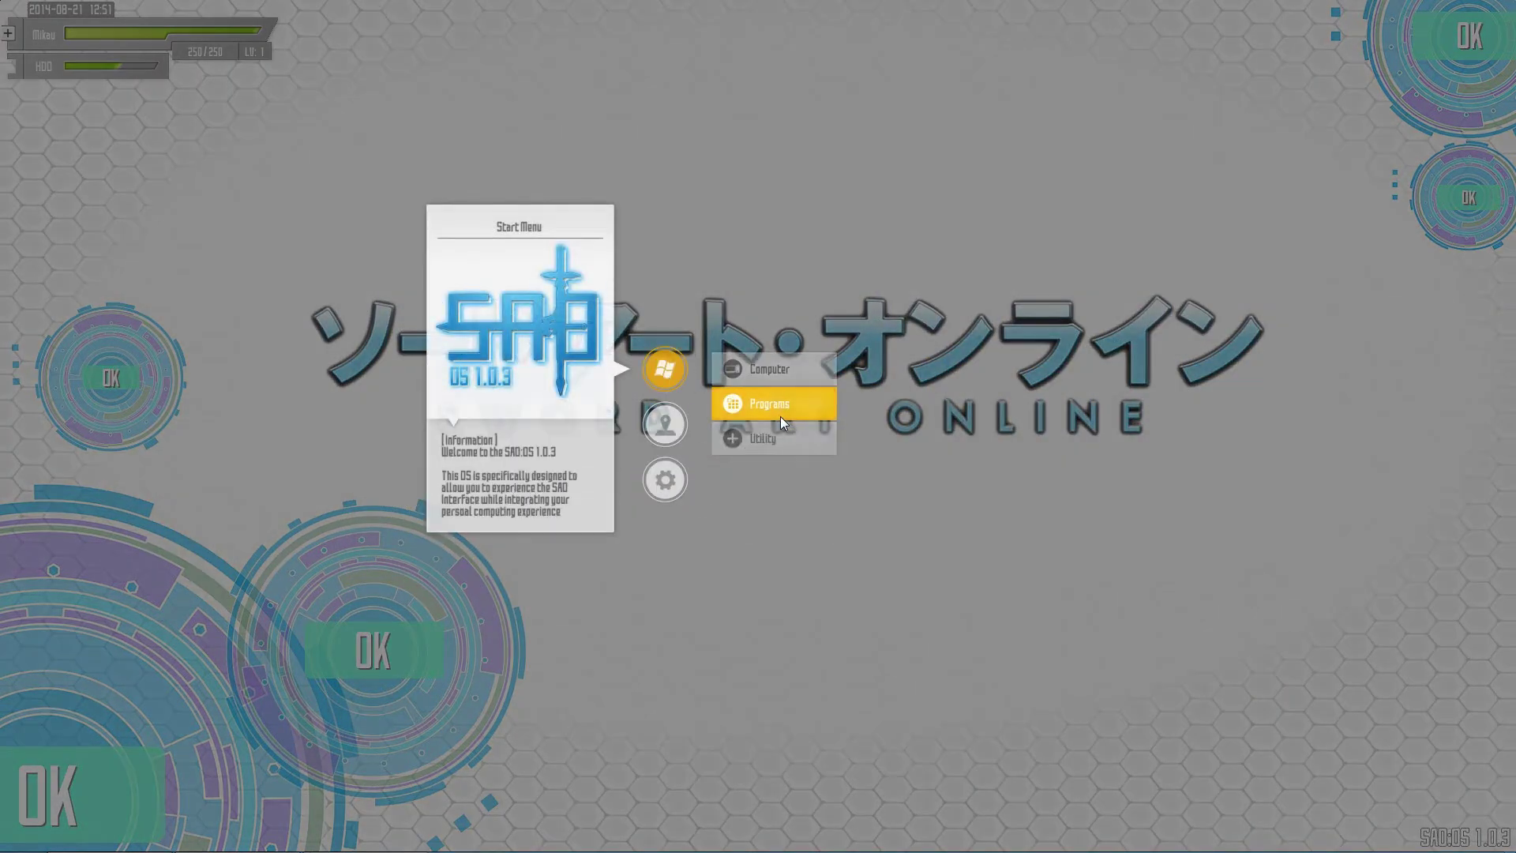
click(902, 400)
click(1042, 365)
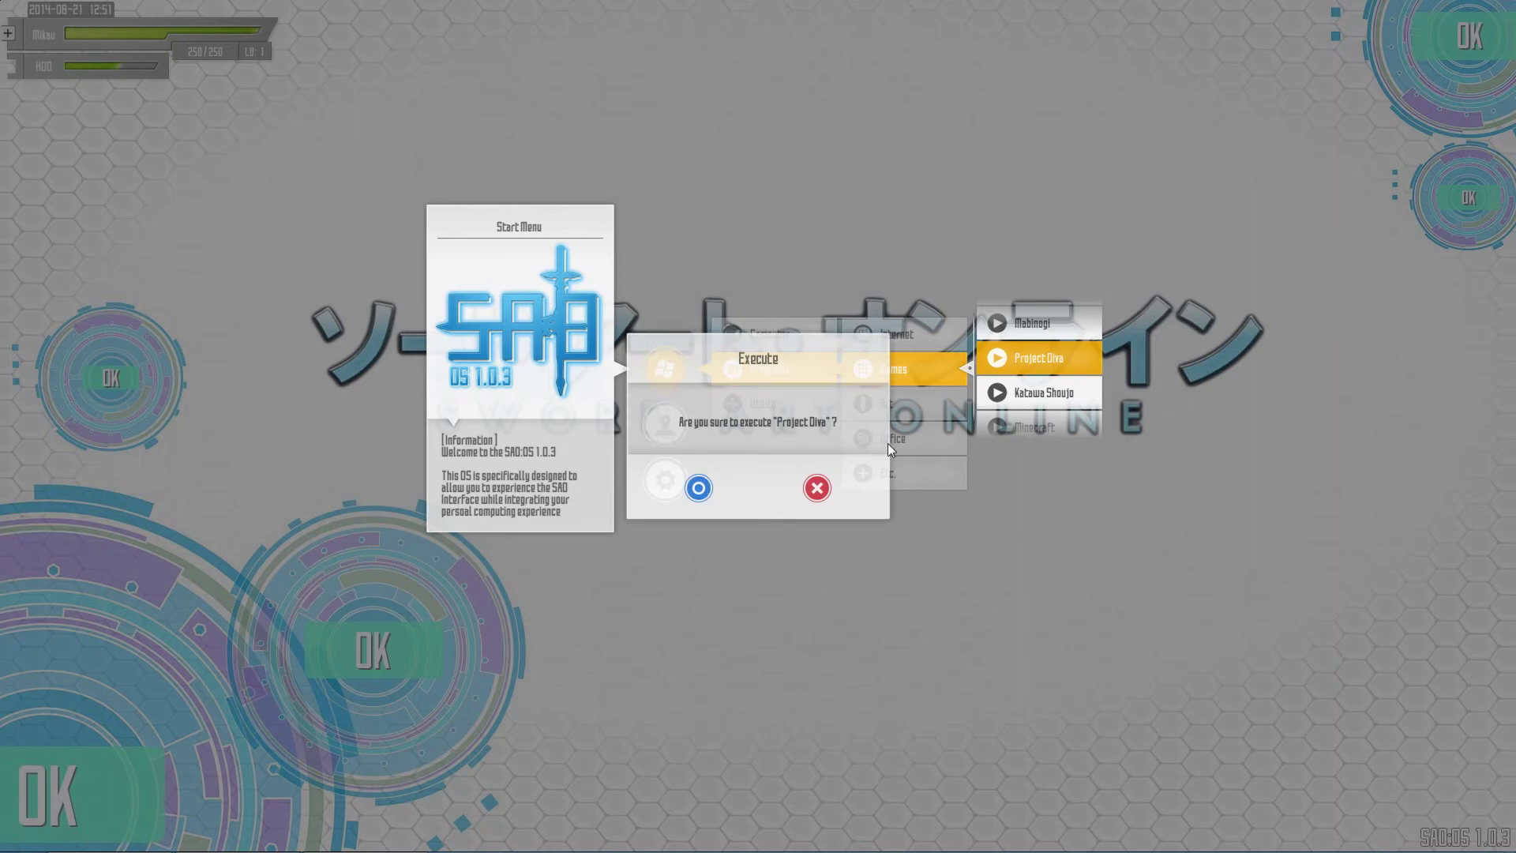
click(817, 489)
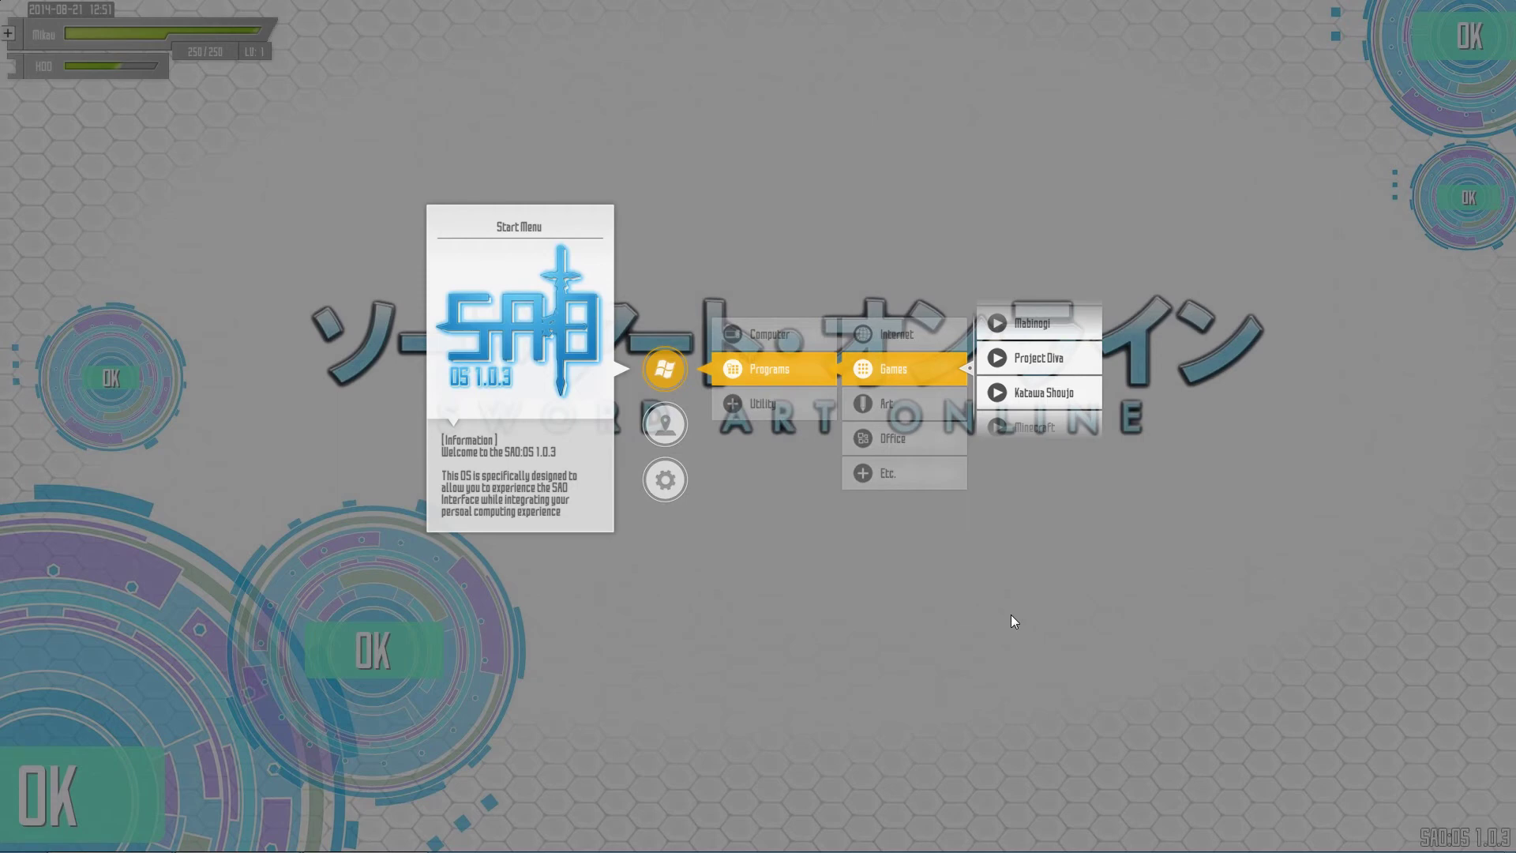
click(1044, 388)
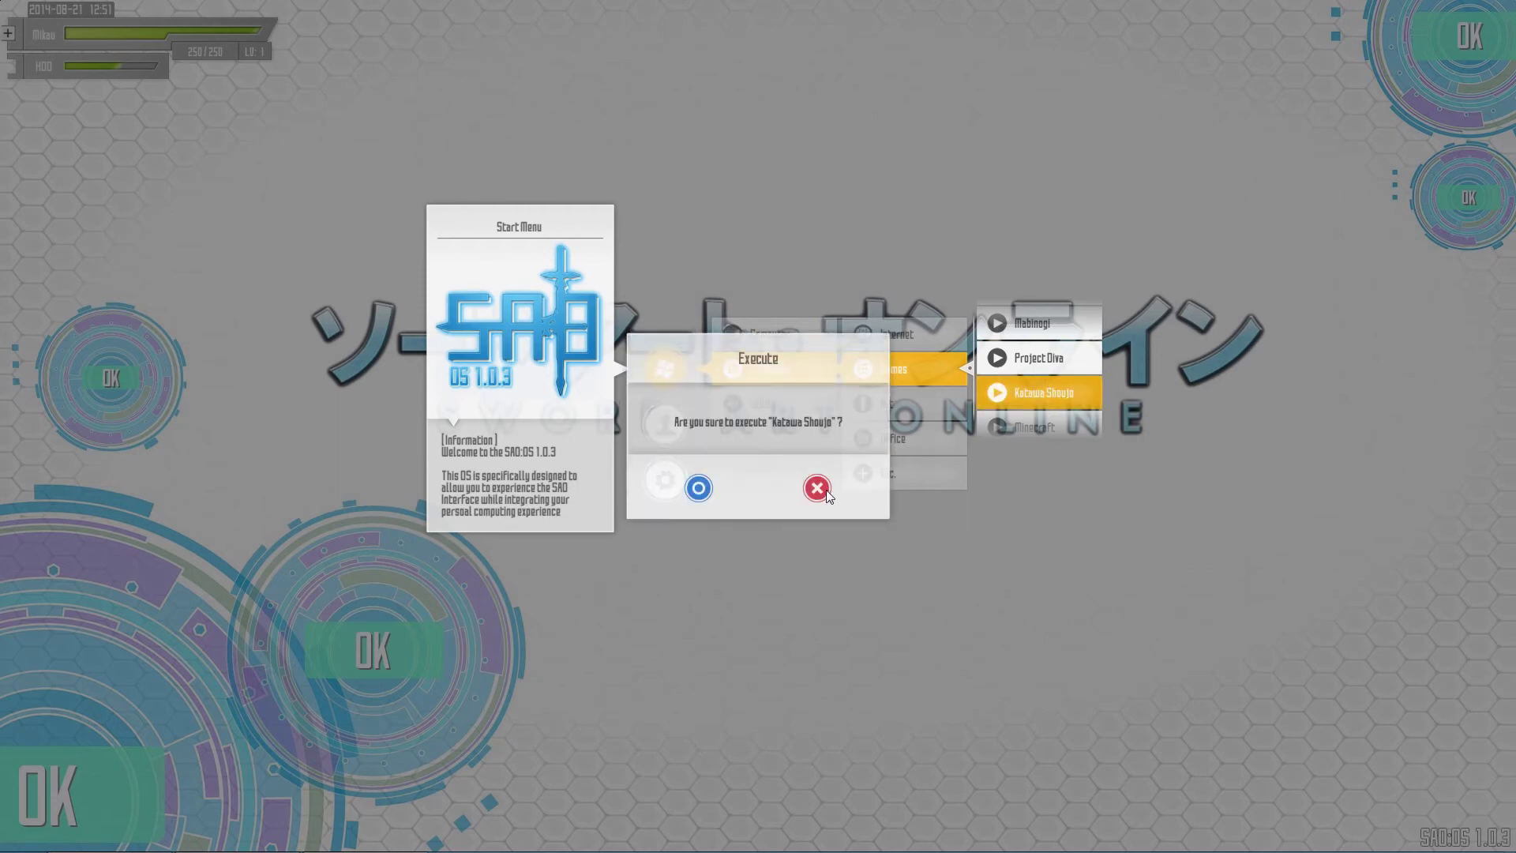
click(1001, 534)
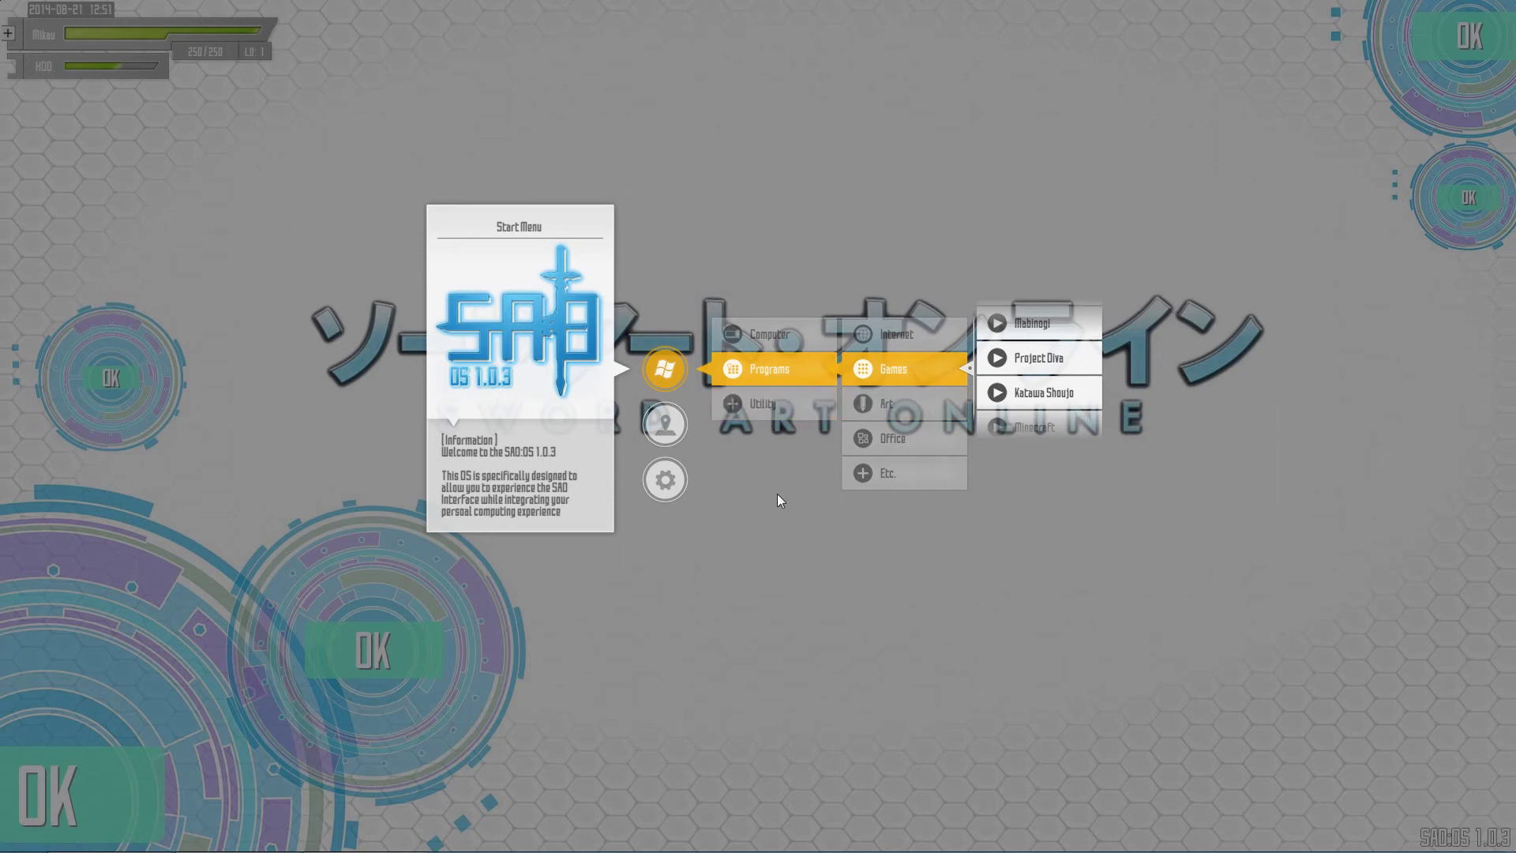
click(681, 374)
click(855, 508)
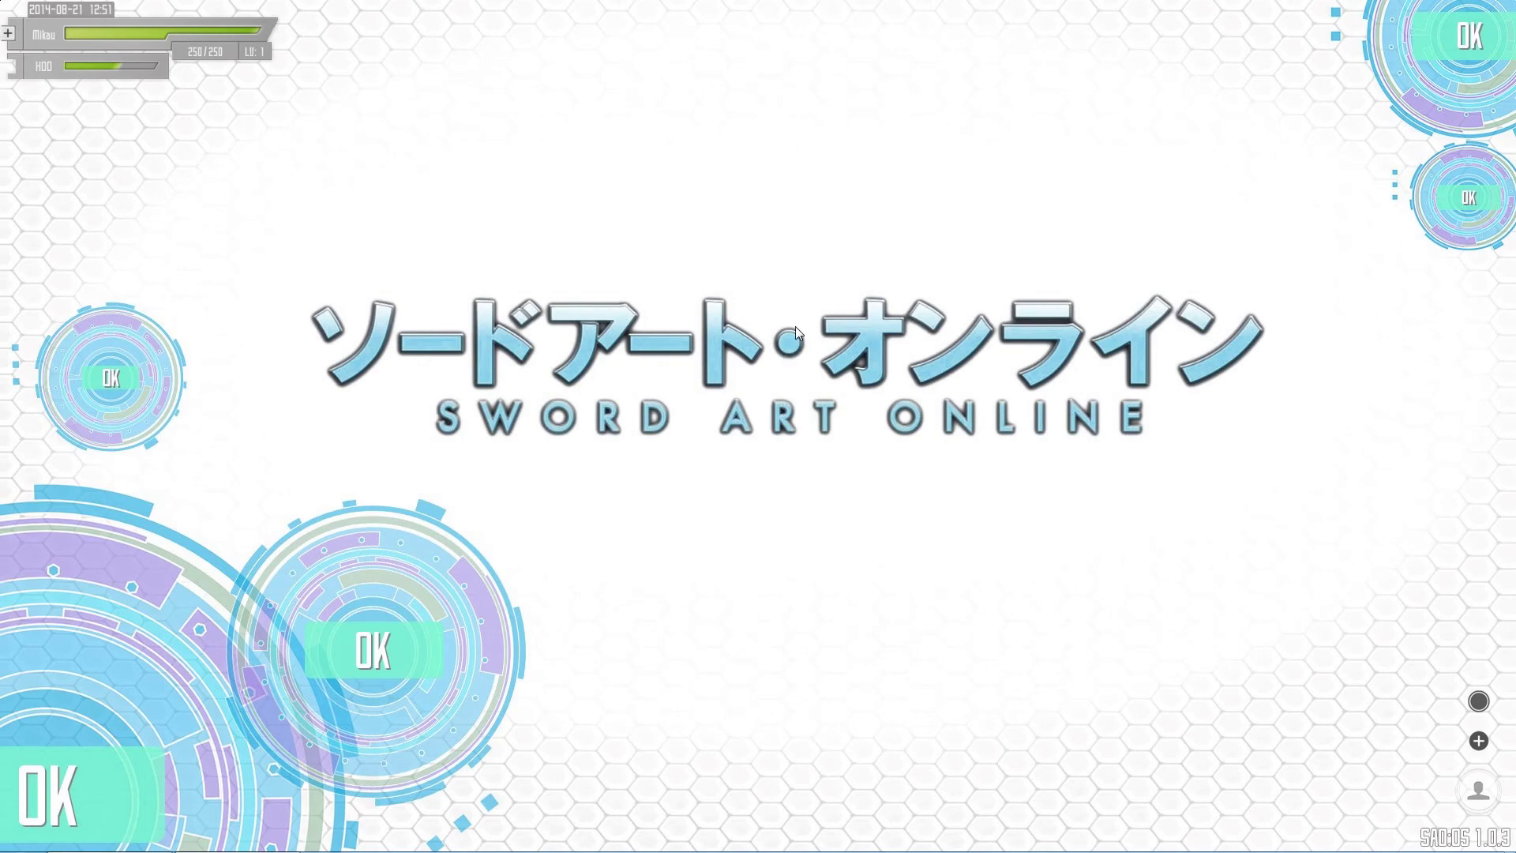
Step: Launch Firefox from Start Menu > Programs > Internet, then close Firefox
click(761, 508)
click(895, 451)
click(688, 404)
click(664, 368)
click(769, 379)
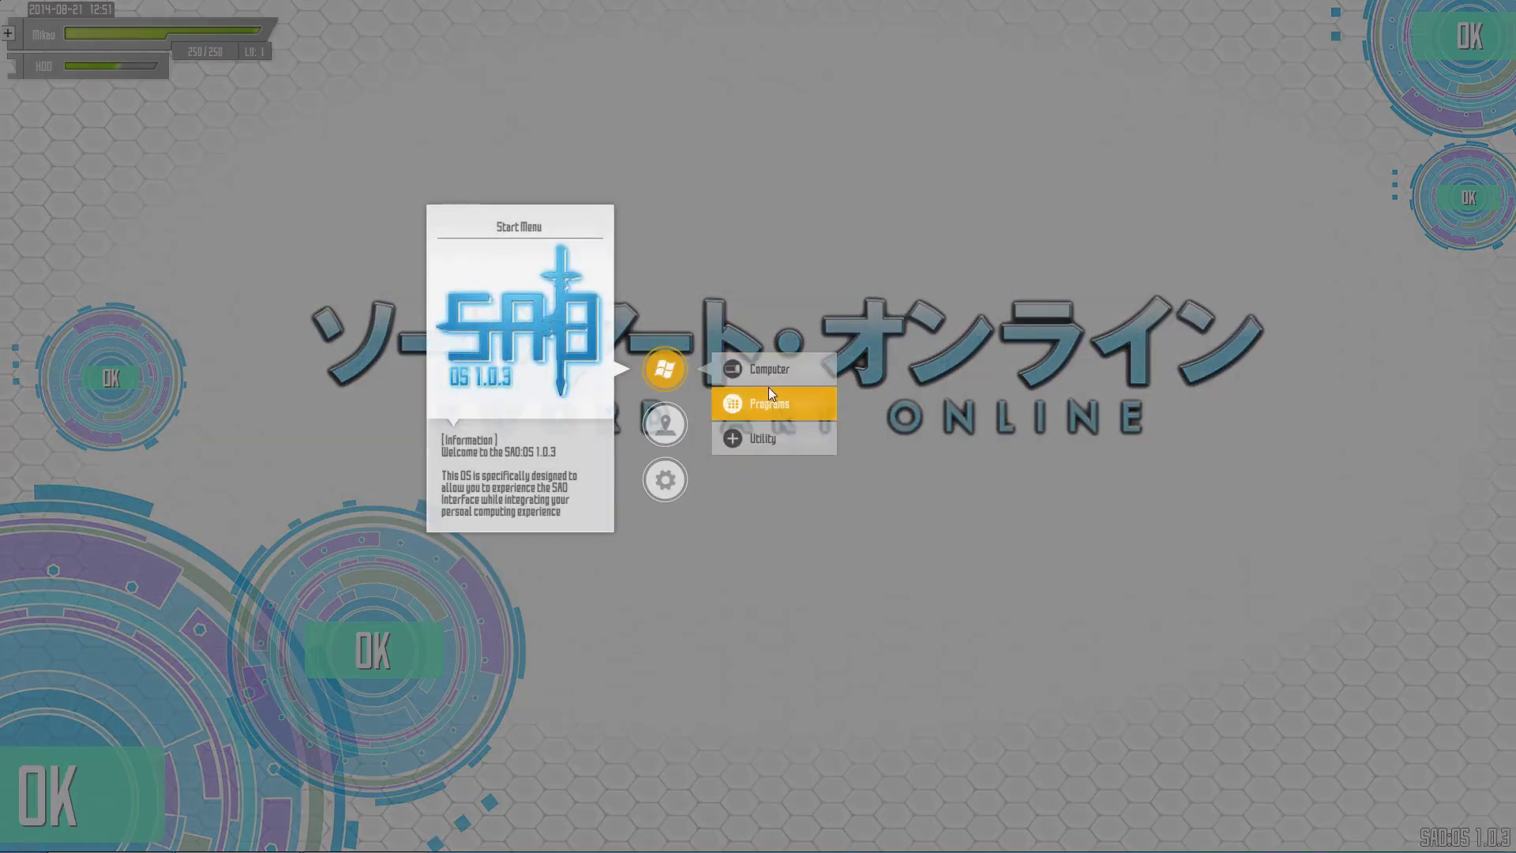
click(877, 379)
click(1040, 350)
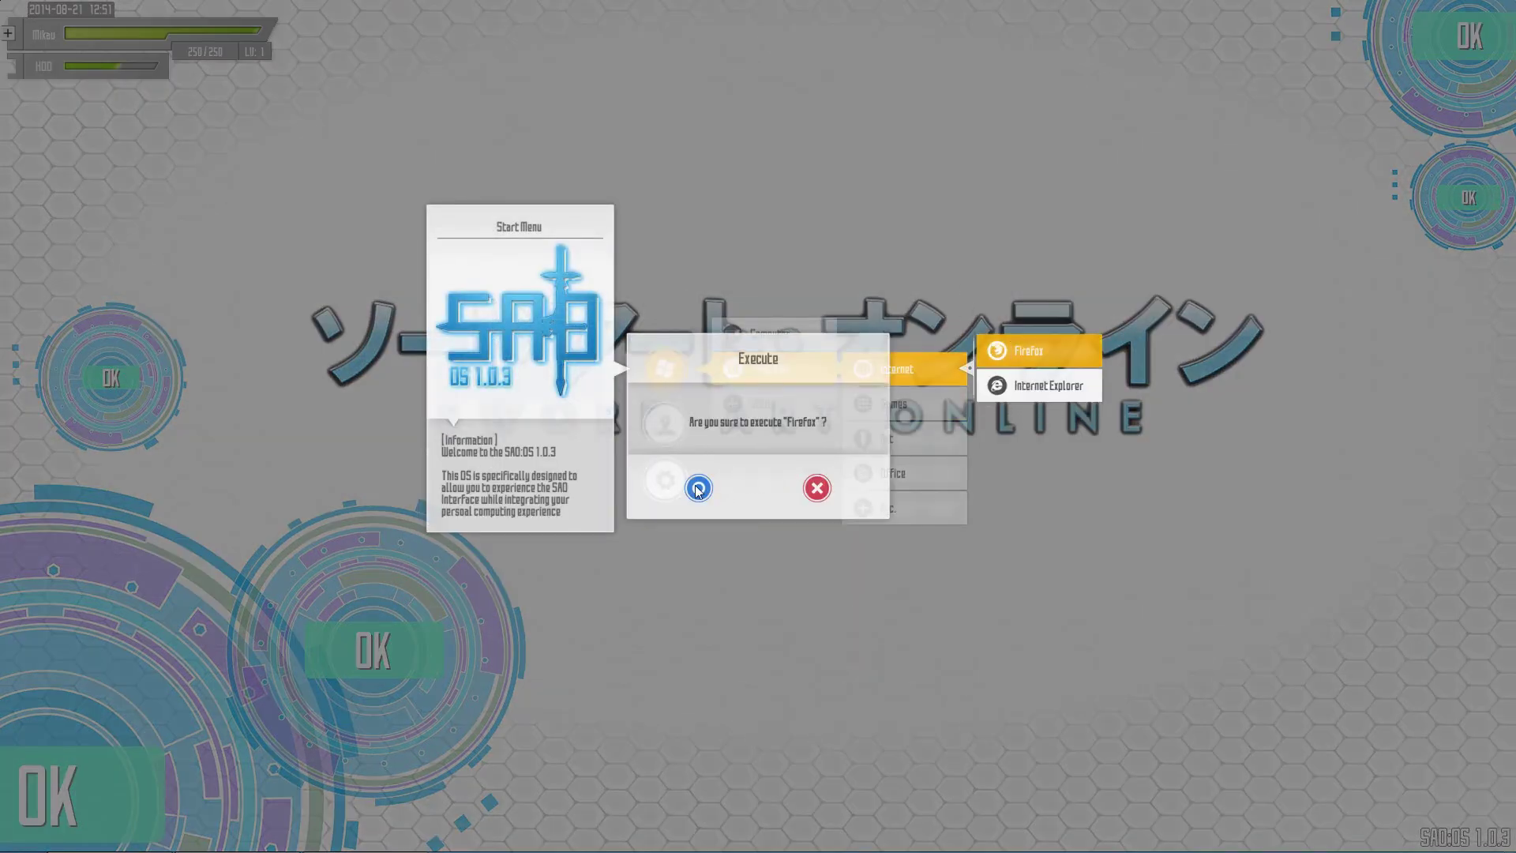
click(812, 493)
click(1094, 569)
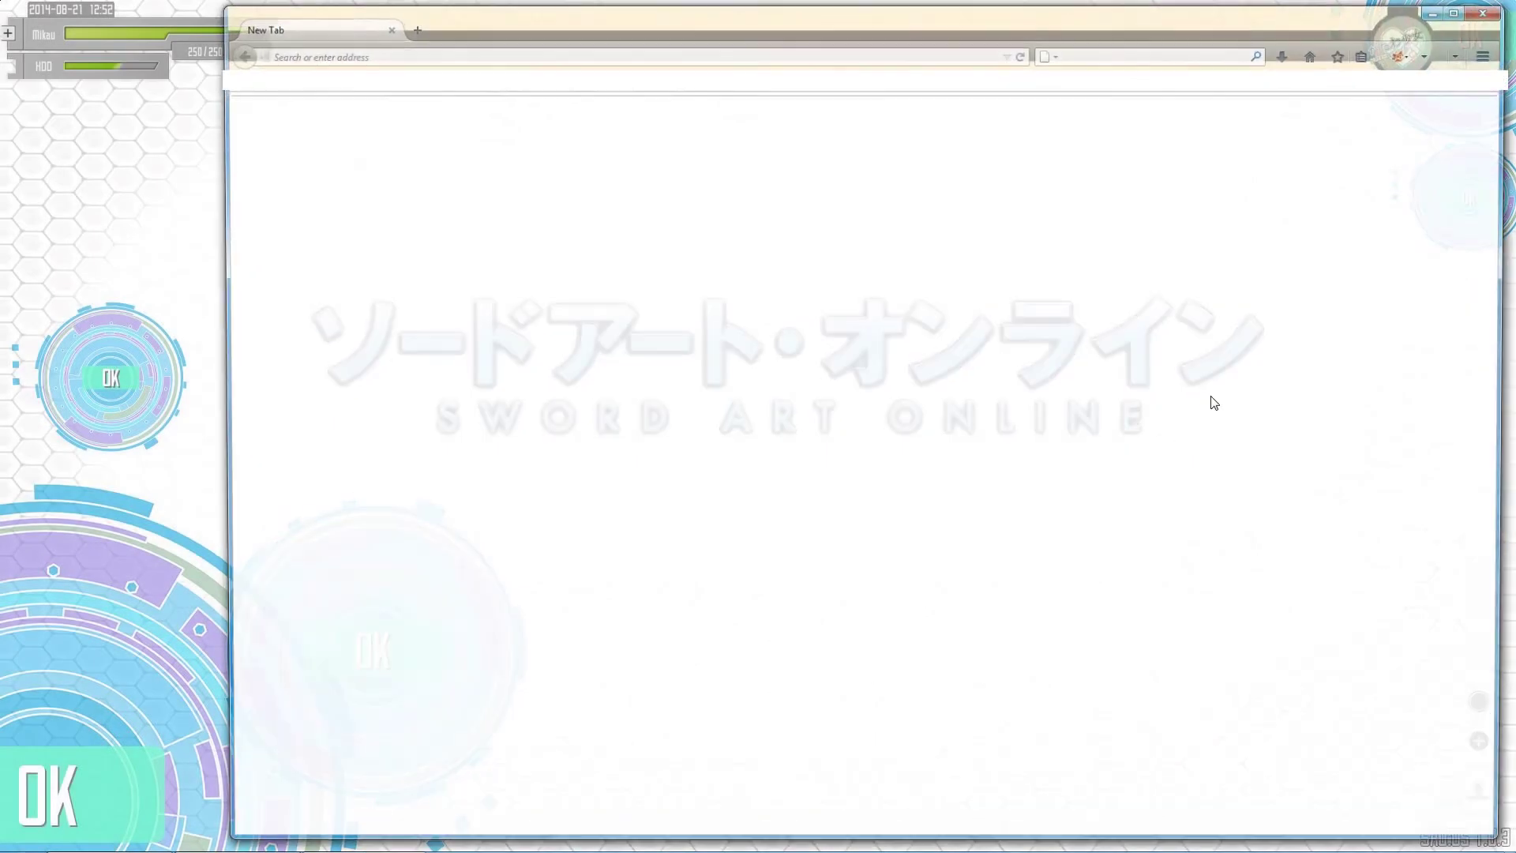
click(1492, 8)
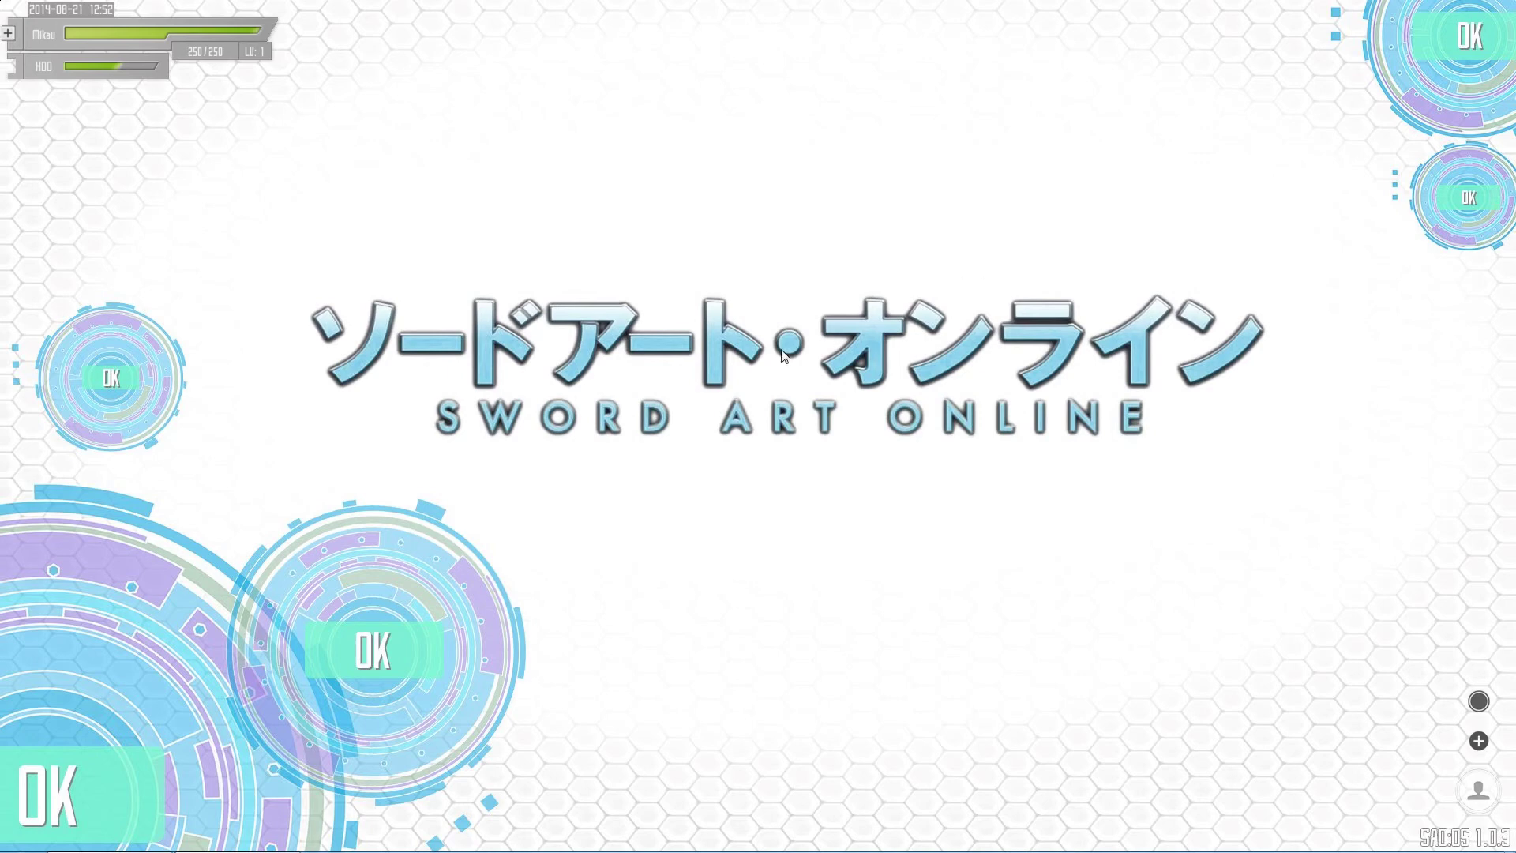
Step: Launch Katawa Shoujo from the overlay's Programs > Games list
click(703, 440)
click(752, 414)
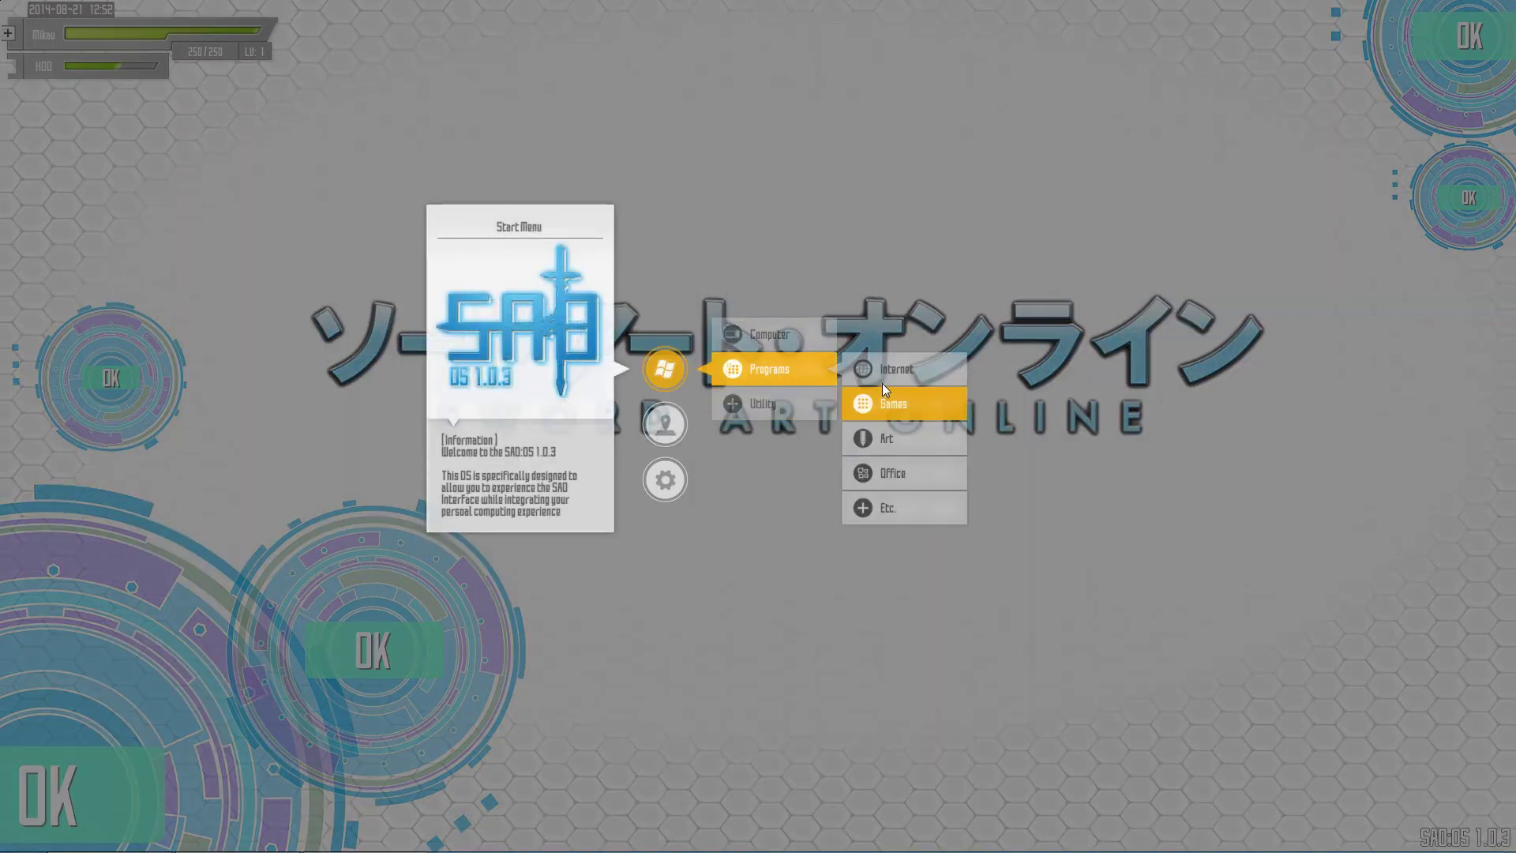
click(883, 379)
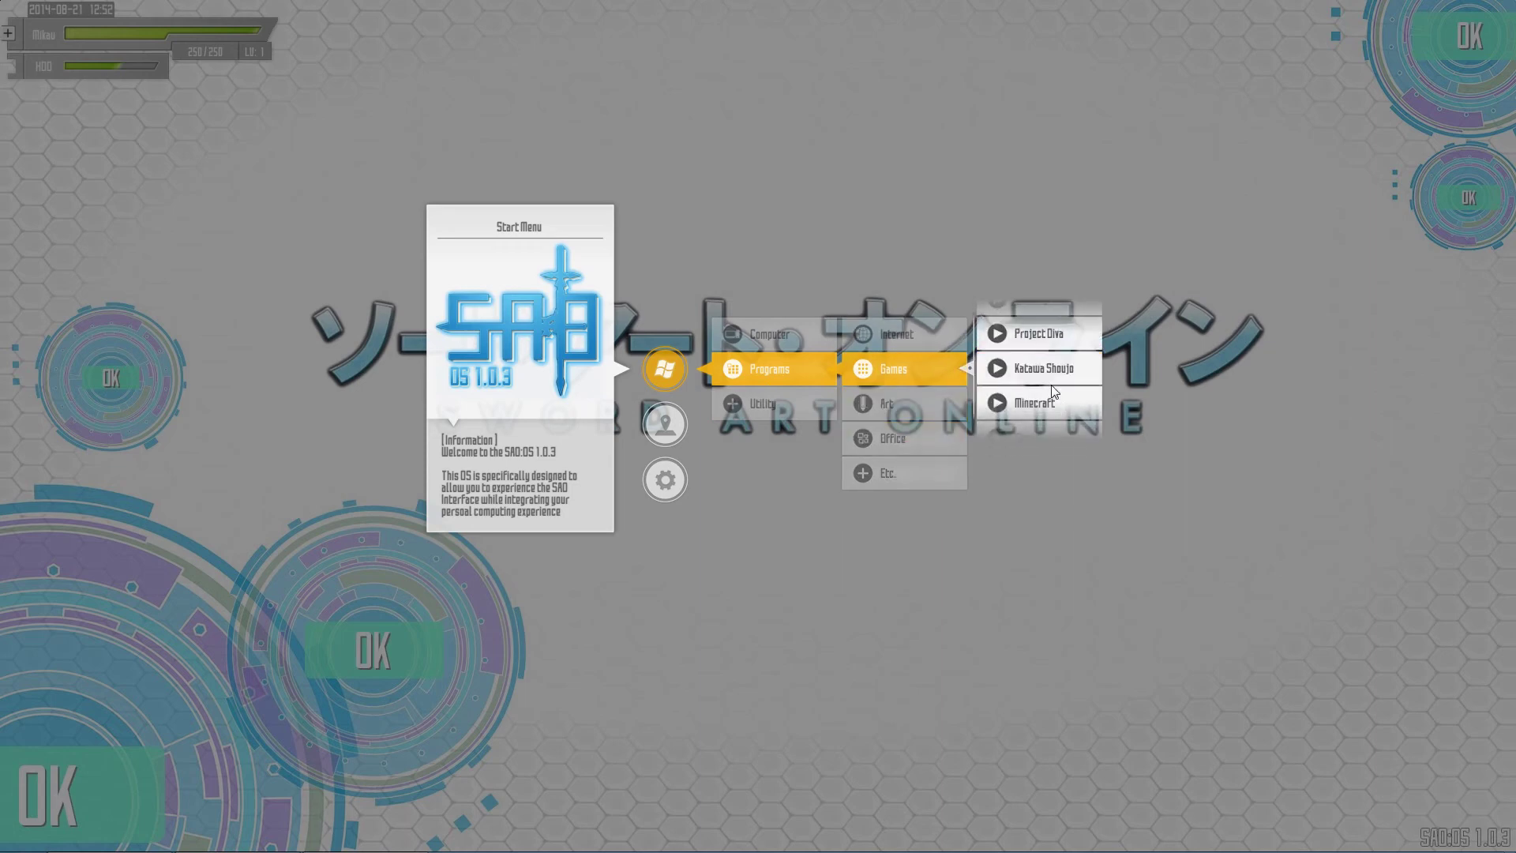
click(1042, 368)
Step: Confirm the Katawa Shoujo launch, view its Options screen, return, and close the game window
click(696, 489)
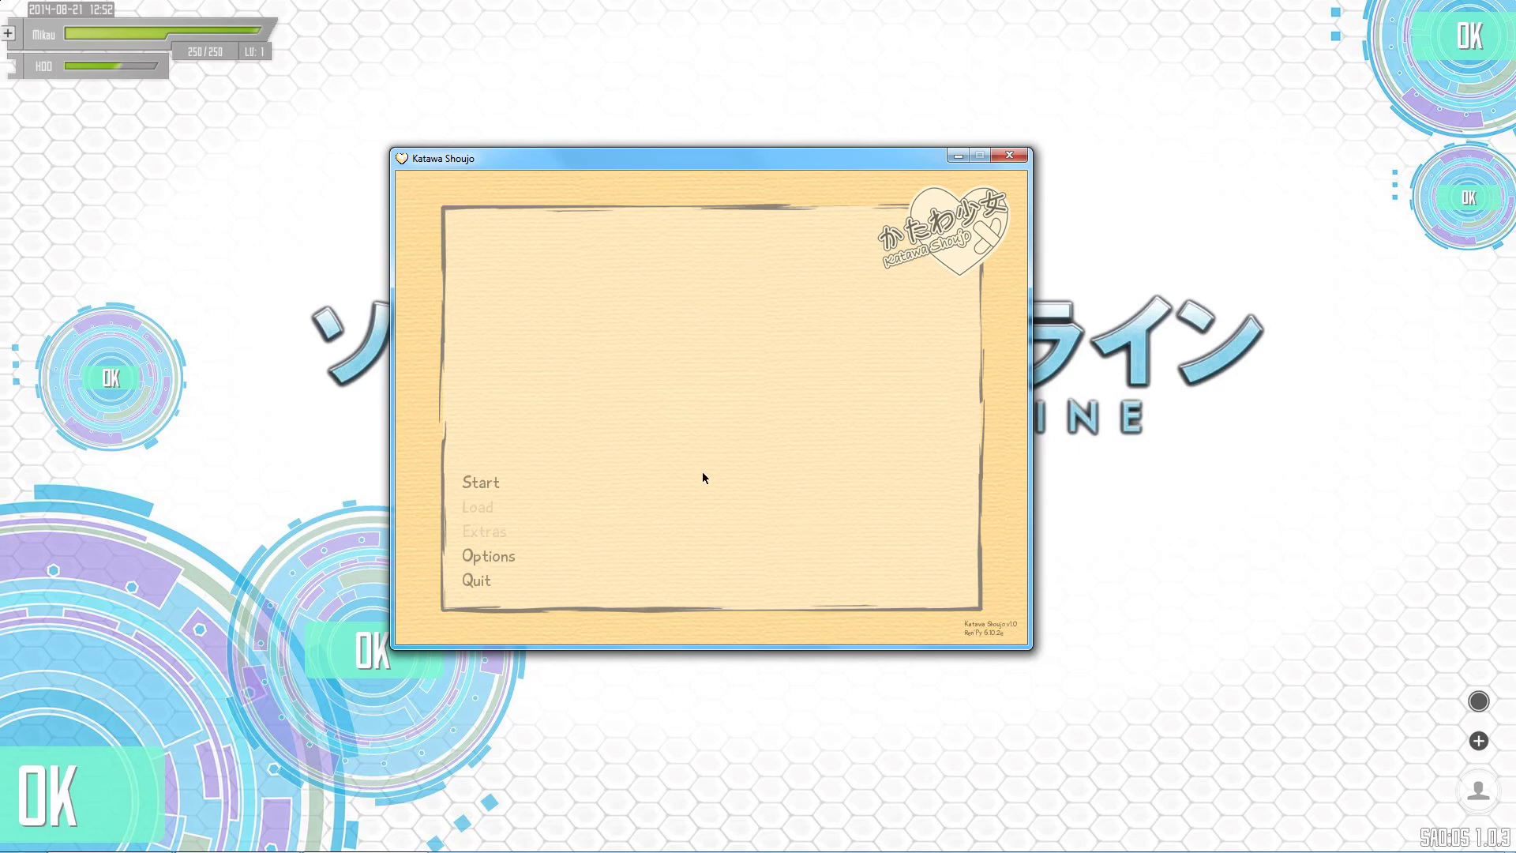
click(501, 560)
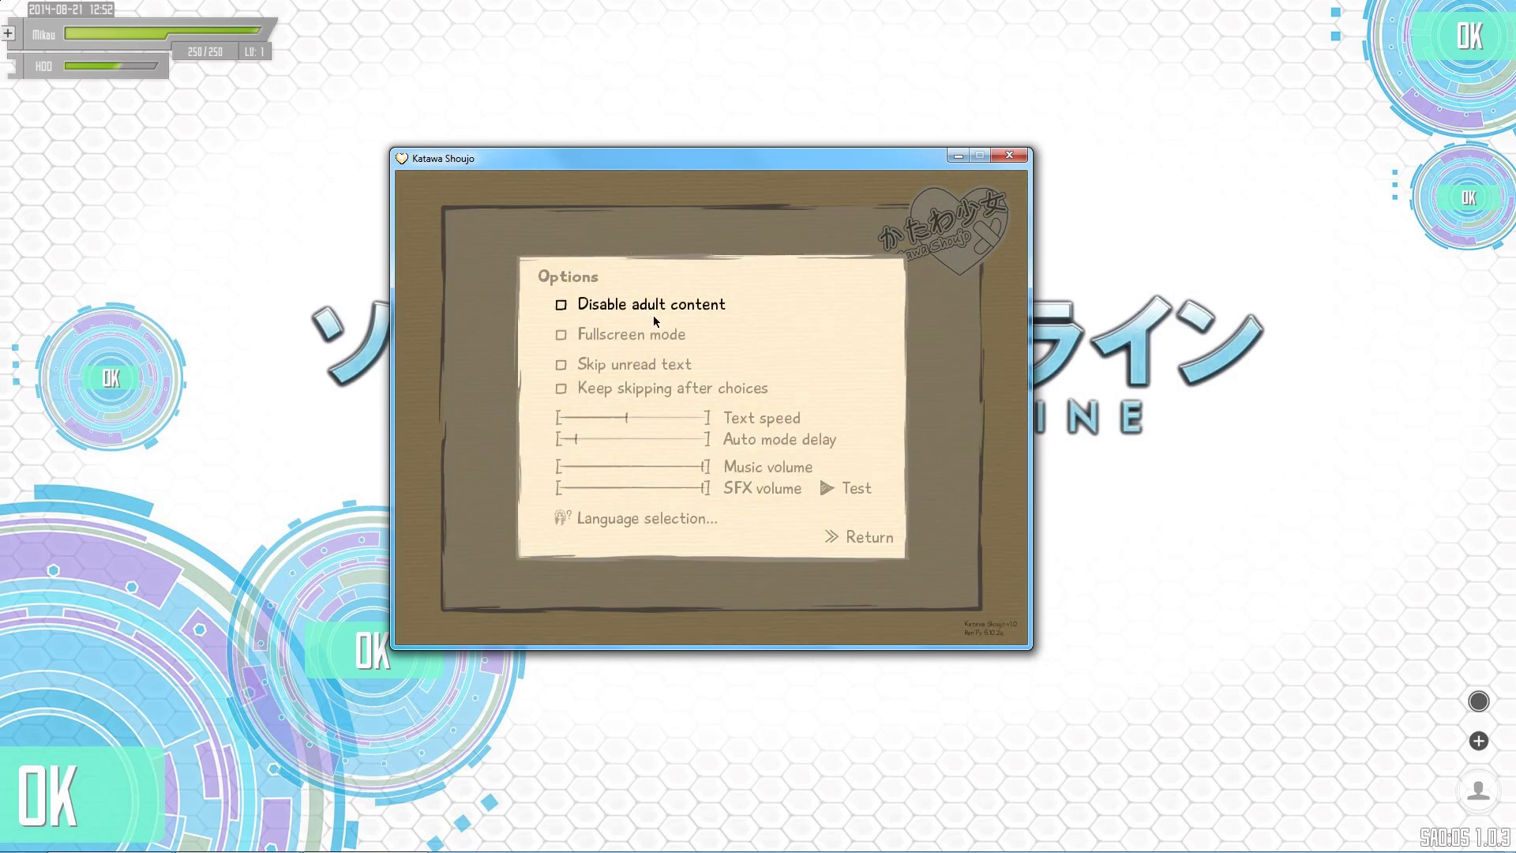
click(869, 538)
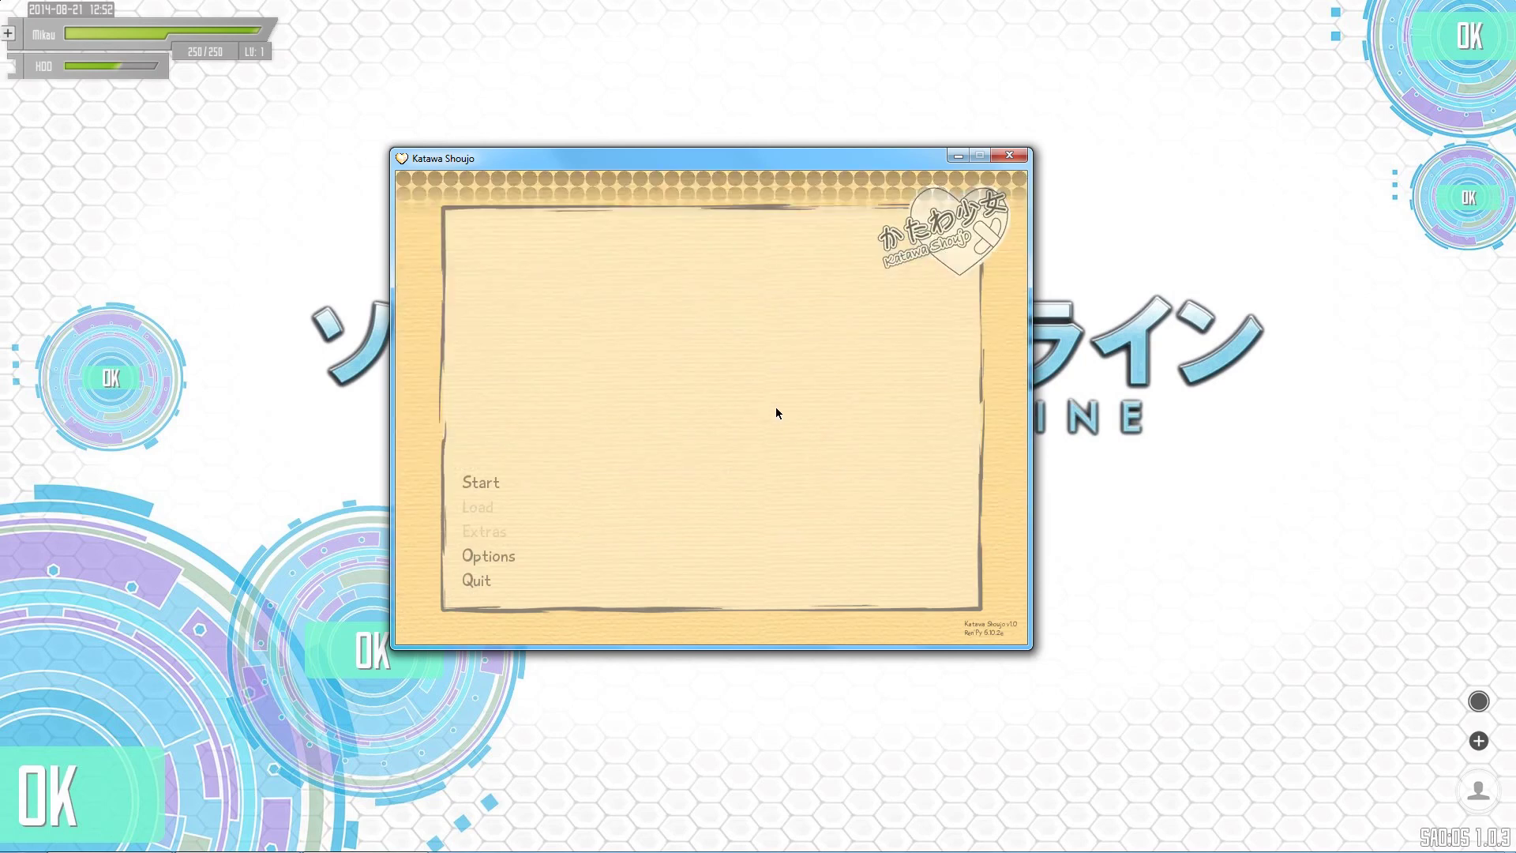
click(1009, 154)
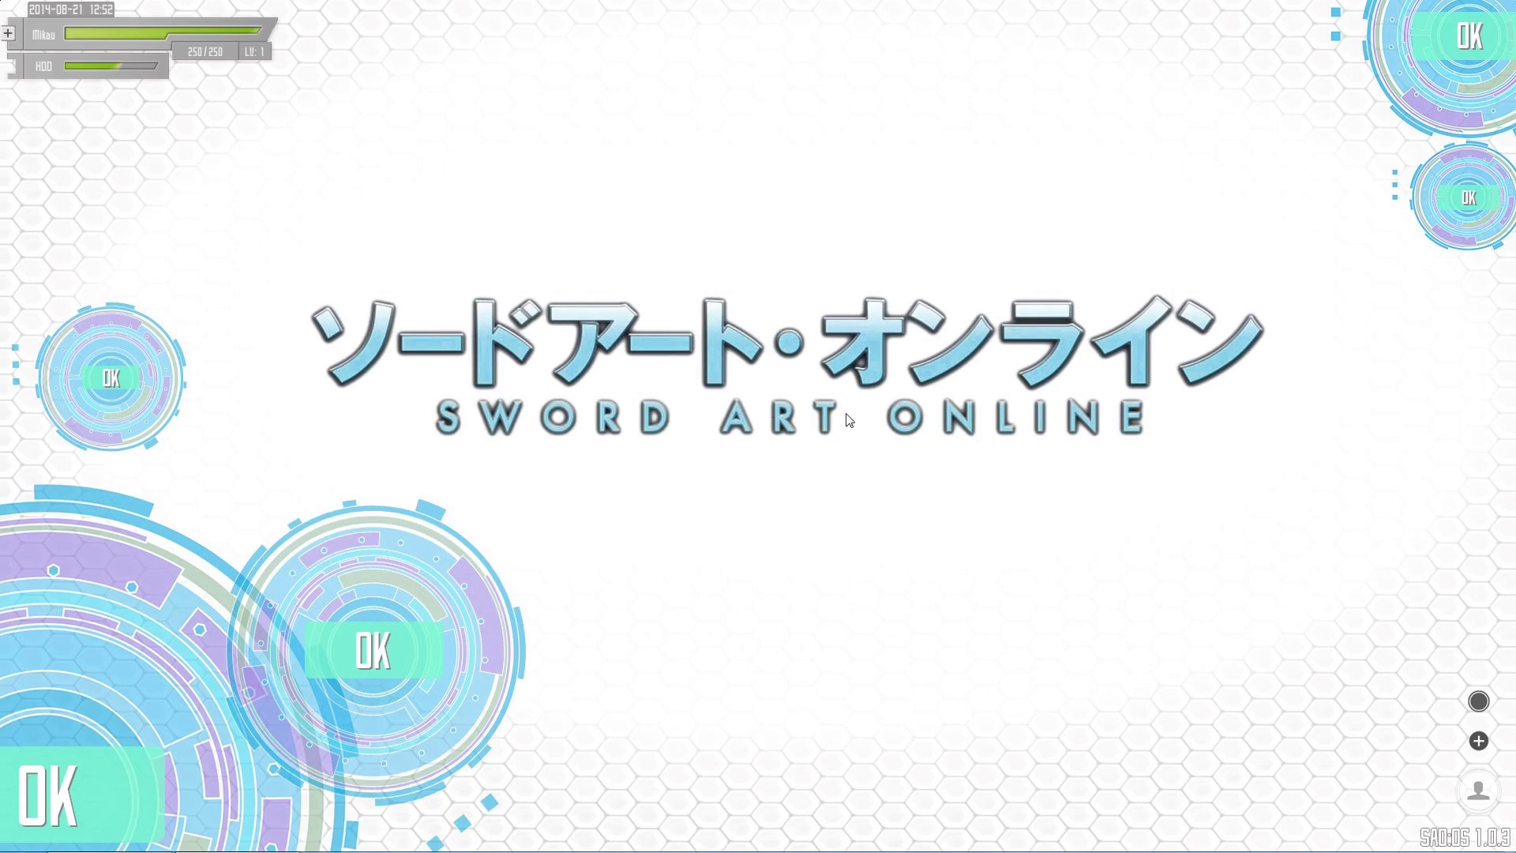
Step: Choose Logout from the ring menu's Settings to get the 'Are you sure to Exit?' alert
click(649, 562)
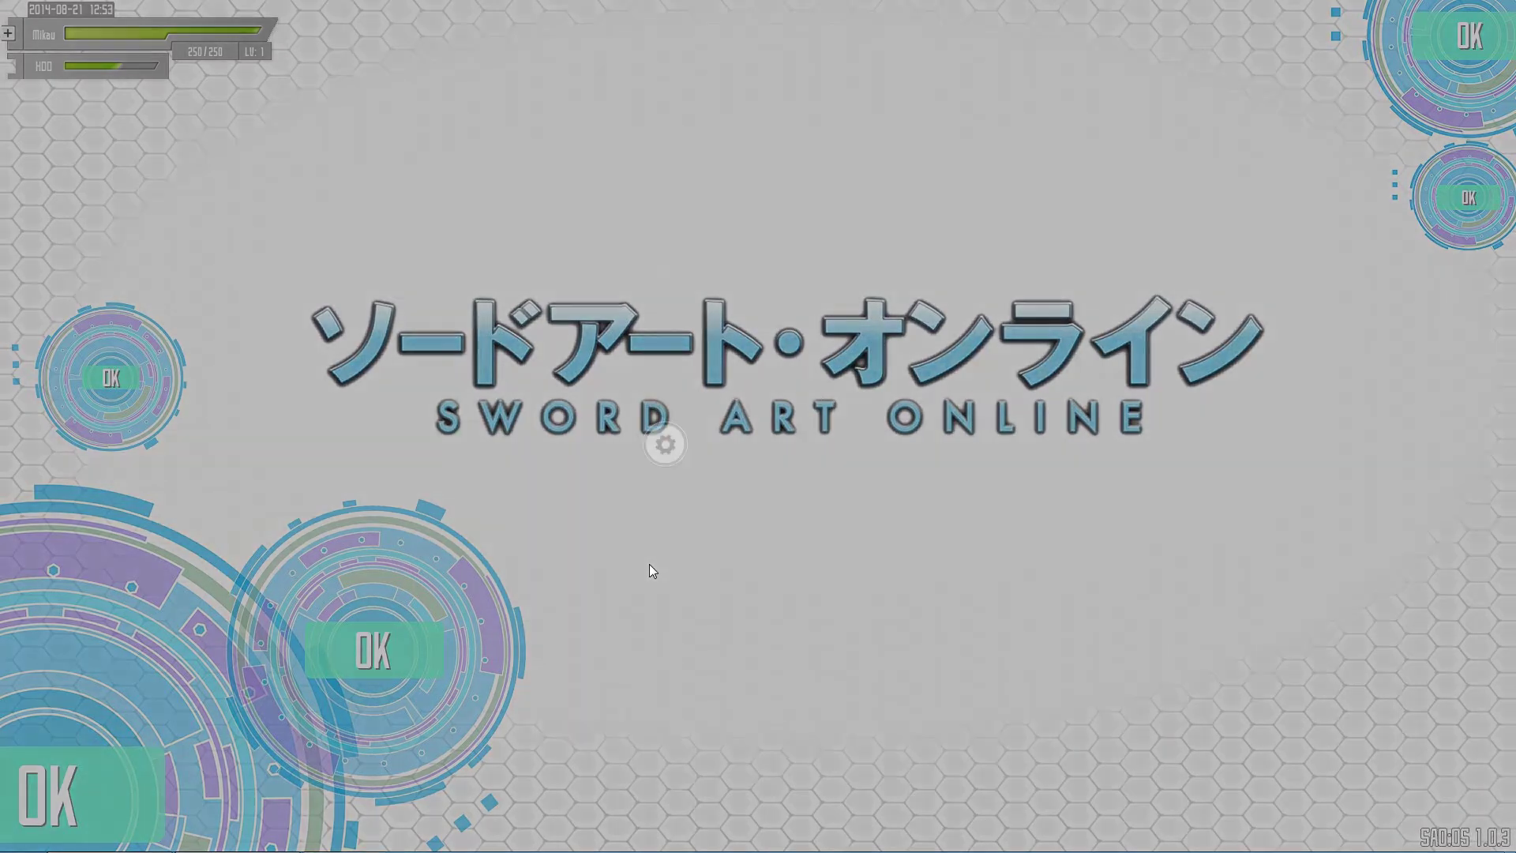
click(661, 477)
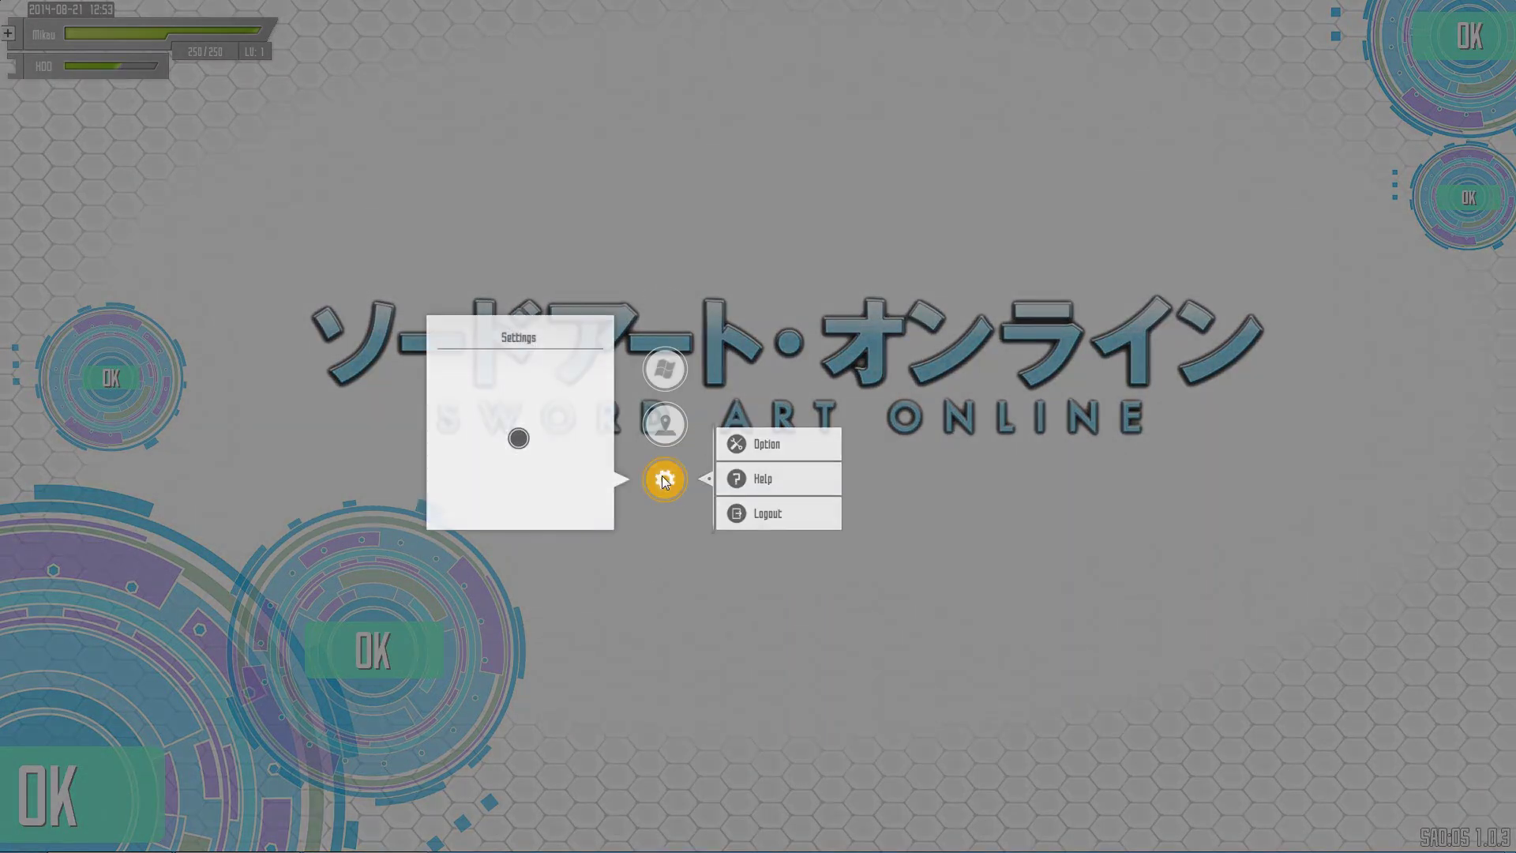
click(777, 521)
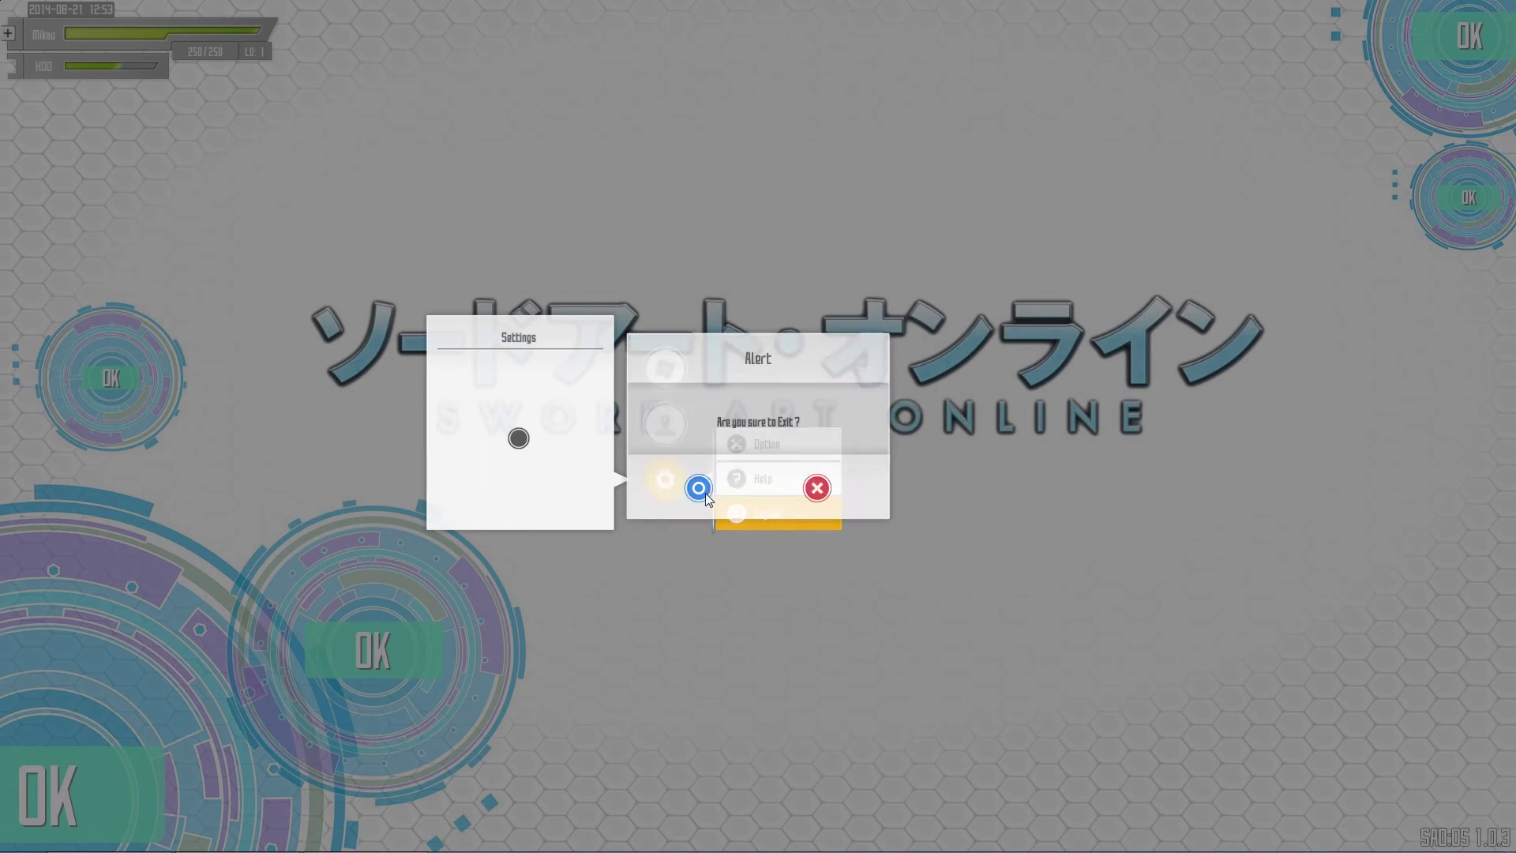